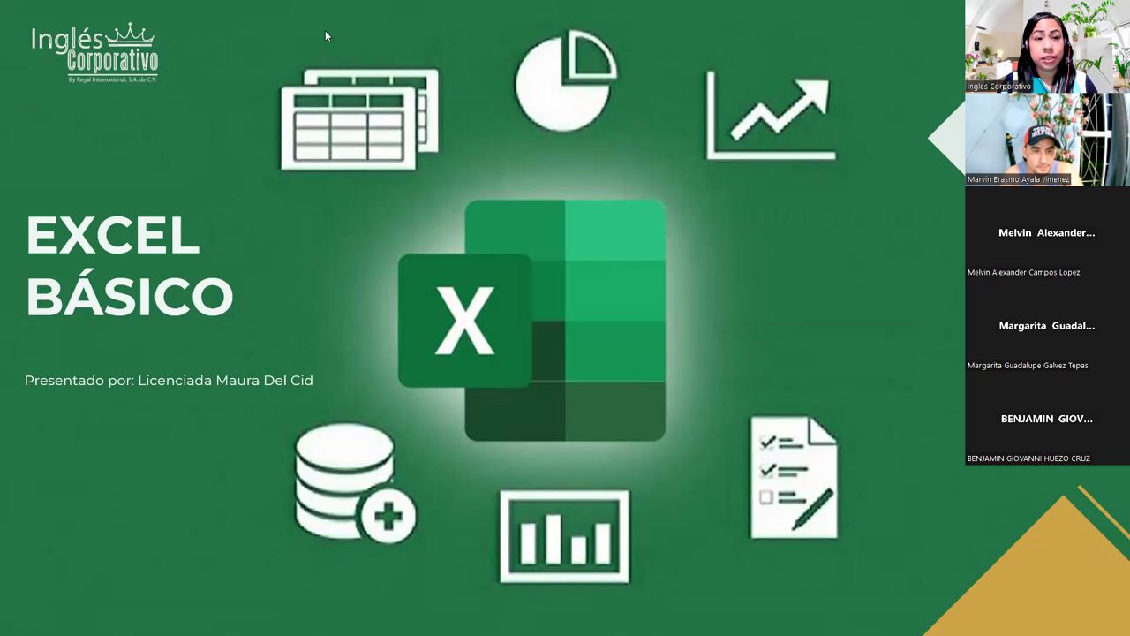
Step: Advance the slideshow past the Sesión 20 and AGENDA slides to CONTENIDO SESIÓN 20
left_click(867, 331)
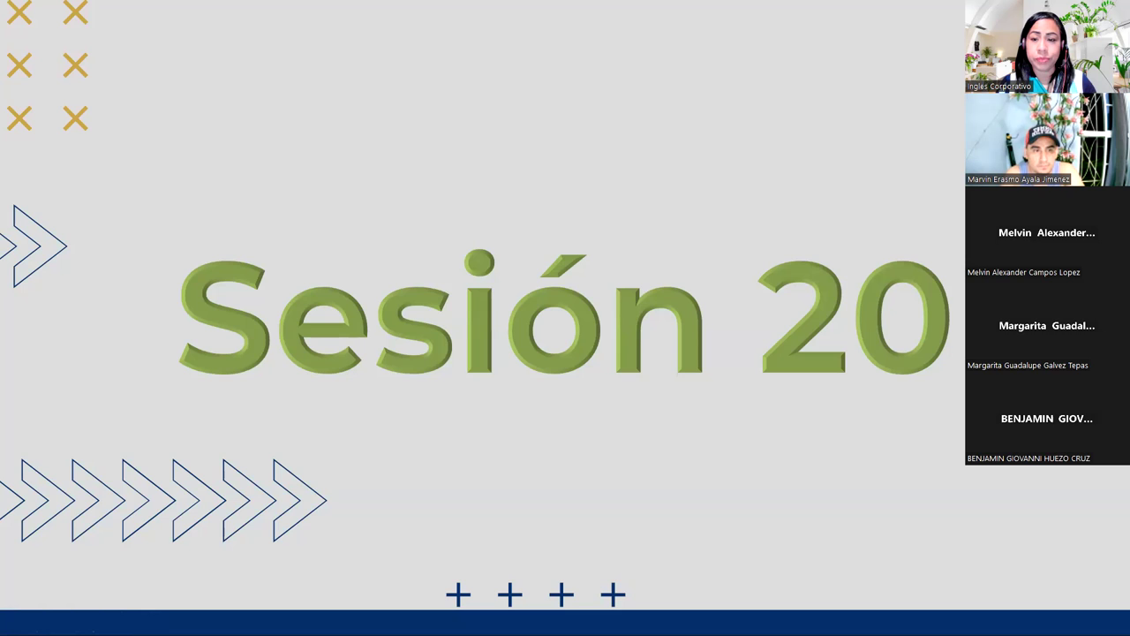
left_click(842, 424)
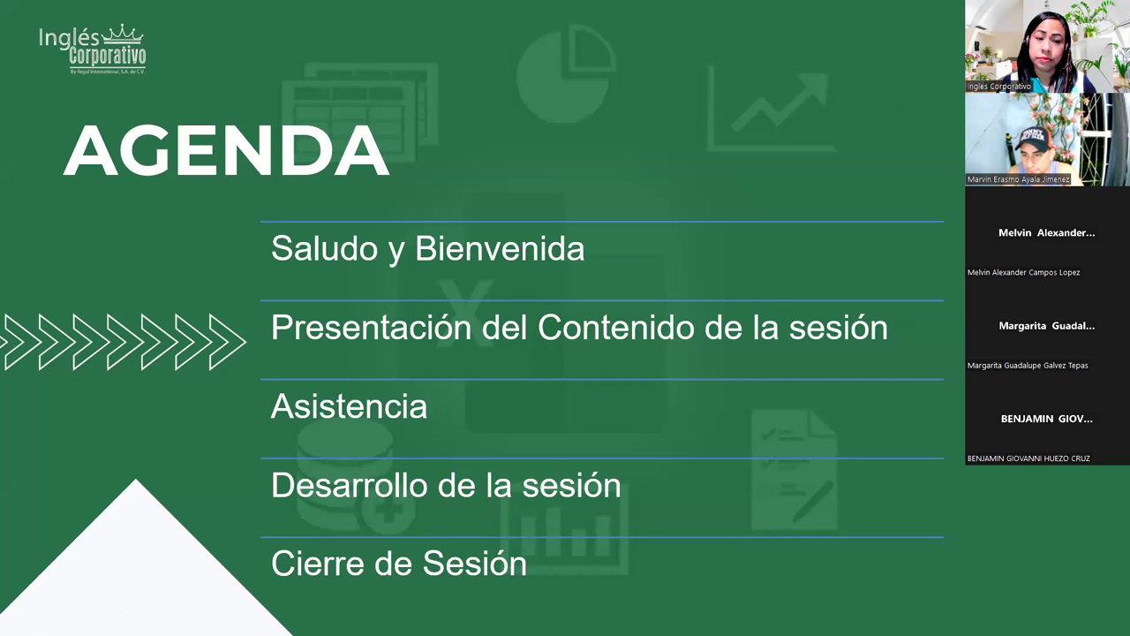
left_click(898, 416)
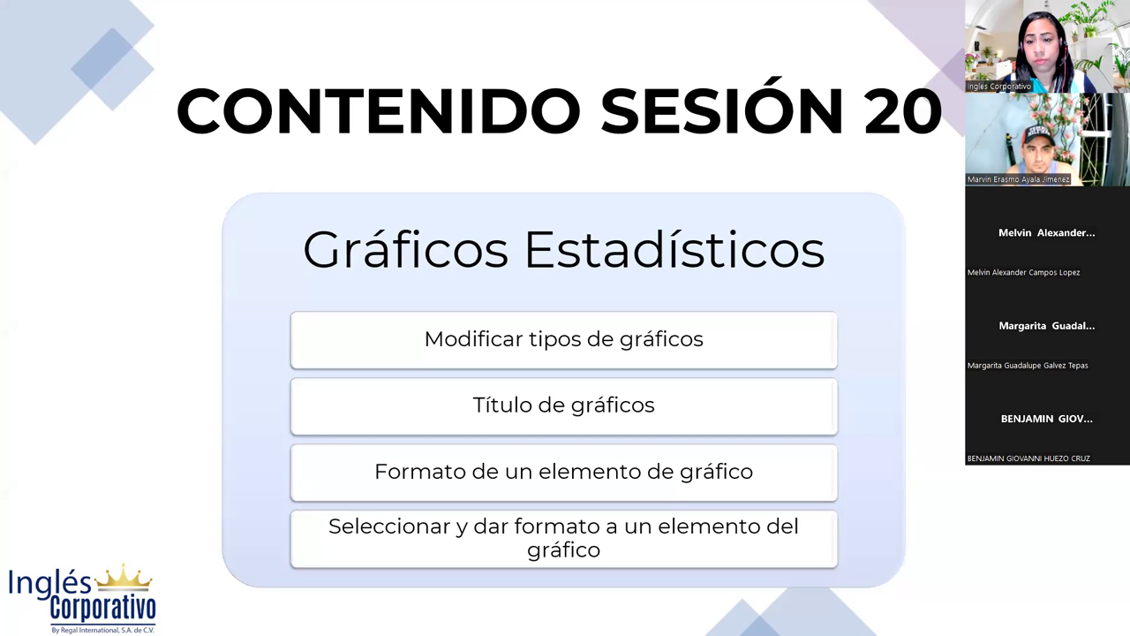
Step: Advance past OBJETIVO SESIÓN 20 to the MODIFICAR EL TIPO DE GRÁFICO slide
left_click(919, 356)
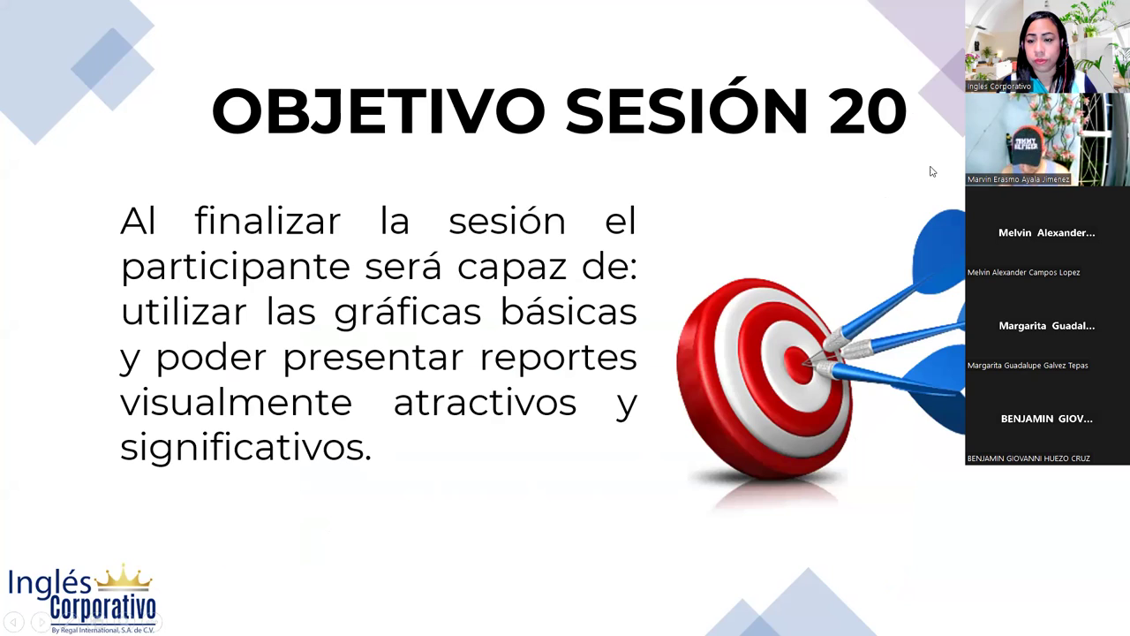
key("Right")
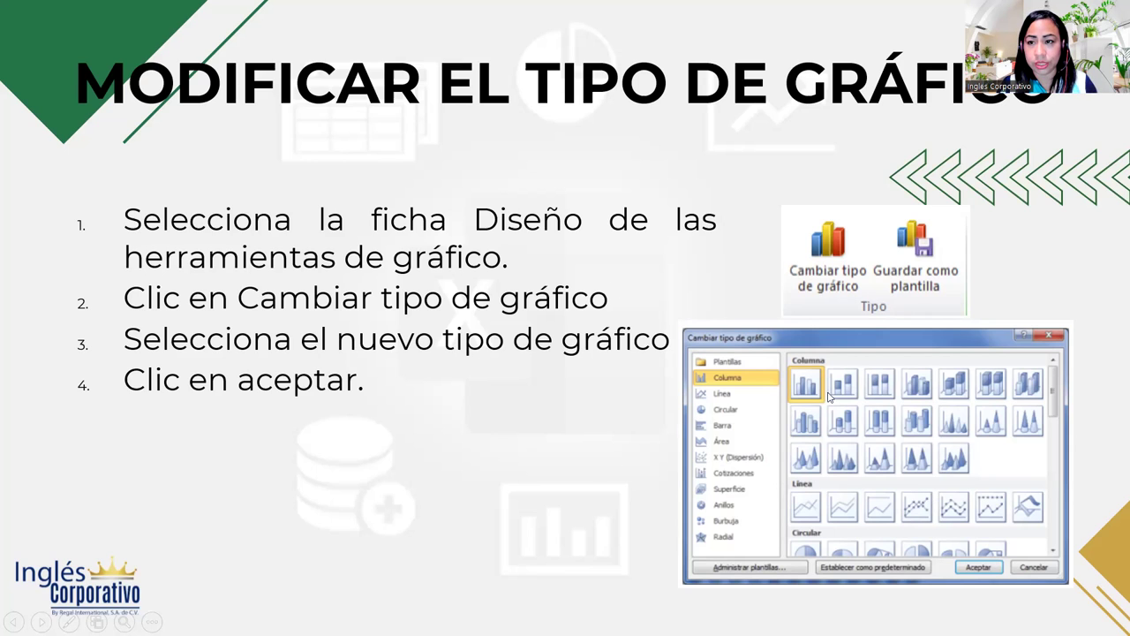
Step: Advance to the TÍTULO DE GRÁFICO slide
left_click(1023, 257)
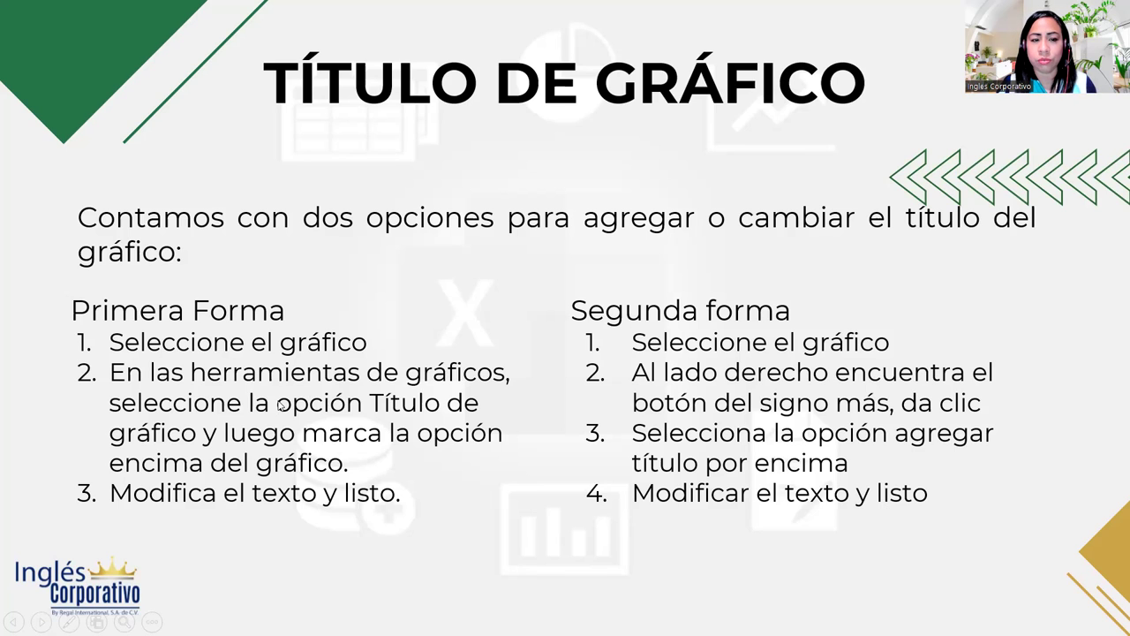
Step: Advance to the DAR FORMATO A UN ELEMENTO DEL GRÁFICO slide
left_click(1056, 397)
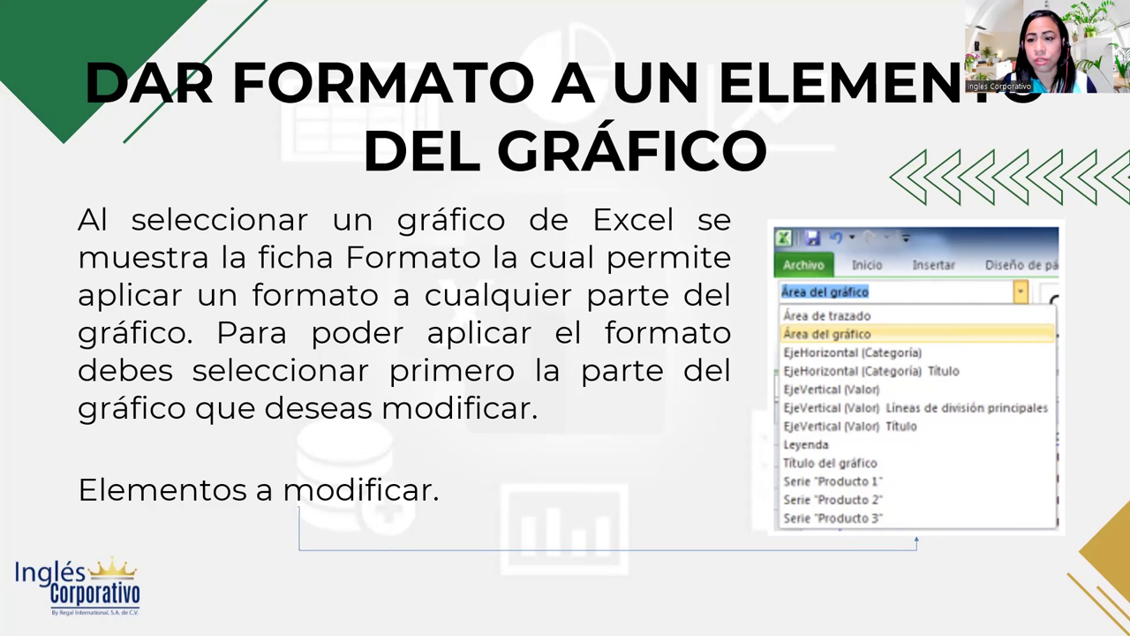
Step: Advance to the practice exercise slide
left_click(1103, 348)
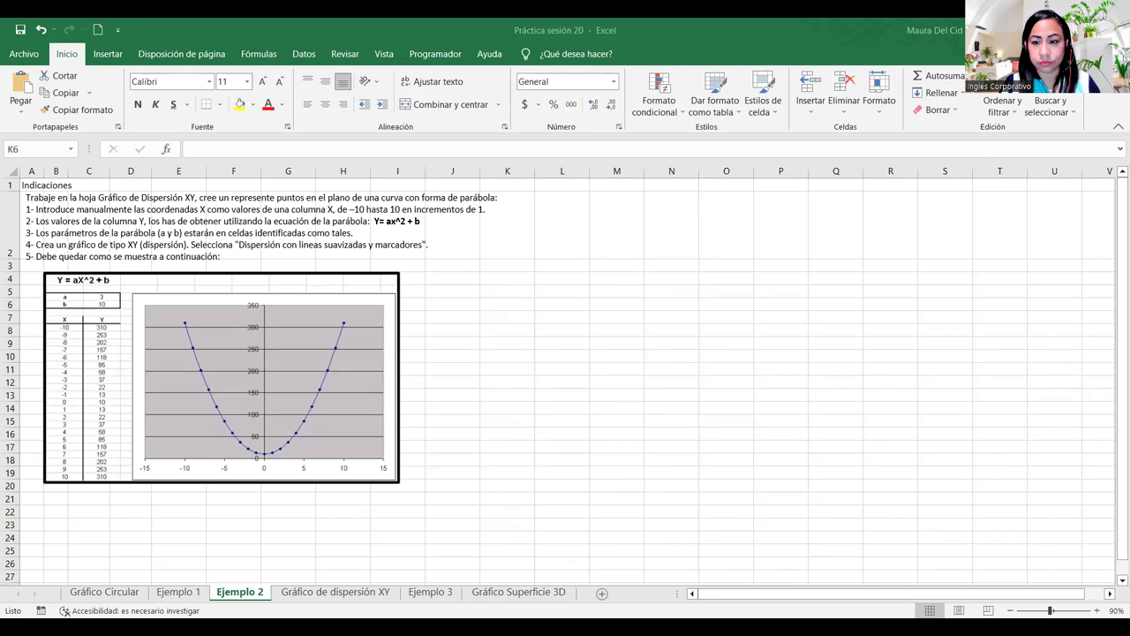
Step: Switch from Excel to the ENCUESTA DE SATISFACCIÓN - OFIMÁTICA form in Chrome
key("alt+Tab")
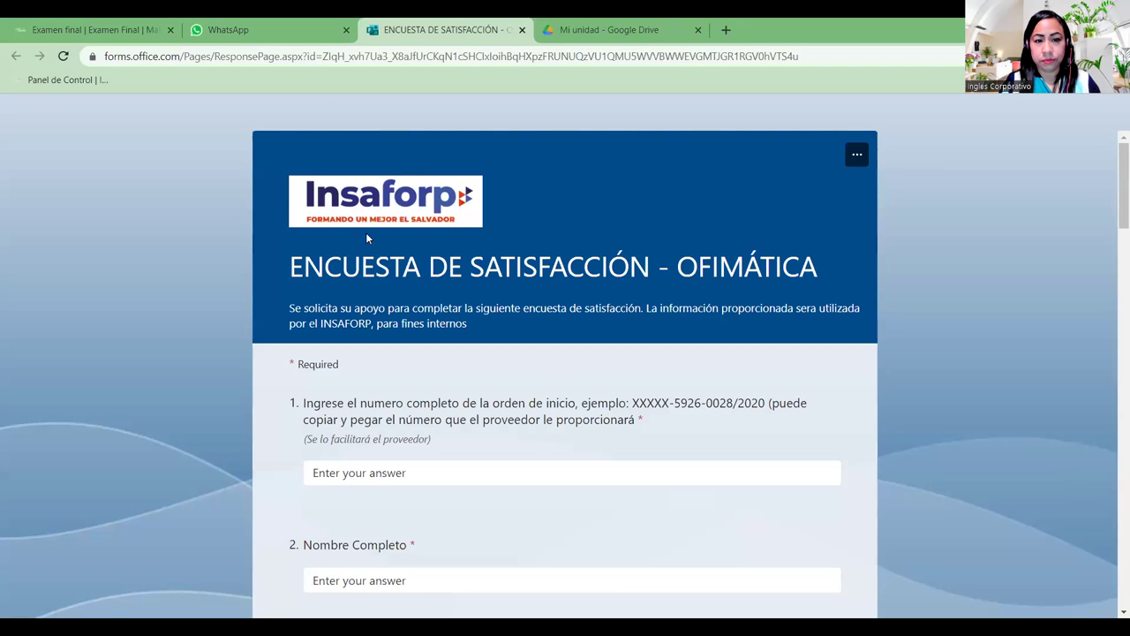
Step: Skim the survey form, then go to the WhatsApp course chat holding the survey link
scroll(510, 268, "down", 1)
scroll(510, 268, "down", 2)
scroll(509, 267, "up", 3)
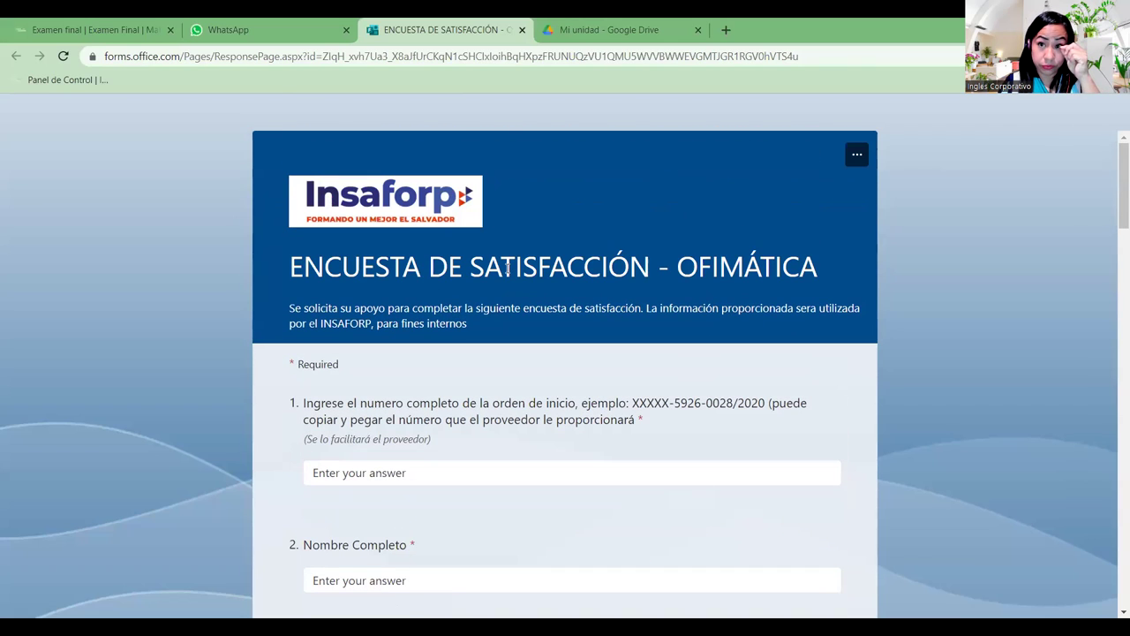
left_click(220, 40)
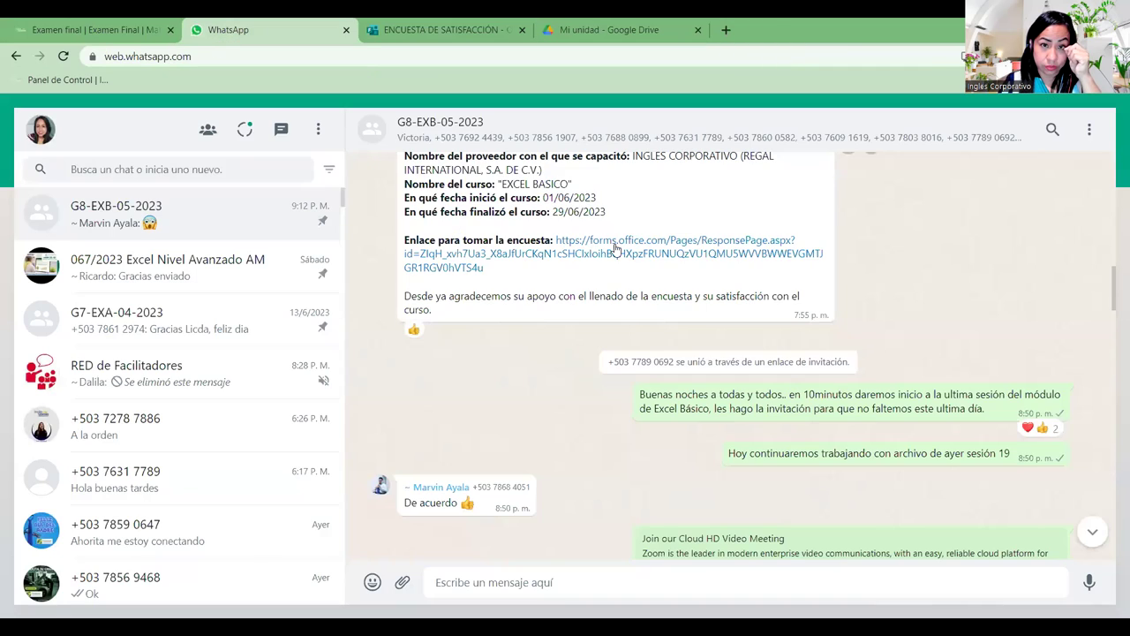
Step: Select the Orden de Inicio number in the WhatsApp message and return to the survey
scroll(615, 251, "up", 3)
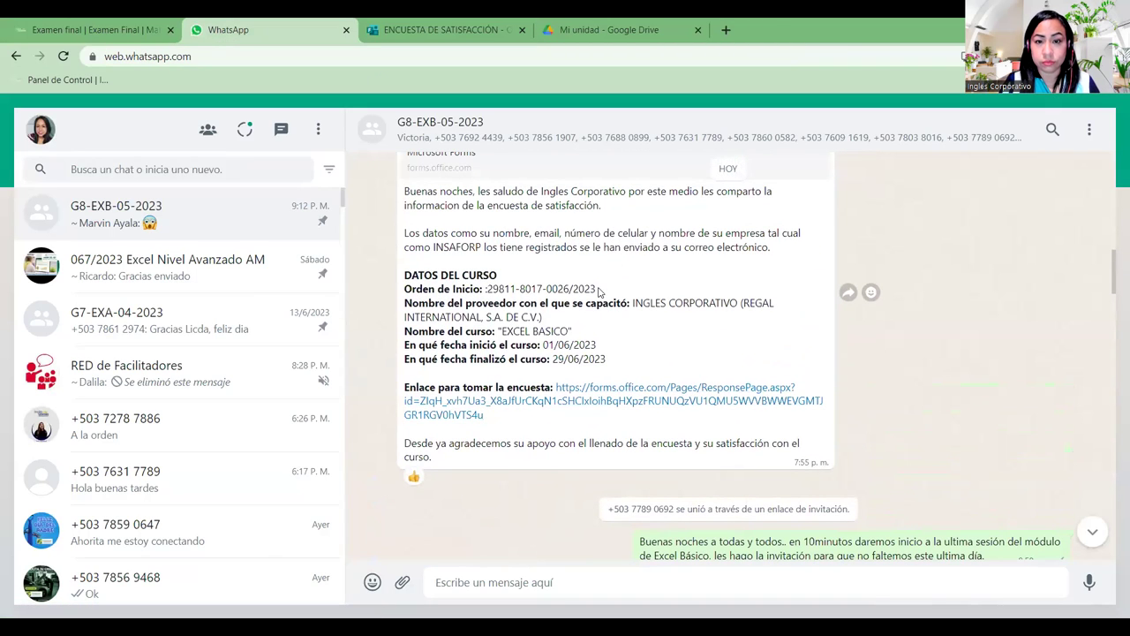
left_click_drag(598, 290, 487, 290)
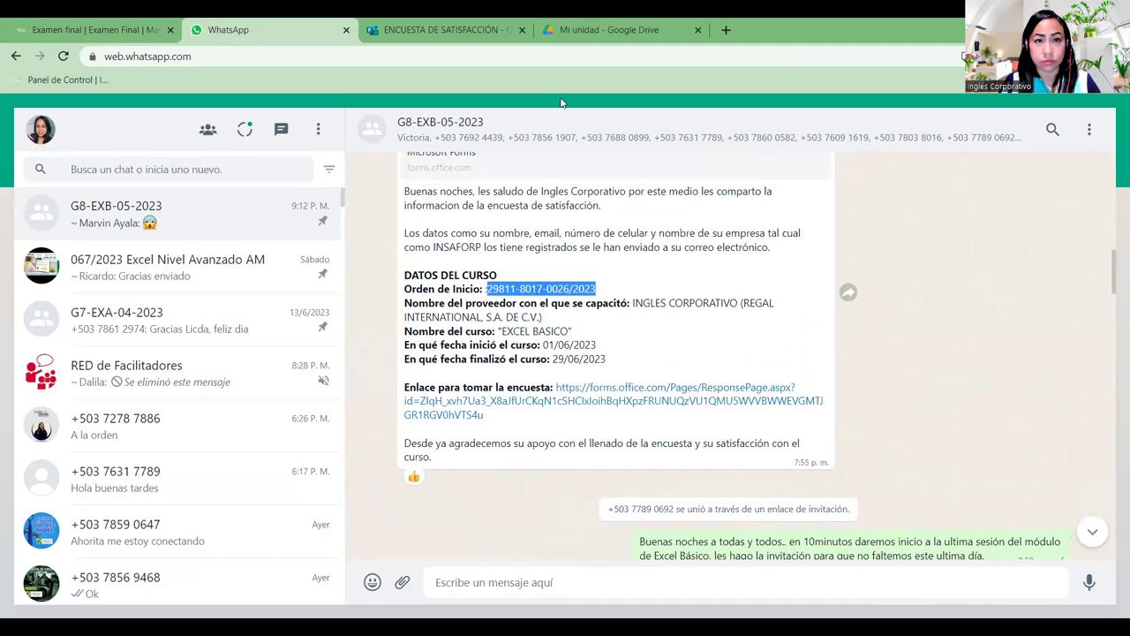
left_click(458, 37)
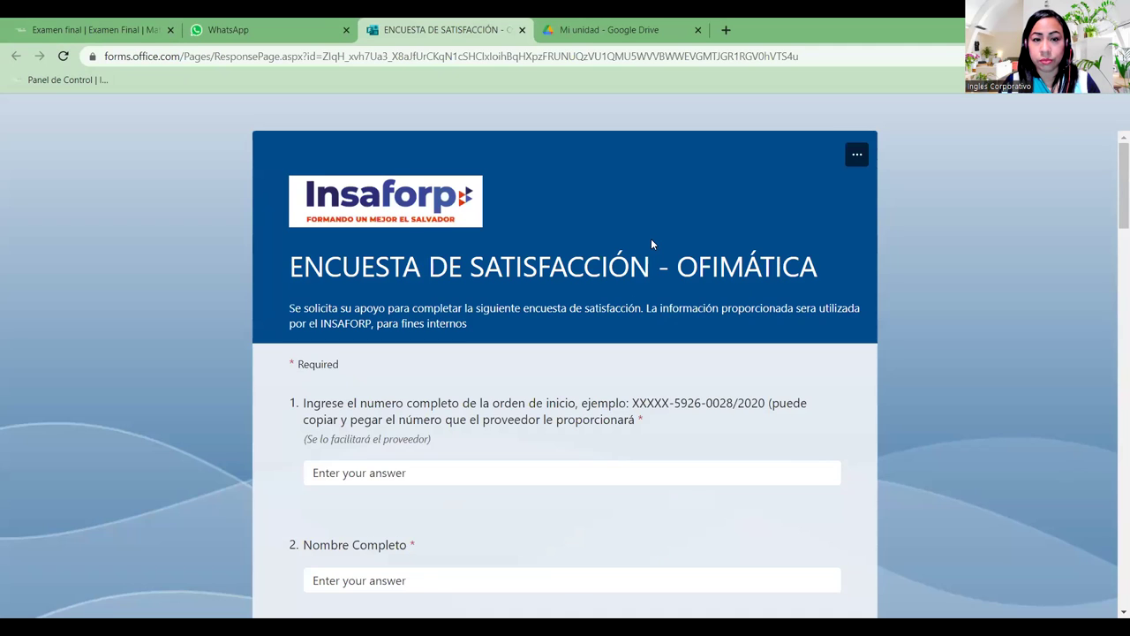
Step: Put the cursor in question 1's order-number answer box, then return to the WhatsApp chat
scroll(651, 238, "down", 2)
scroll(652, 239, "down", 1)
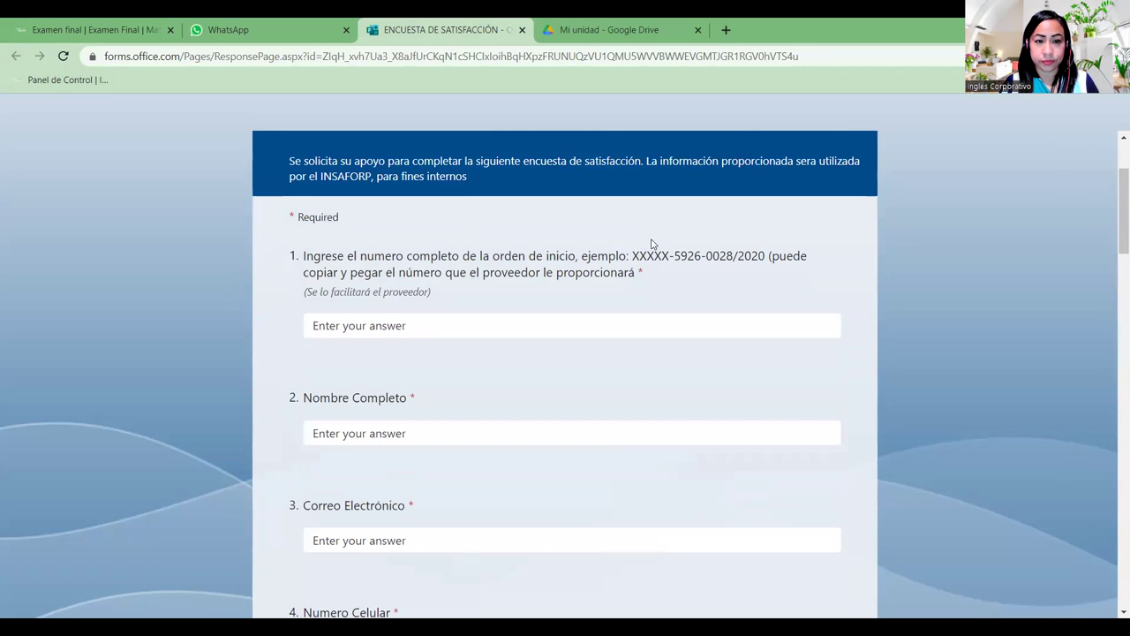
left_click(520, 328)
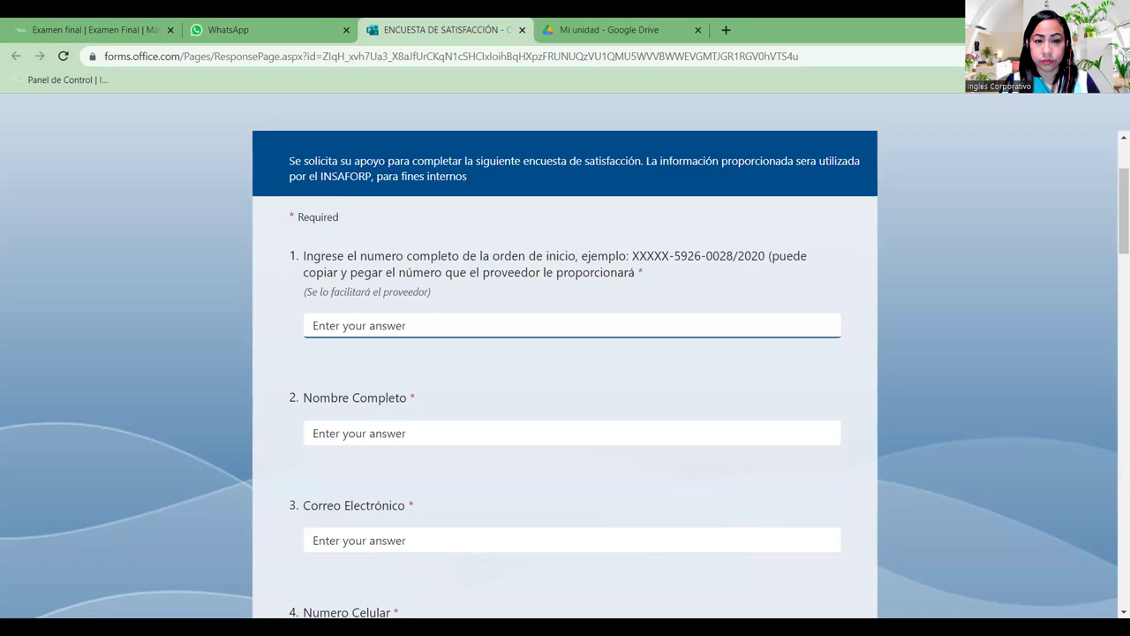
left_click(231, 23)
Step: Copy the whole DATOS DEL CURSO block from the message and return to the survey form
left_click(406, 275)
mouse_move(407, 274)
left_mouse_down()
mouse_move(552, 323)
mouse_move(617, 369)
left_mouse_up()
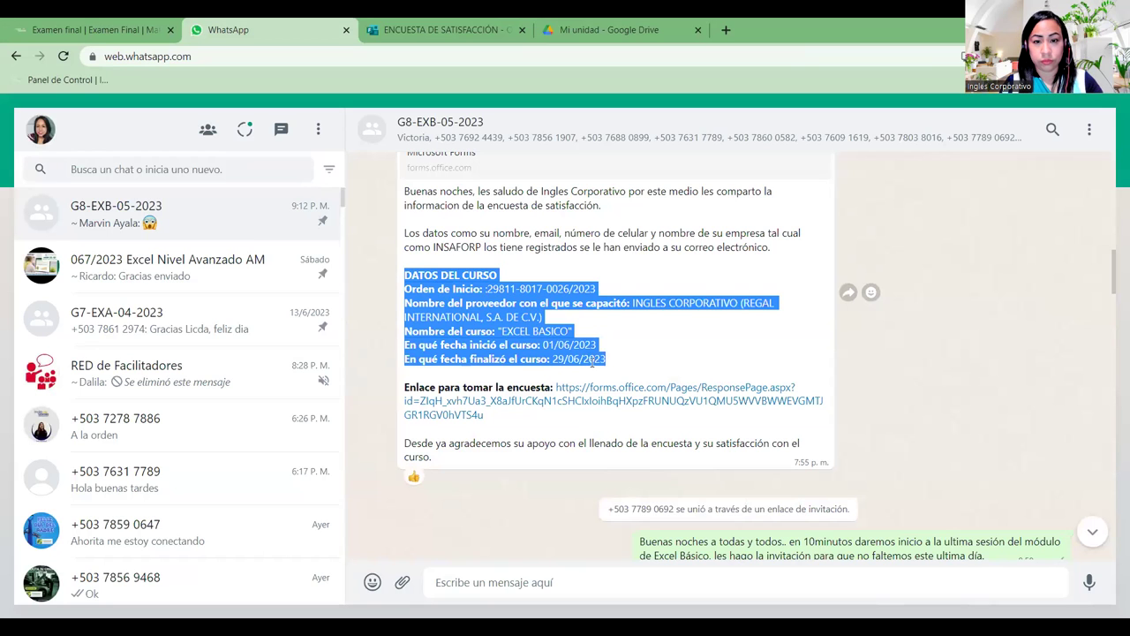
right_click(592, 363)
left_click(609, 376)
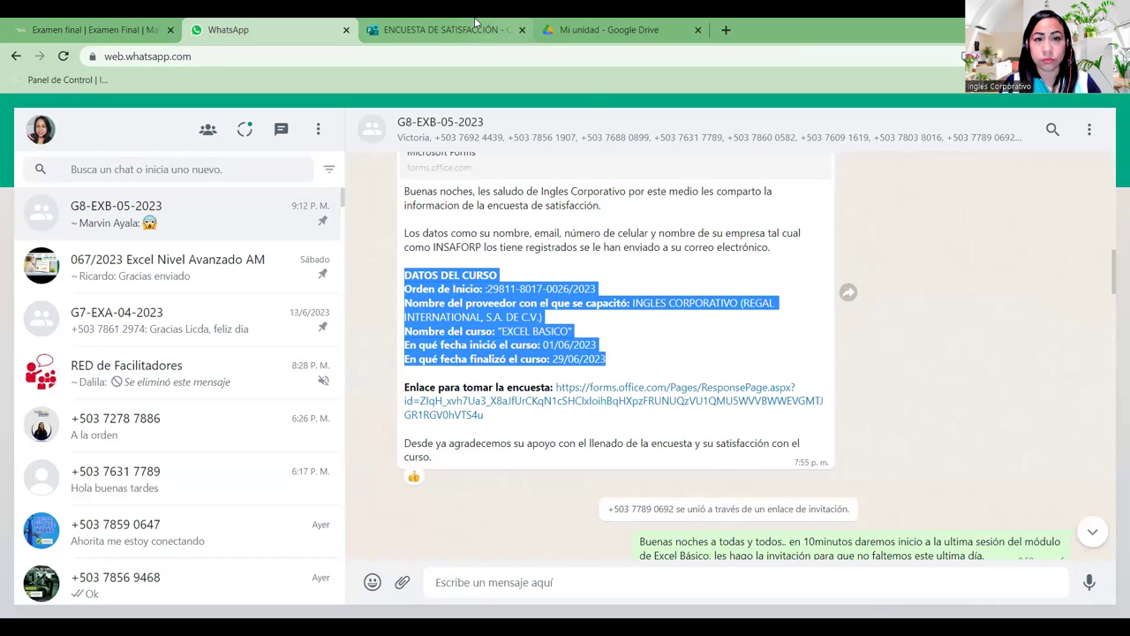
left_click(446, 29)
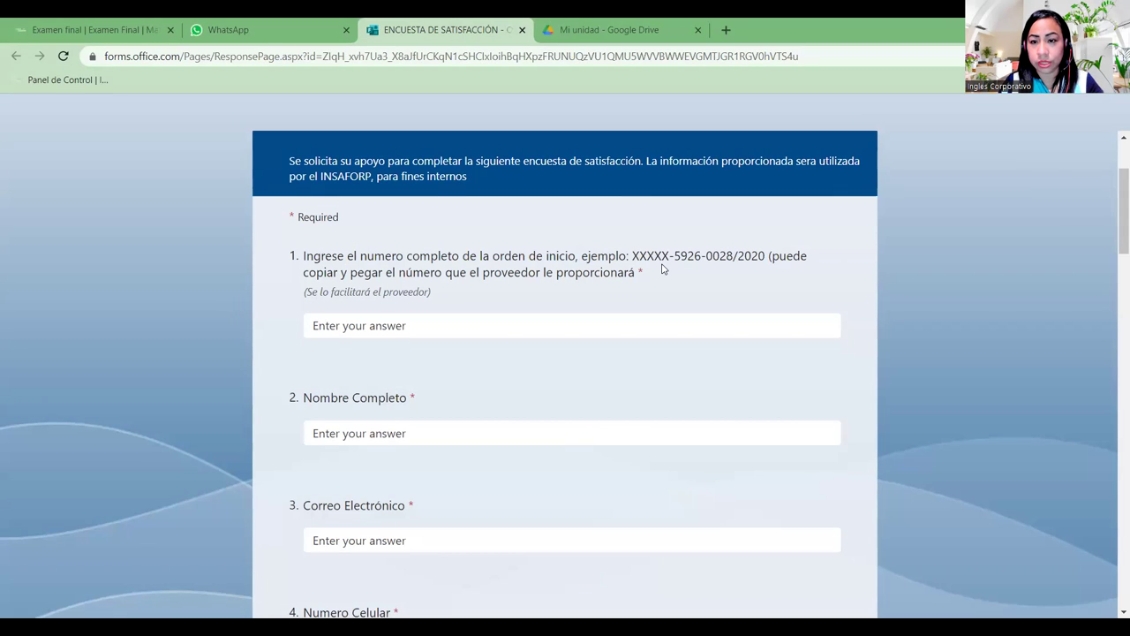
Step: Paste the provider's copied order start number into the survey's first answer box
left_click(454, 319)
key("ctrl+v")
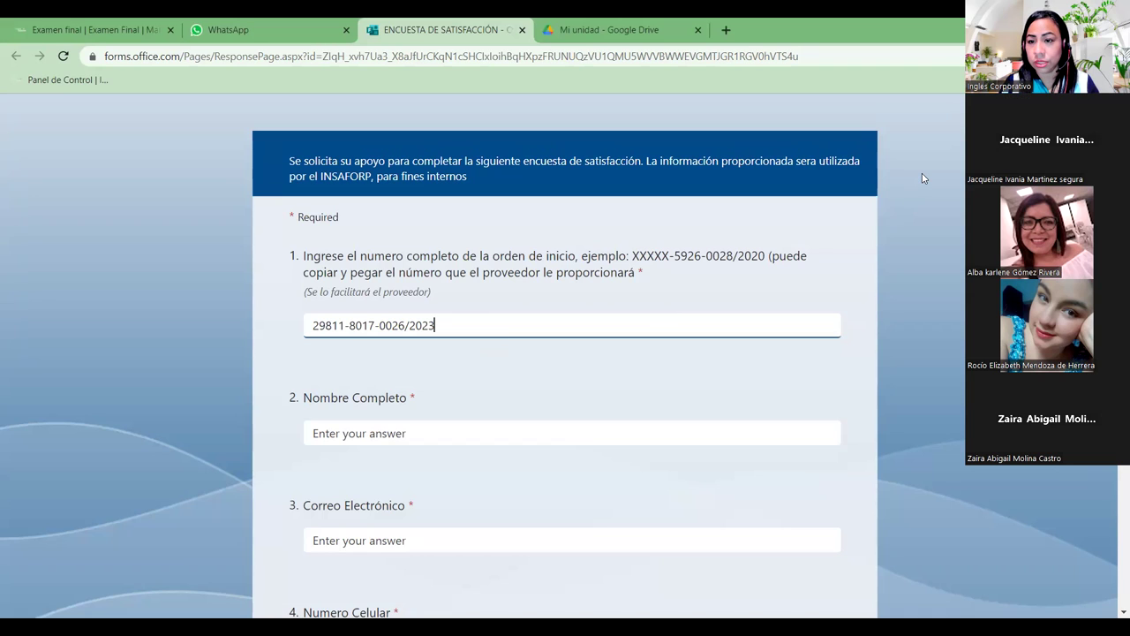
left_click(472, 237)
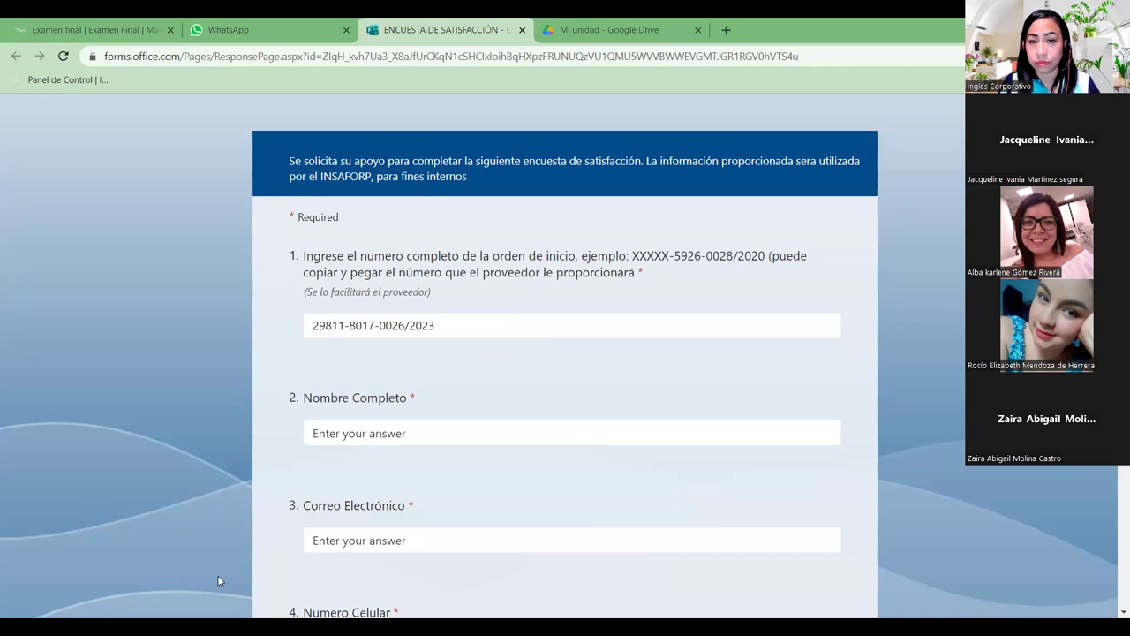
left_click(530, 325)
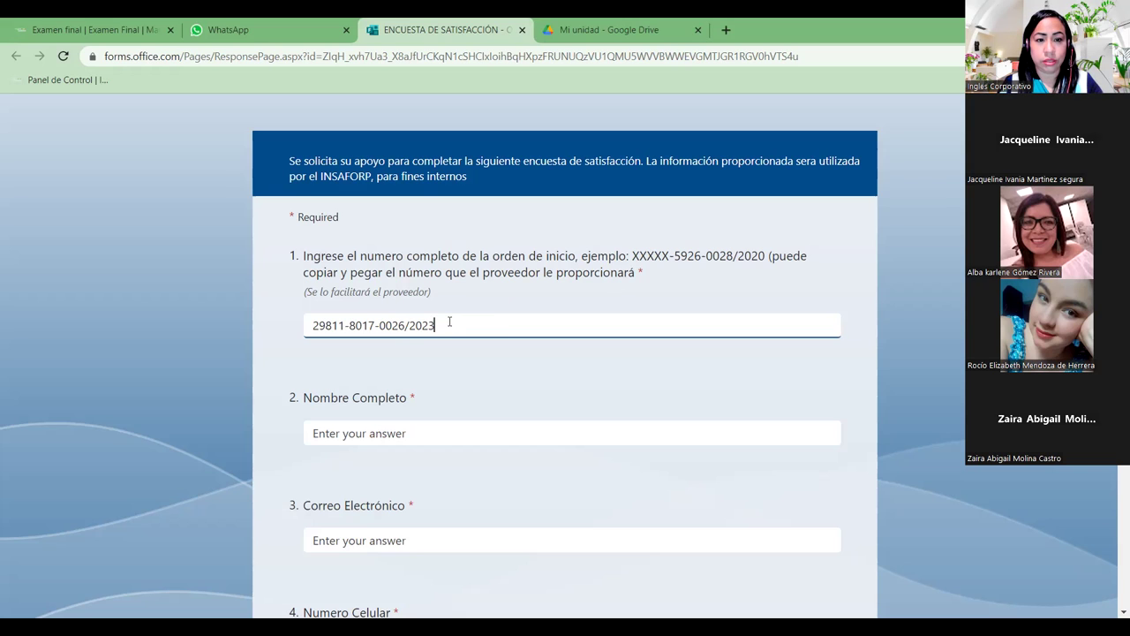
left_click(628, 488)
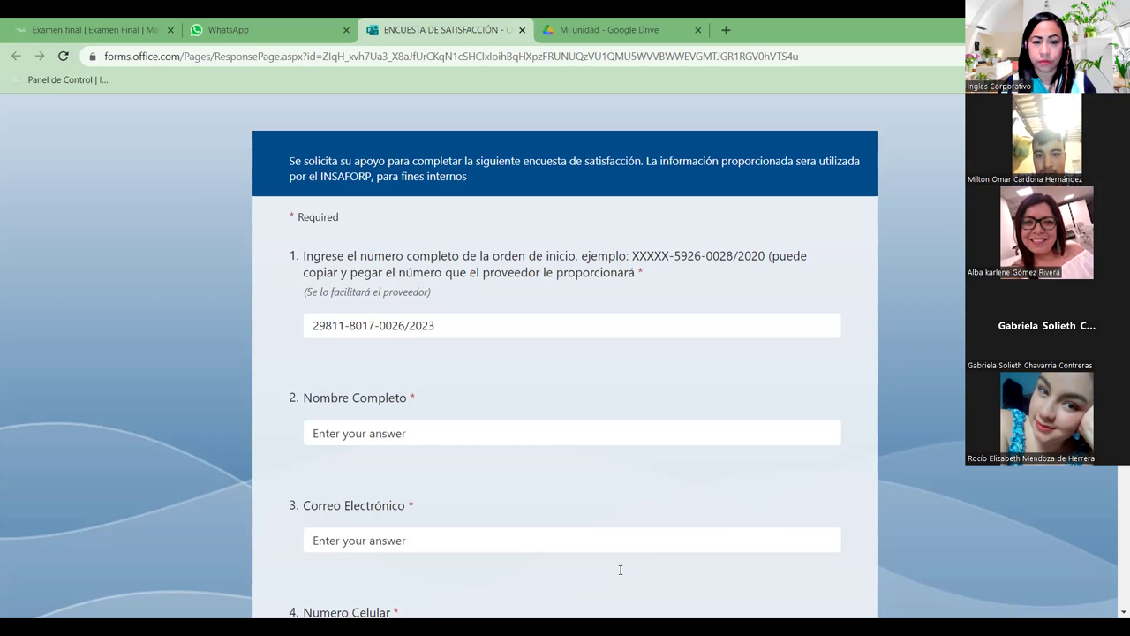
left_click(497, 431)
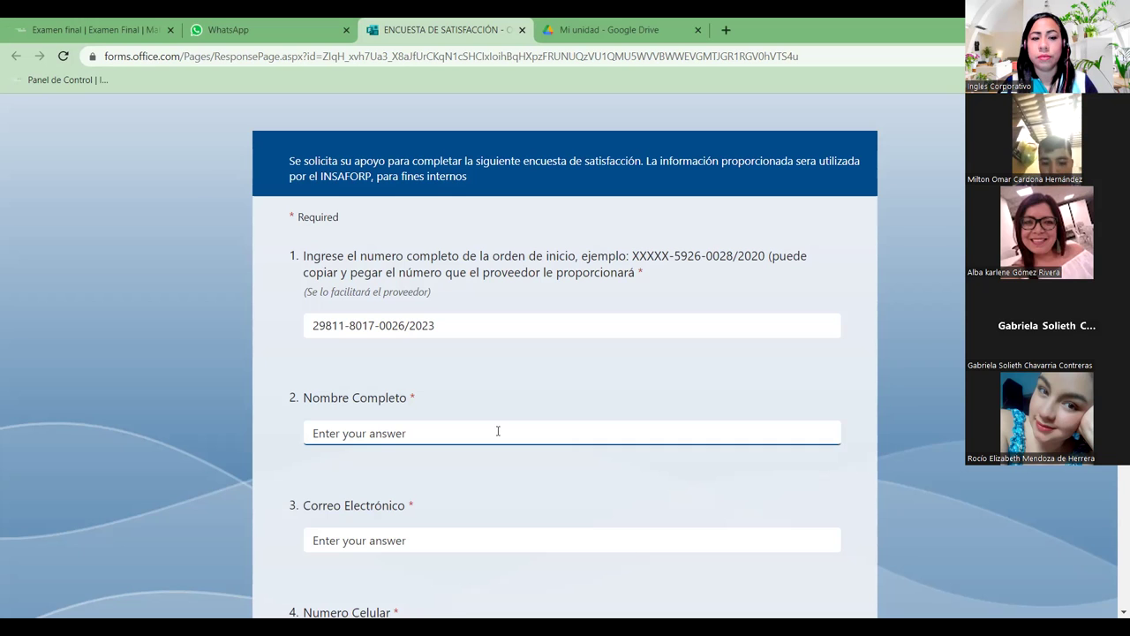
scroll(497, 433, "down", 2)
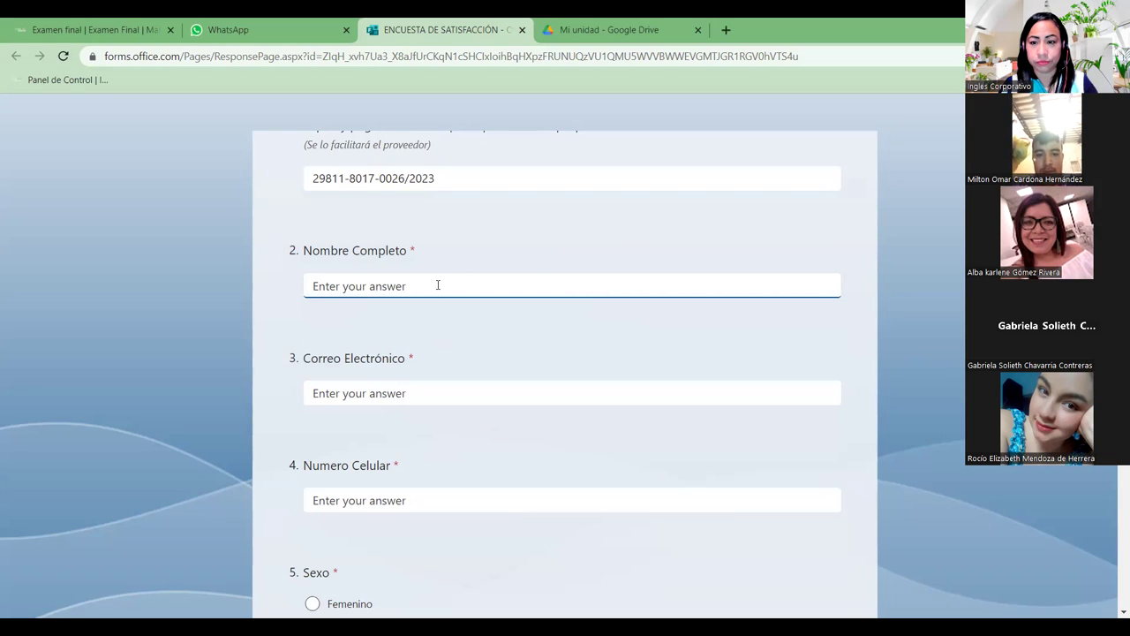
scroll(439, 280, "down", 2)
left_click(439, 246)
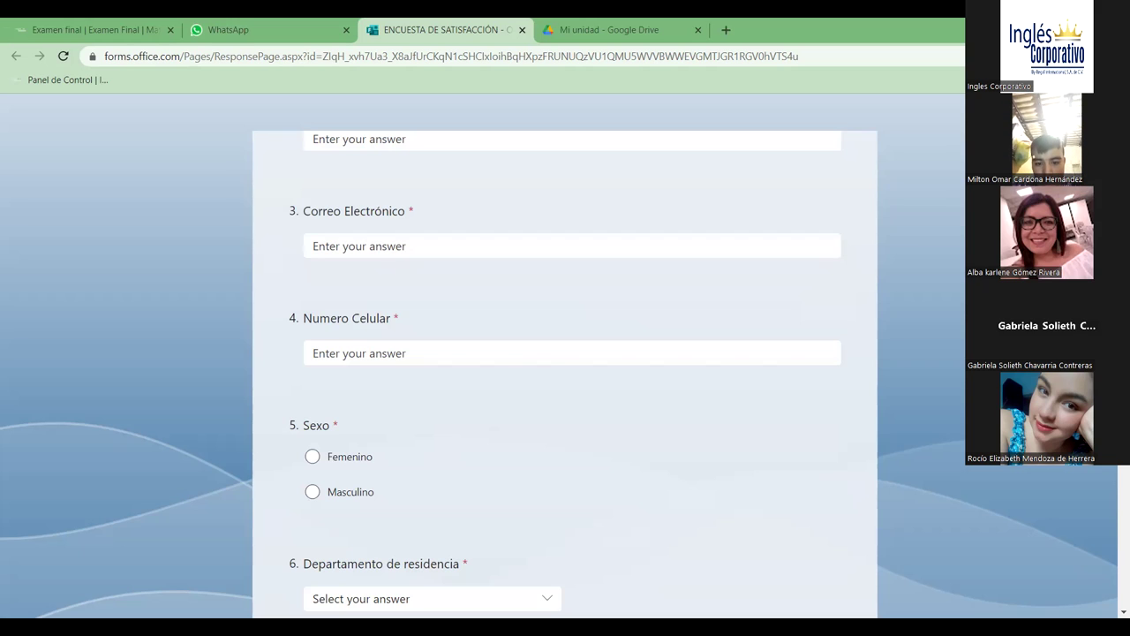
Step: Select Femenino for the Sexo question, skipping past the mobile number field
left_click(403, 355)
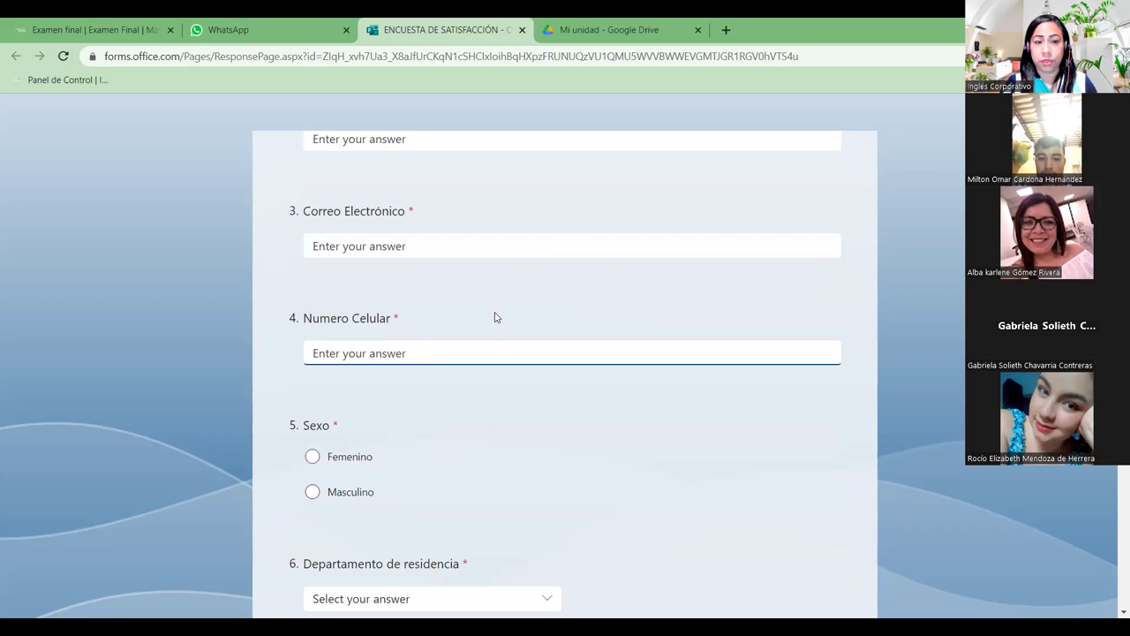
scroll(441, 235, "up", 1)
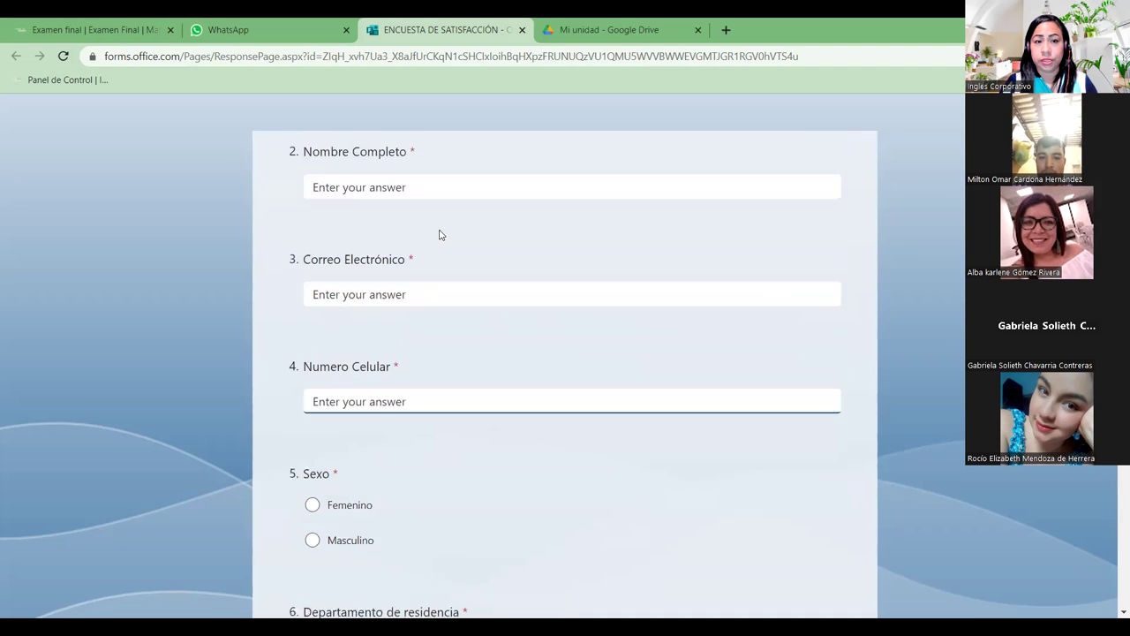
scroll(439, 235, "down", 3)
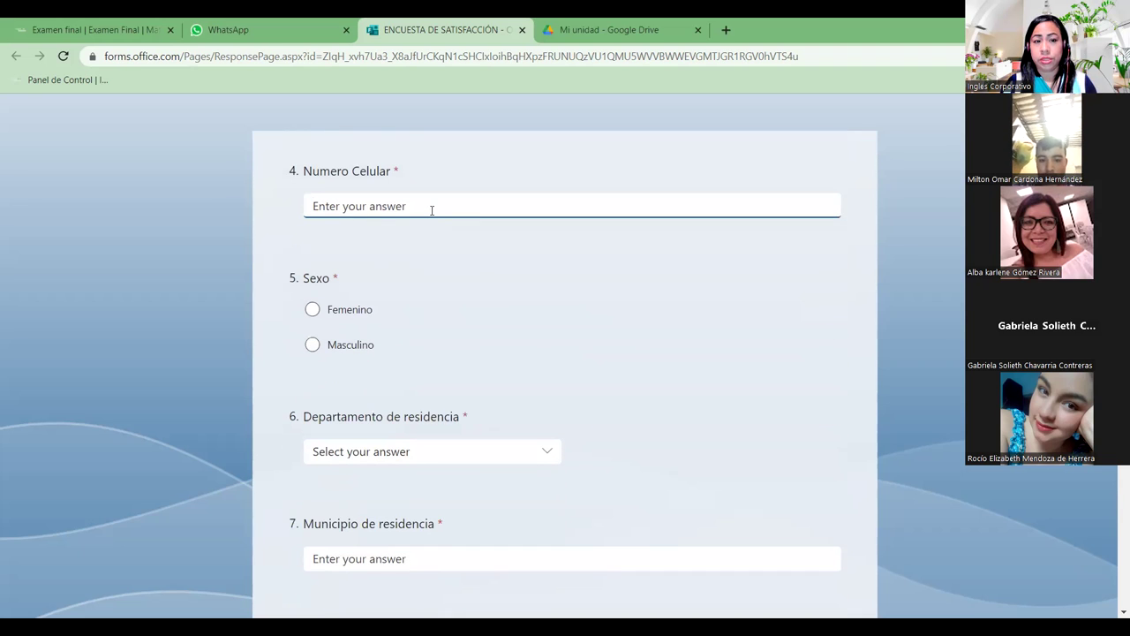
left_click(311, 319)
scroll(429, 319, "down", 3)
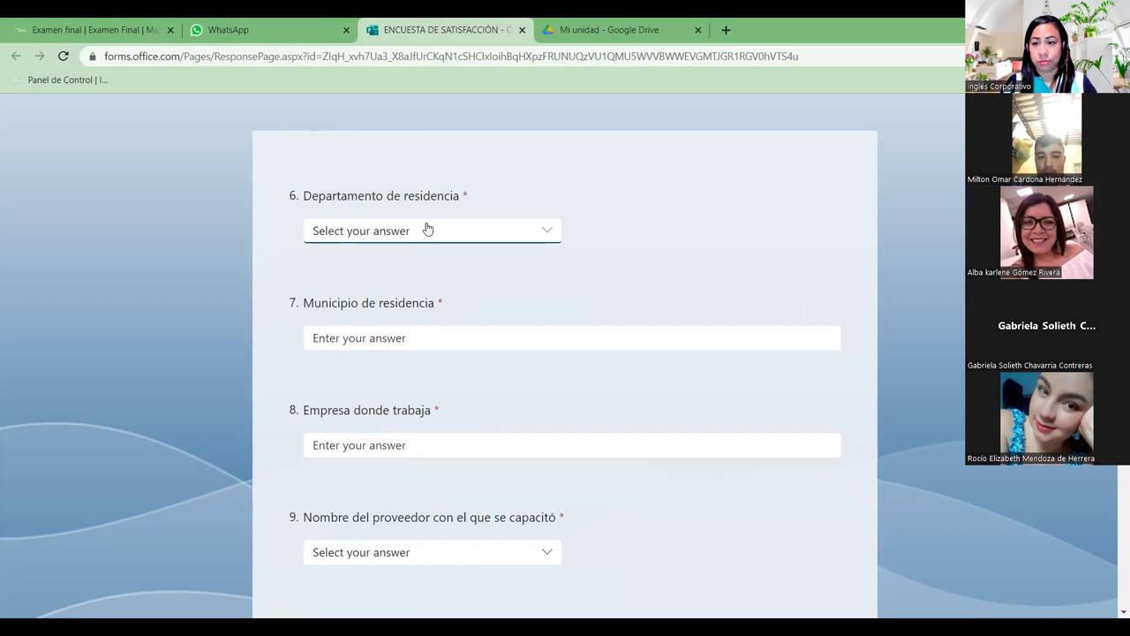
scroll(427, 230, "down", 2)
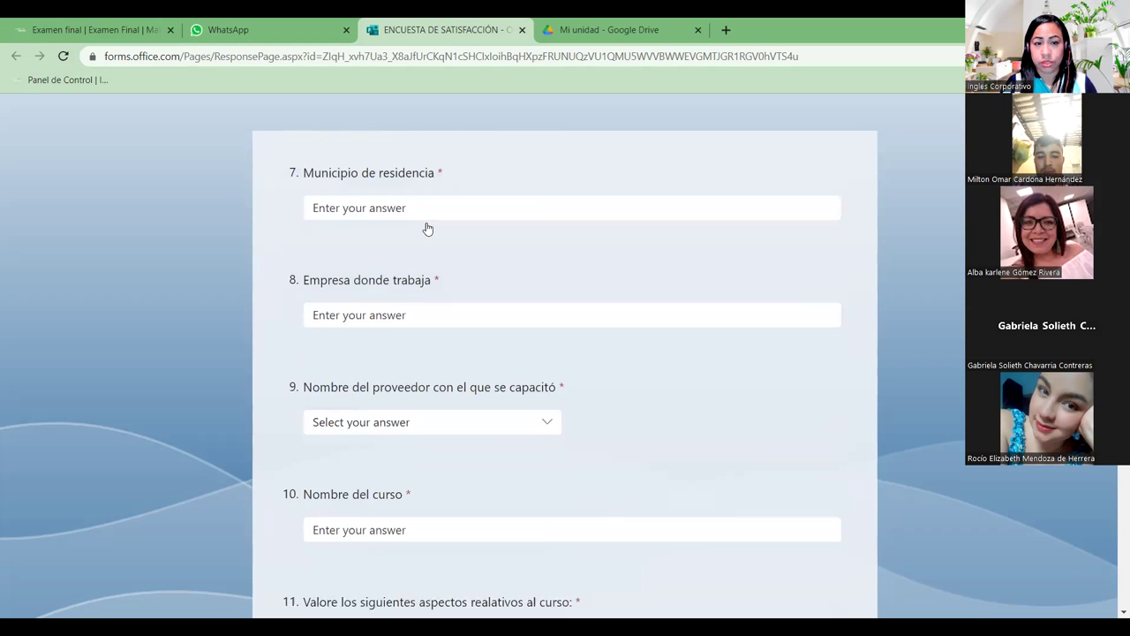
left_click(433, 197)
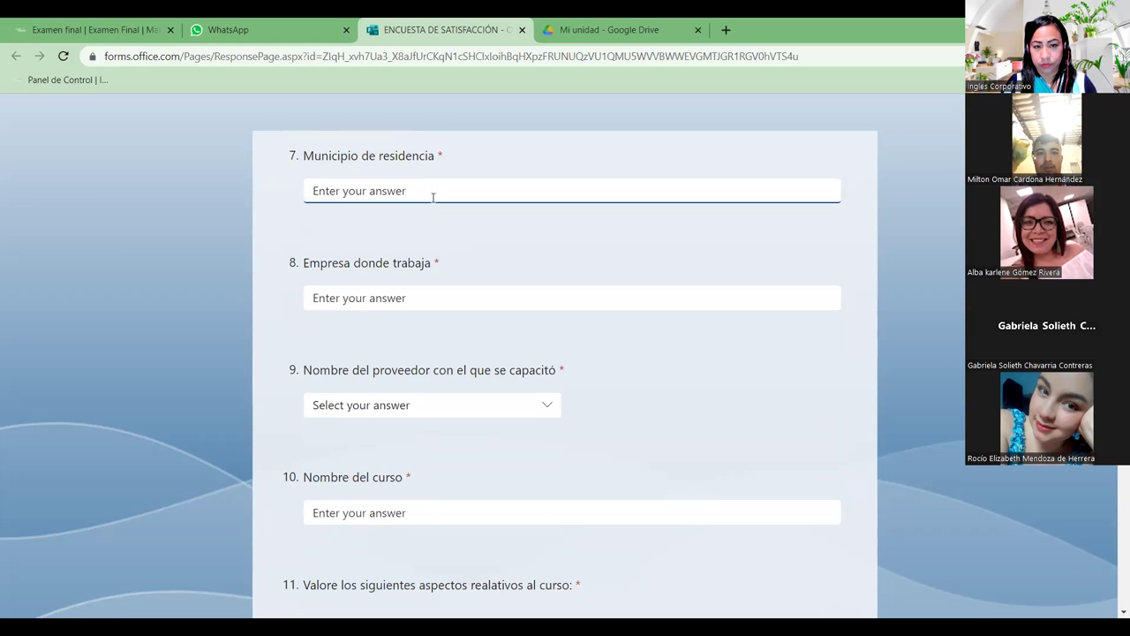
left_click(546, 408)
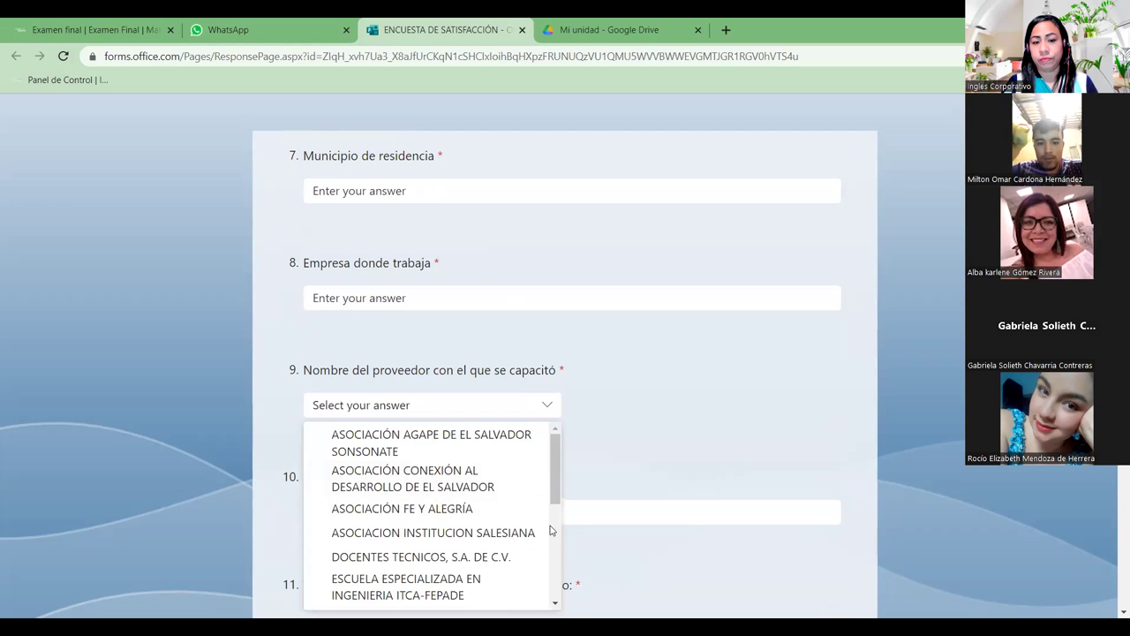
scroll(519, 455, "down", 10)
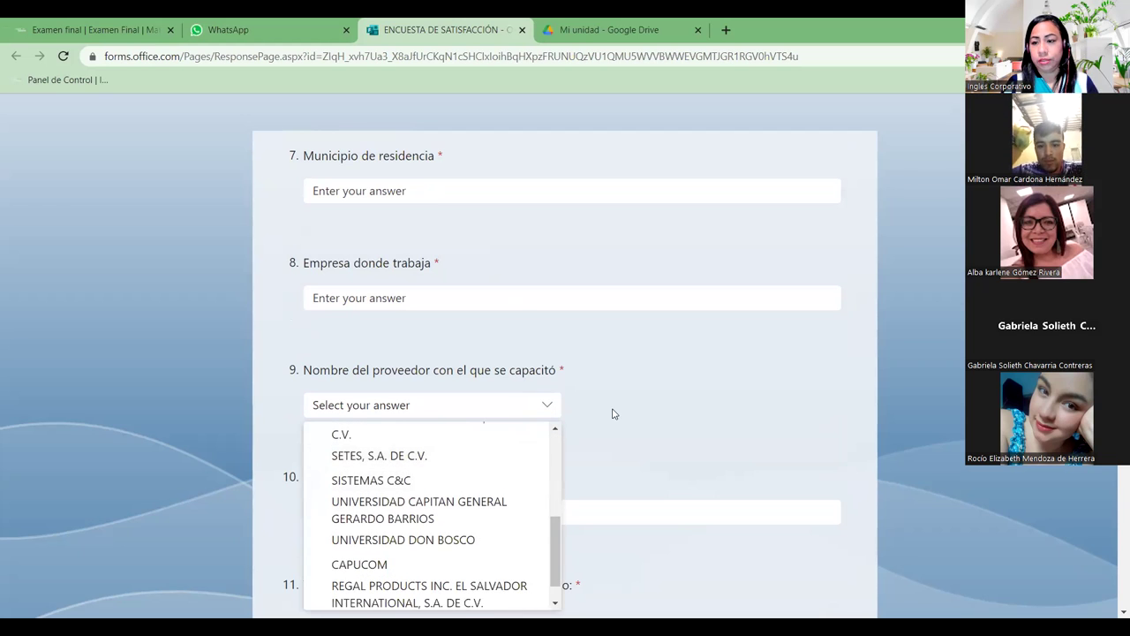
scroll(611, 412, "down", 3)
scroll(466, 270, "up", 1)
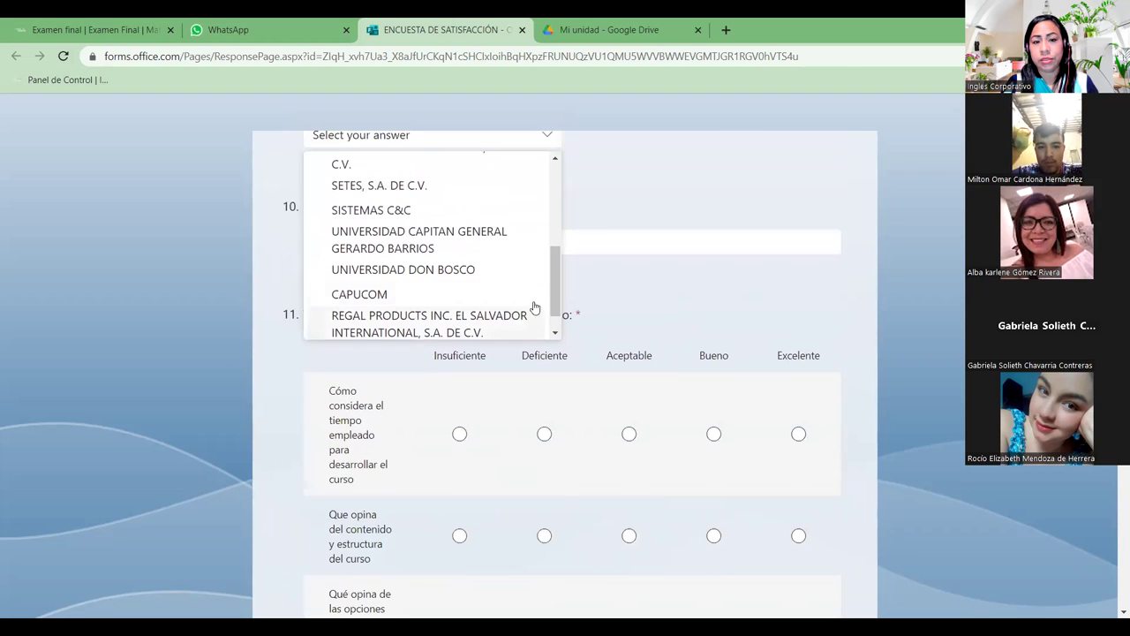
scroll(534, 305, "down", 1)
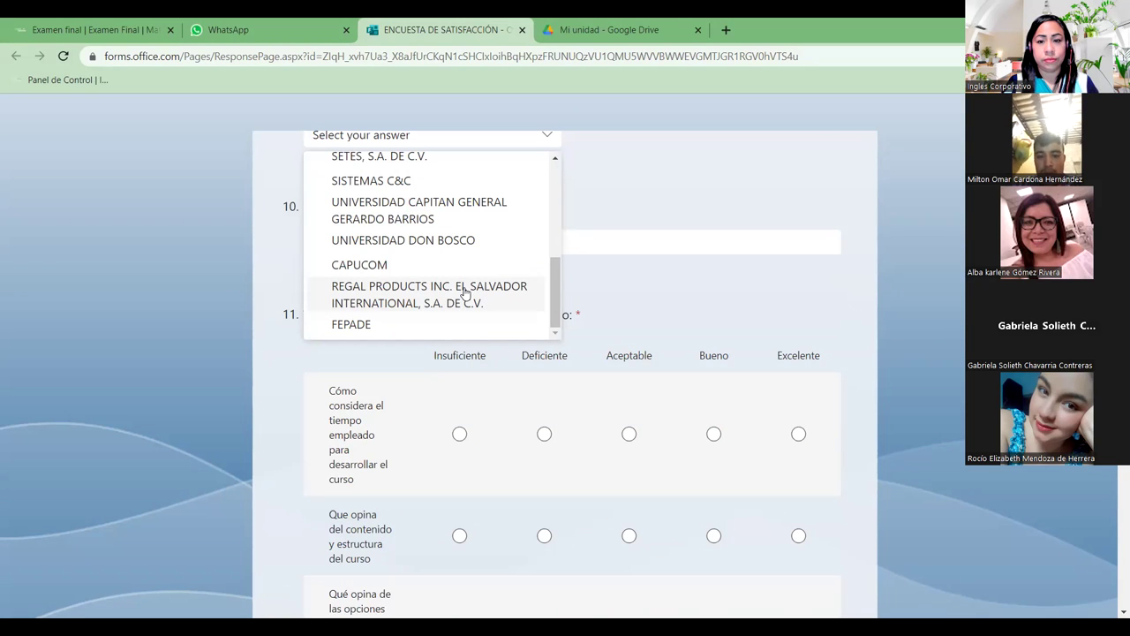
left_click(465, 292)
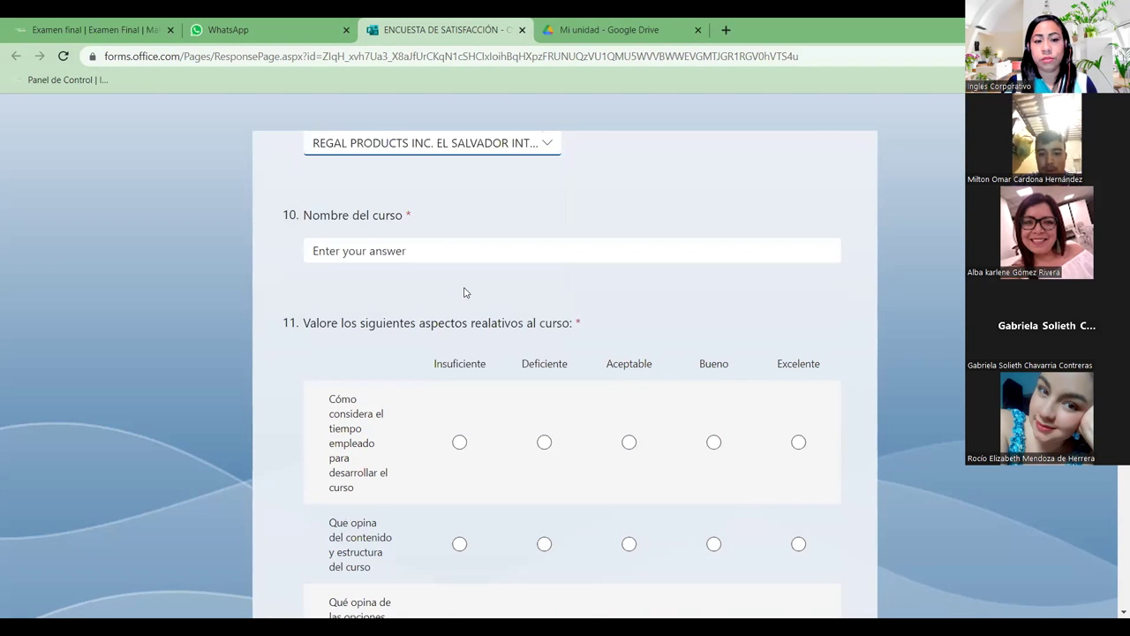
left_click(478, 242)
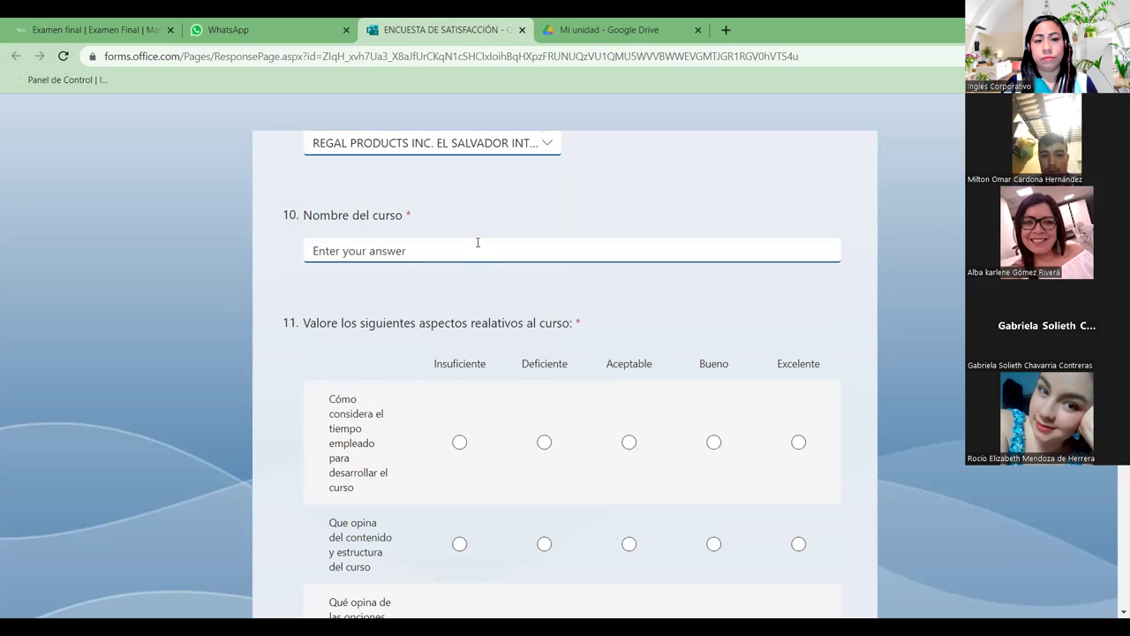
scroll(478, 242, "up", 1)
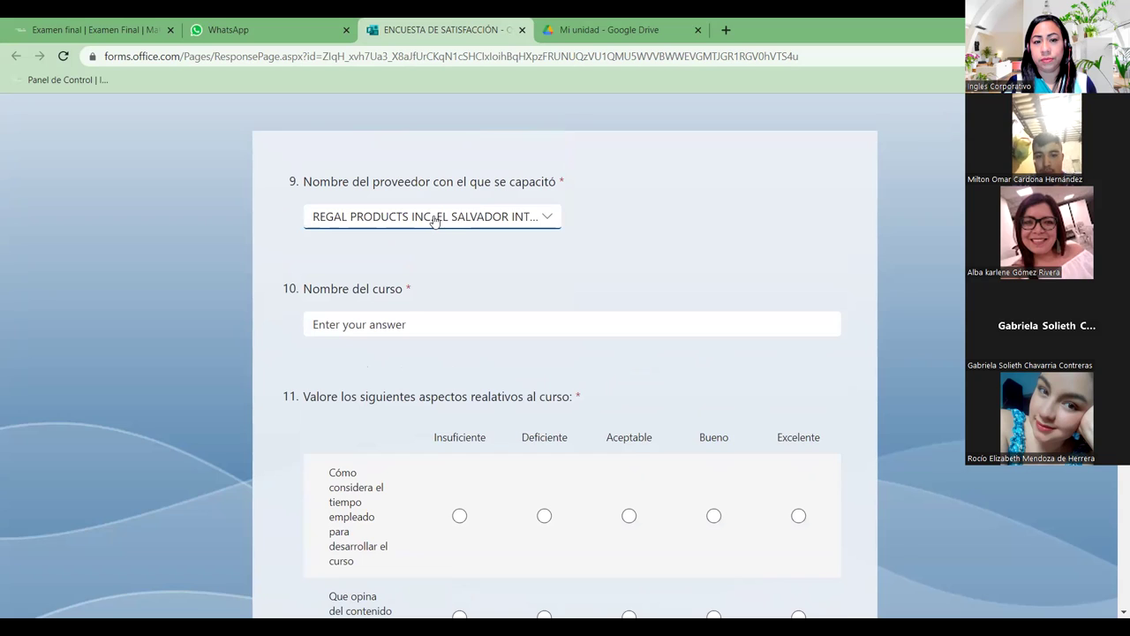
left_click(548, 219)
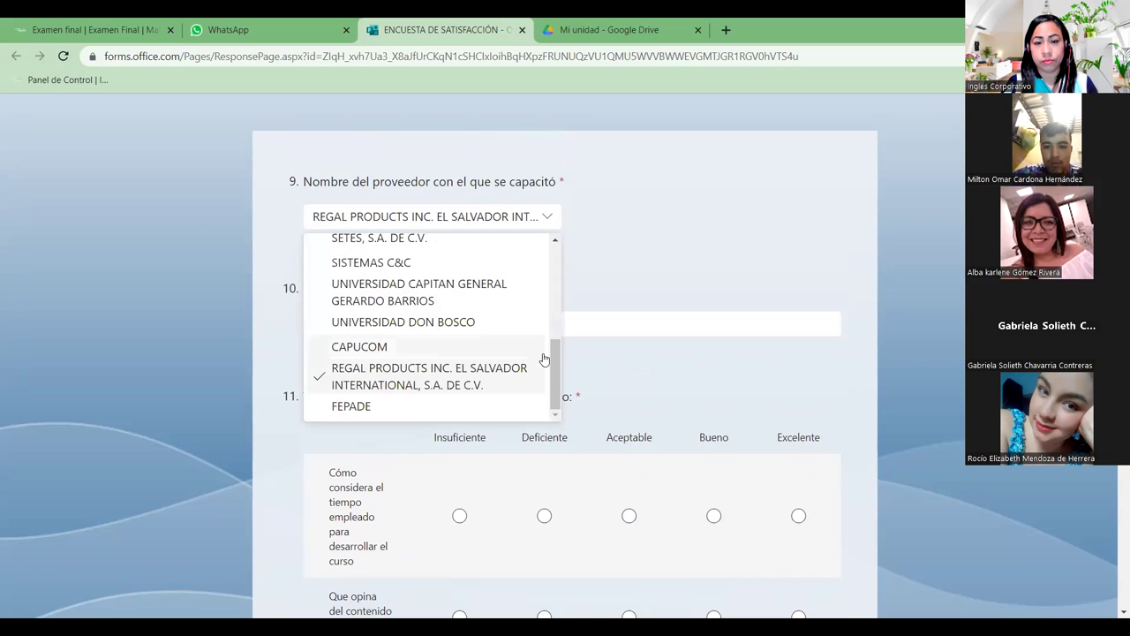
left_click_drag(552, 354, 562, 278)
scroll(539, 354, "down", 2)
scroll(530, 366, "down", 3)
scroll(545, 334, "up", 1)
scroll(545, 331, "up", 1)
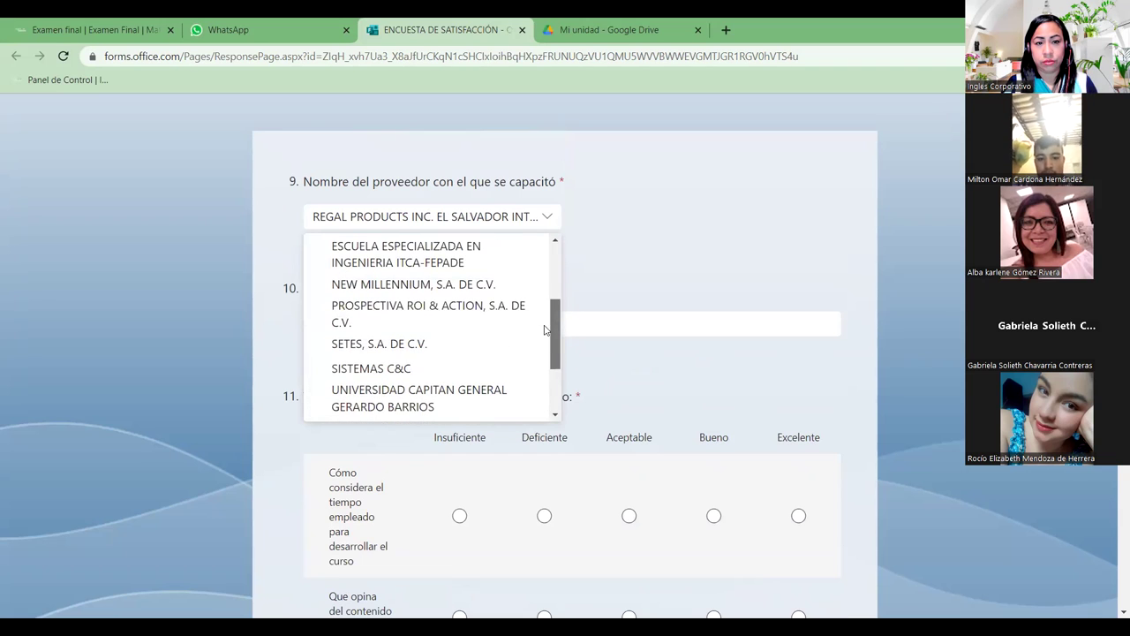
left_click_drag(545, 330, 543, 389)
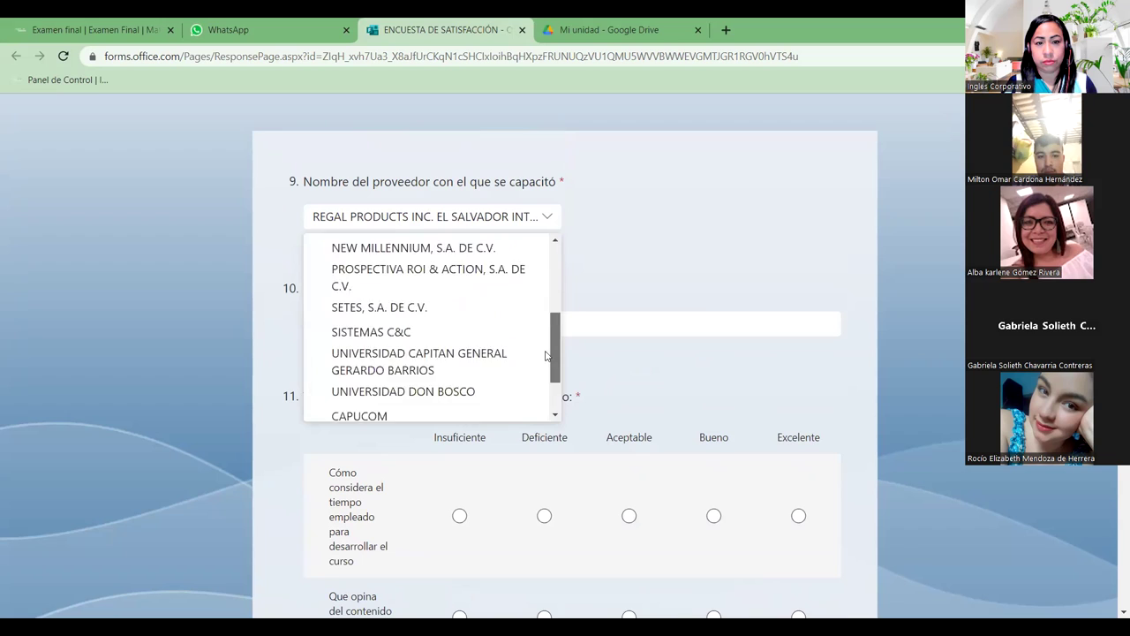
left_click(463, 381)
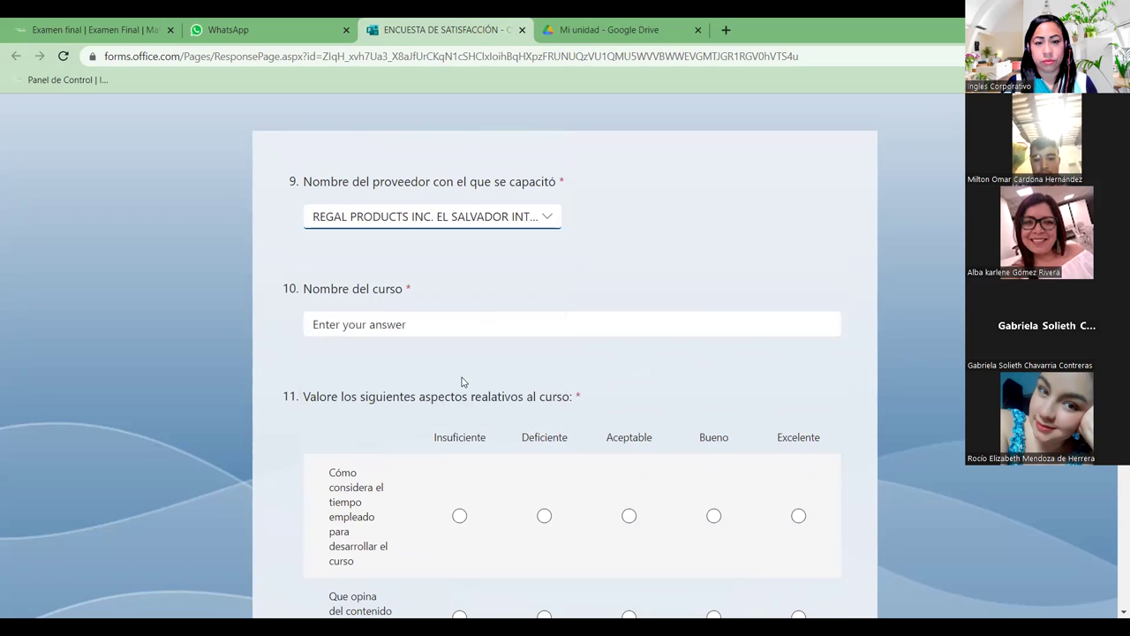
Step: Enter EXCEL BÁSICO as the course name answer
left_click(492, 320)
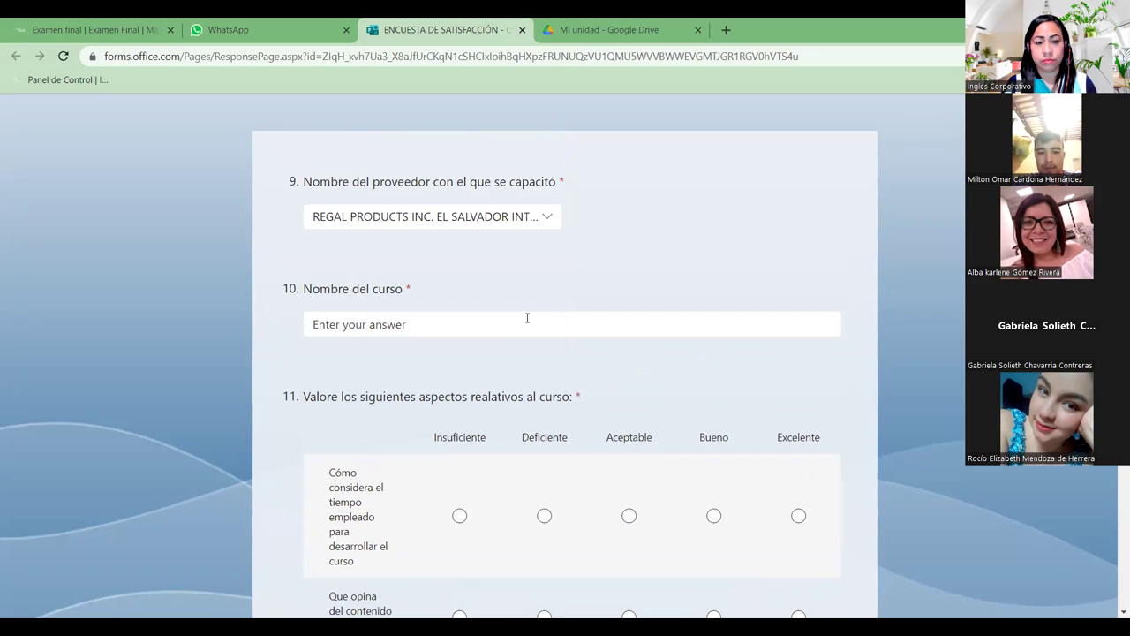
left_click(477, 321)
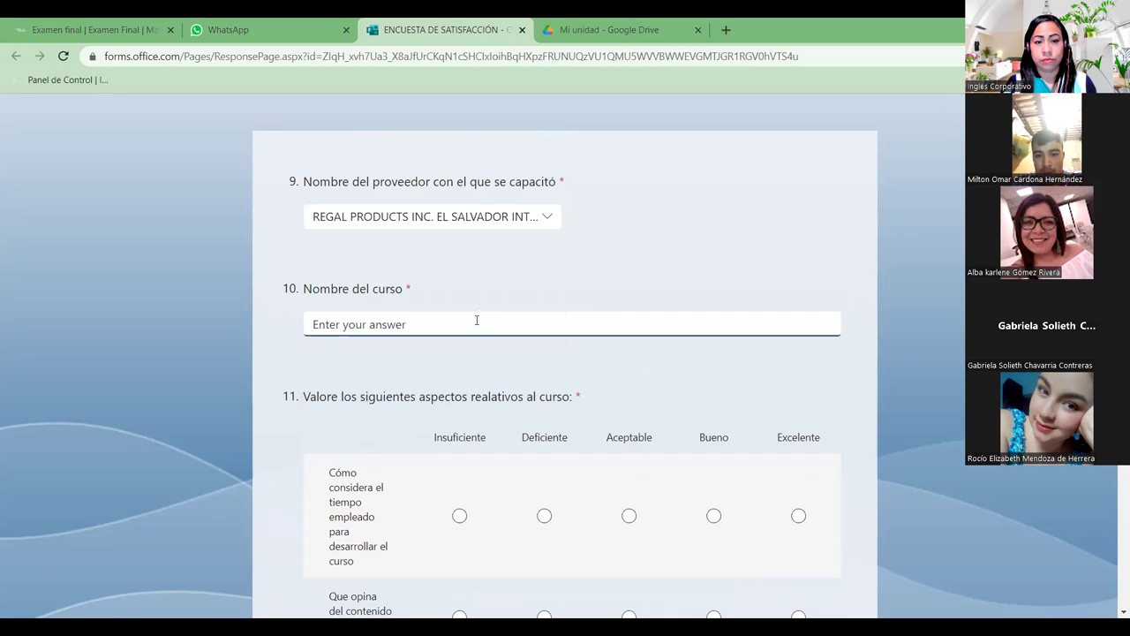
type("EXCEL BÁSICO")
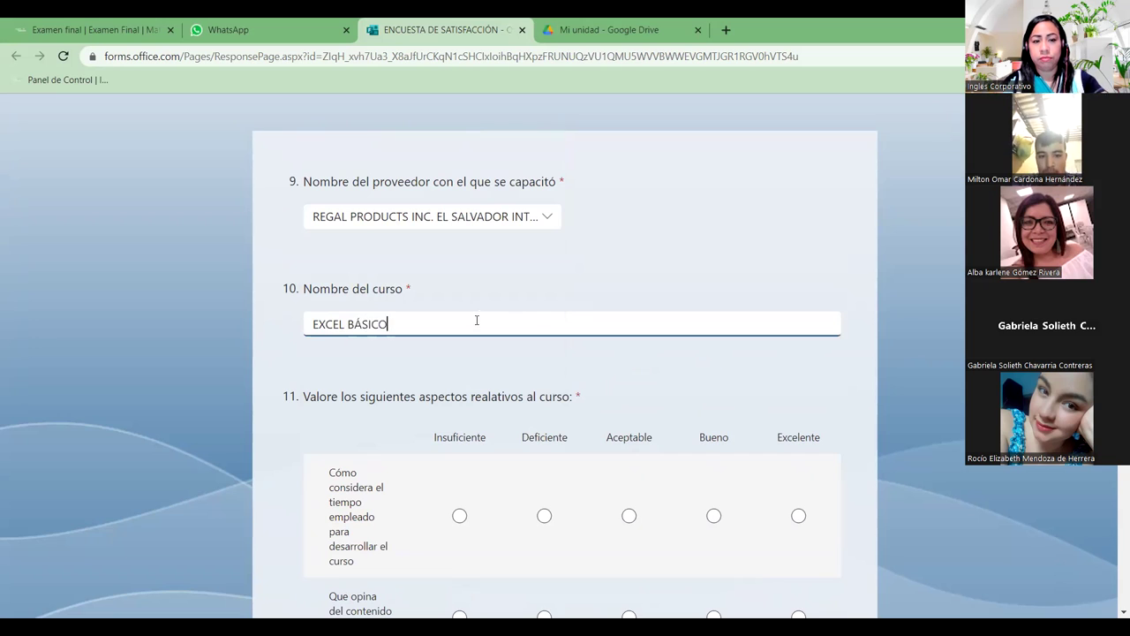
left_click(593, 253)
Step: Switch to the Google Drive 'Mi unidad' browser tab
scroll(595, 253, "up", 3)
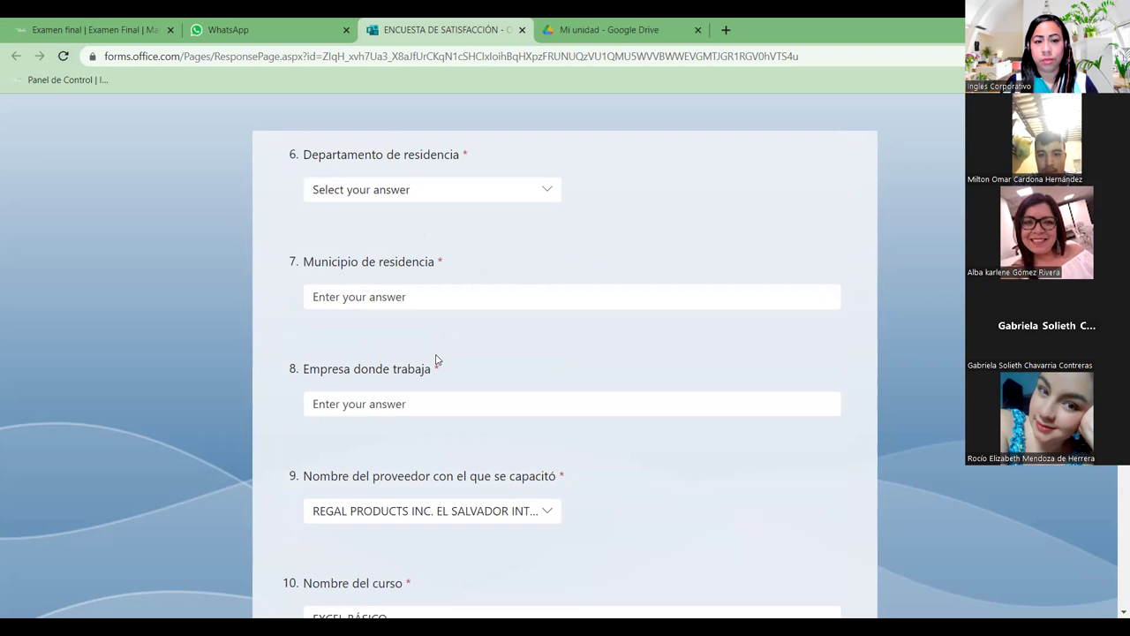
left_click(407, 406)
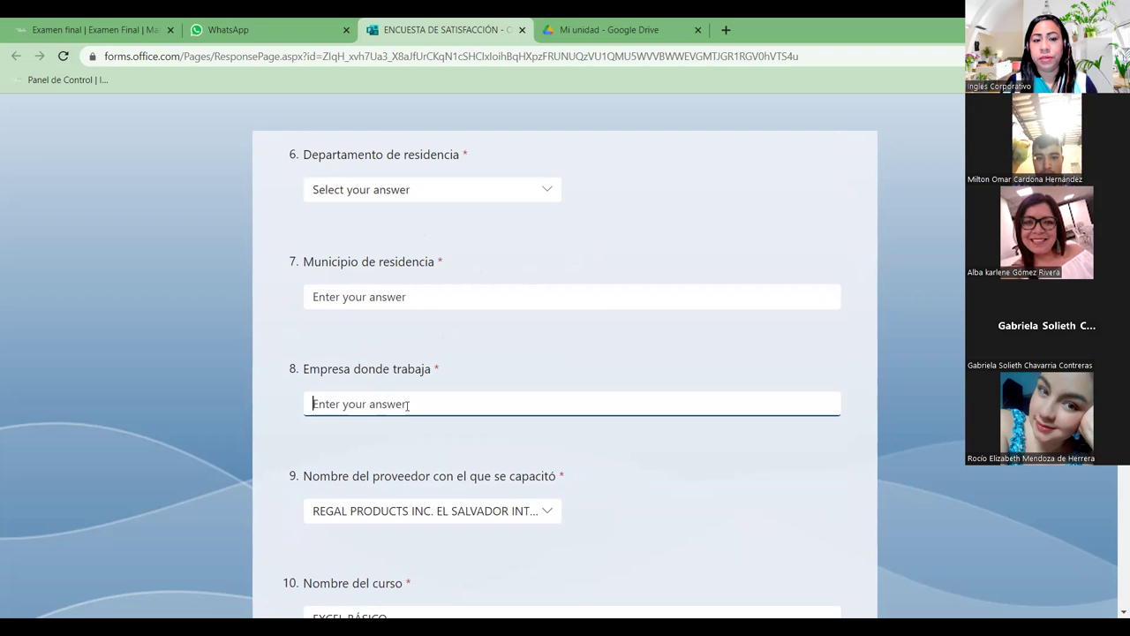
left_click(579, 32)
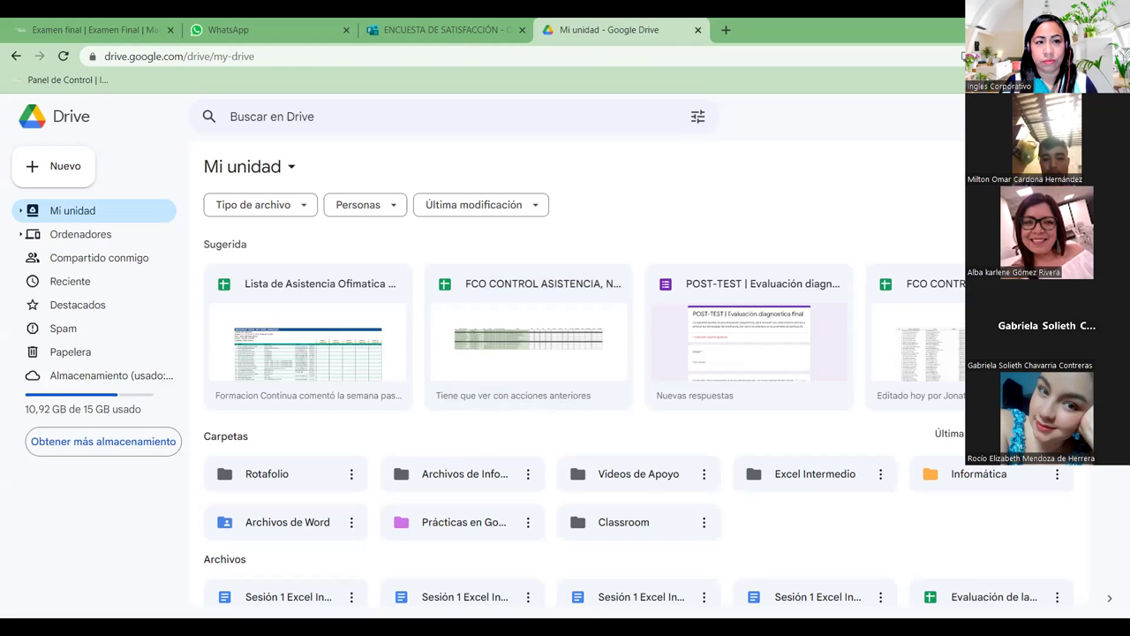
Step: Go back from Google Drive to the ENCUESTA DE SATISFACCIÓN survey tab
key("ctrl+1")
key("ctrl+4")
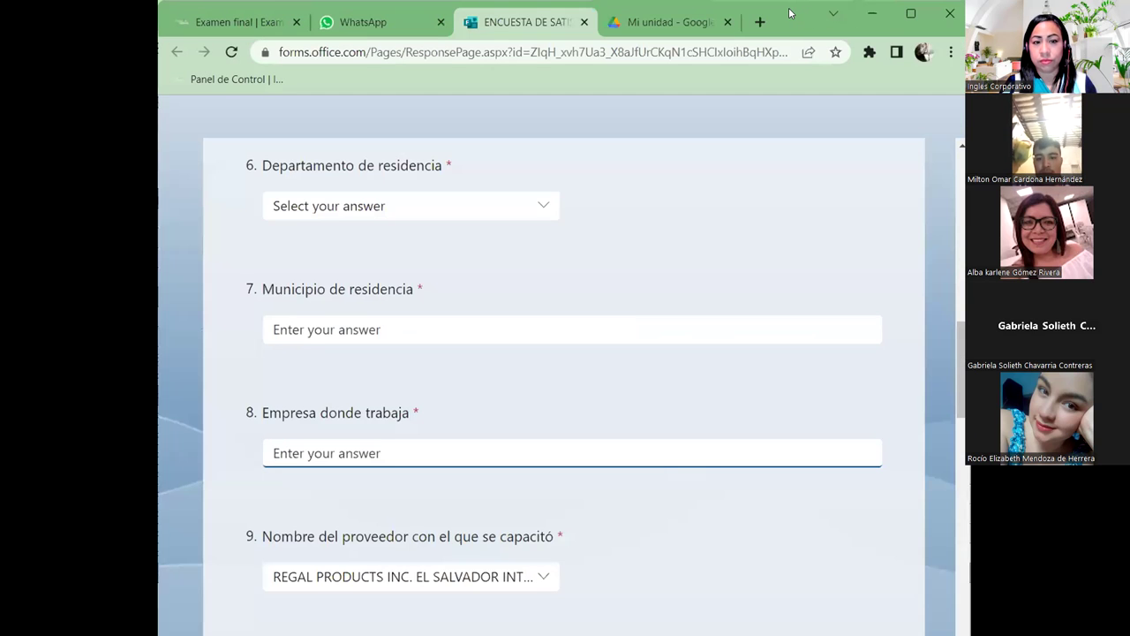
Step: Maximize the browser and scroll to the course start and end date questions 12 and 13
double_click(790, 13)
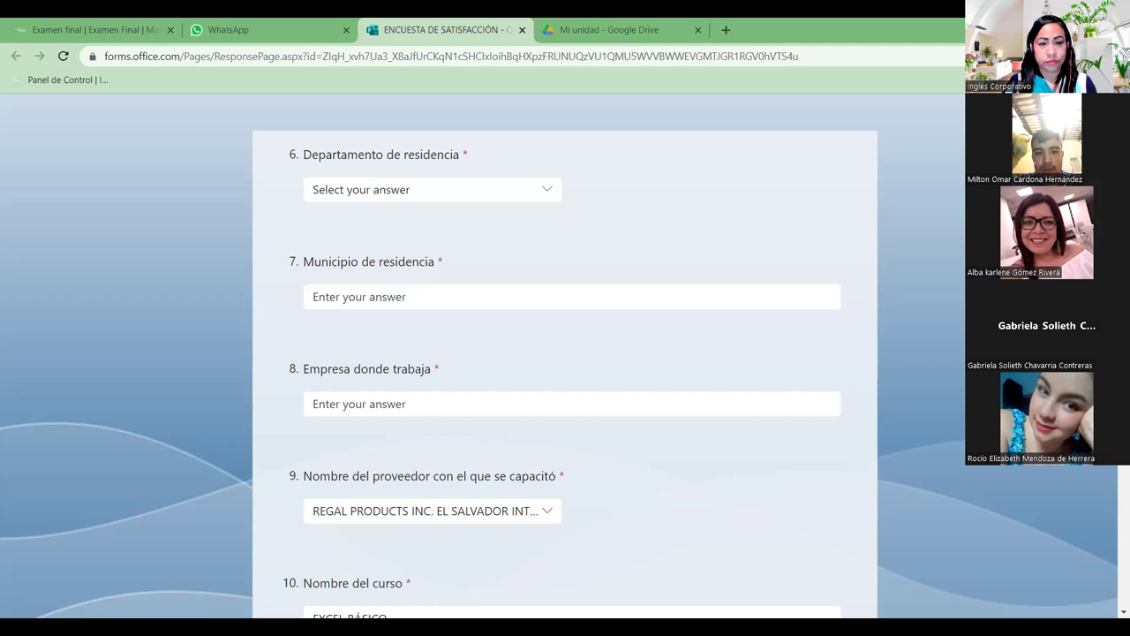
scroll(394, 451, "down", 3)
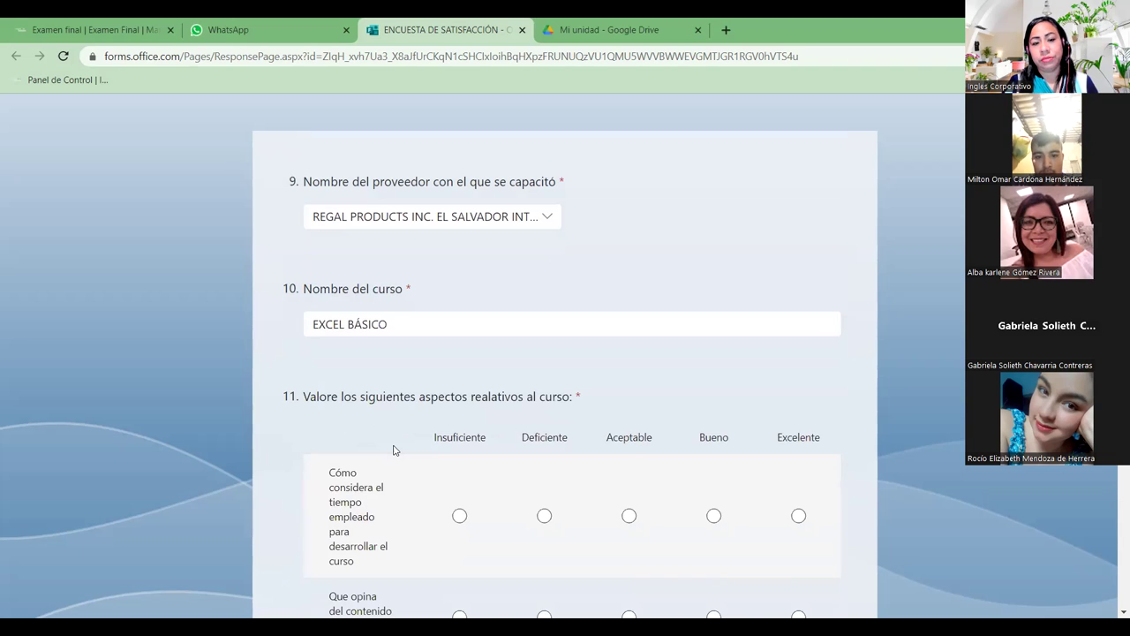
scroll(394, 451, "down", 3)
scroll(409, 298, "up", 1)
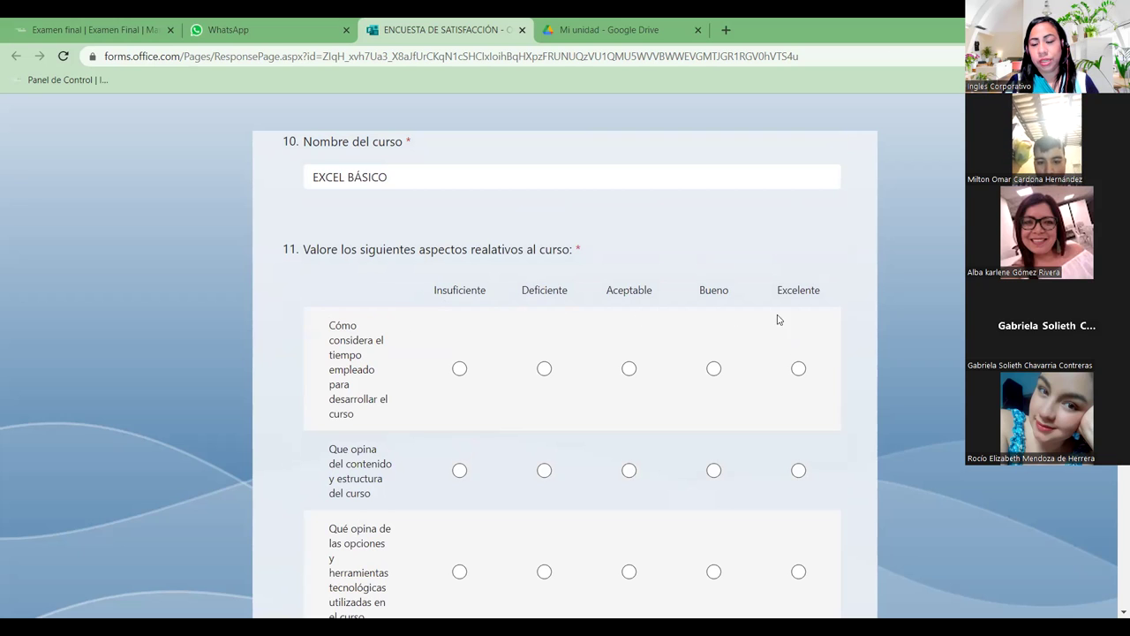
scroll(786, 497, "down", 3)
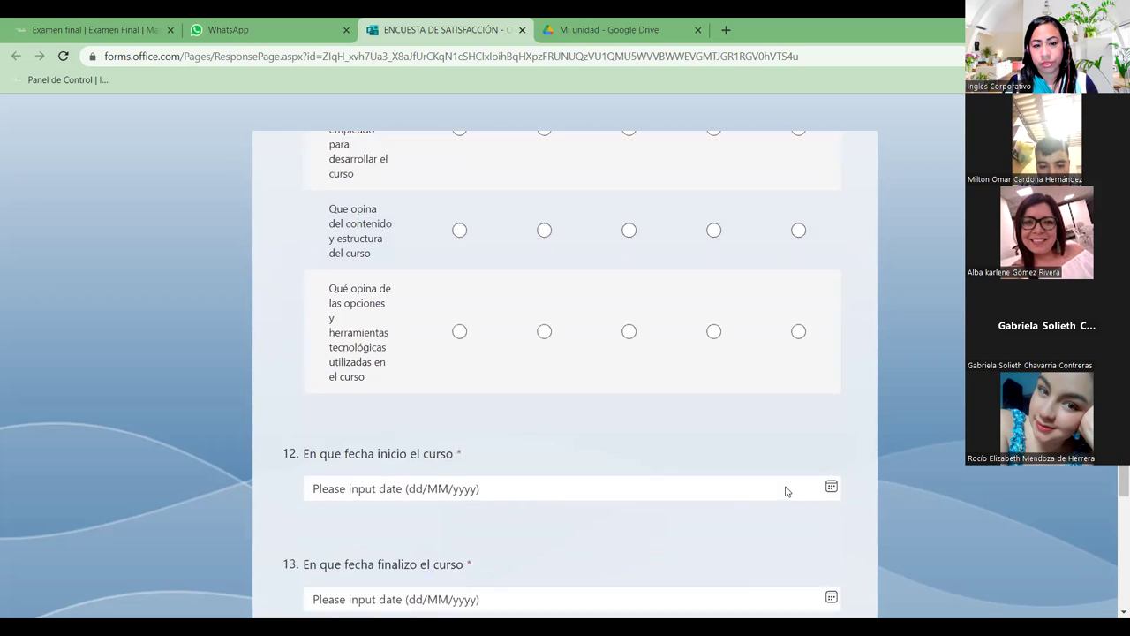
Step: Set the course start date to 01/06/2023 using the calendar
left_click(533, 440)
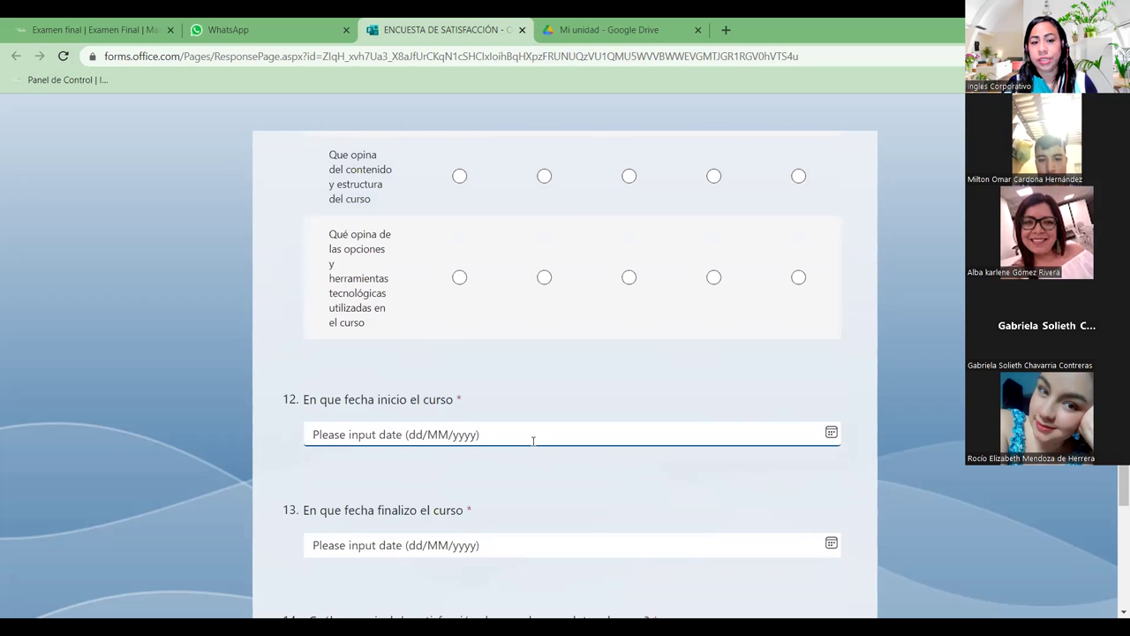
left_click(534, 440)
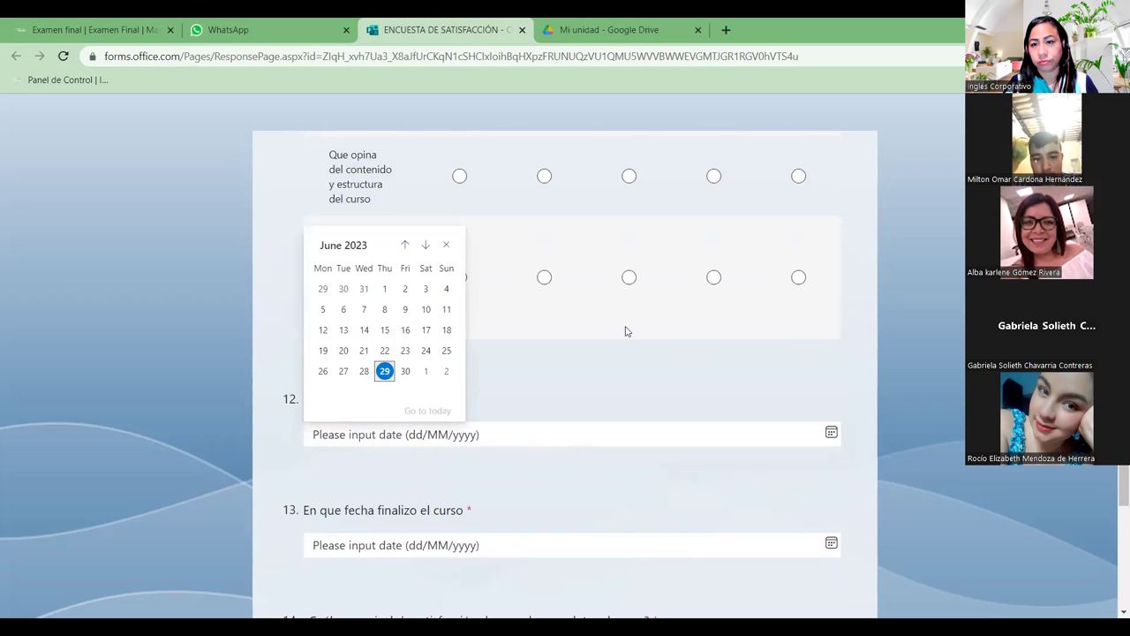
left_click(385, 292)
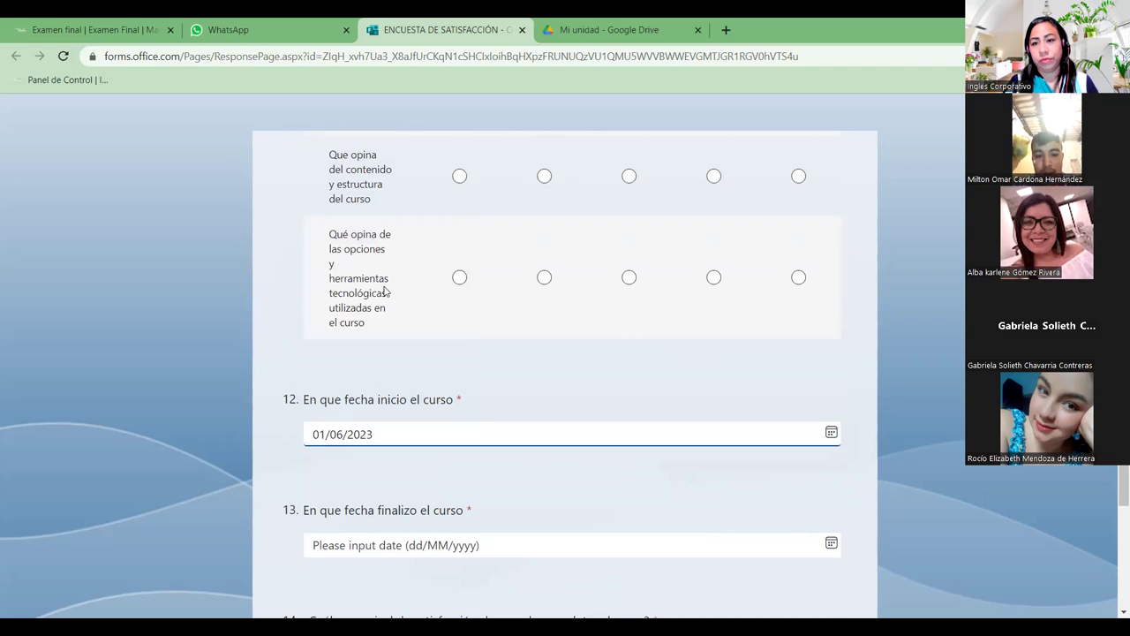
Step: Set the course end date in question 13 to 29/06/2023
left_click(465, 545)
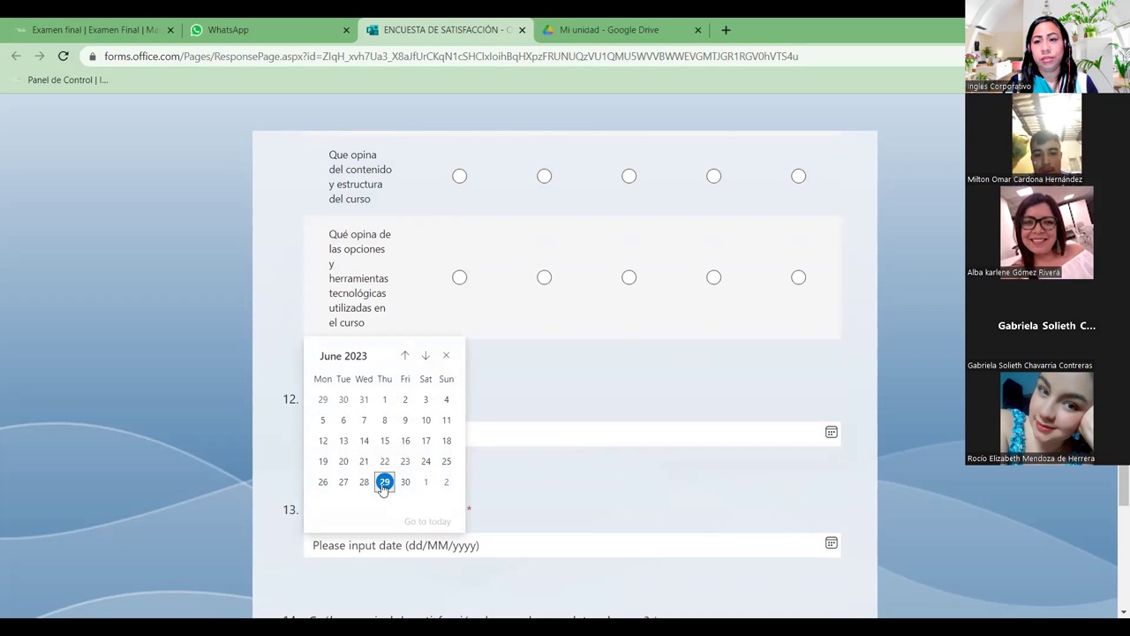
left_click(383, 485)
left_click(446, 581)
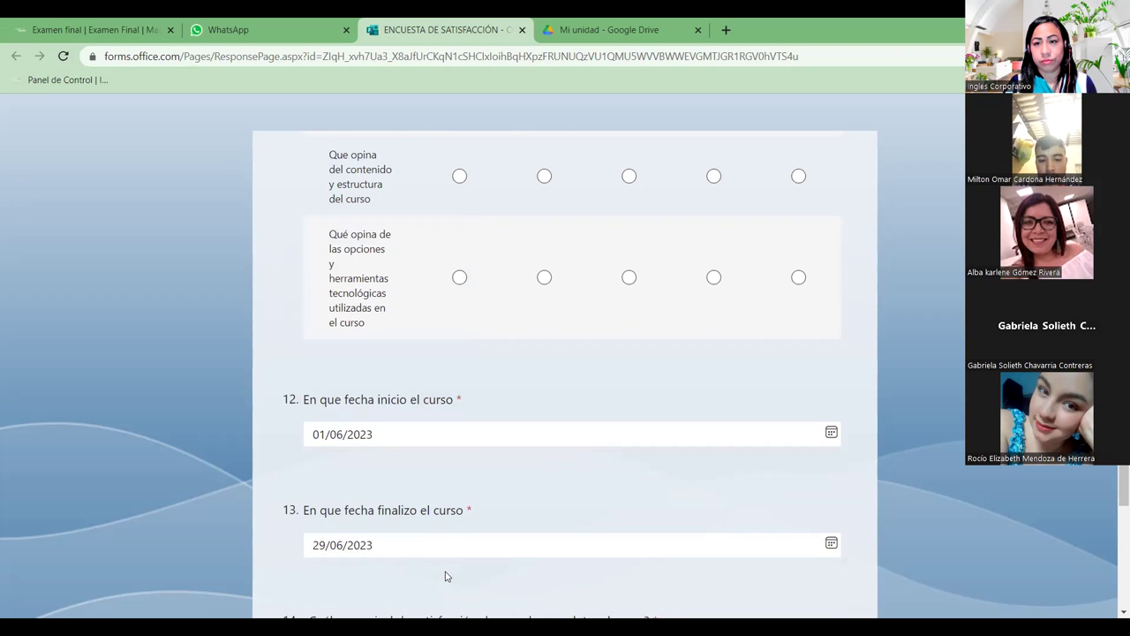
scroll(446, 575, "down", 1)
scroll(446, 575, "down", 1)
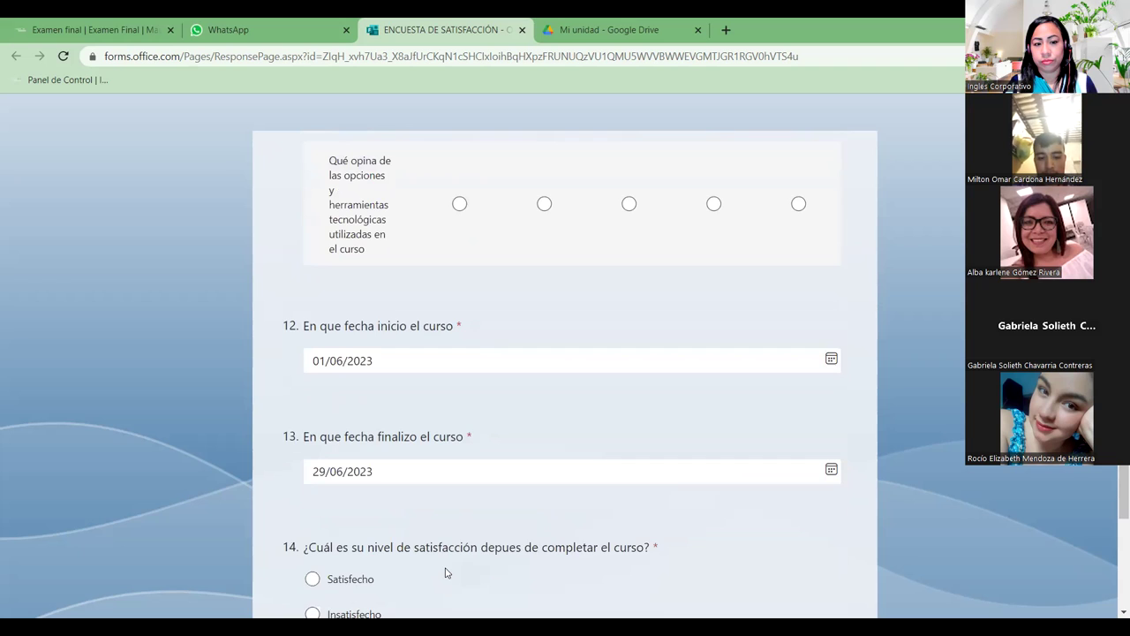
scroll(446, 573, "down", 1)
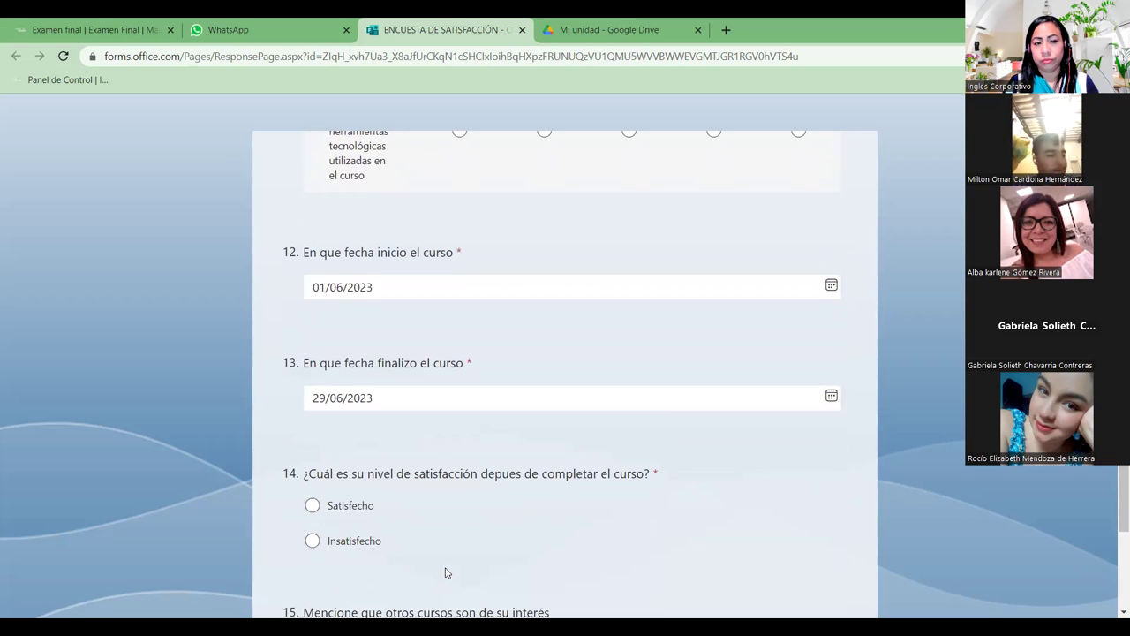
scroll(446, 573, "down", 4)
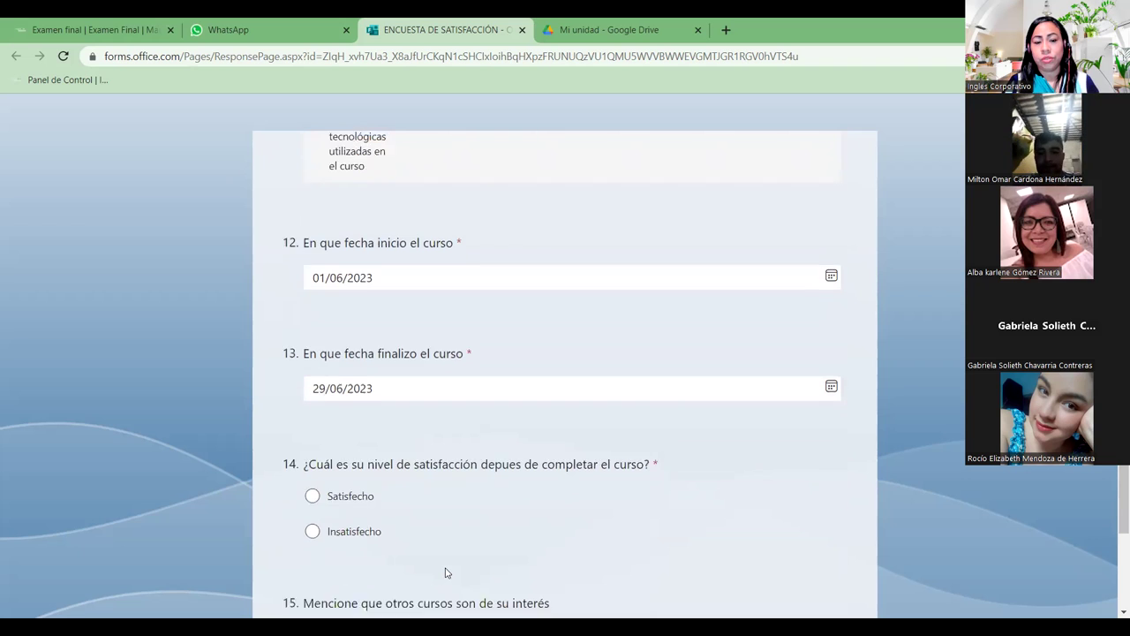
scroll(446, 574, "down", 2)
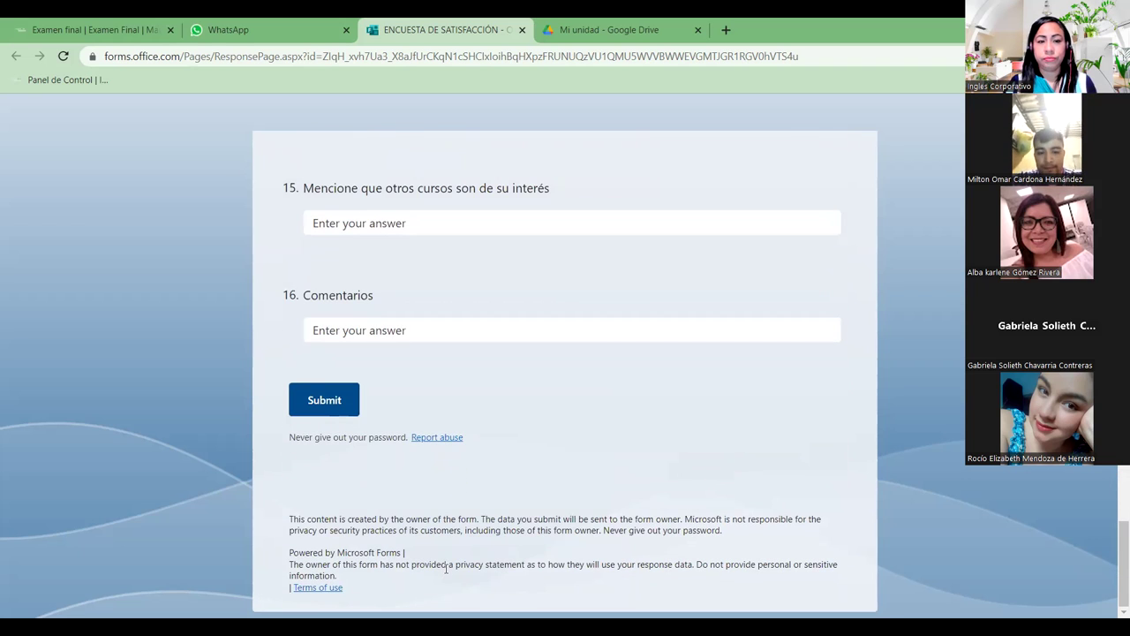
scroll(476, 407, "up", 1)
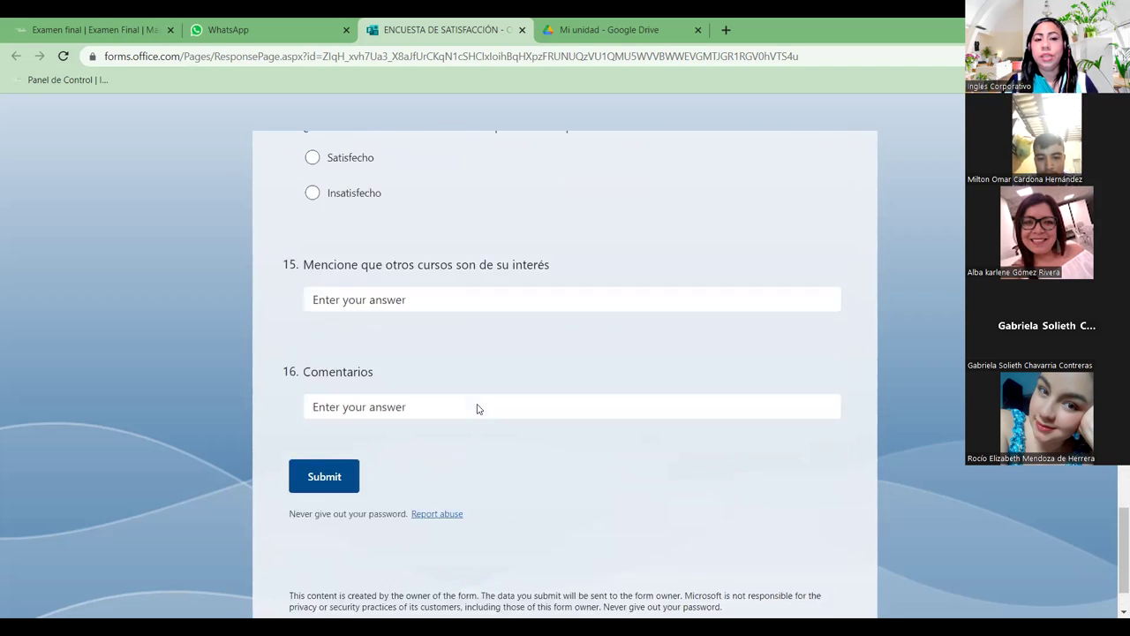
scroll(449, 414, "up", 1)
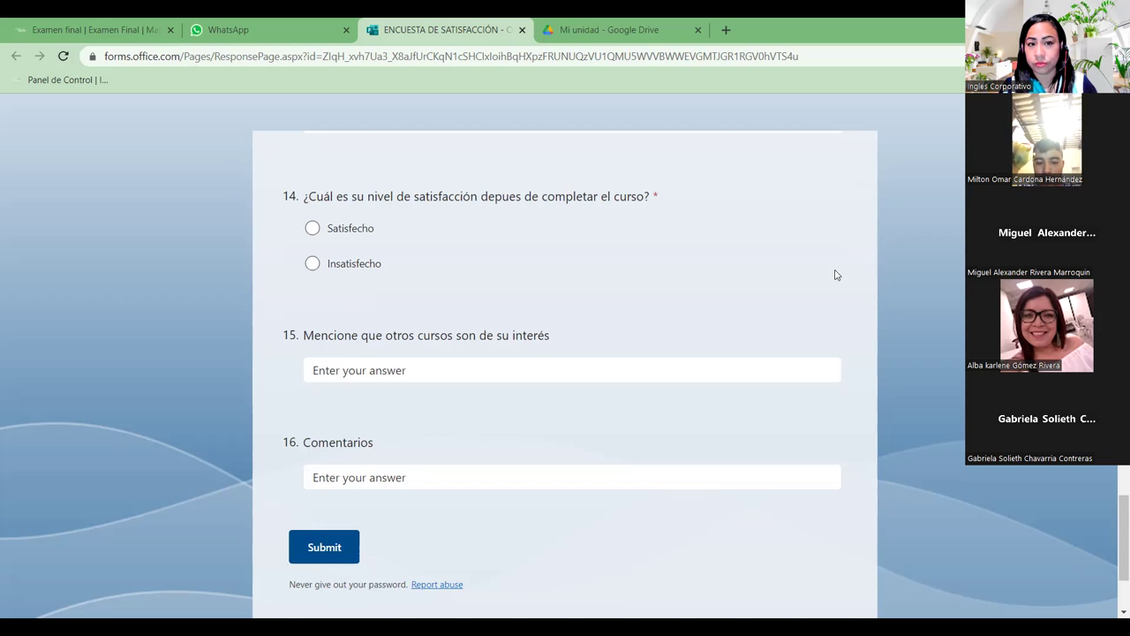
scroll(495, 353, "up", 1)
scroll(415, 374, "up", 3)
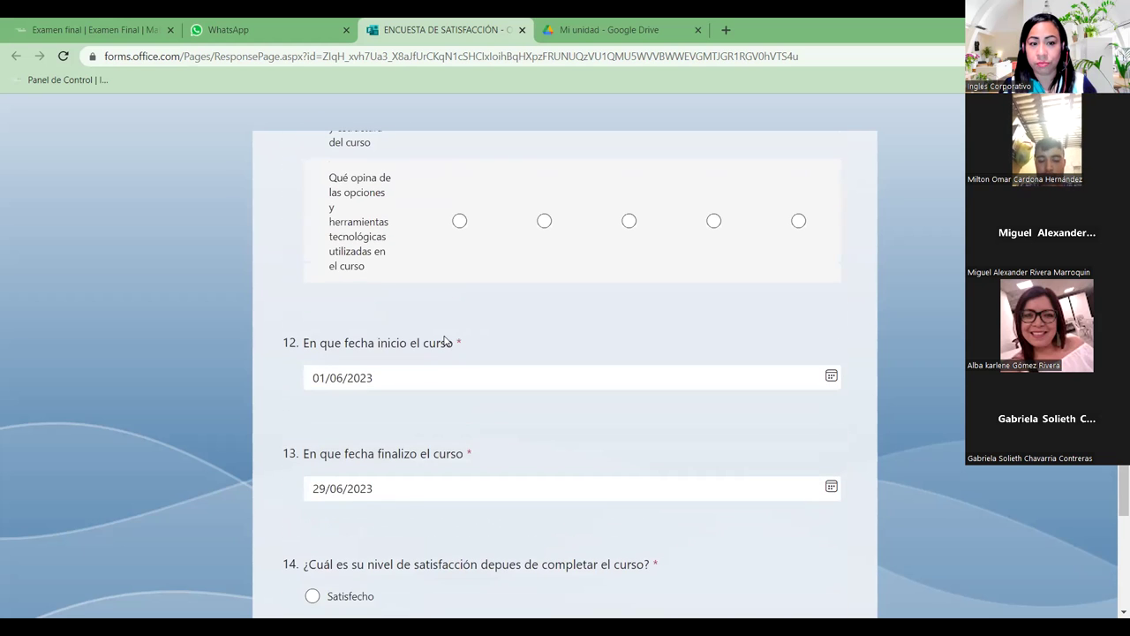
left_click(416, 375)
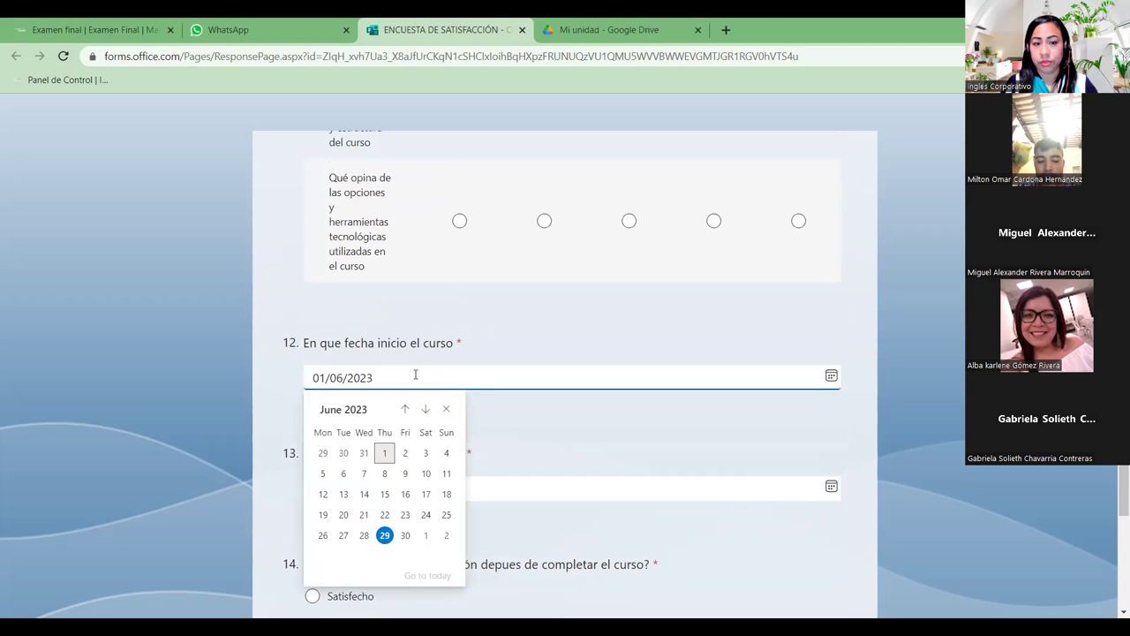
left_click(415, 374)
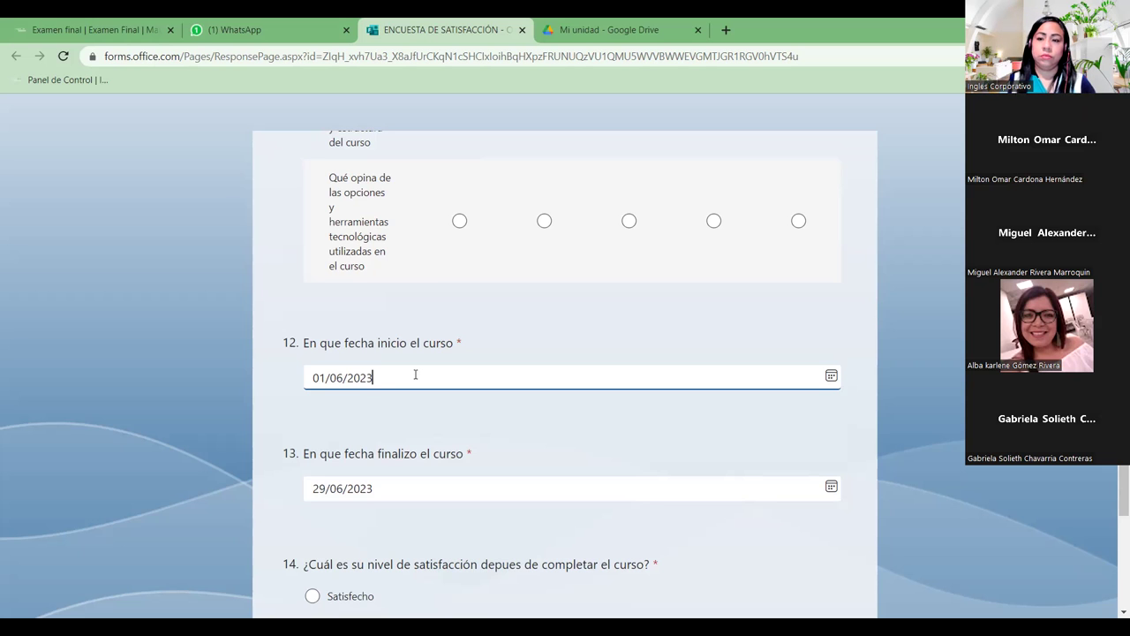
scroll(605, 344, "up", 10)
scroll(603, 345, "up", 5)
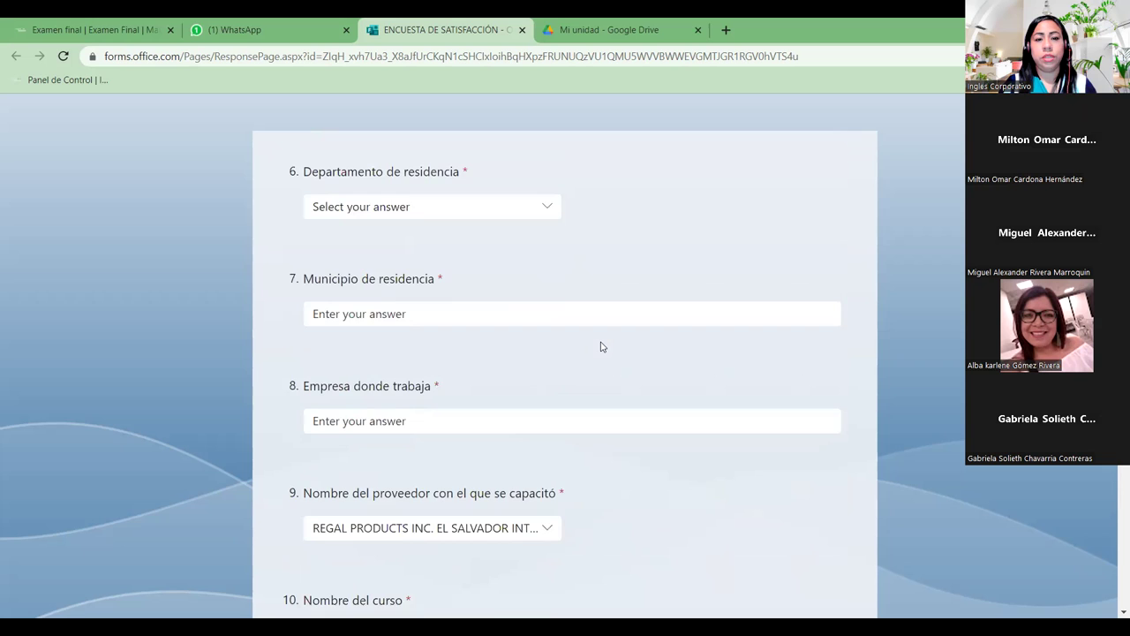
scroll(603, 347, "up", 2)
scroll(601, 347, "up", 2)
scroll(601, 347, "up", 4)
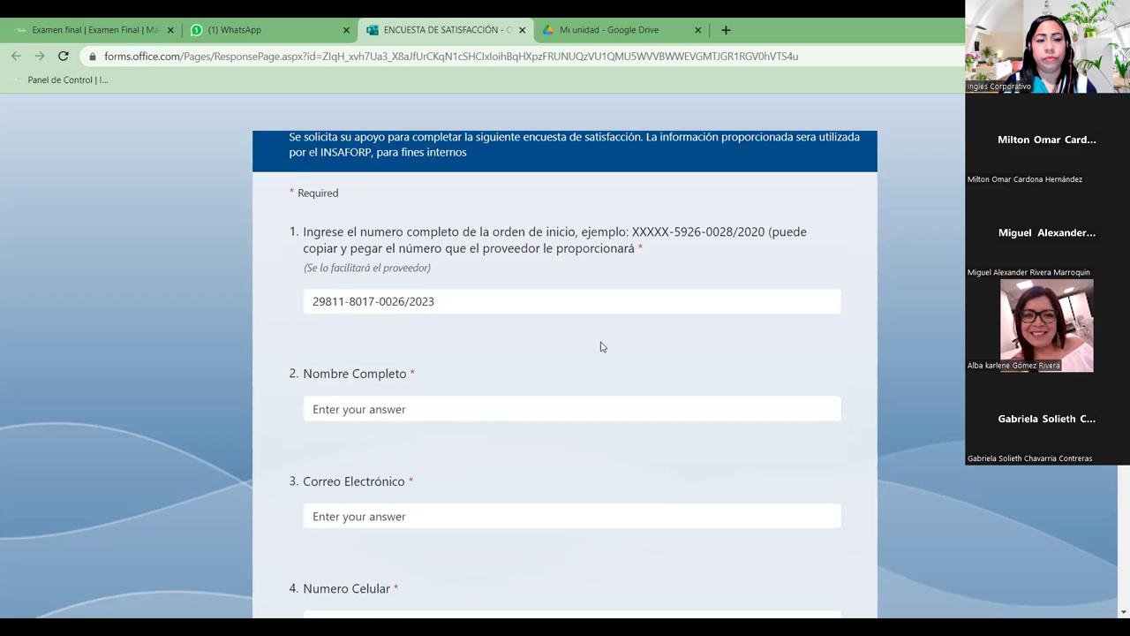
scroll(600, 346, "down", 2)
scroll(601, 346, "down", 2)
scroll(601, 346, "down", 2)
scroll(601, 346, "down", 2)
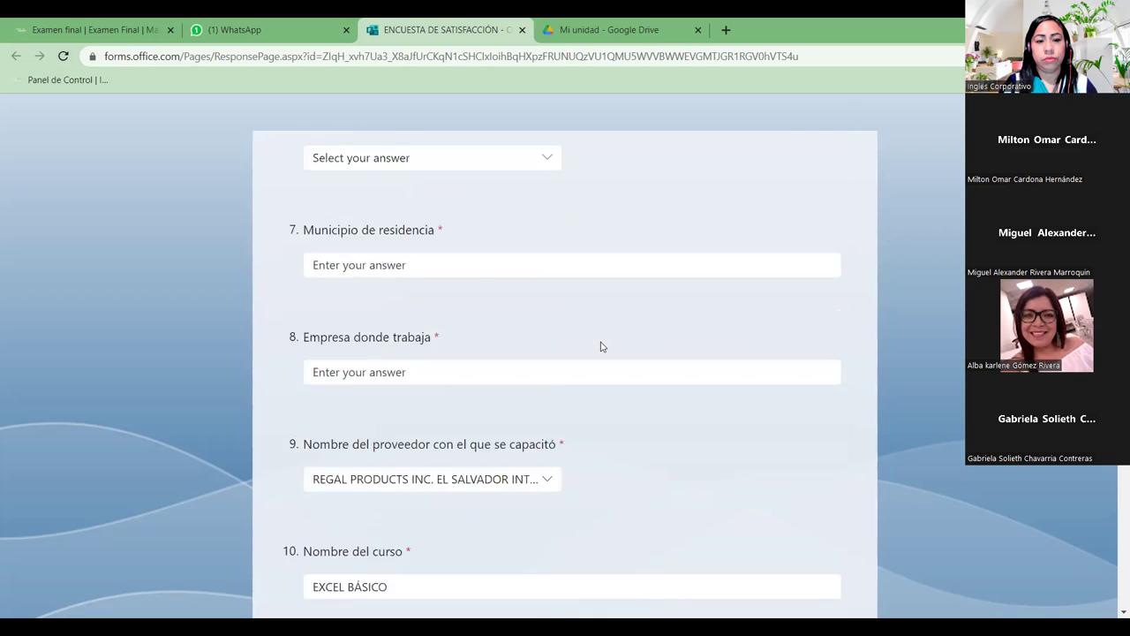
scroll(601, 346, "down", 1)
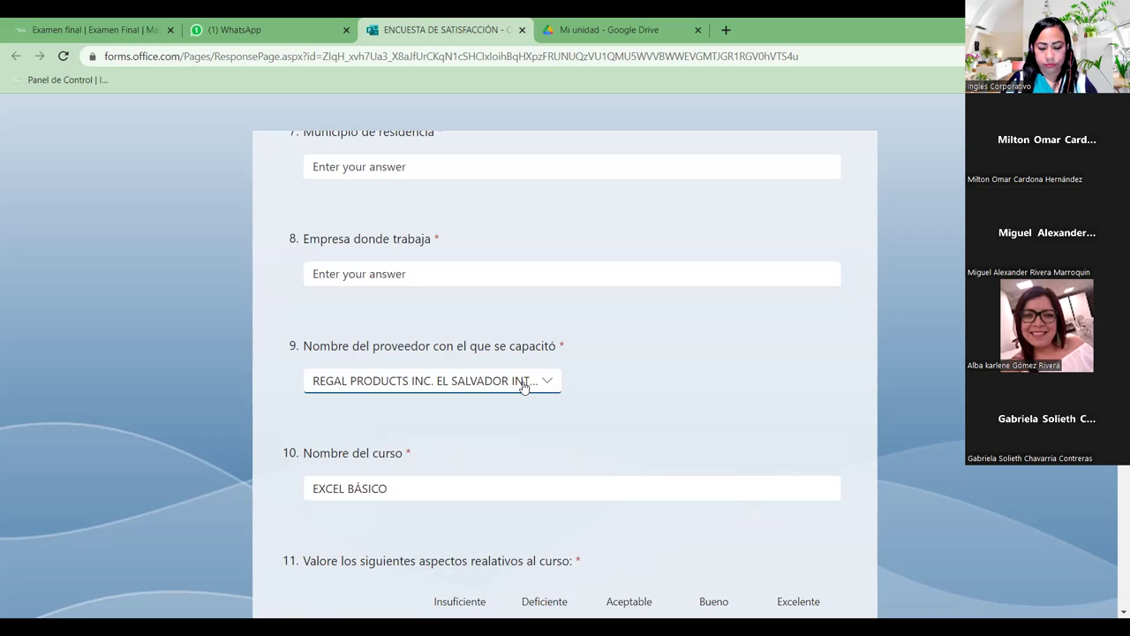
left_click(467, 488)
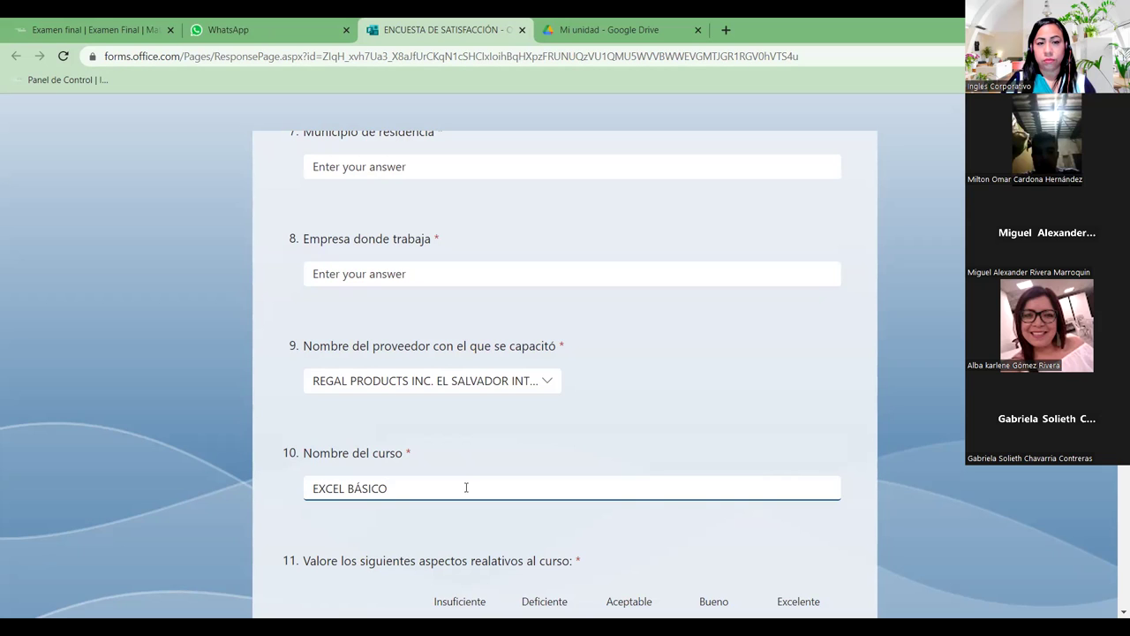
left_click(493, 84)
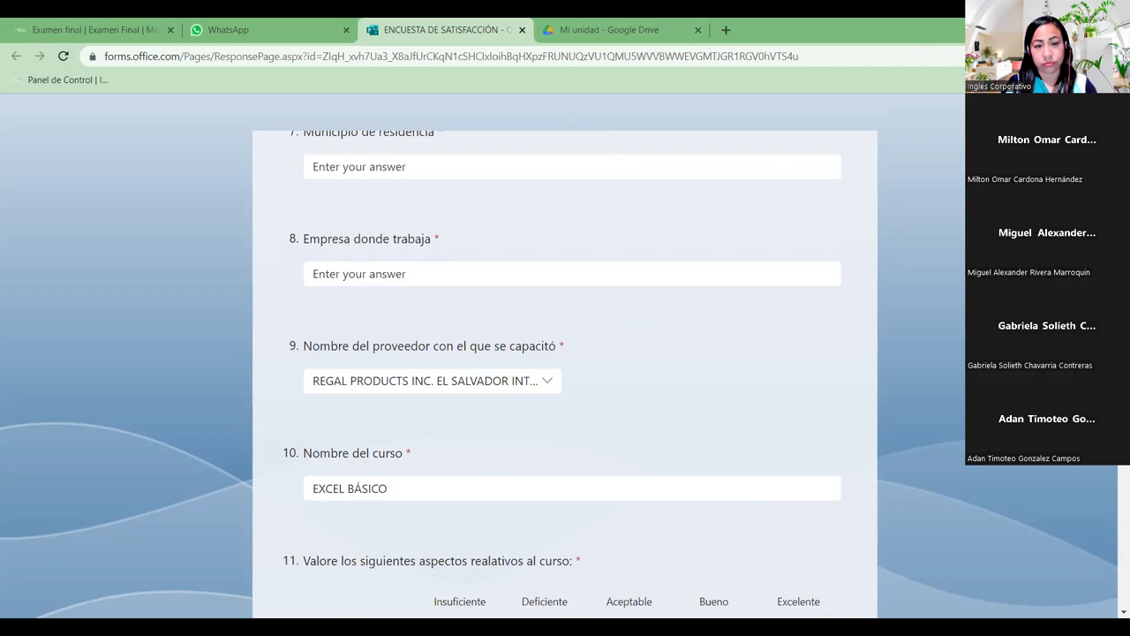
Step: Switch from Chrome back to the Práctica sesión 20 Excel workbook
key("alt+Tab")
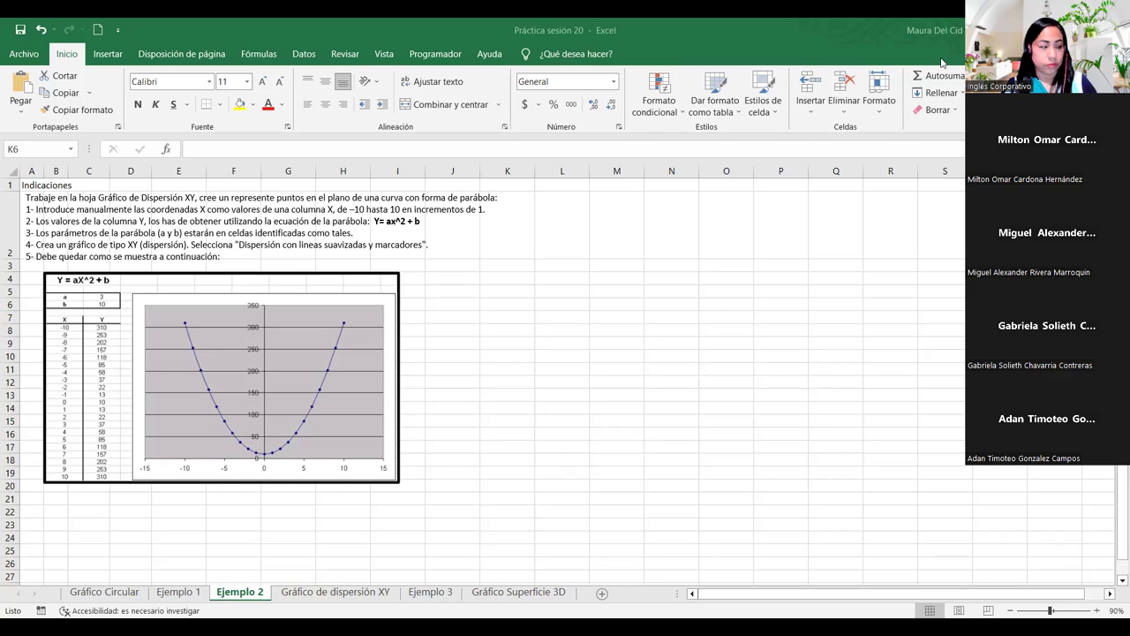
Step: Highlight the equation Y= ax^2 + b in the Ejemplo 2 instructions text box
left_click(941, 62)
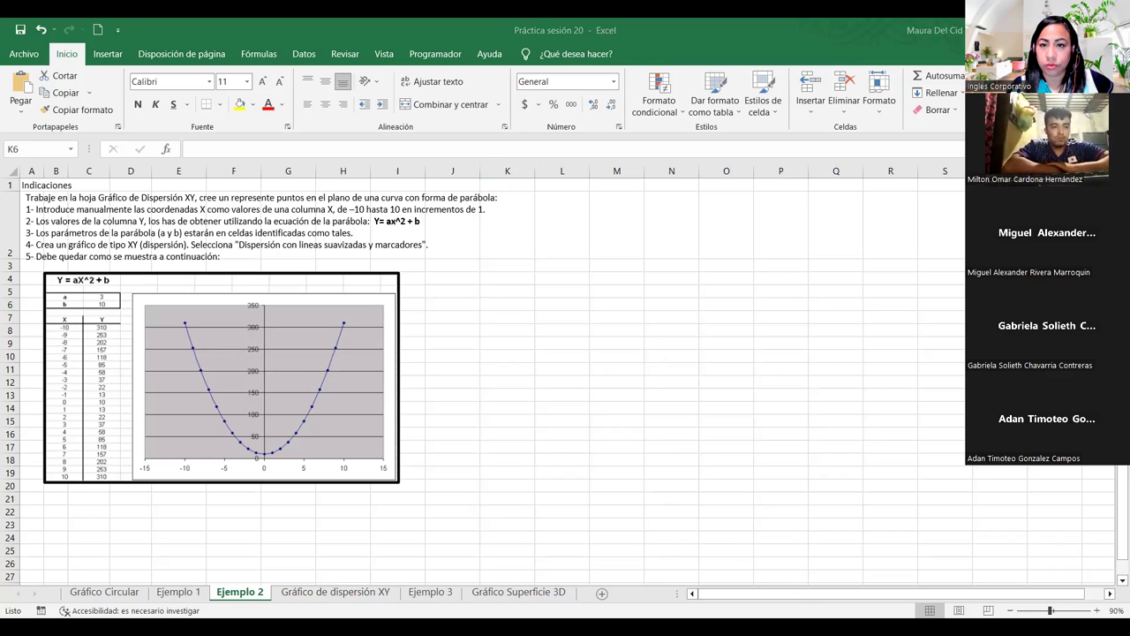
left_click(514, 294)
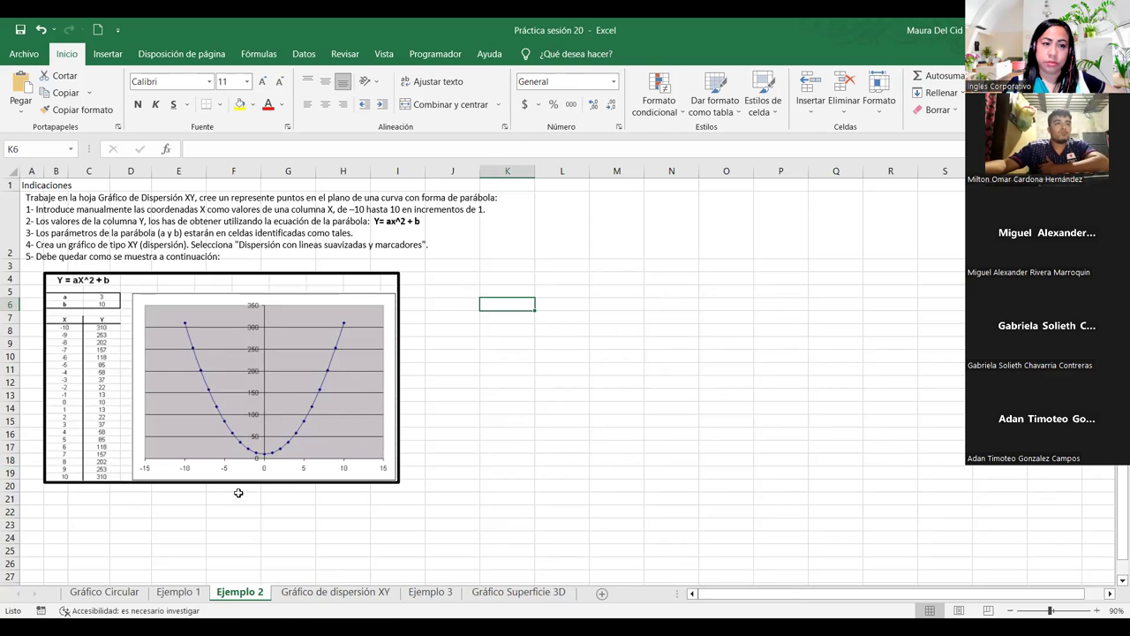
left_click(81, 221)
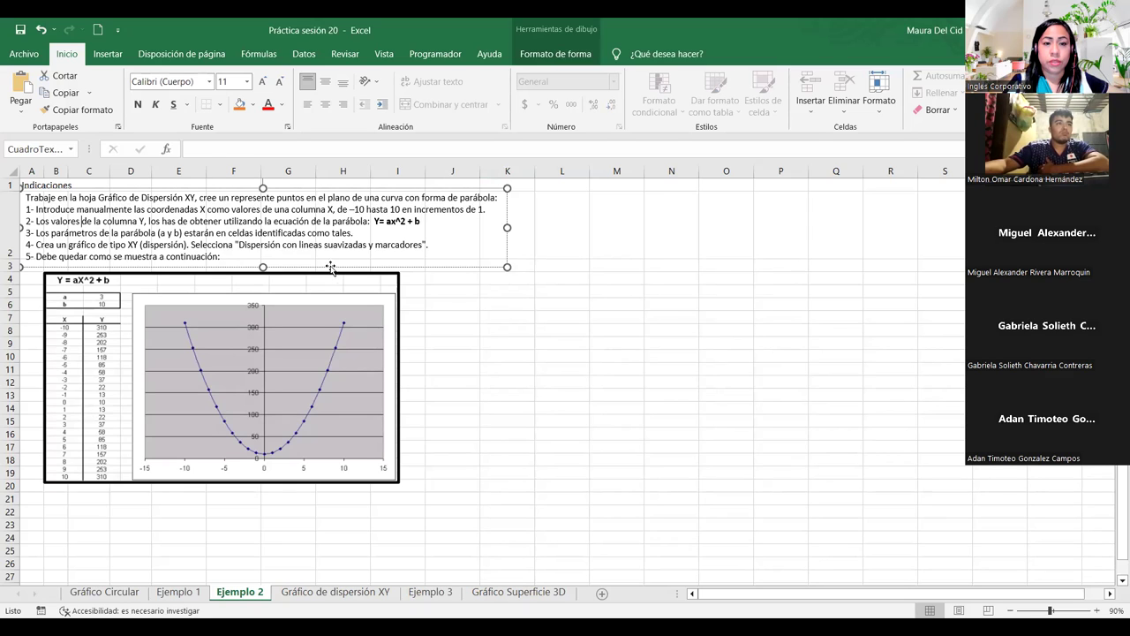
left_click_drag(374, 221, 424, 223)
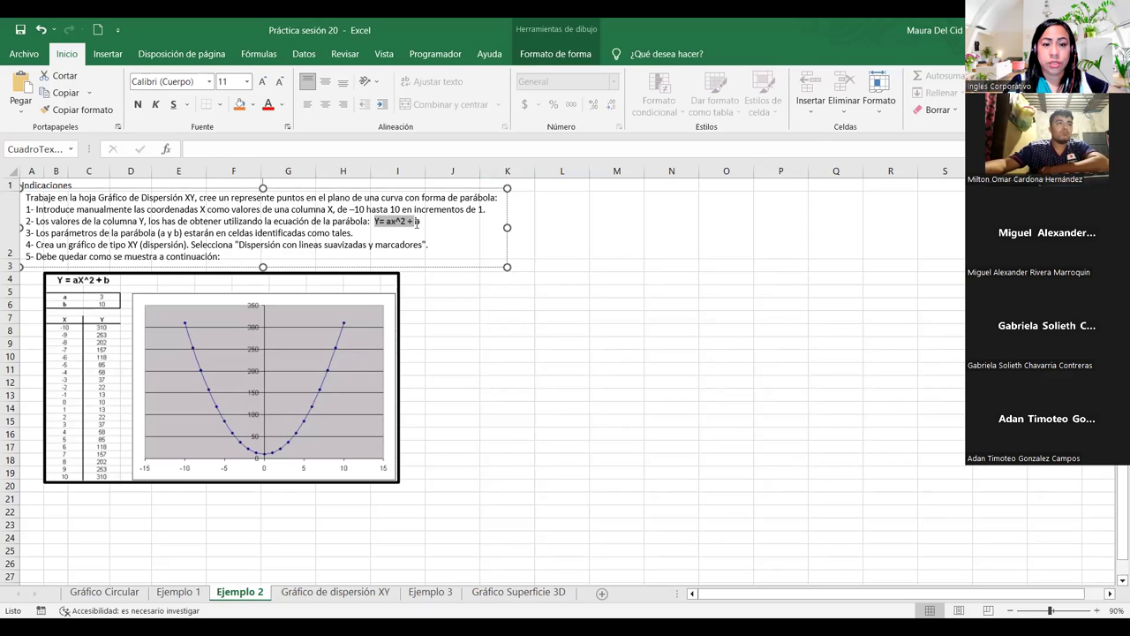
left_click(423, 222)
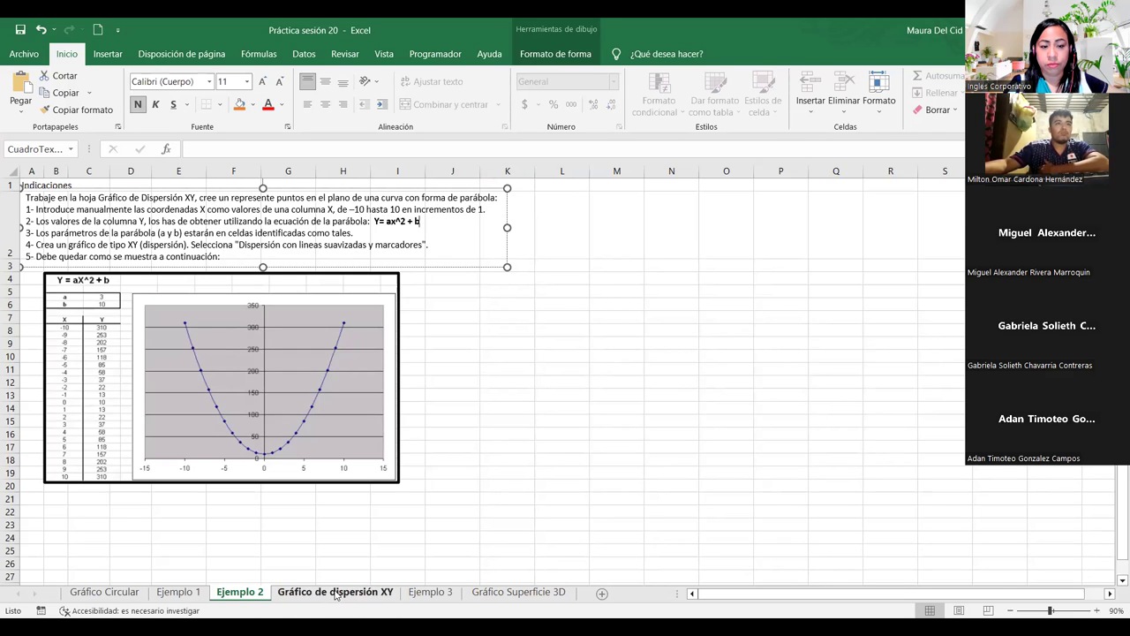
Step: Open the Gráfico de dispersión XY sheet, zoom in, and select cell B7
left_click(296, 587)
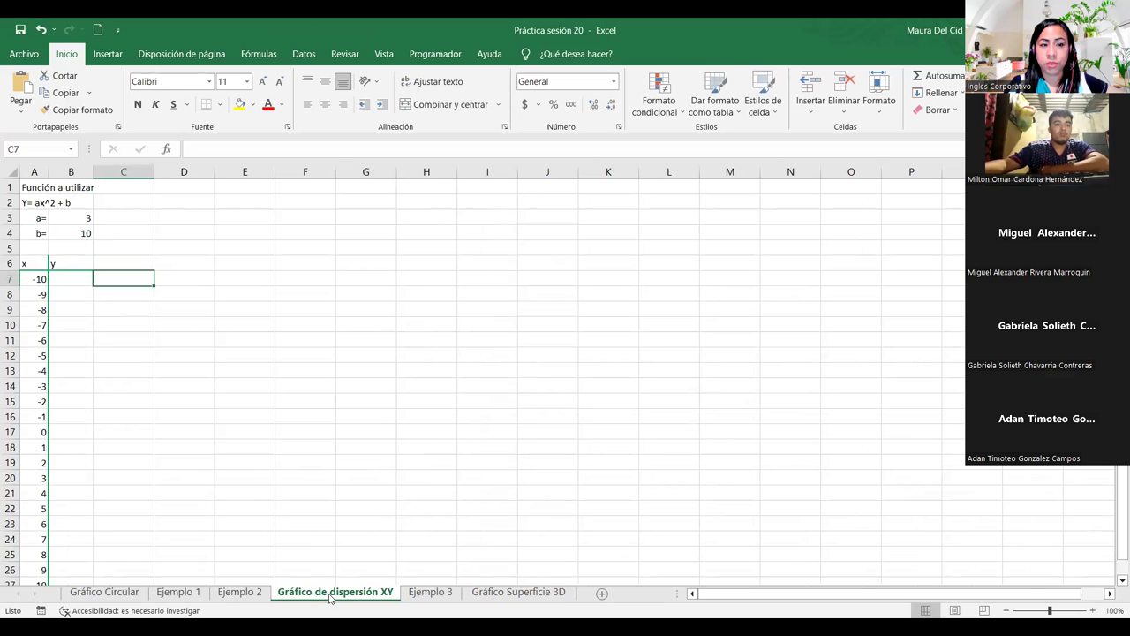
left_click(87, 275)
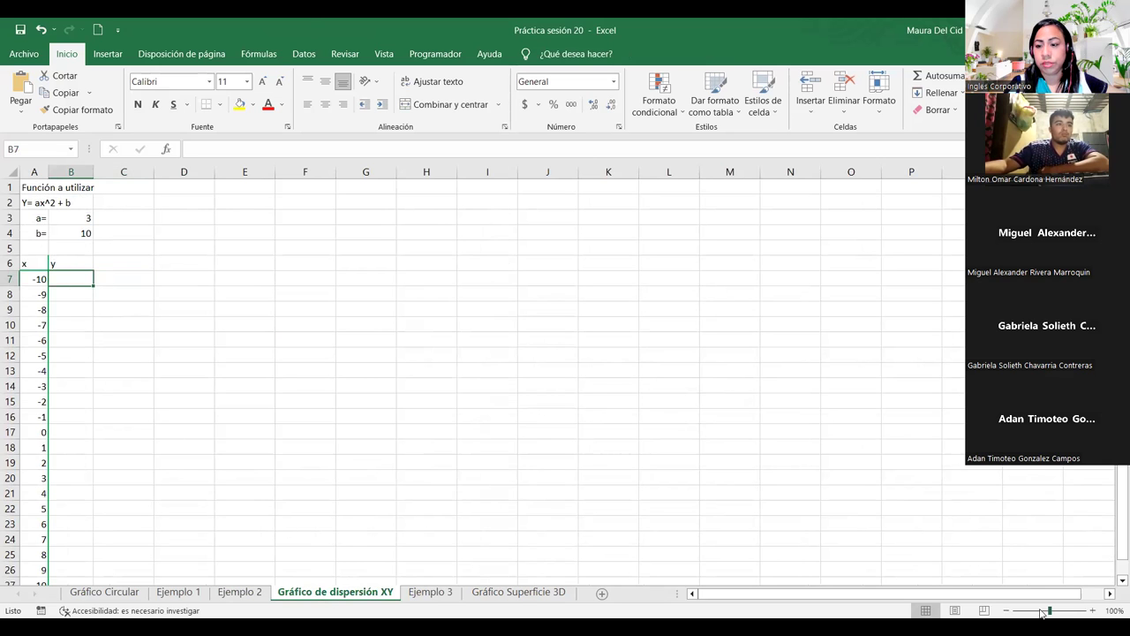
left_click(1093, 610)
left_click(1094, 611)
left_click(1093, 612)
left_click(1094, 611)
left_click(1094, 611)
left_click(1094, 611)
scroll(174, 327, "up", 2)
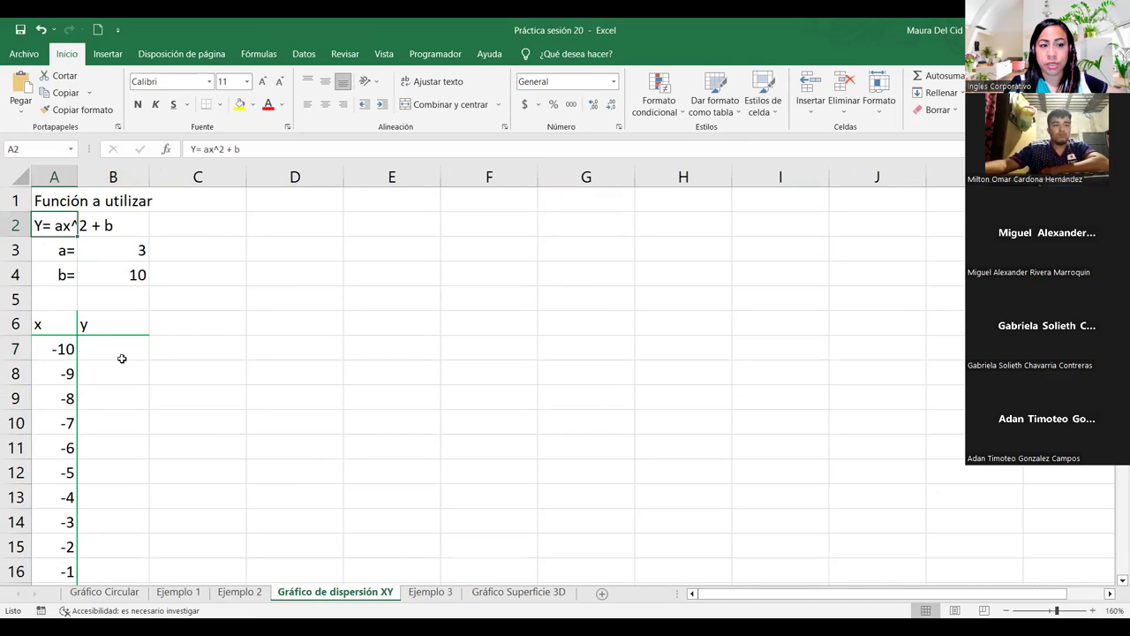
left_click(119, 355)
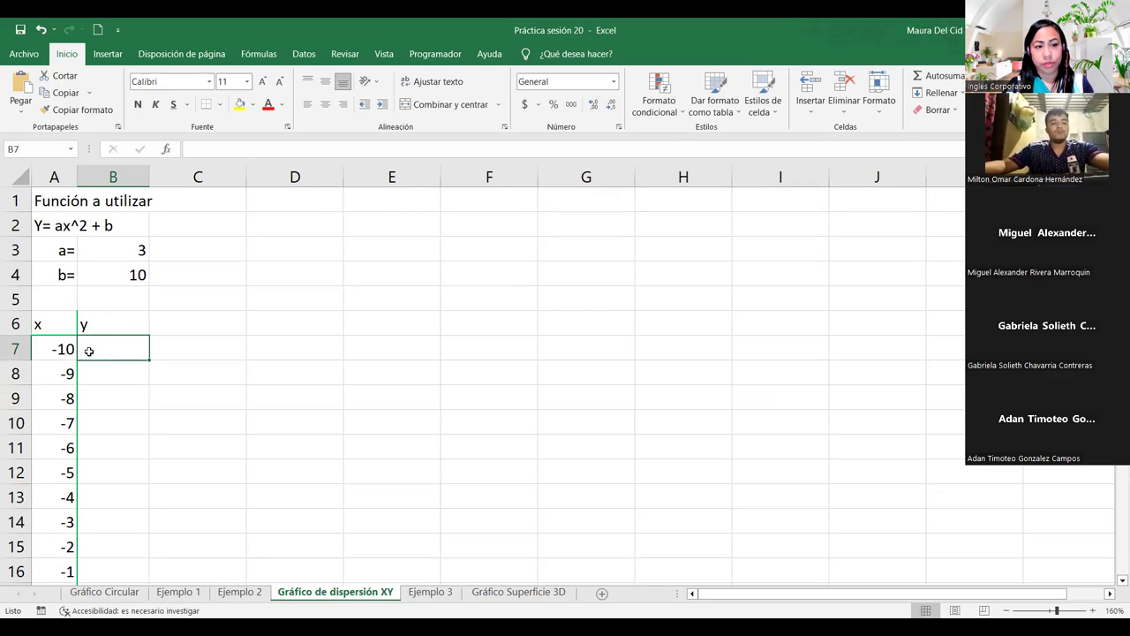
Step: Build =$B$3*A7^2+$B$4 in B7, anchoring B3 and B4 with F4
type("=")
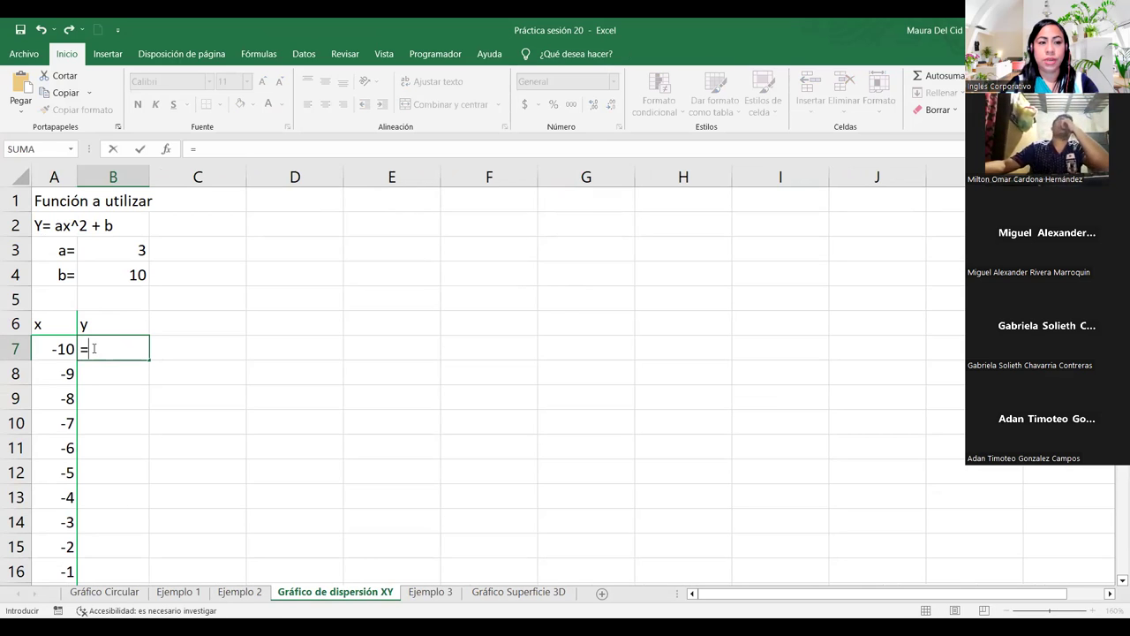
left_click(97, 251)
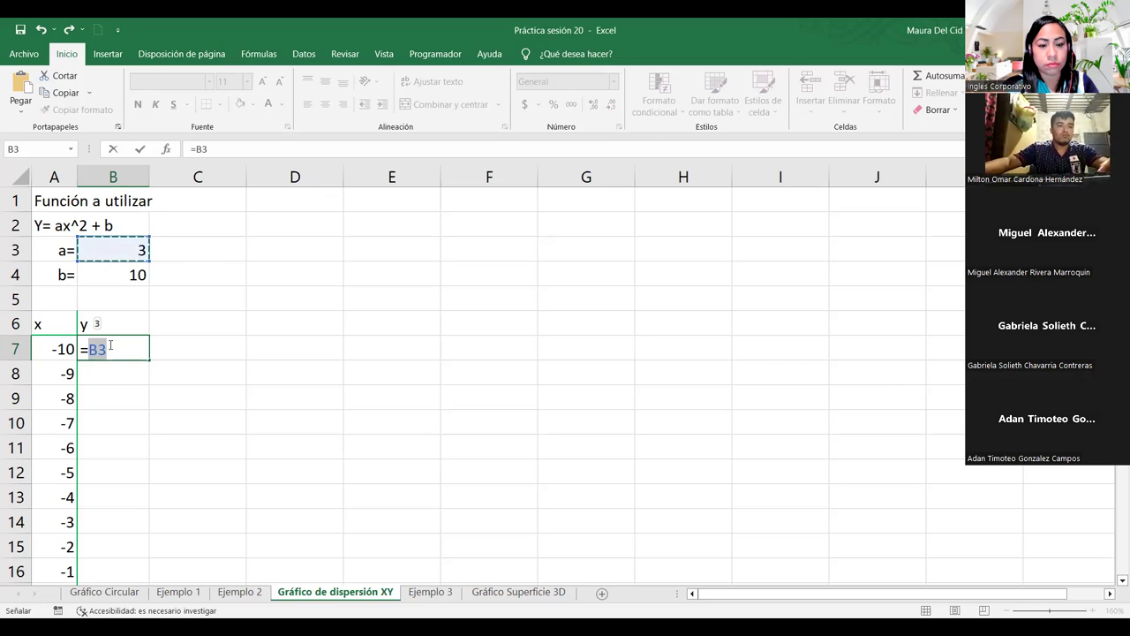
key("F4")
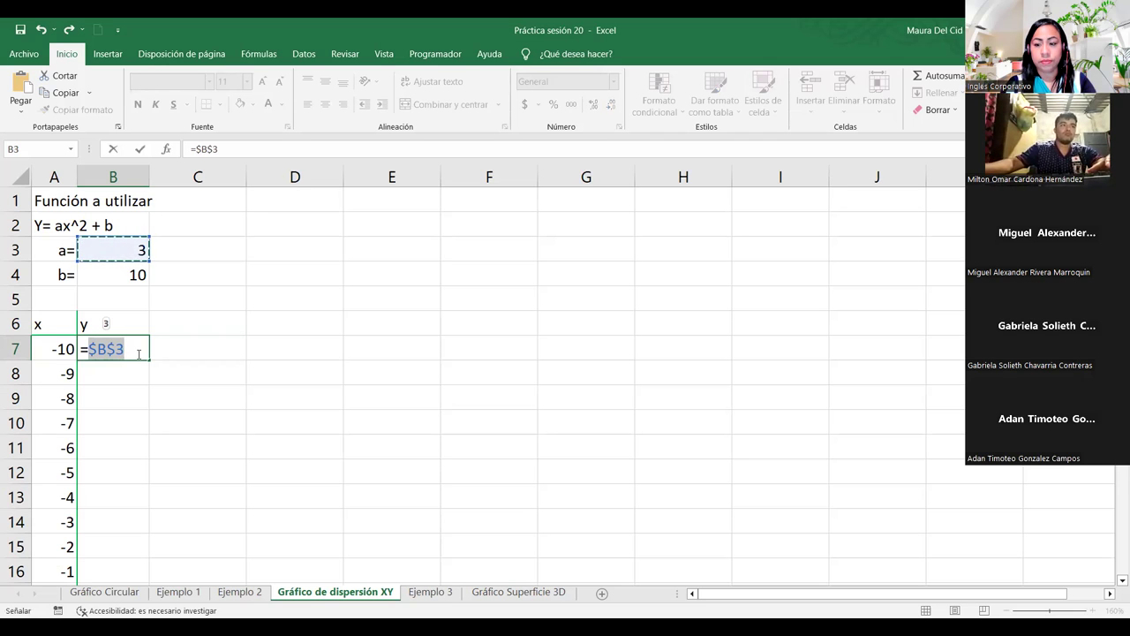
type("*")
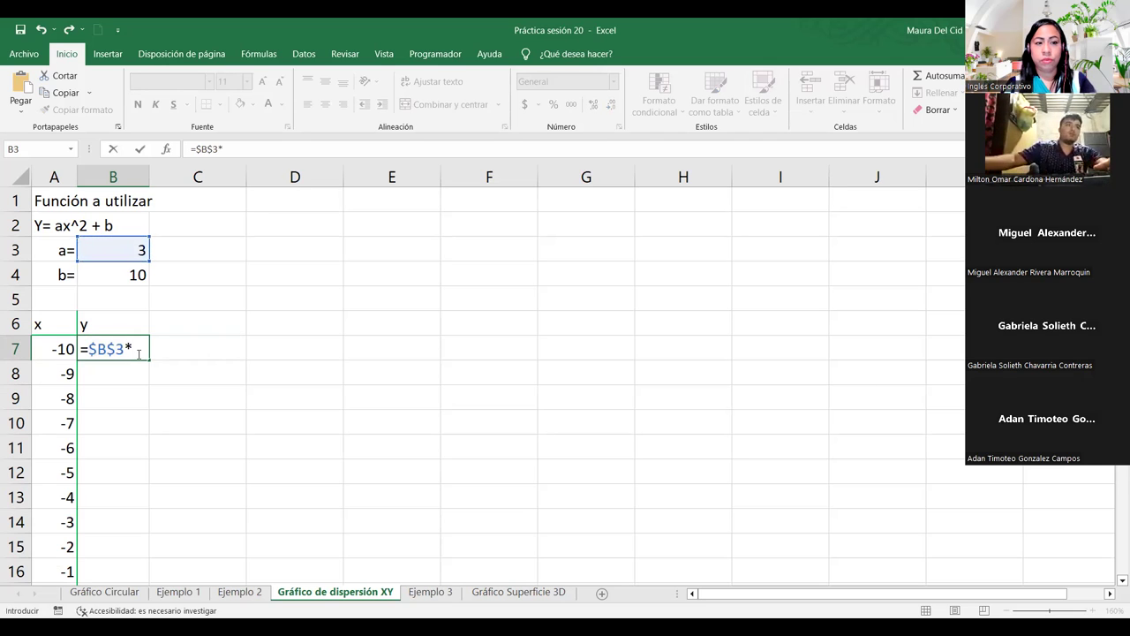
left_click(46, 351)
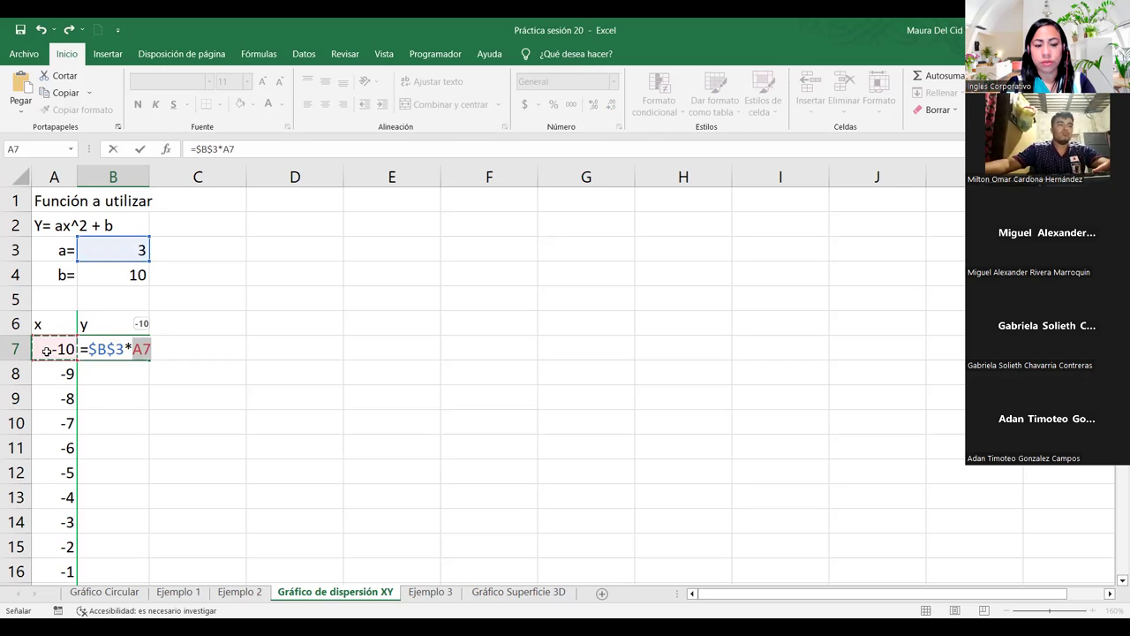
type("{")
key("BackSpace")
type("^2")
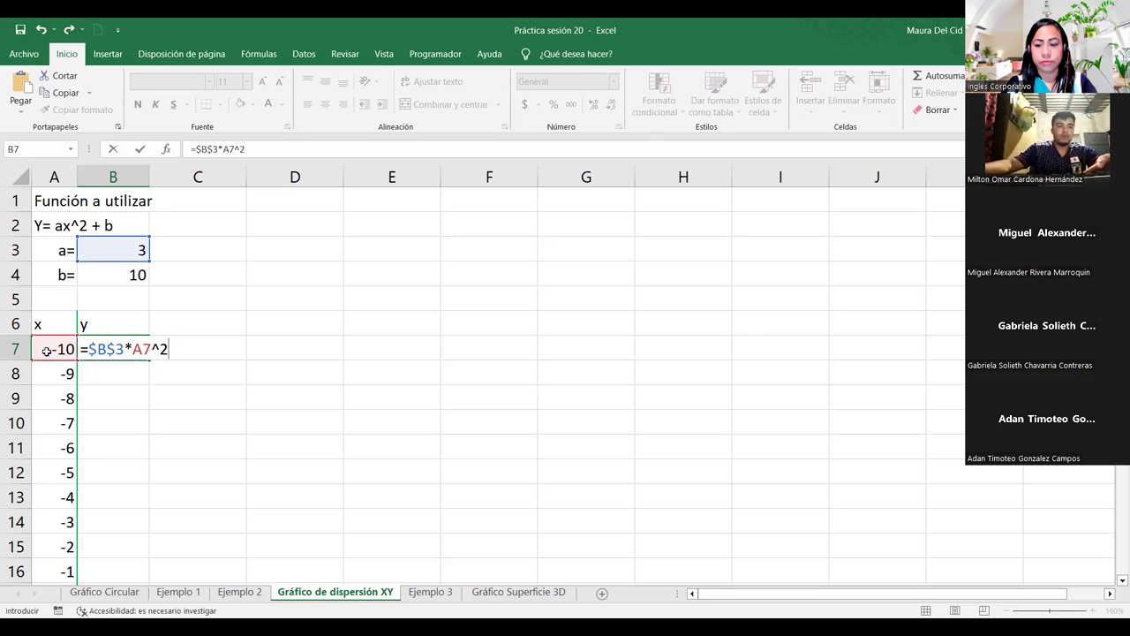
type("+")
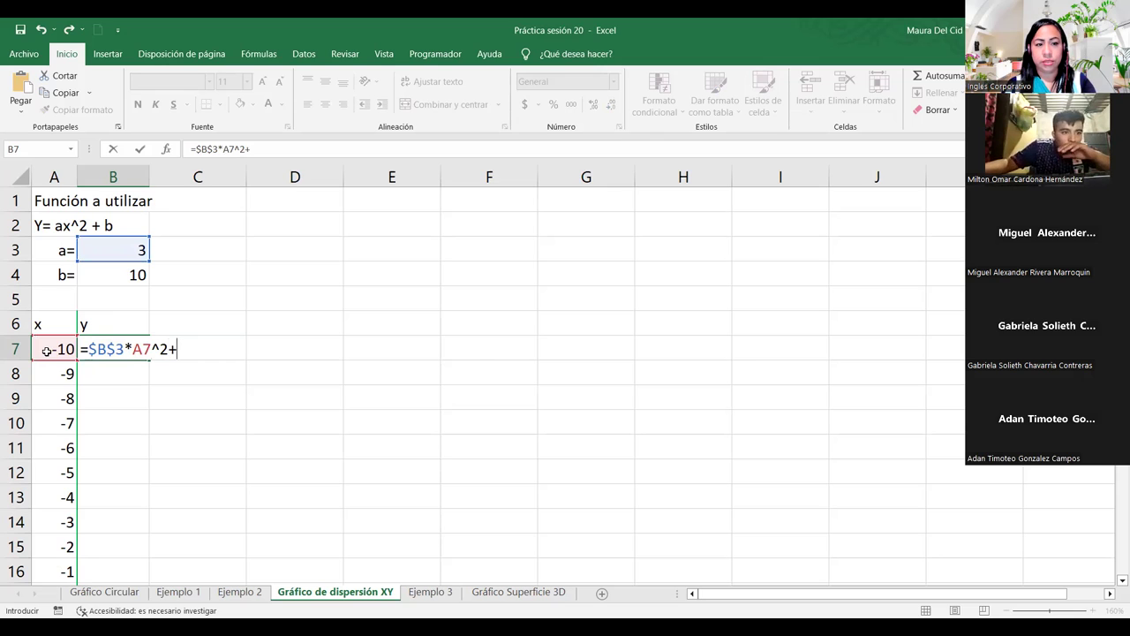
left_click(126, 277)
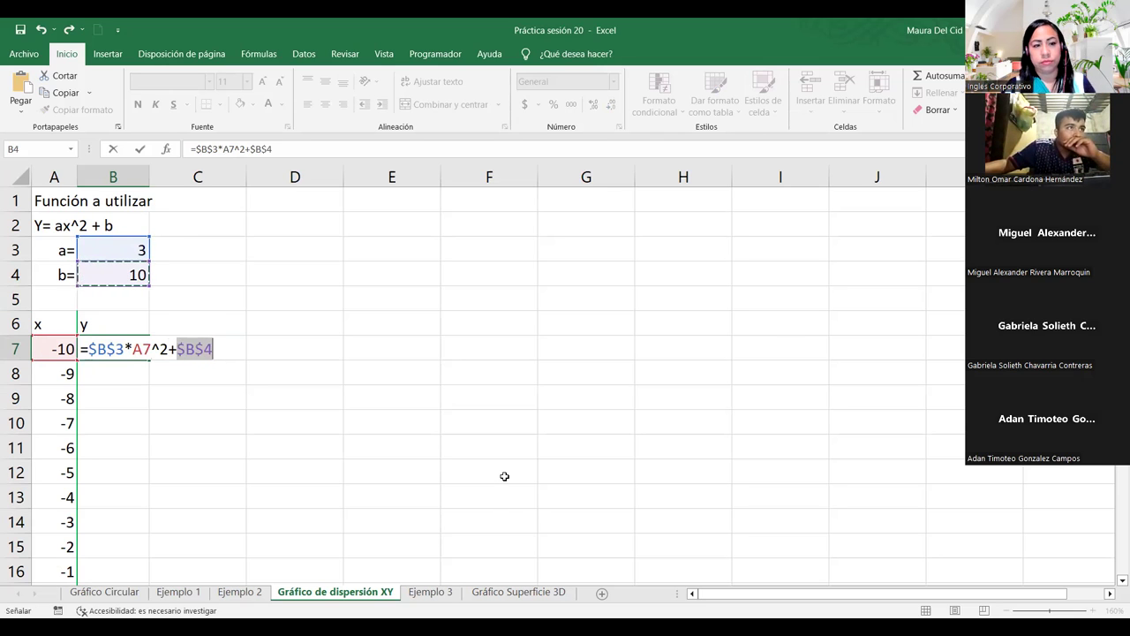
key("F4")
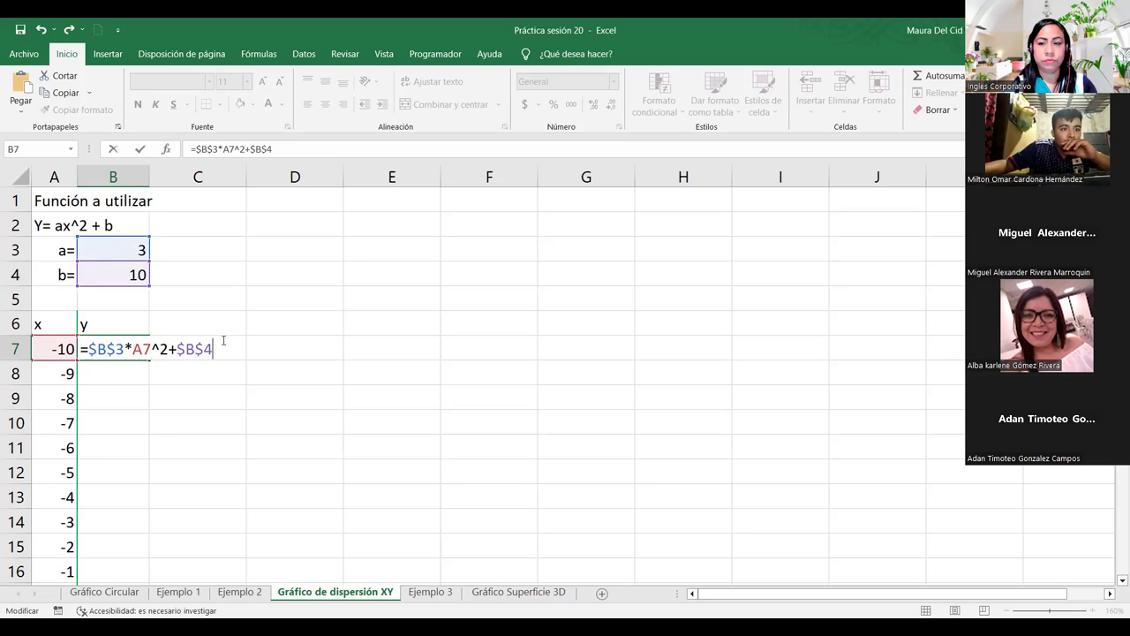
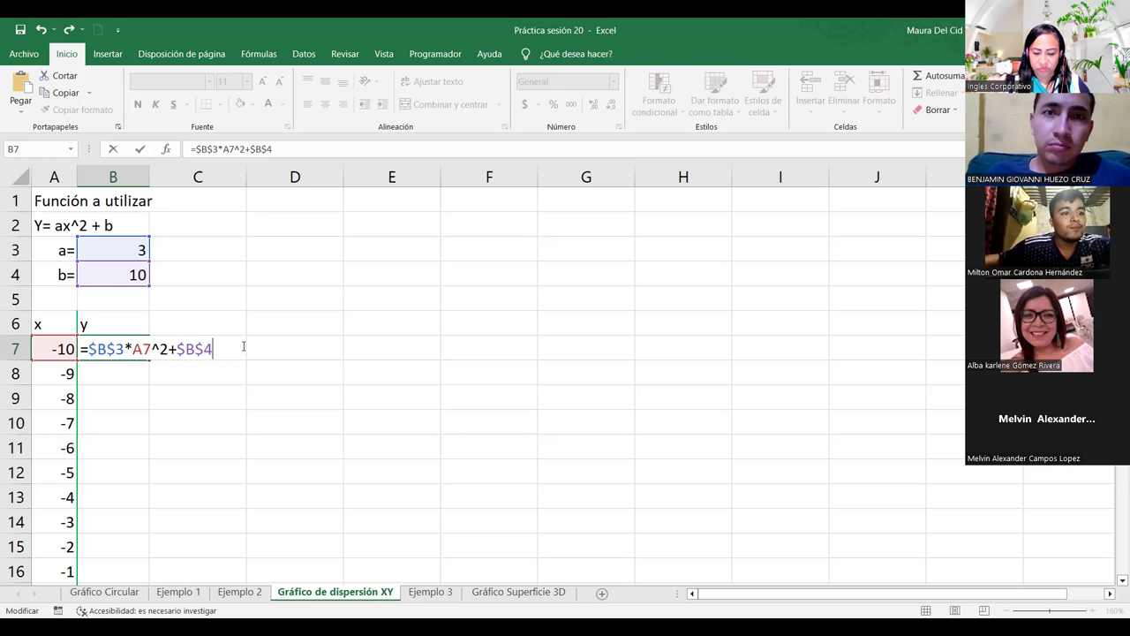
Step: Commit the parabola formula in B7, fill it down to B27, and check B27's formula
key("Return")
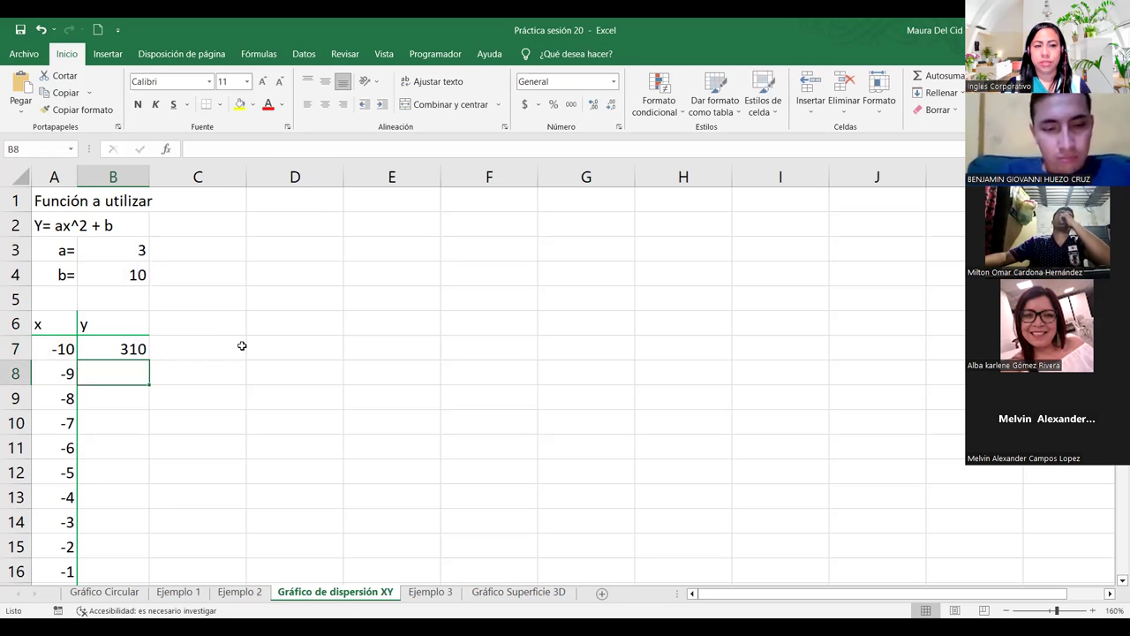
left_click(124, 349)
double_click(150, 361)
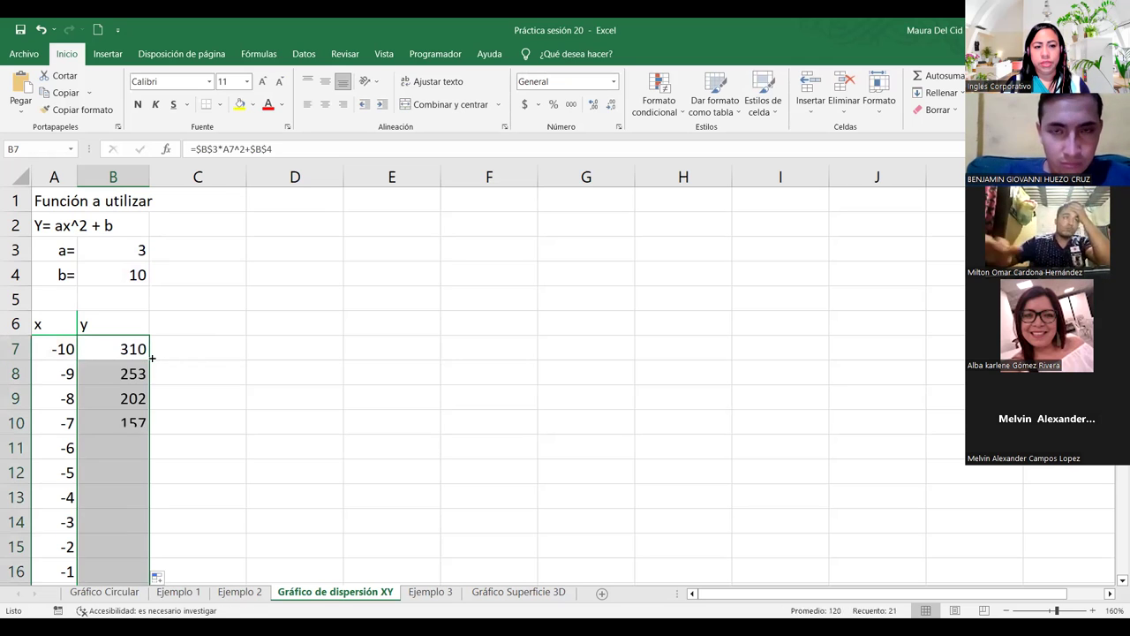
scroll(121, 404, "down", 5)
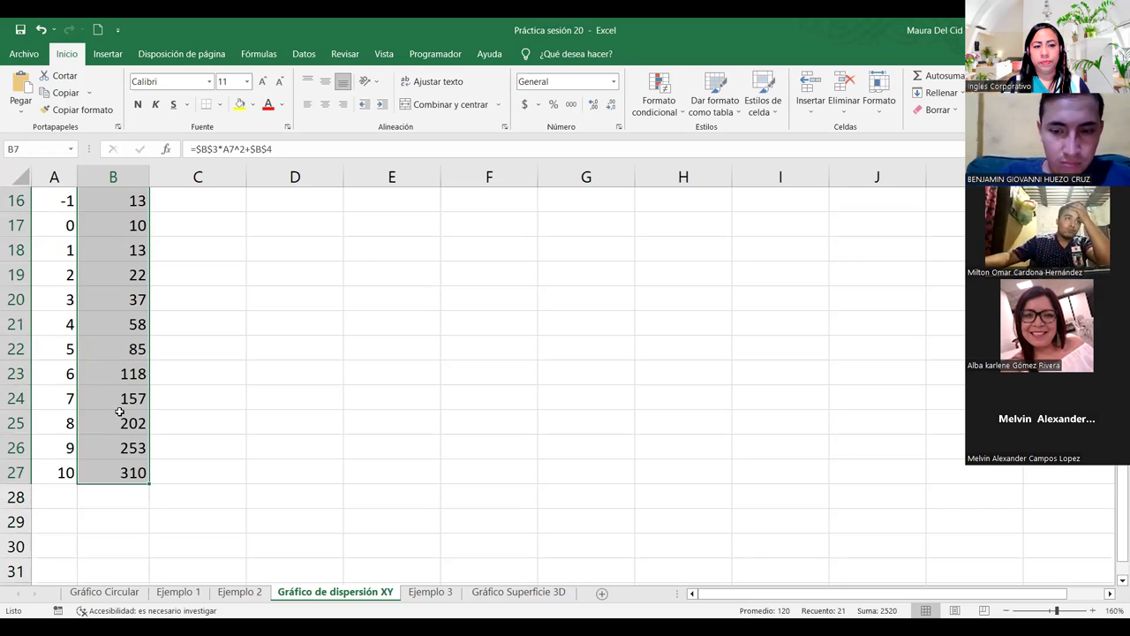
left_click(118, 468)
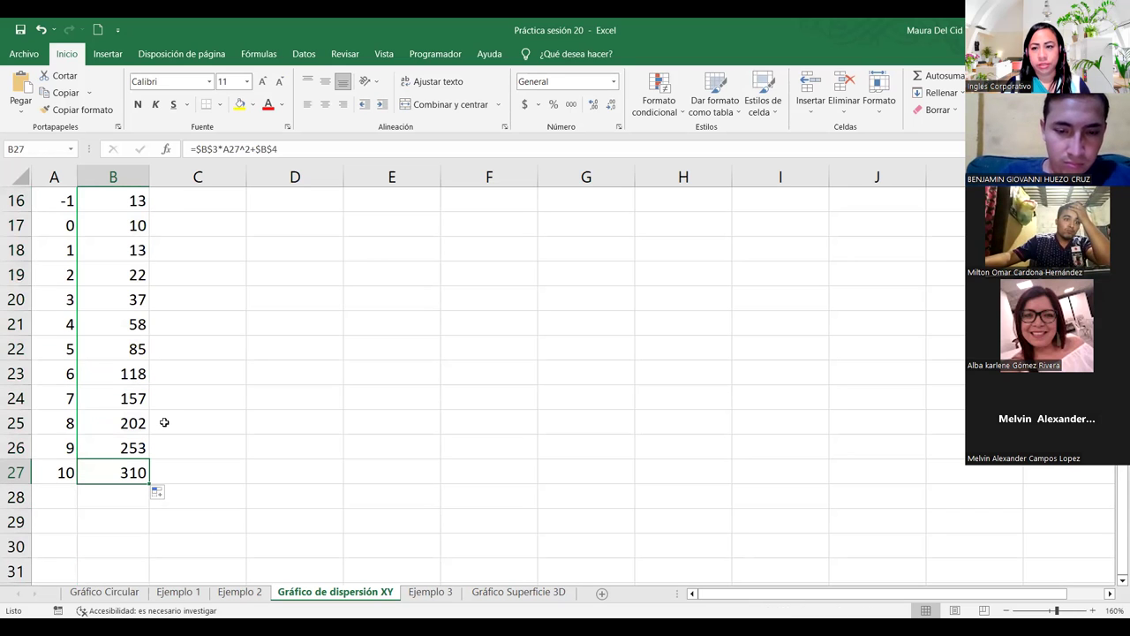
scroll(78, 452, "up", 4)
scroll(78, 456, "up", 1)
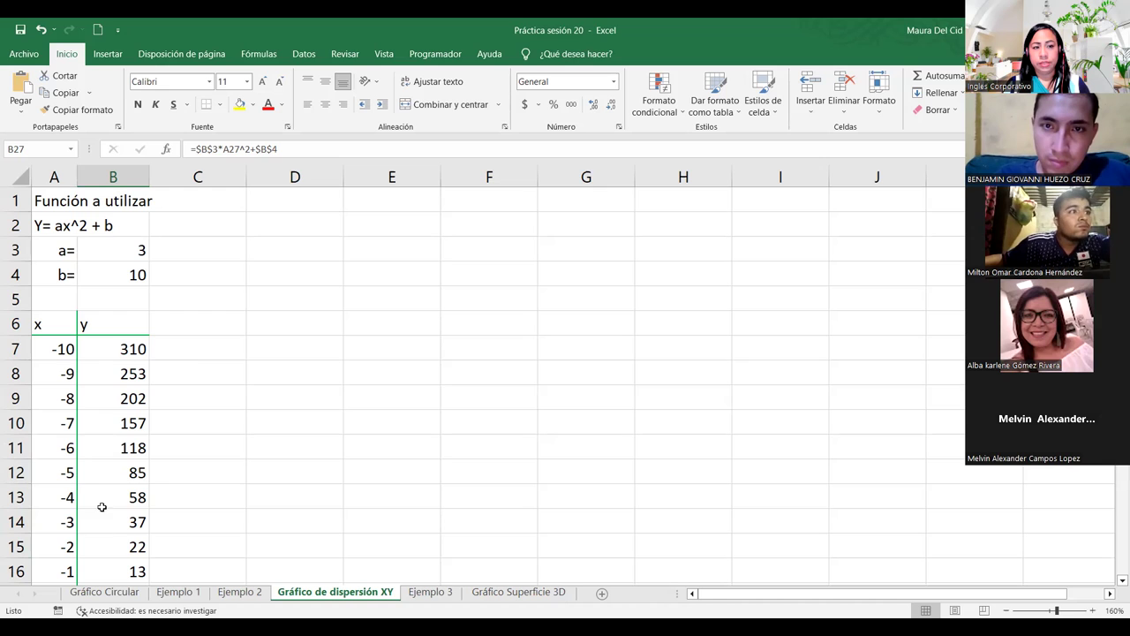
double_click(115, 349)
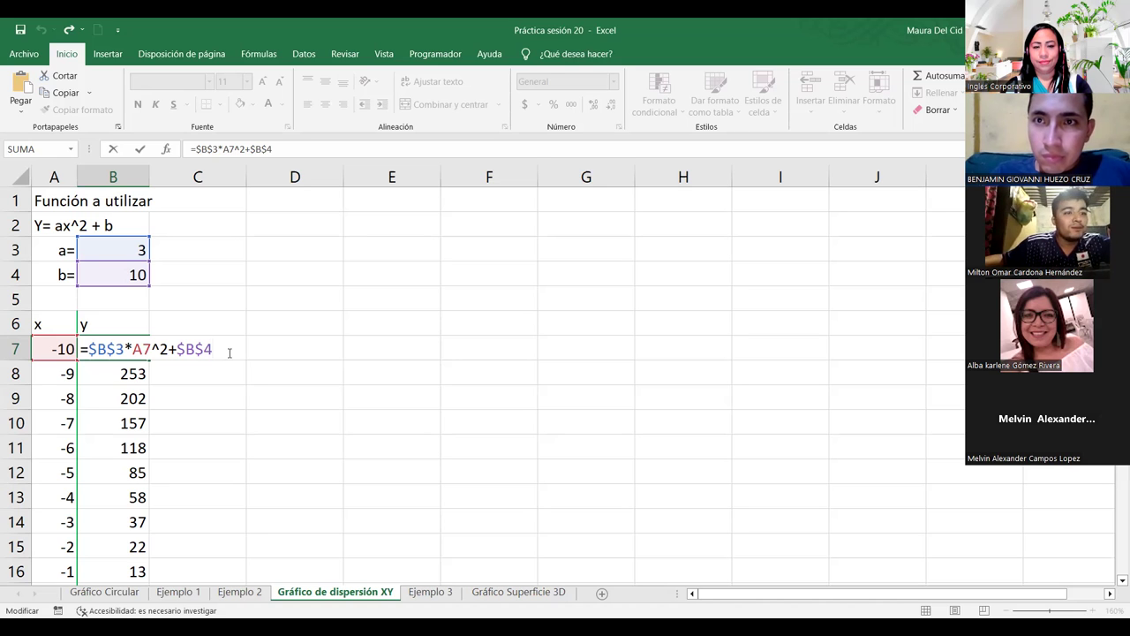
key("Return")
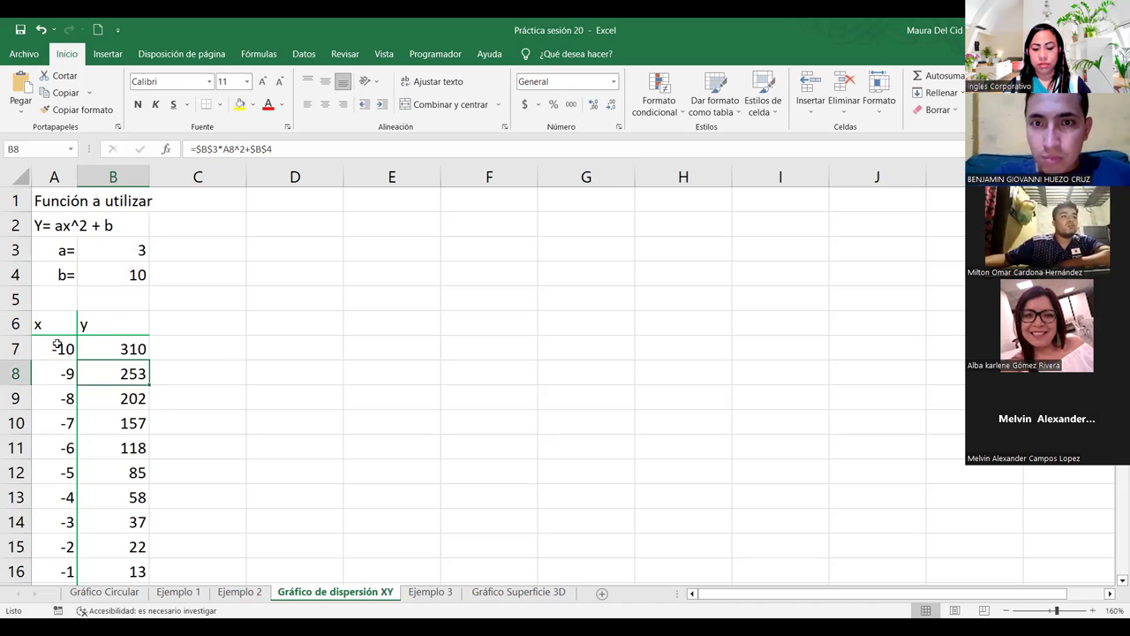
Step: Select the x/y table A6:B27 and show the Dispersión chart types under Insertar
left_click(56, 328)
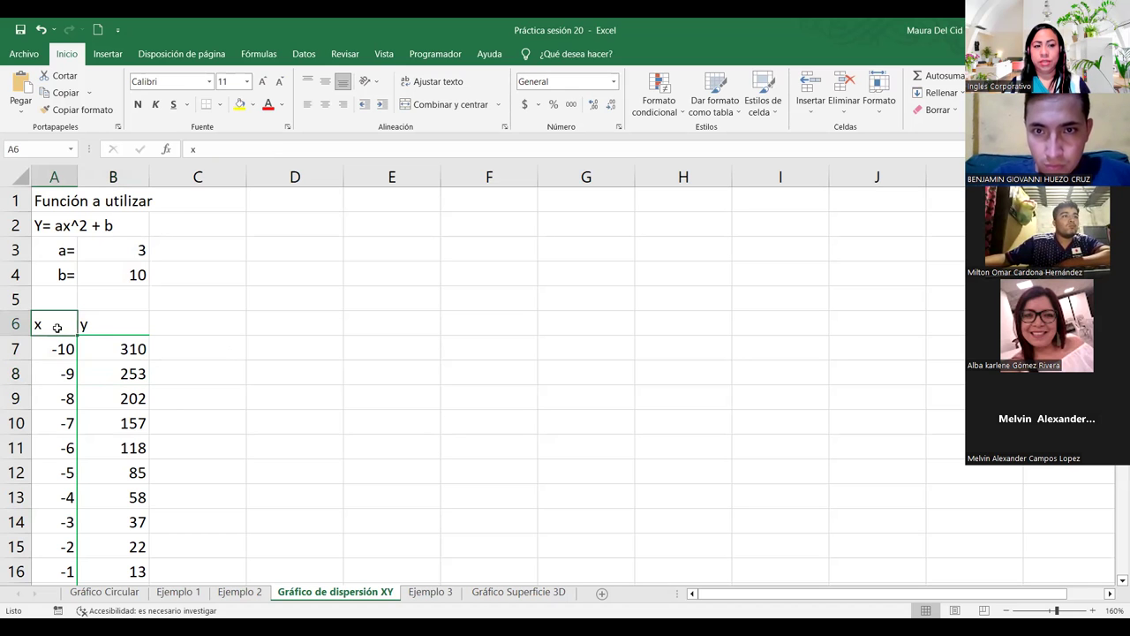
key("shift+Right")
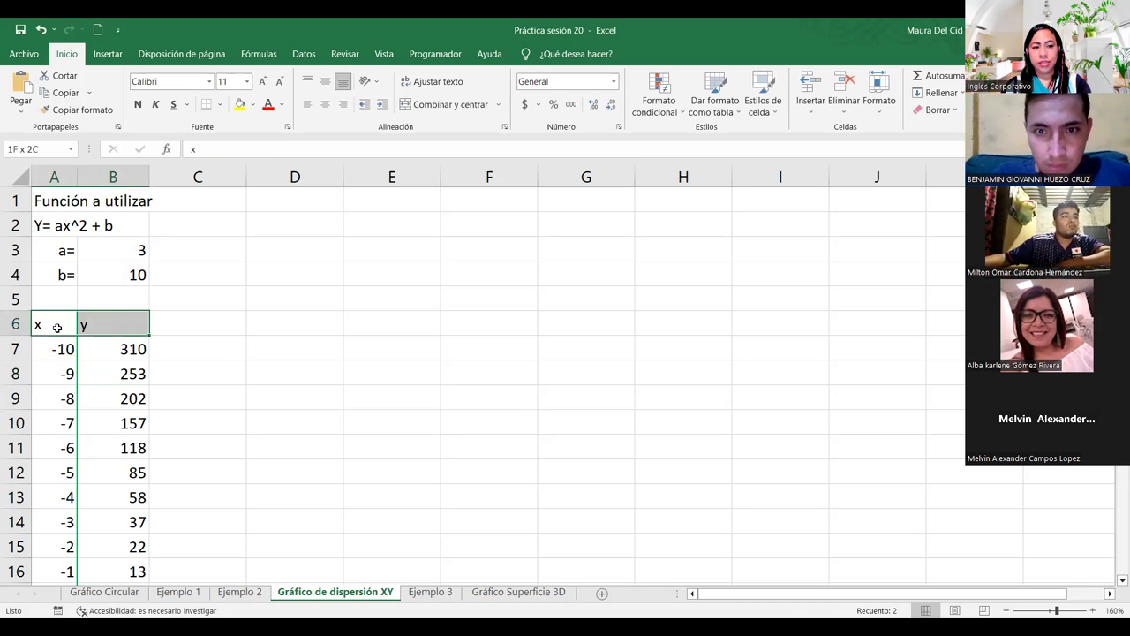
key("ctrl+shift+Down")
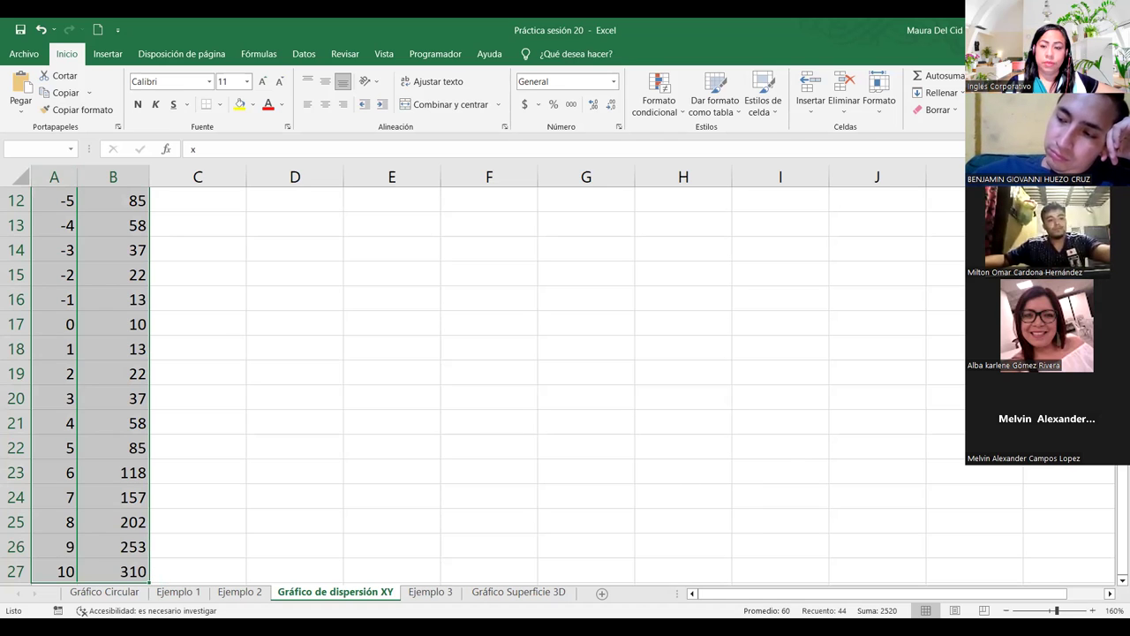
left_click(214, 147)
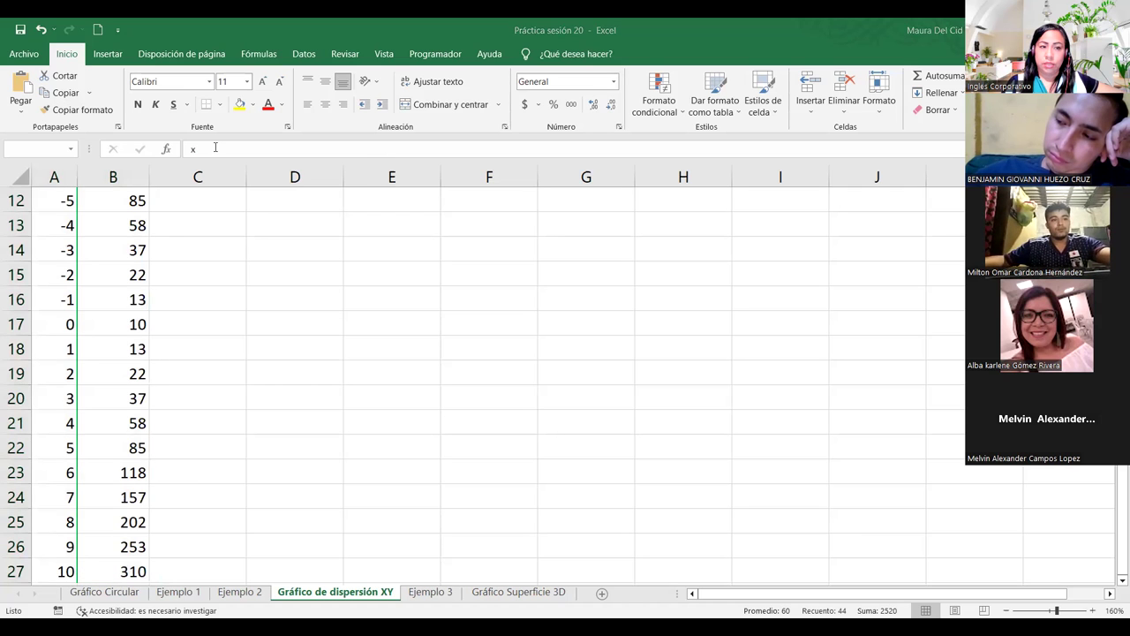
key("ctrl+shift+Right")
key("ctrl+shift+Down")
scroll(109, 201, "up", 4)
scroll(109, 202, "down", 4)
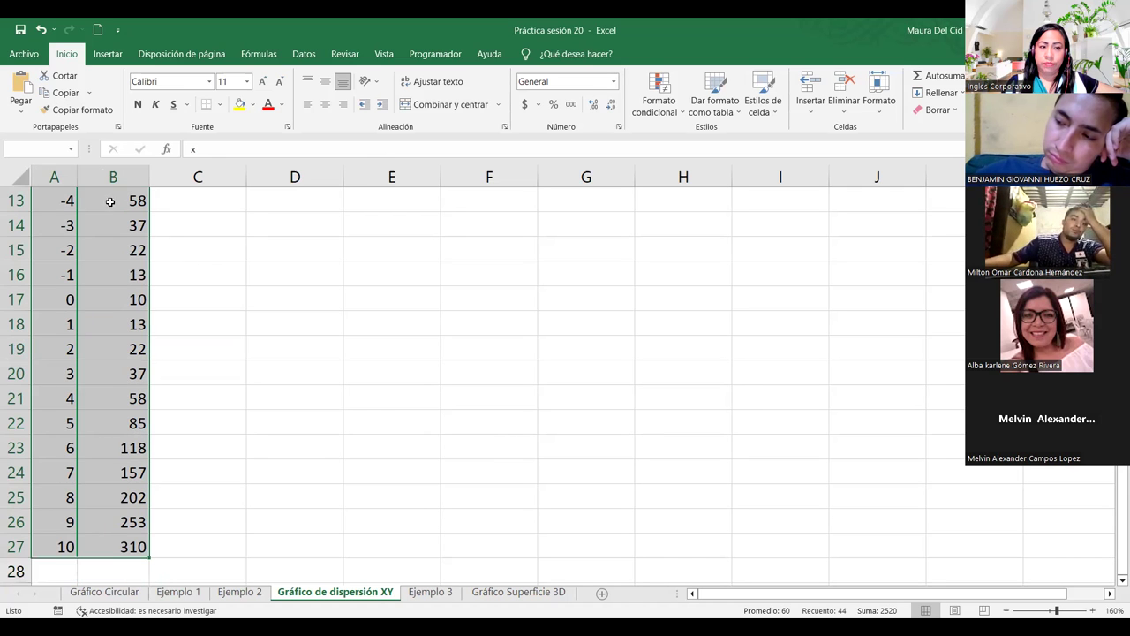
left_click(102, 53)
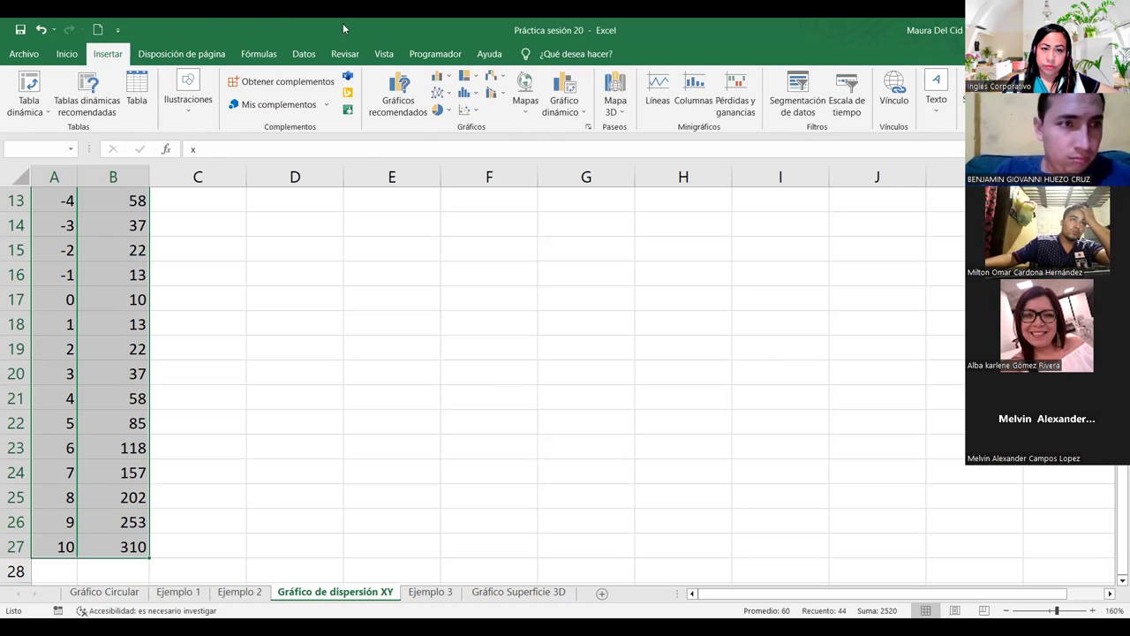
left_click(480, 112)
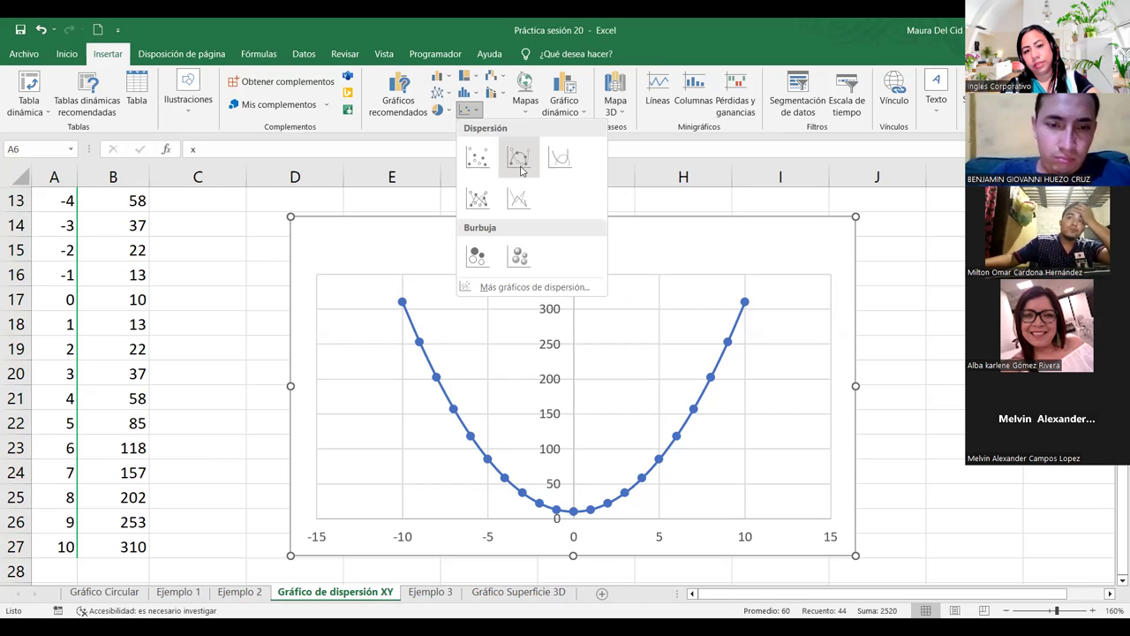
Step: Insert a Dispersión con líneas suavizadas y marcadores chart and compare it with the Ejemplo 2 sheet
left_click(522, 170)
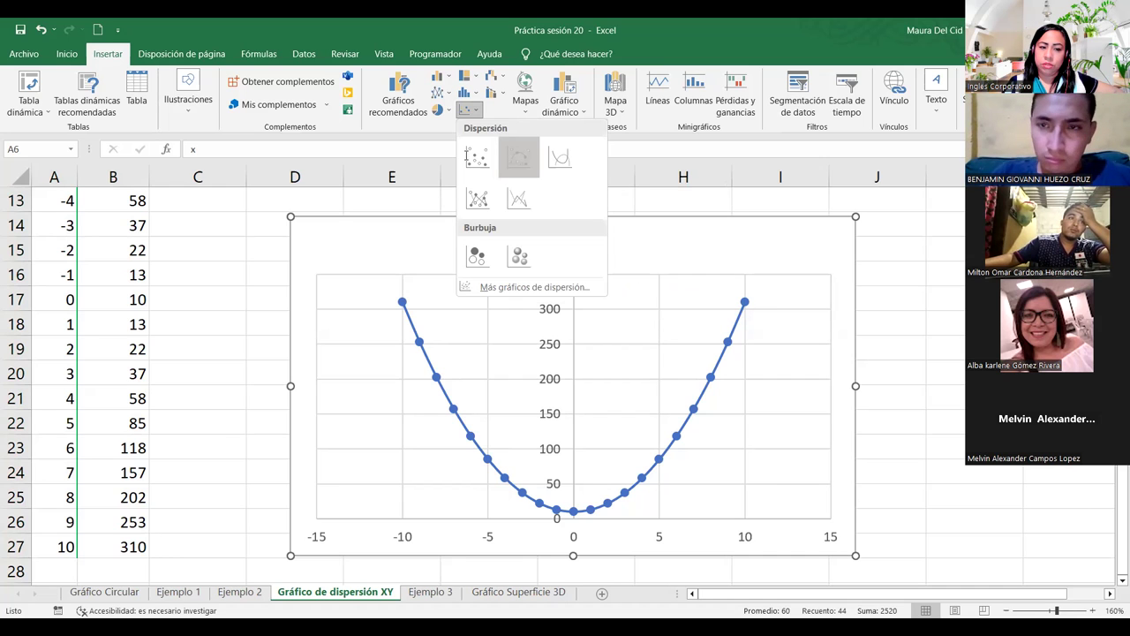
left_click(218, 592)
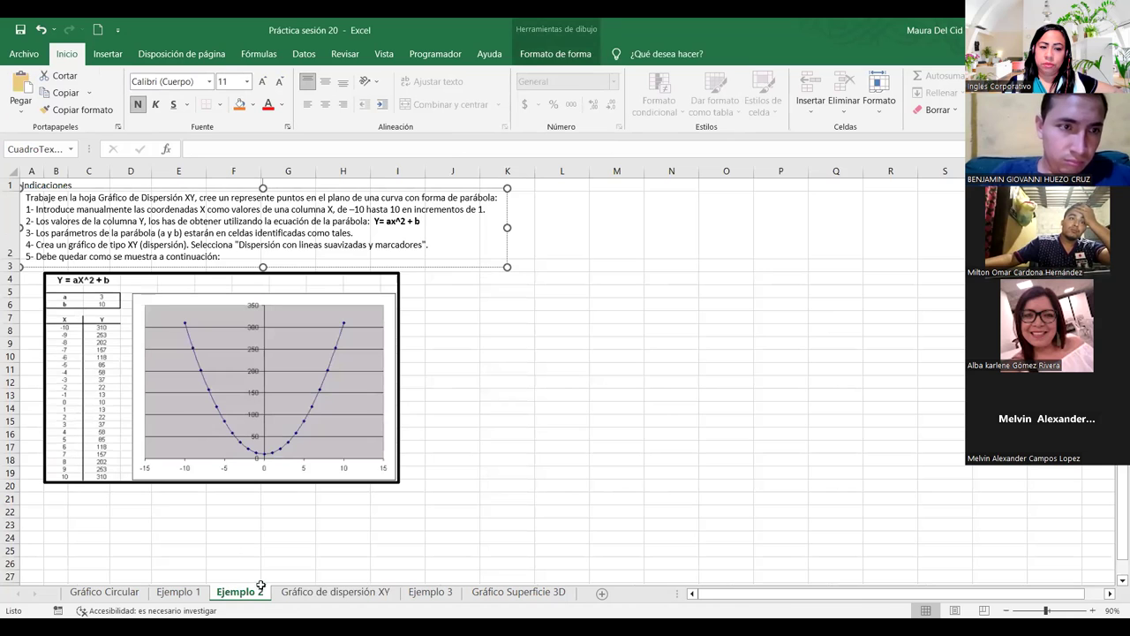
left_click(303, 598)
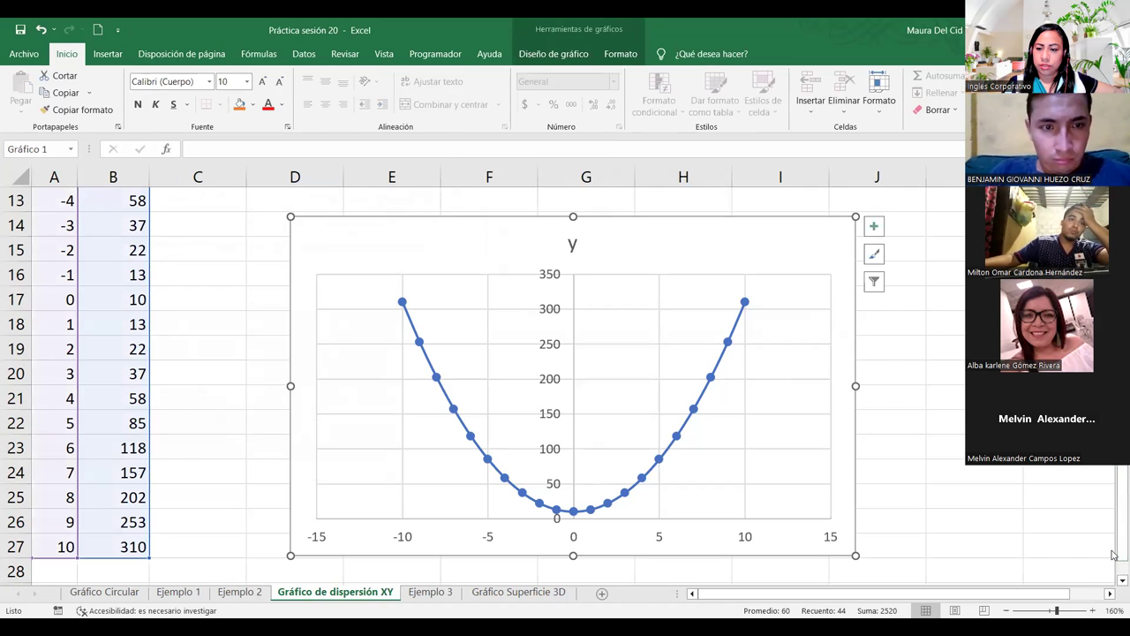
scroll(1113, 554, "down", 1, "ctrl")
scroll(1114, 555, "down", 1, "ctrl")
scroll(1113, 554, "down", 2, "ctrl")
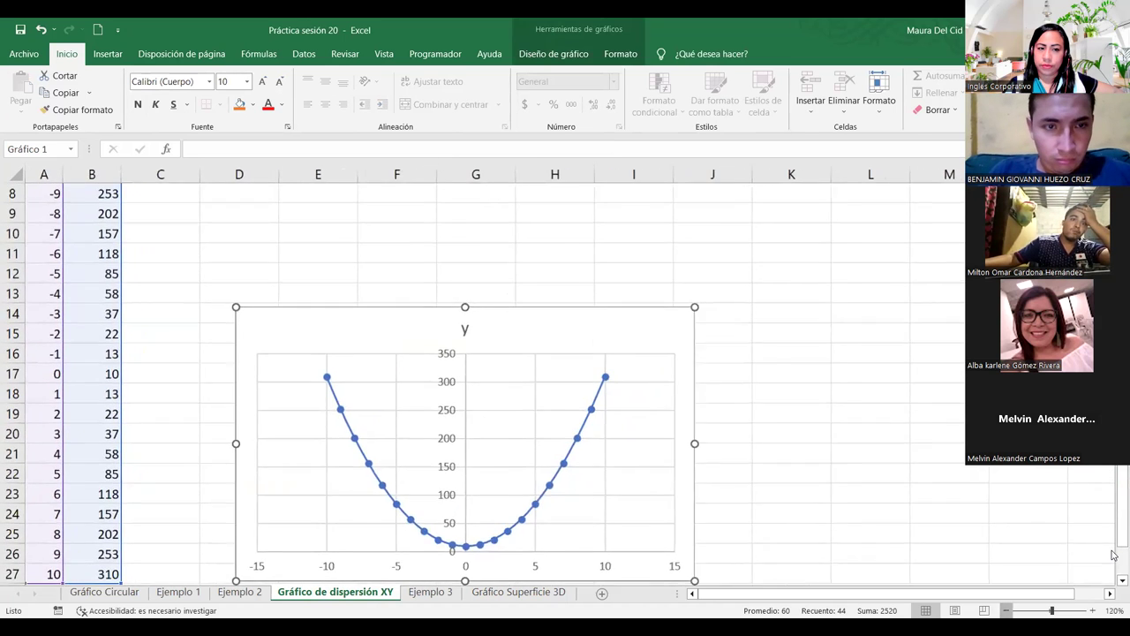
scroll(1114, 554, "down", 1, "ctrl")
scroll(408, 382, "down", 1, "ctrl")
scroll(360, 380, "up", 1)
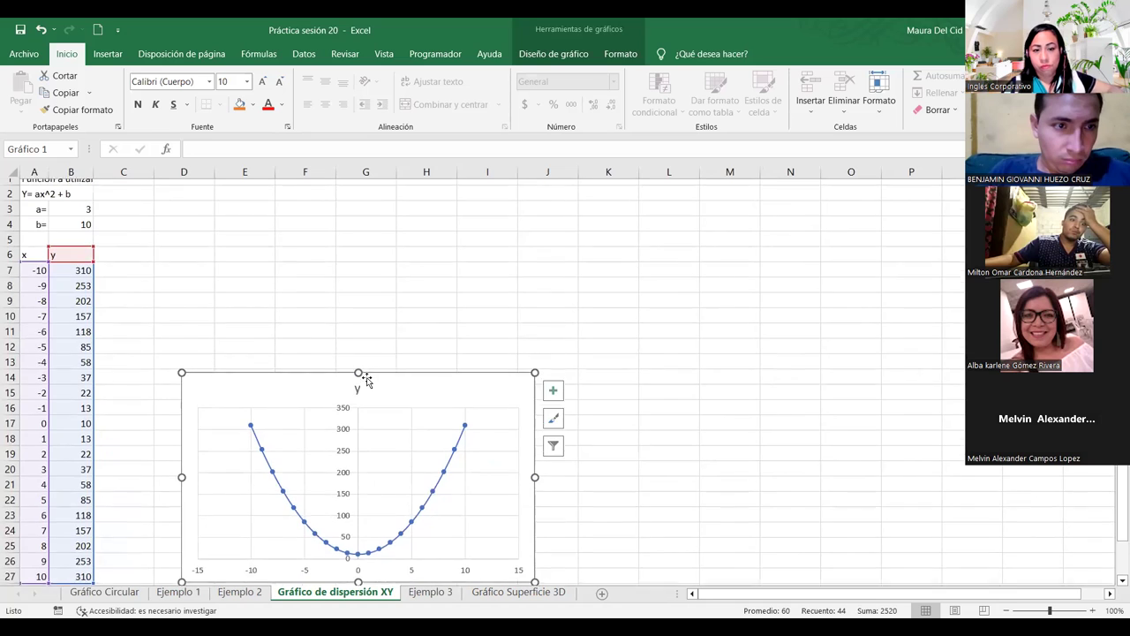
scroll(359, 354, "down", 1)
Step: Stretch the chart up to row 6 and wider, checking against the Ejemplo 2 reference chart
left_click_drag(359, 336, 366, 216)
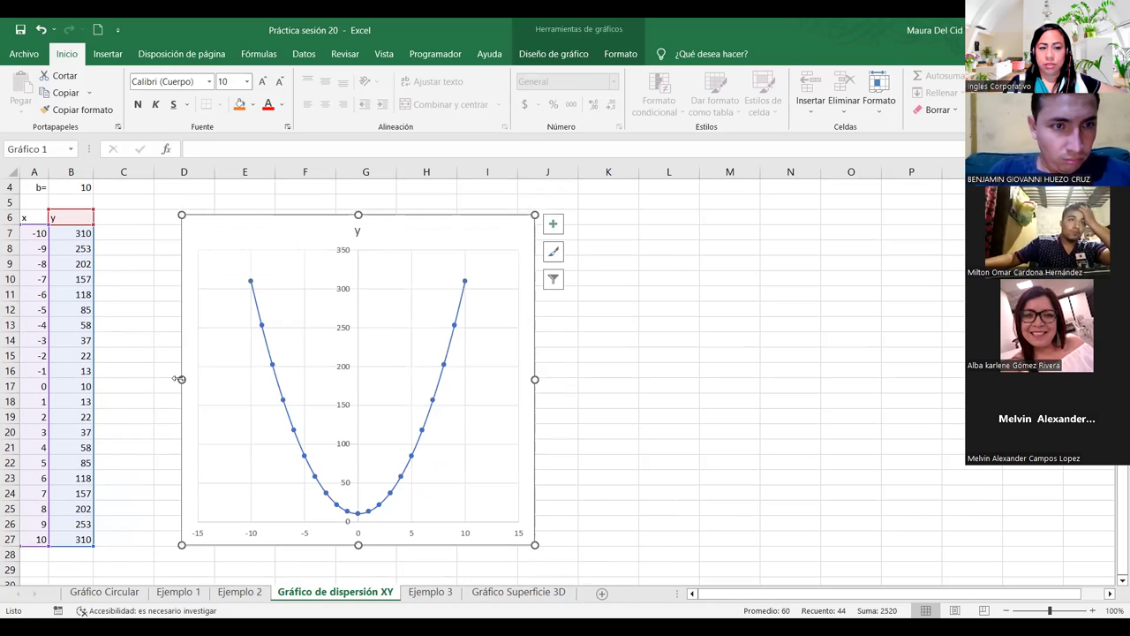
left_click_drag(181, 379, 154, 376)
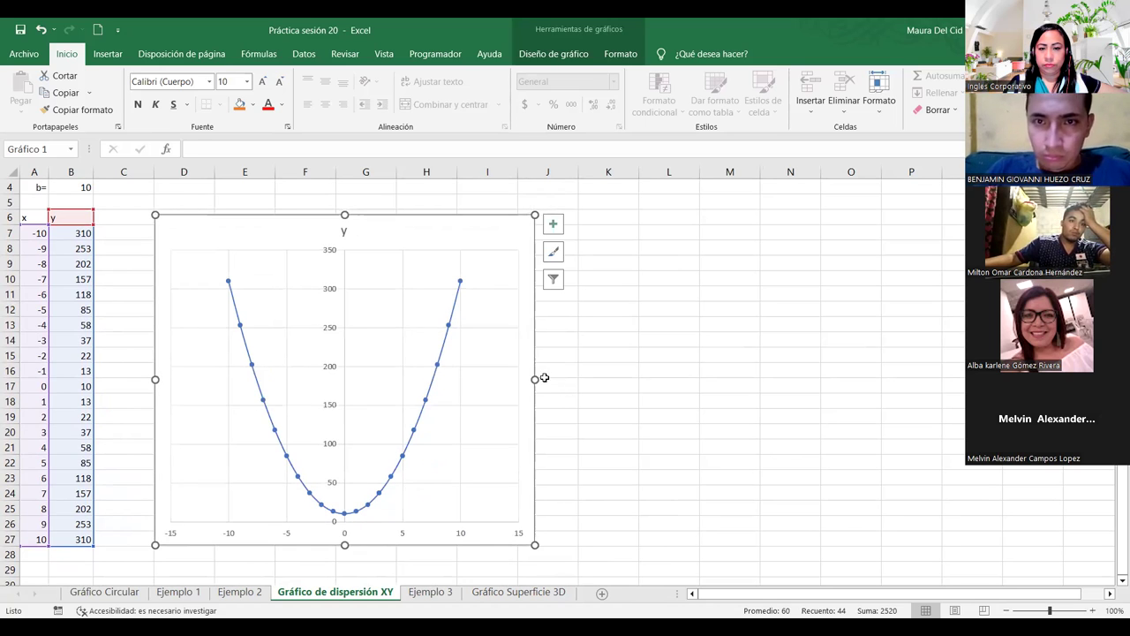
mouse_move(534, 378)
left_mouse_down()
mouse_move(572, 380)
mouse_move(519, 379)
left_mouse_up()
scroll(461, 420, "up", 1)
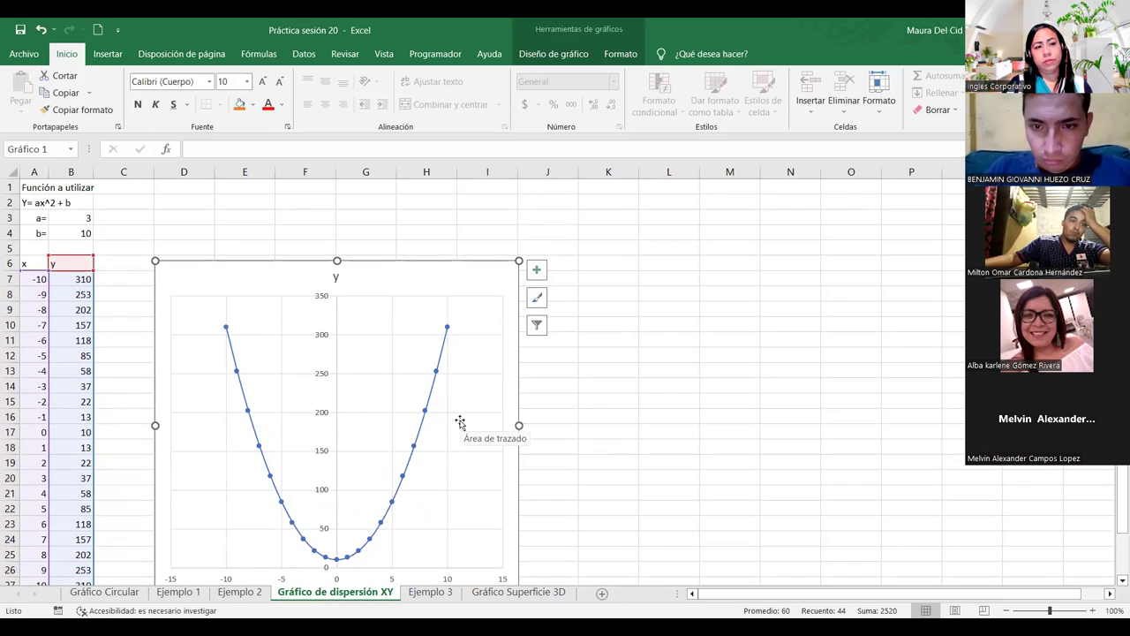
left_click(242, 591)
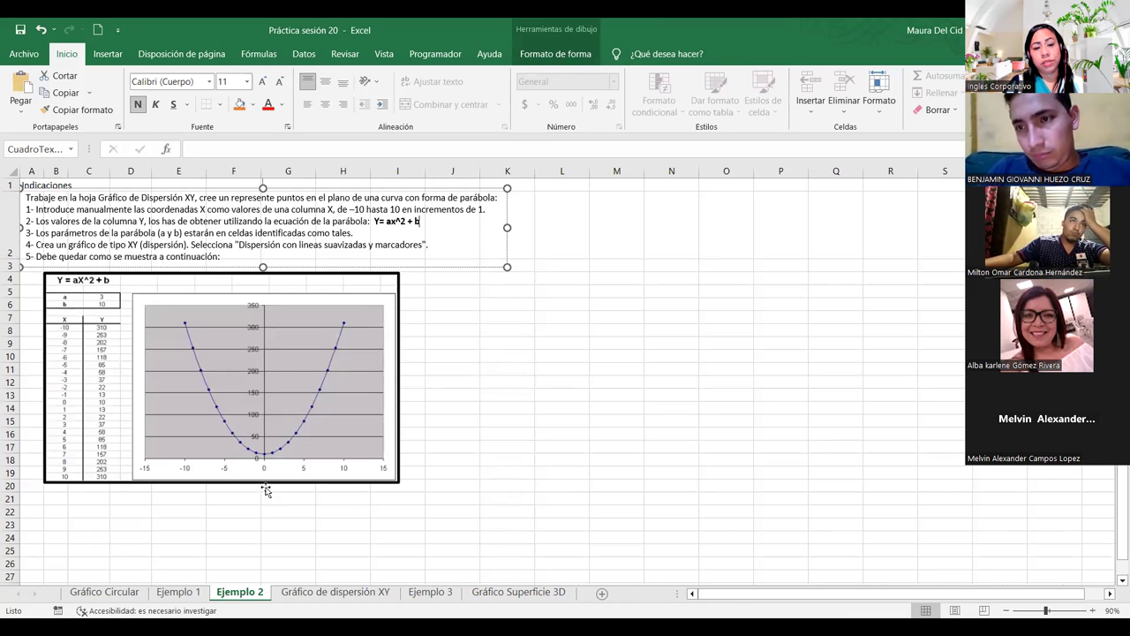
left_click(314, 591)
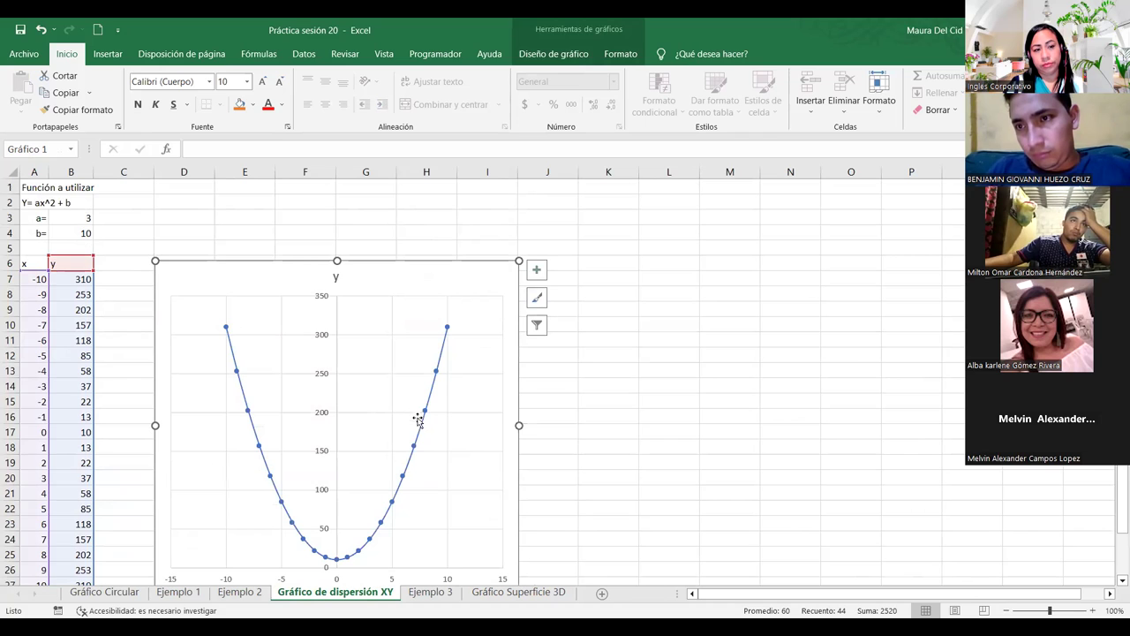
scroll(418, 421, "down", 1)
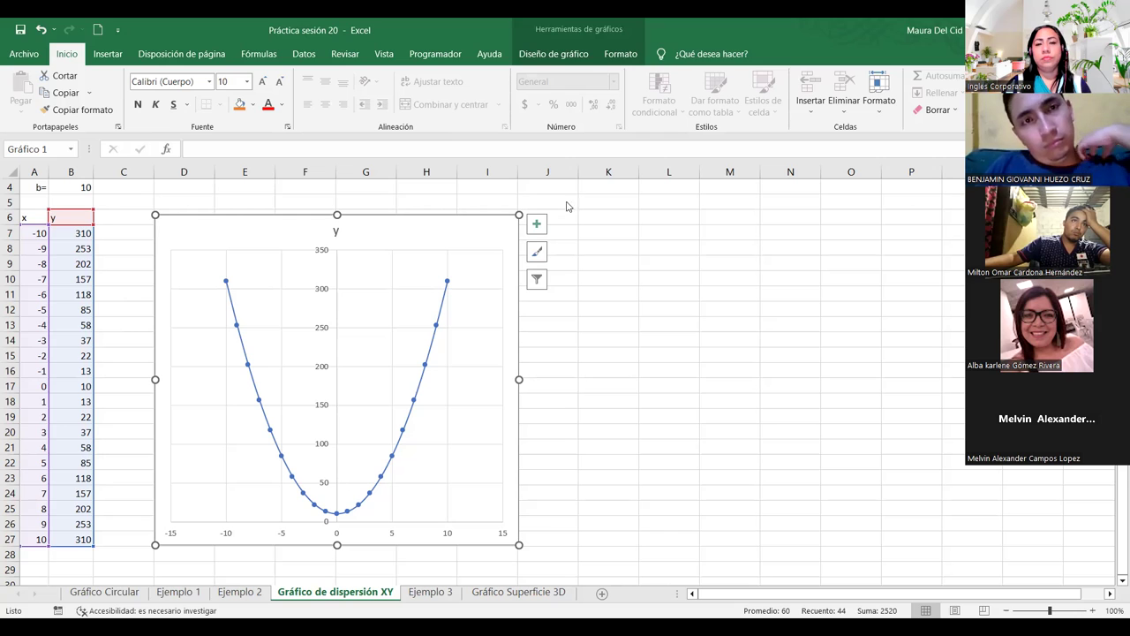
Step: Apply Estilo 6 from the Diseño de gráfico styles gallery, then deselect the chart
left_click(557, 54)
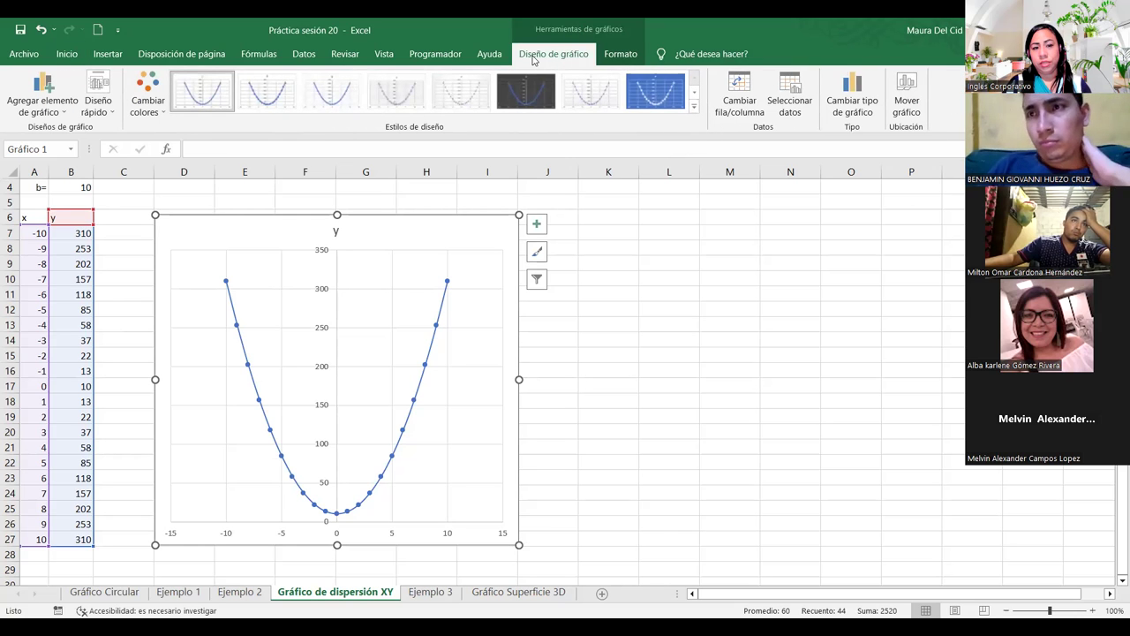
left_click(694, 110)
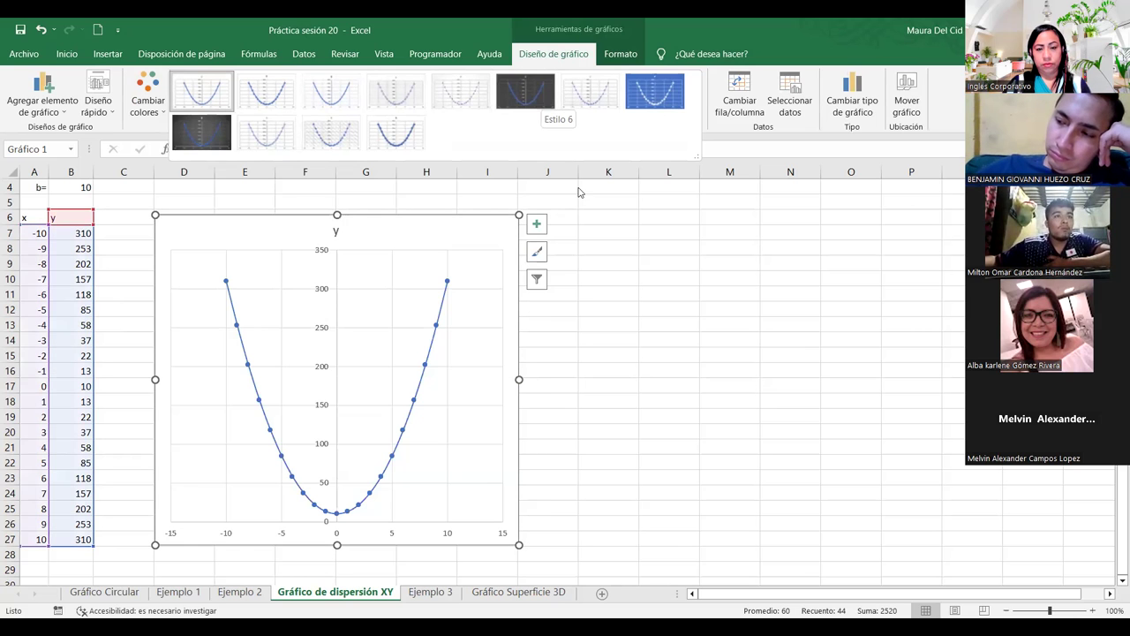
left_click(525, 91)
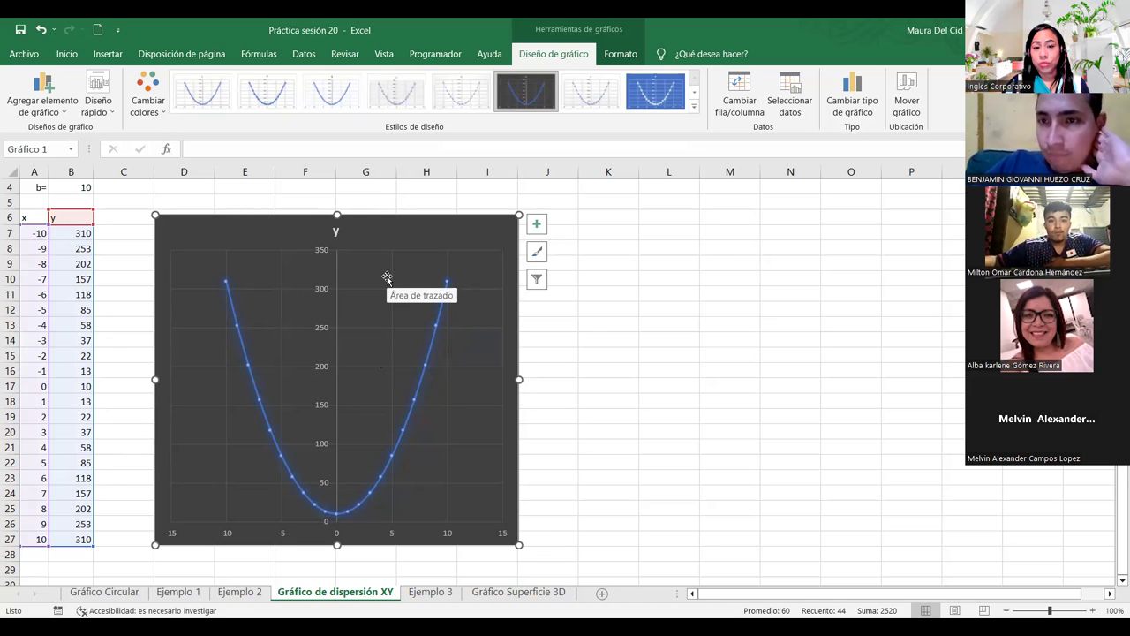
left_click(539, 234)
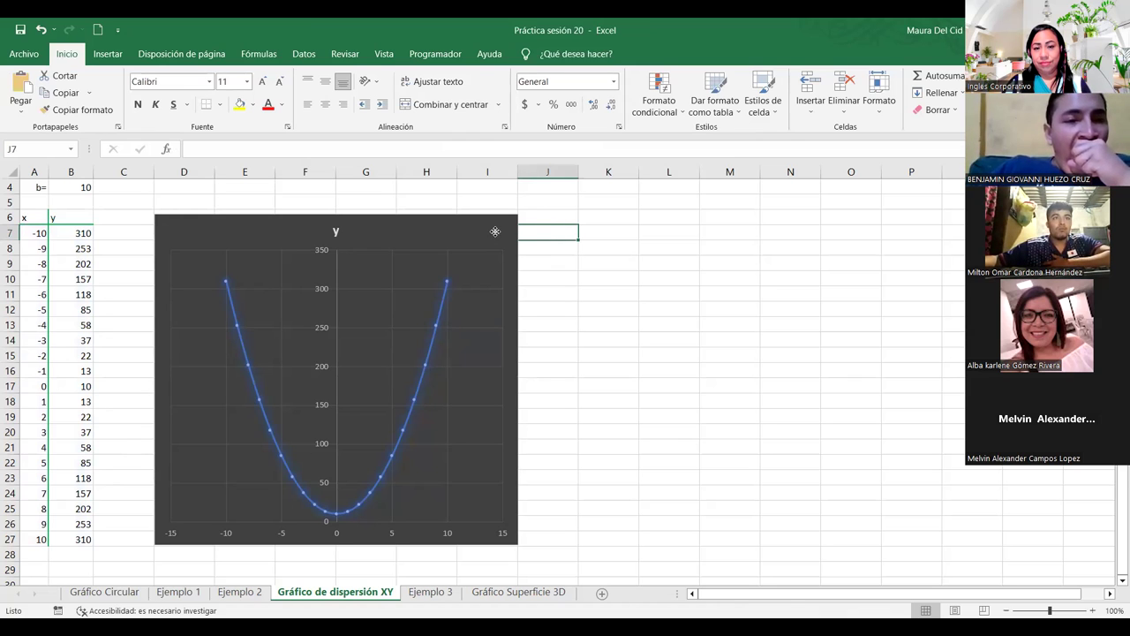
left_click(515, 226)
left_click(535, 227)
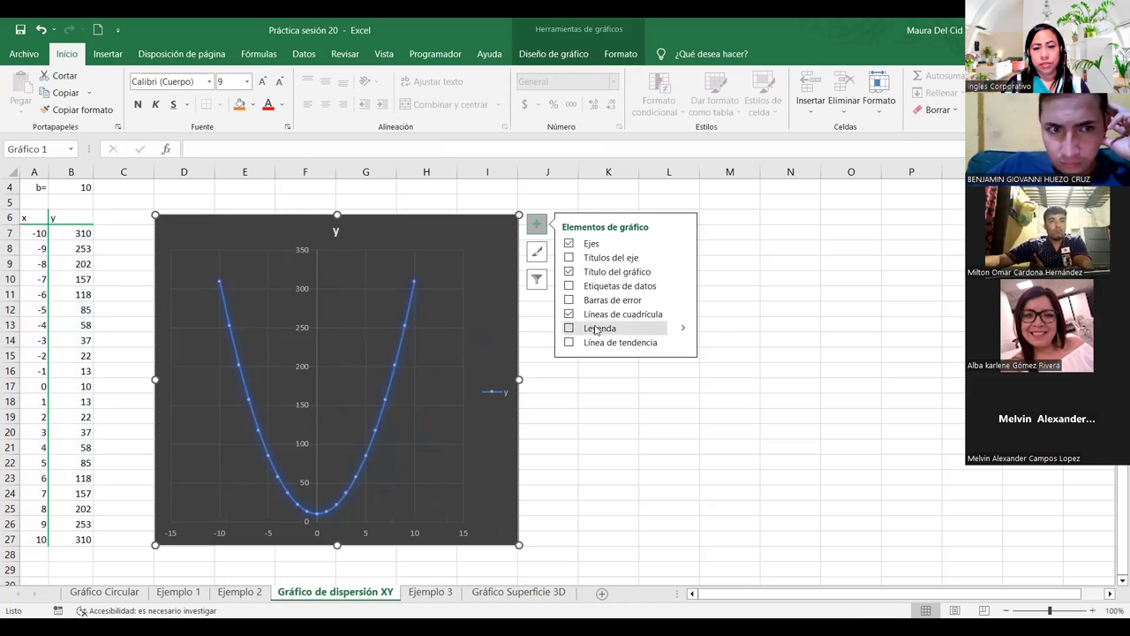
left_click(568, 315)
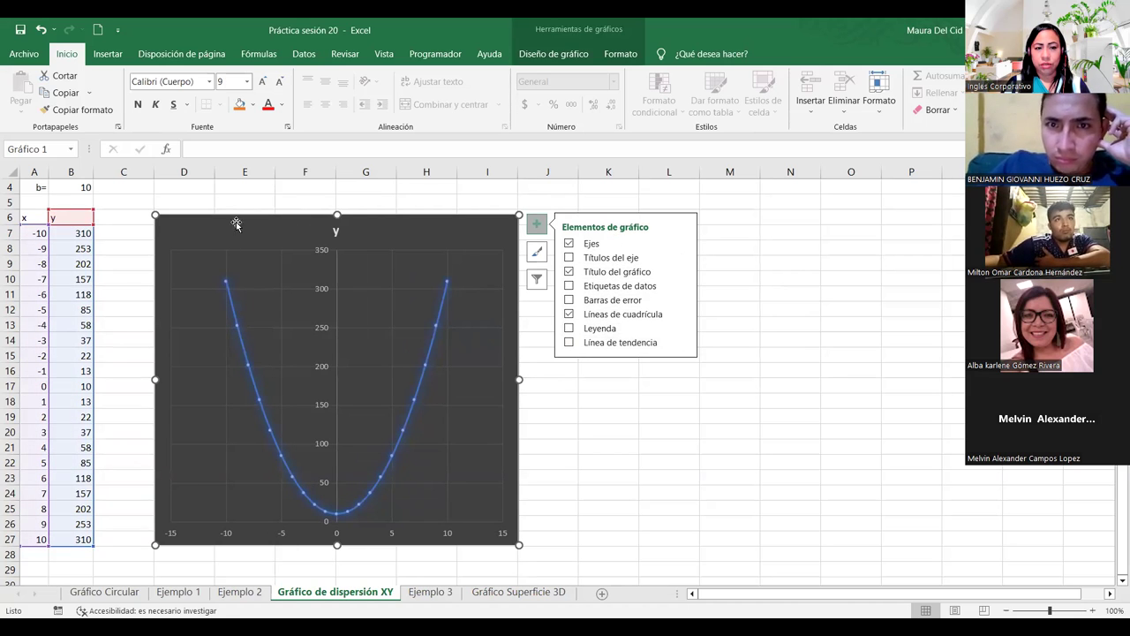
left_click(440, 330)
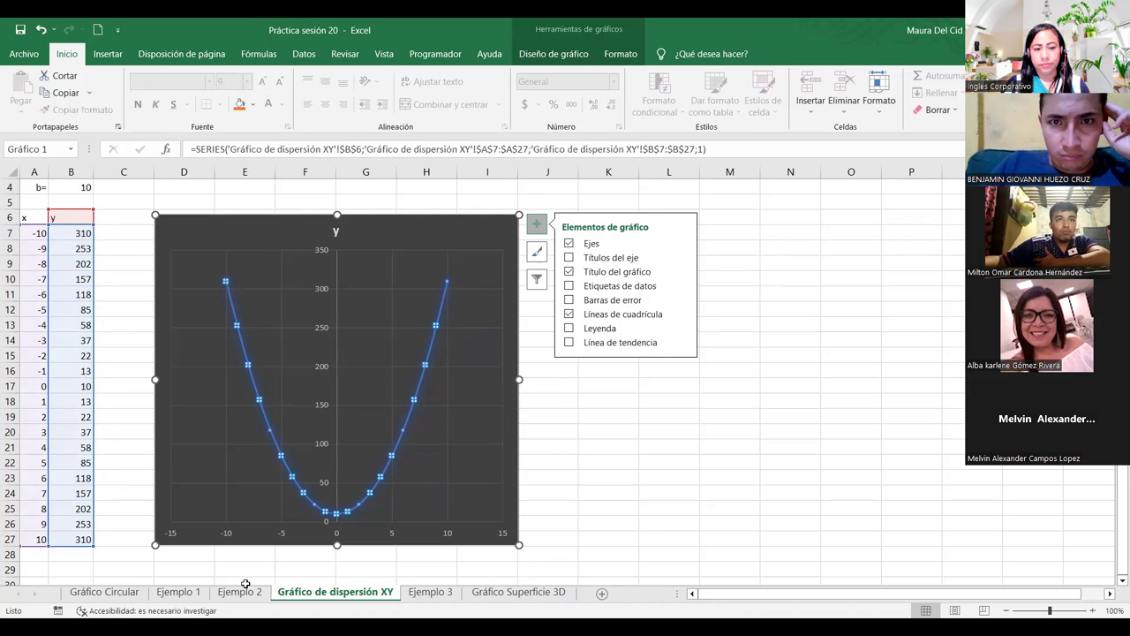
left_click(246, 584)
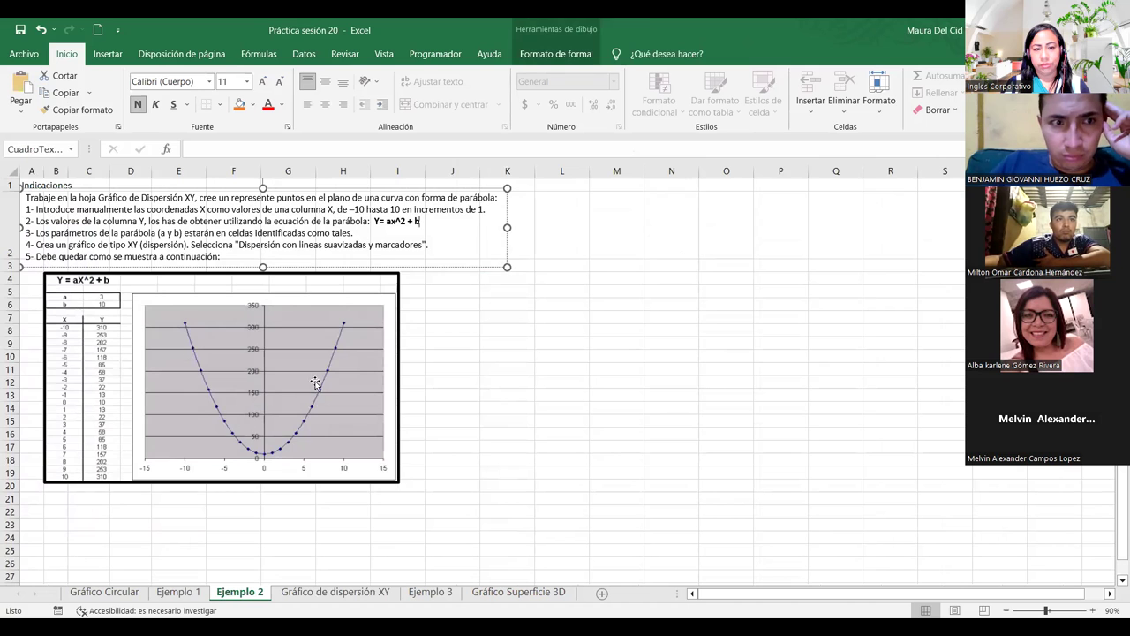
left_click(304, 597)
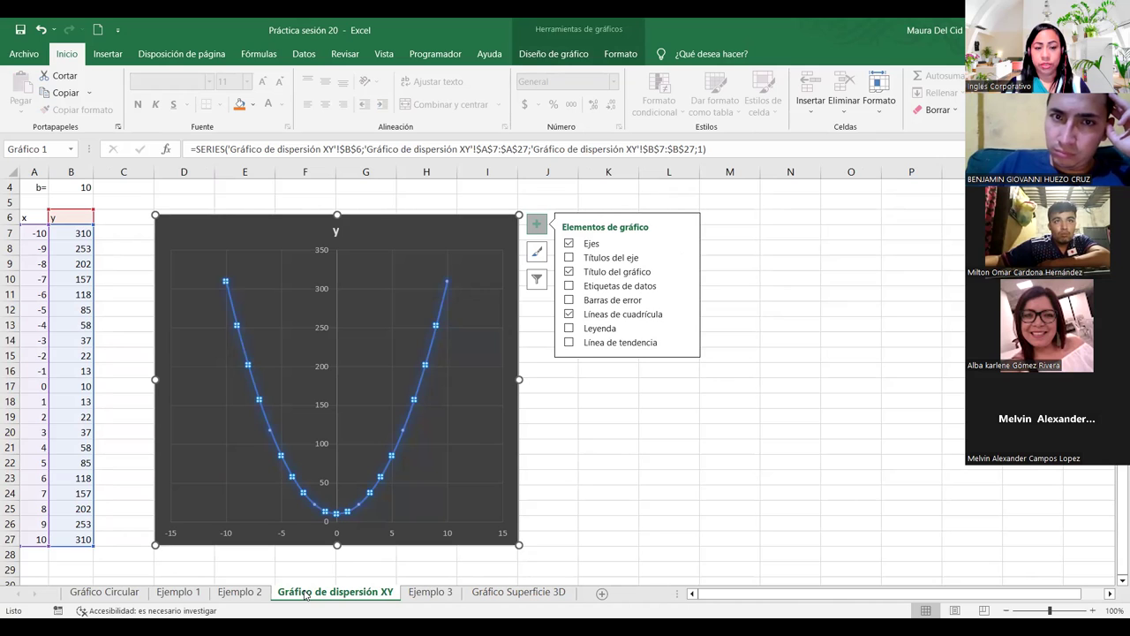
left_click(527, 448)
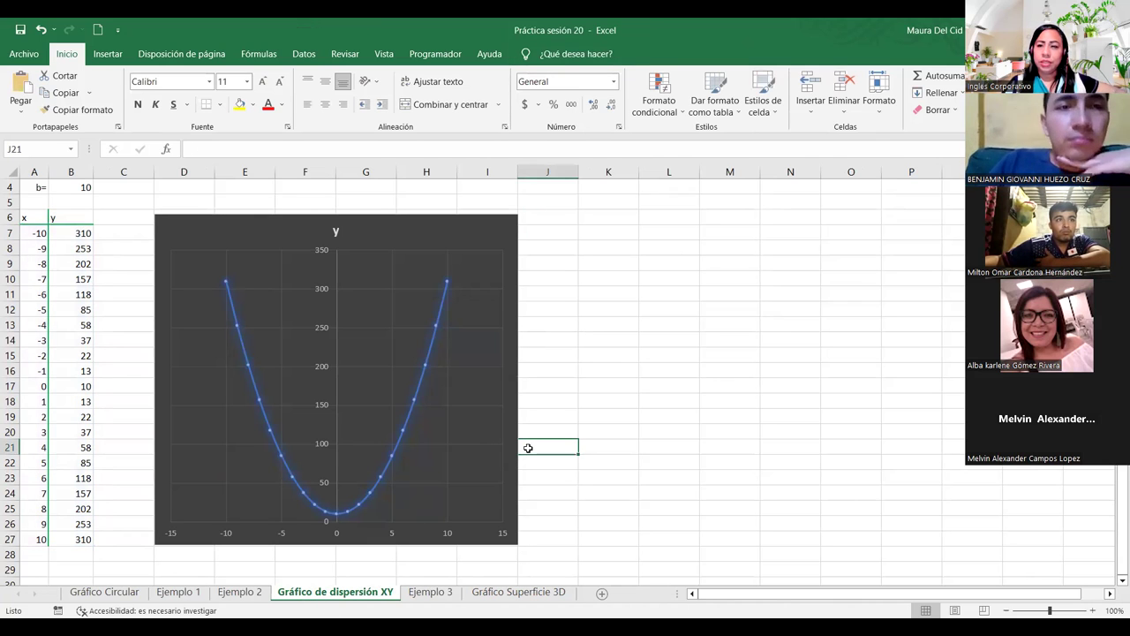
left_click(217, 593)
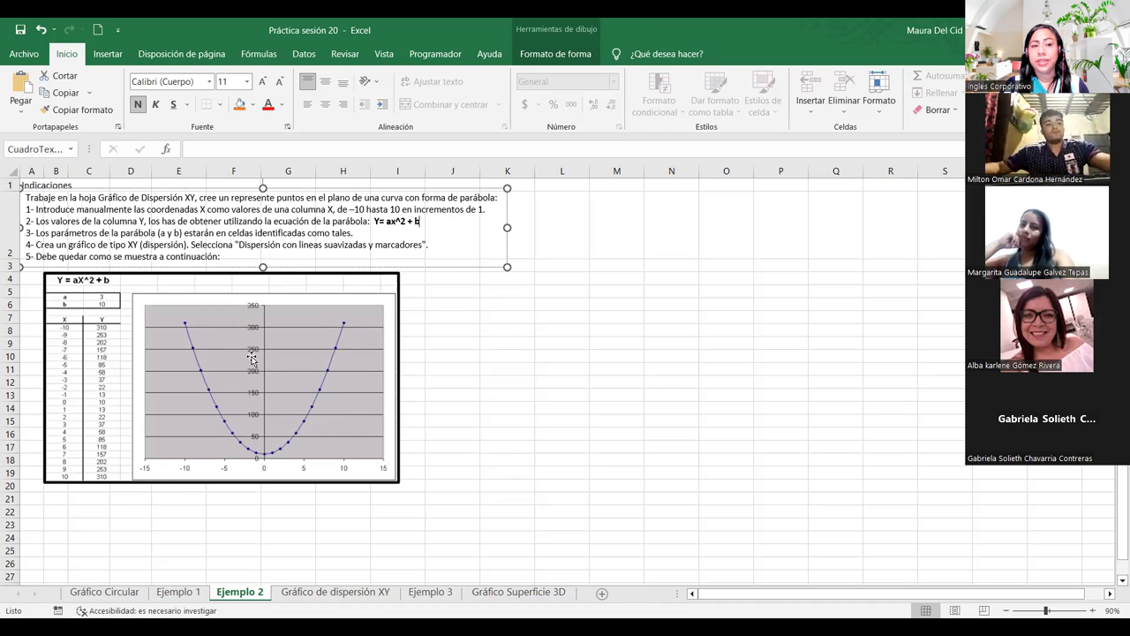
left_click(320, 595)
left_click(204, 236)
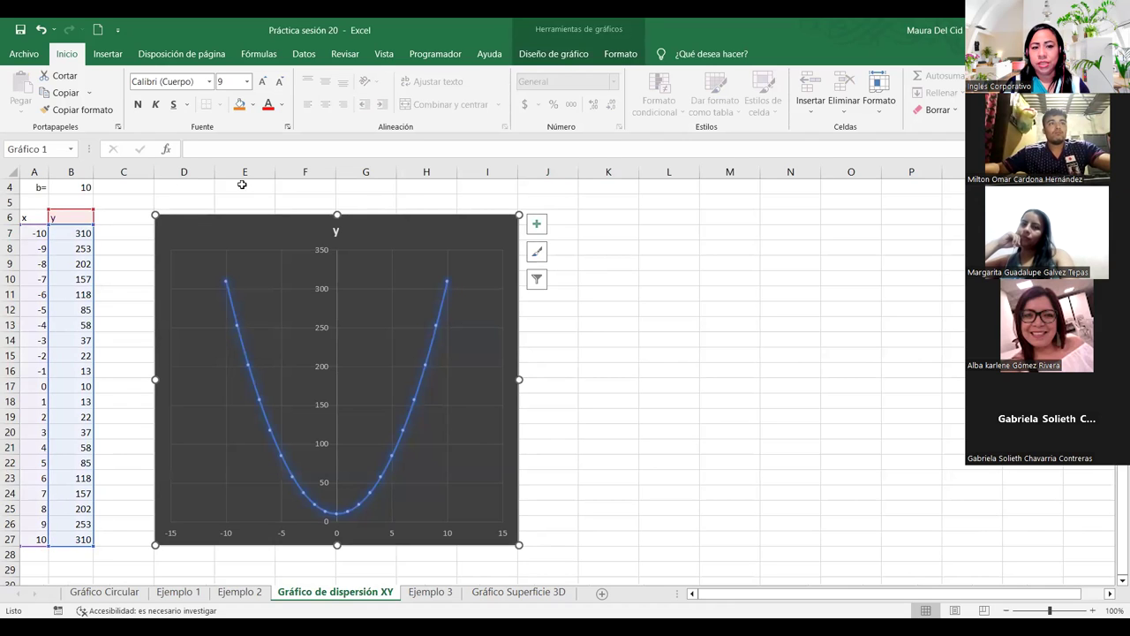
left_click(574, 53)
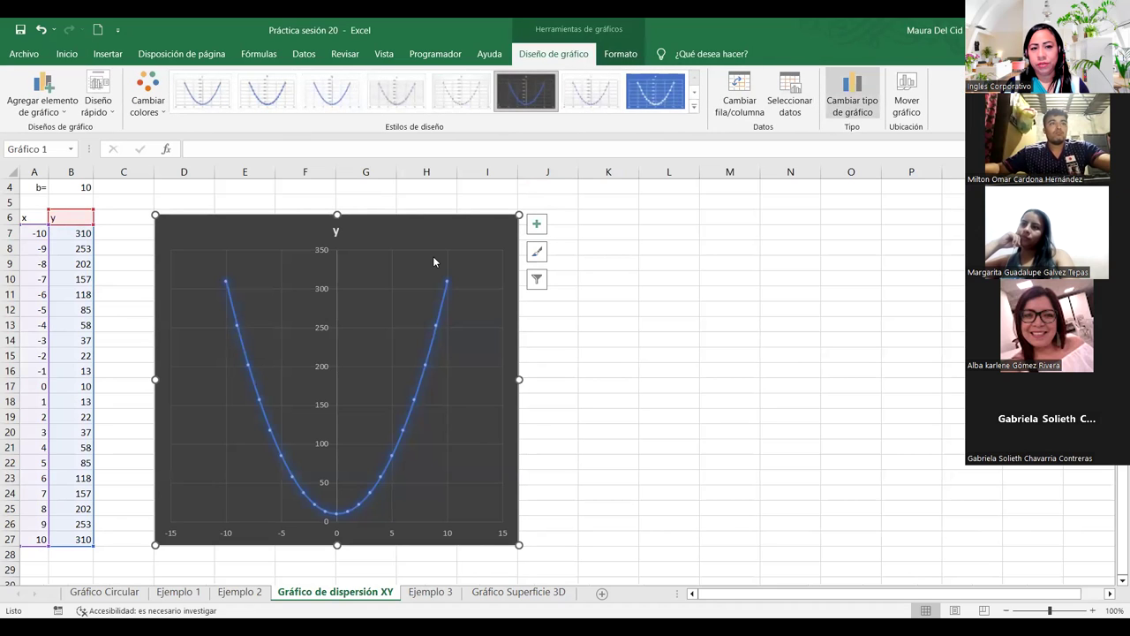
left_click(378, 284)
left_click(386, 316)
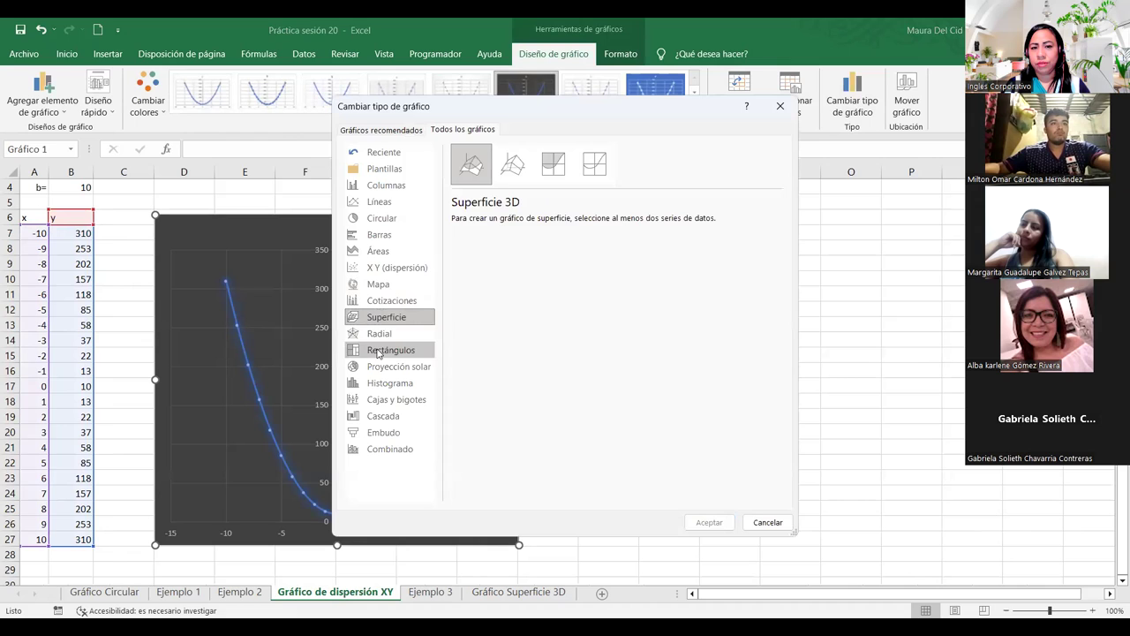
left_click(378, 336)
left_click(374, 350)
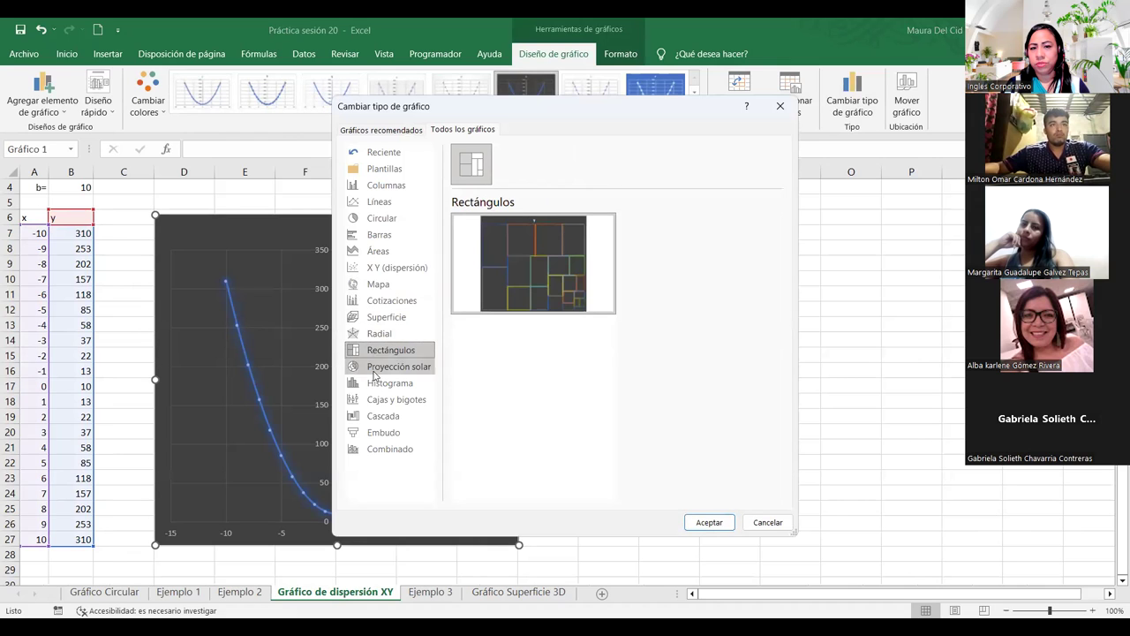
left_click(378, 384)
left_click(377, 417)
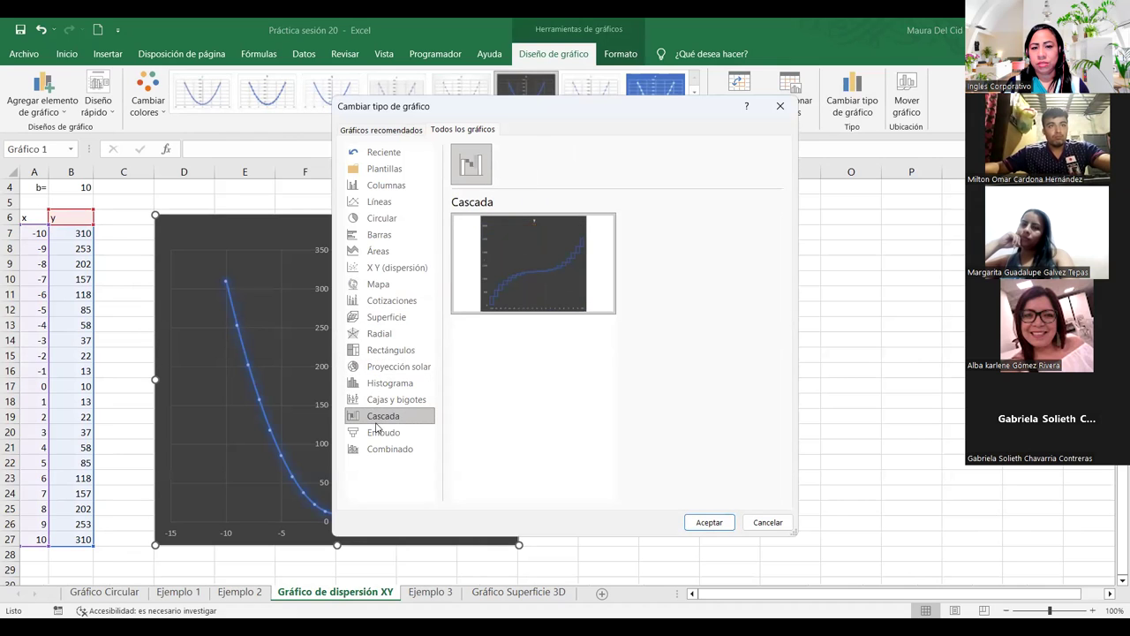
left_click(377, 431)
left_click(378, 446)
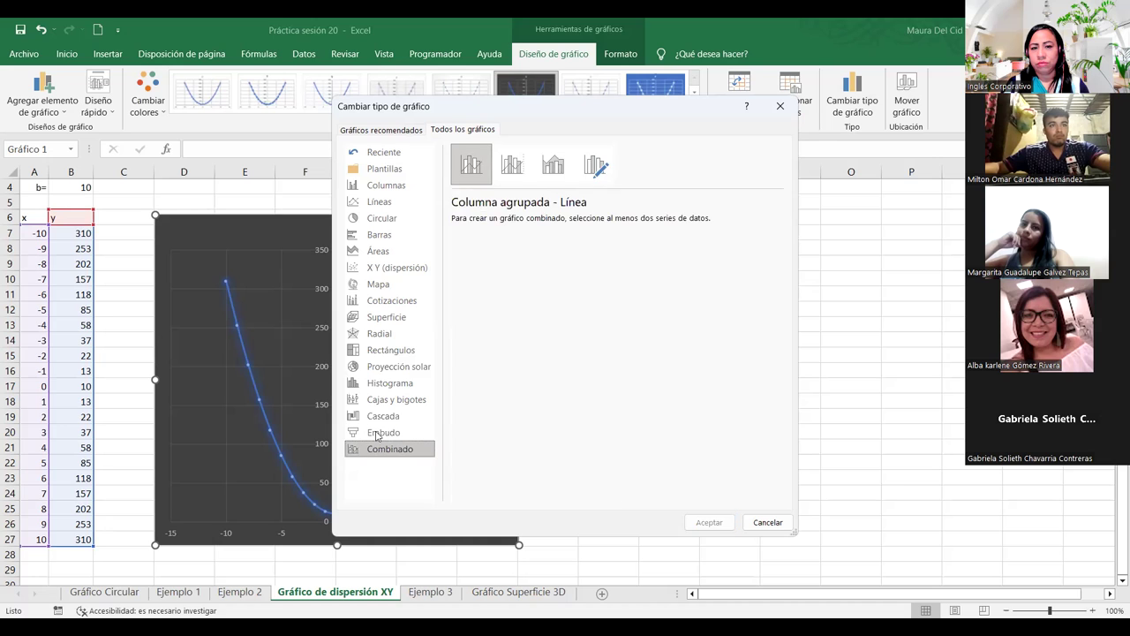
left_click(378, 283)
left_click(380, 252)
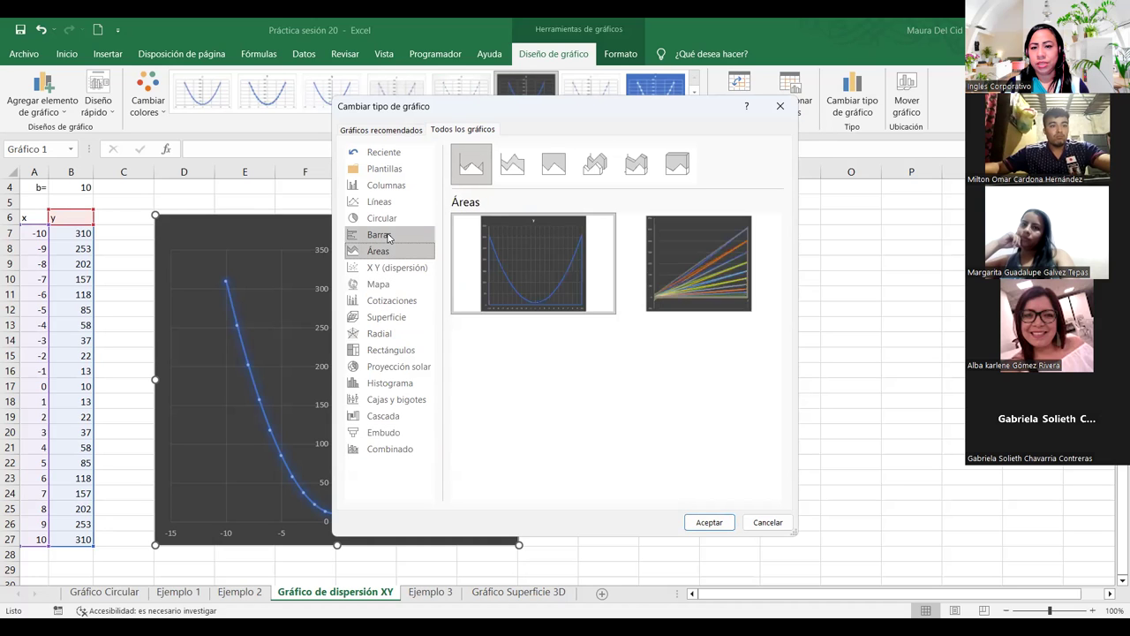
left_click(388, 235)
left_click(385, 218)
left_click(388, 204)
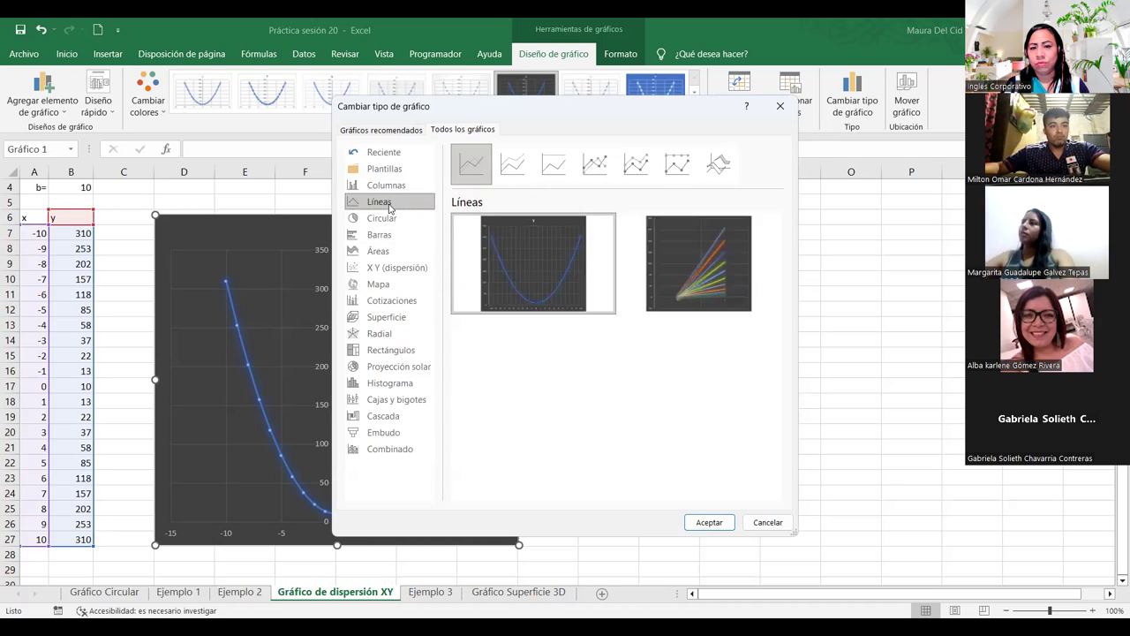
left_click(385, 185)
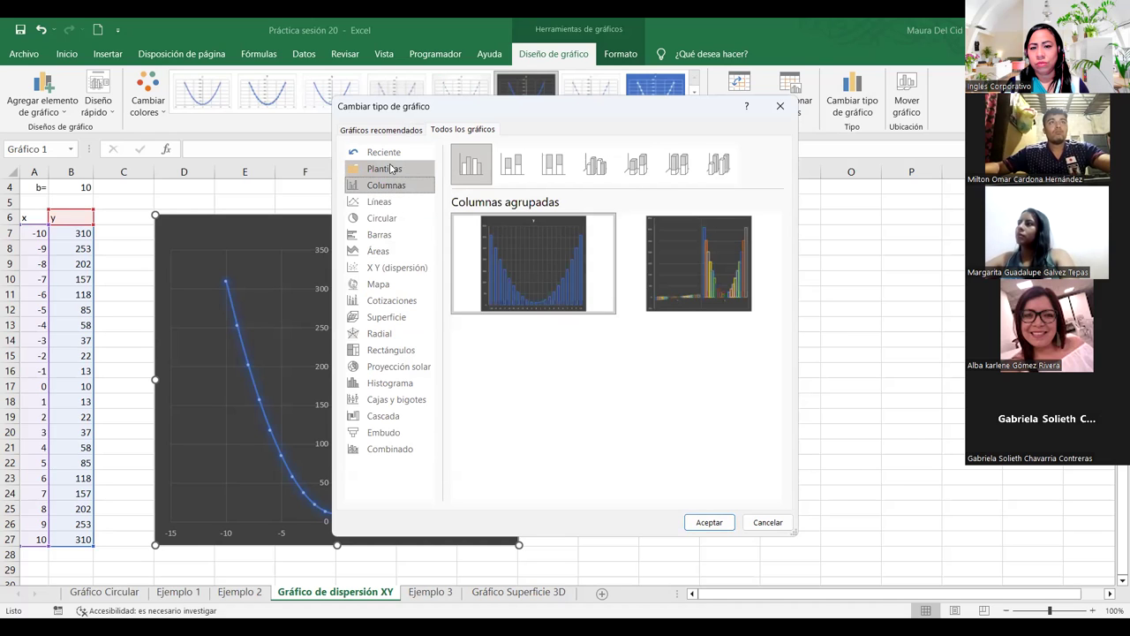
left_click(391, 169)
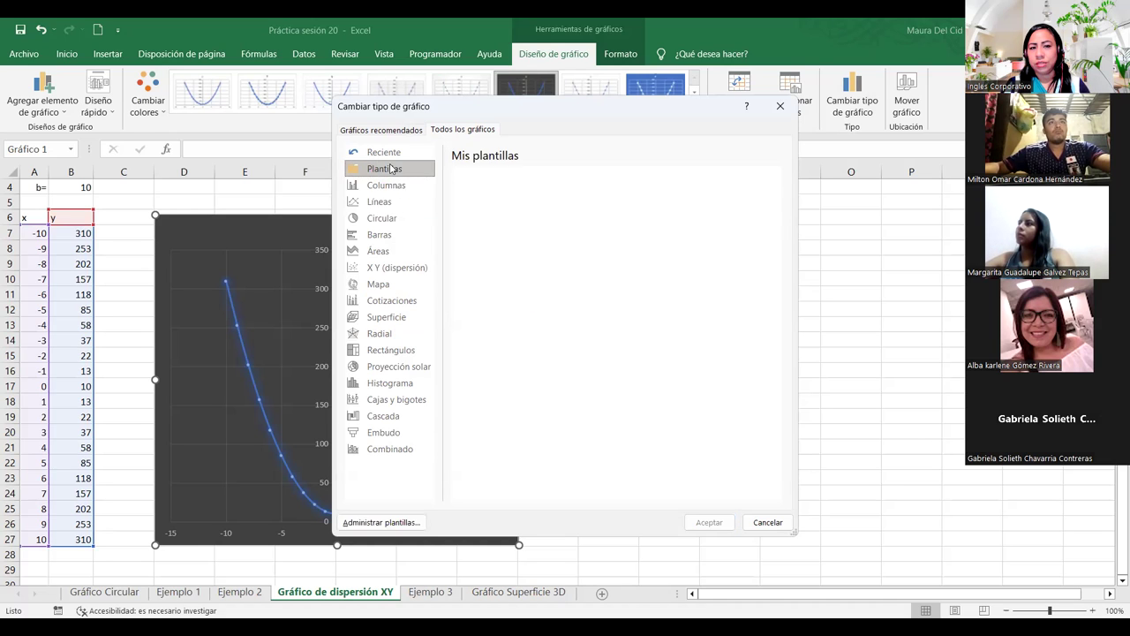
left_click(395, 268)
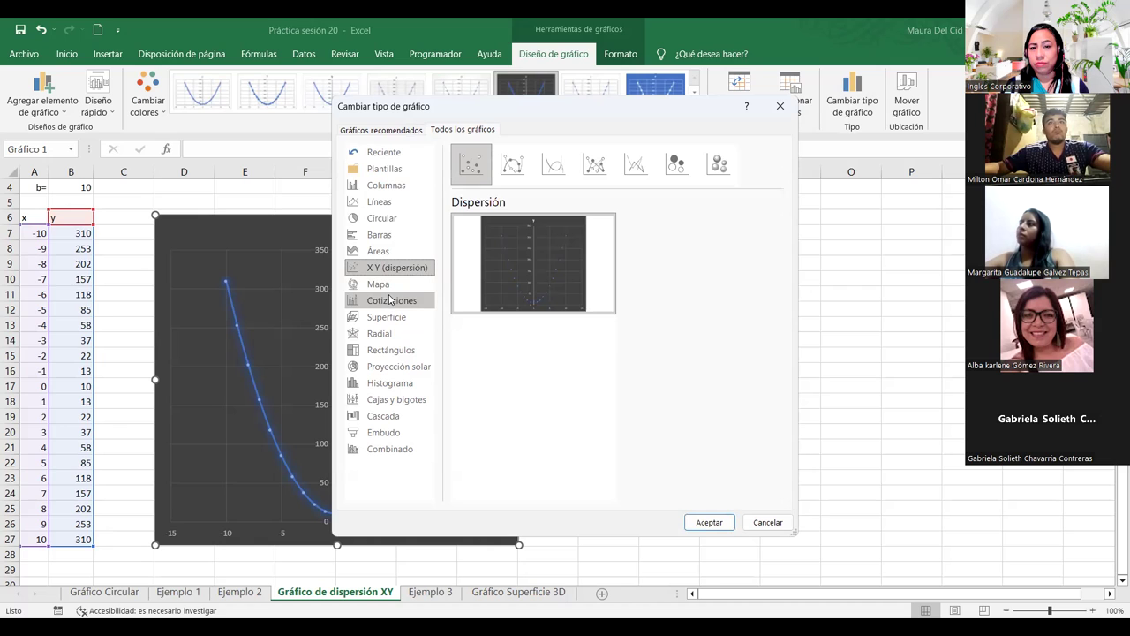
left_click(554, 164)
left_click(594, 164)
left_click(649, 167)
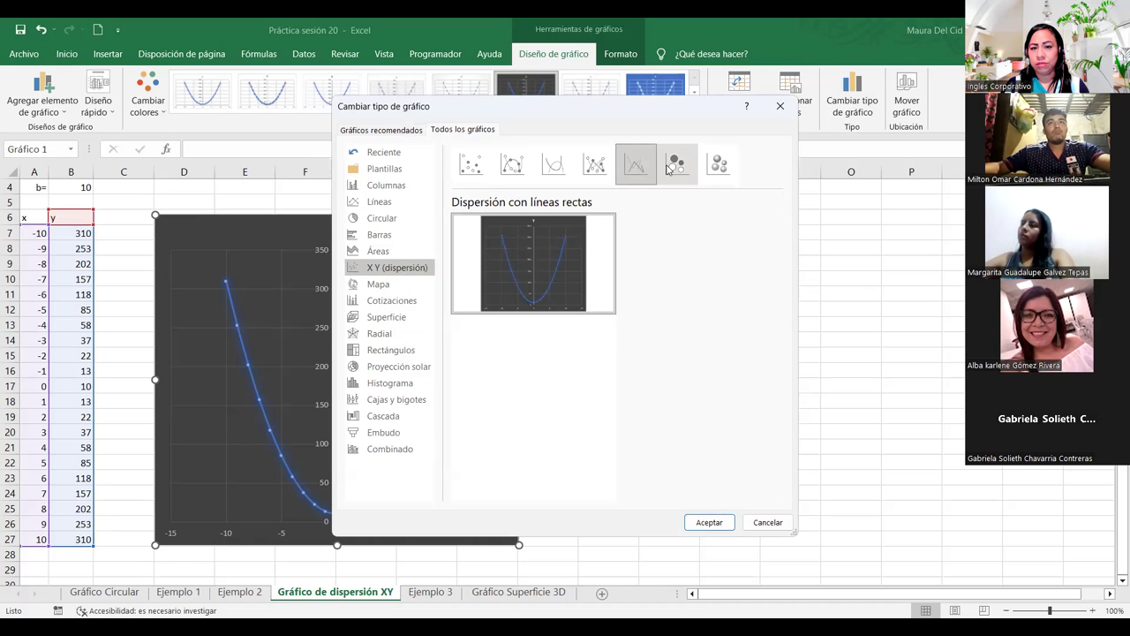
left_click(669, 167)
left_click(723, 167)
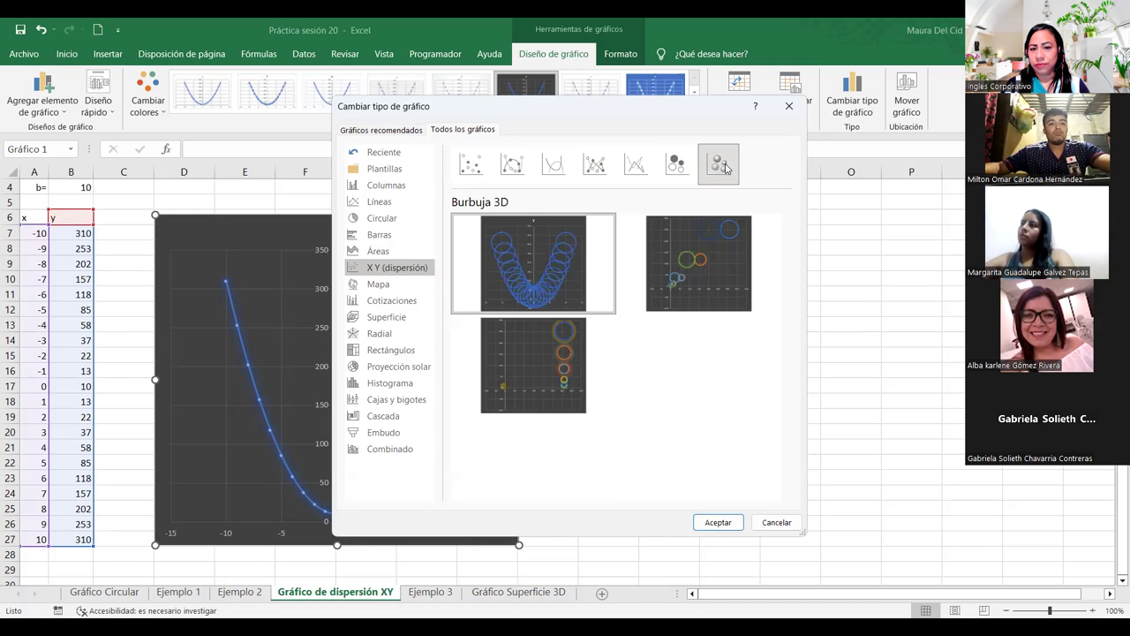
left_click(788, 106)
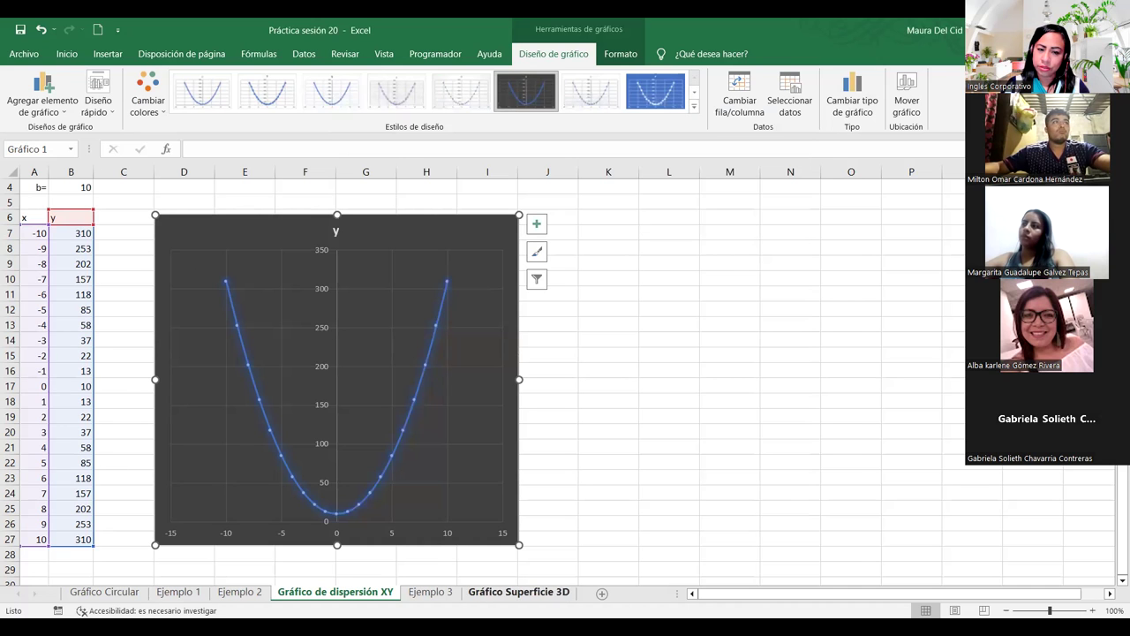
Step: Review the Ejemplo 3 sheet's example surface chart, then switch to the Gráfico Superficie 3D sheet
left_click(430, 592)
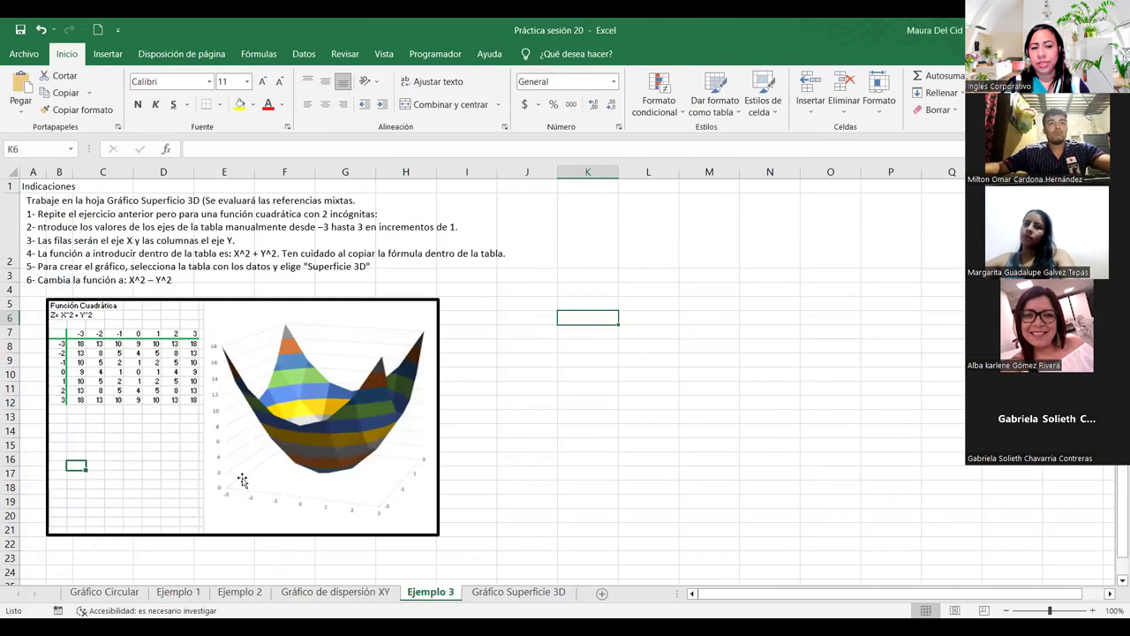
left_click(357, 404)
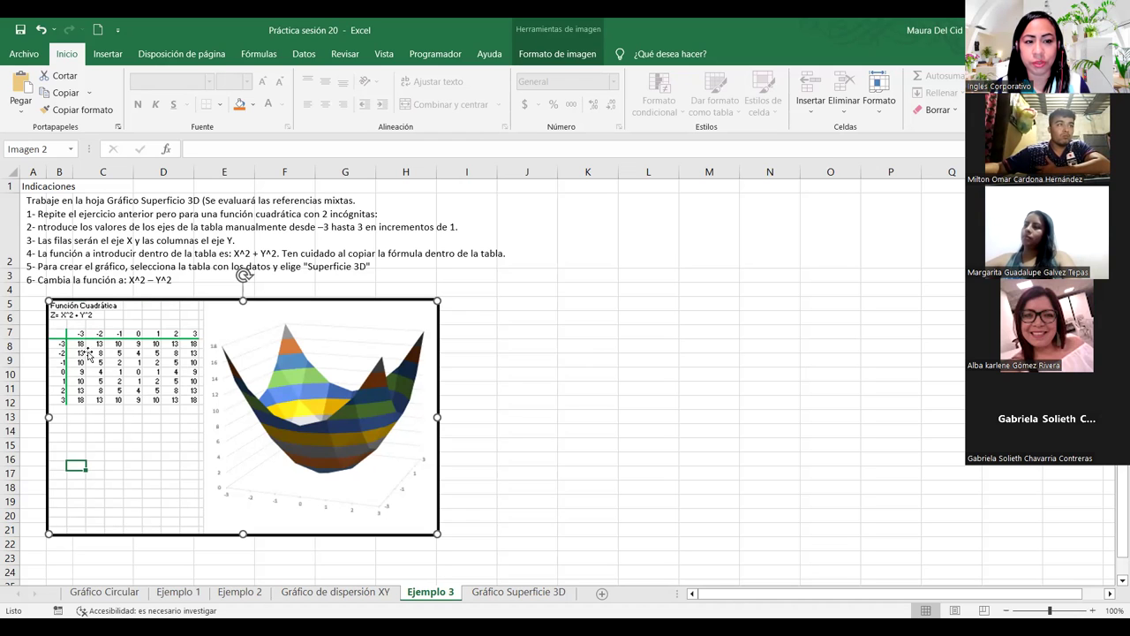
left_click(487, 591)
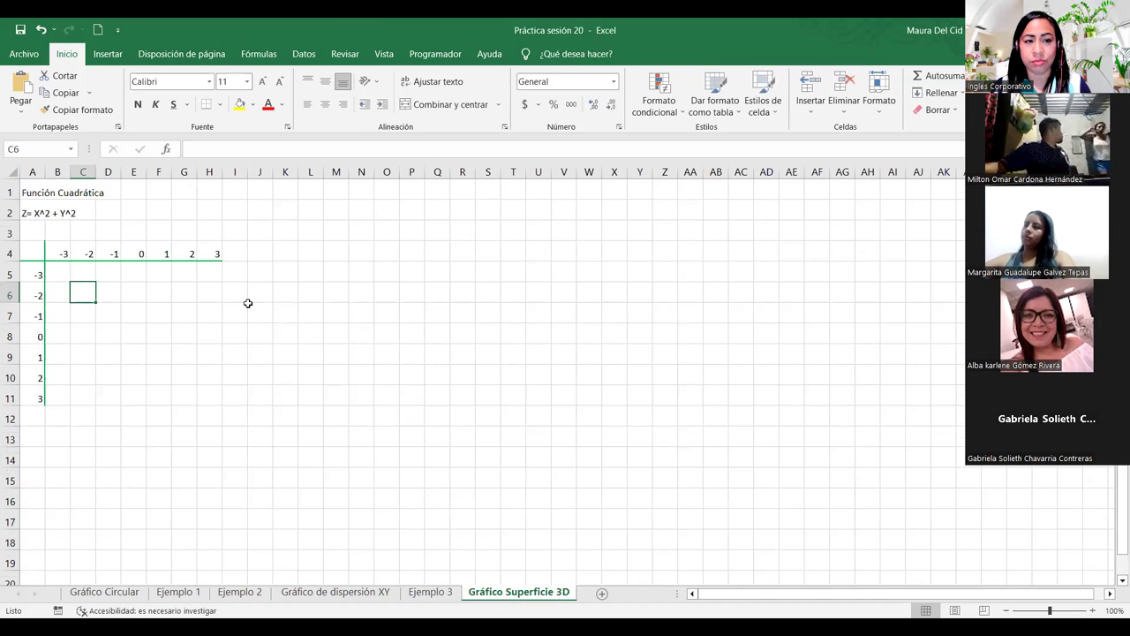
left_click(60, 272)
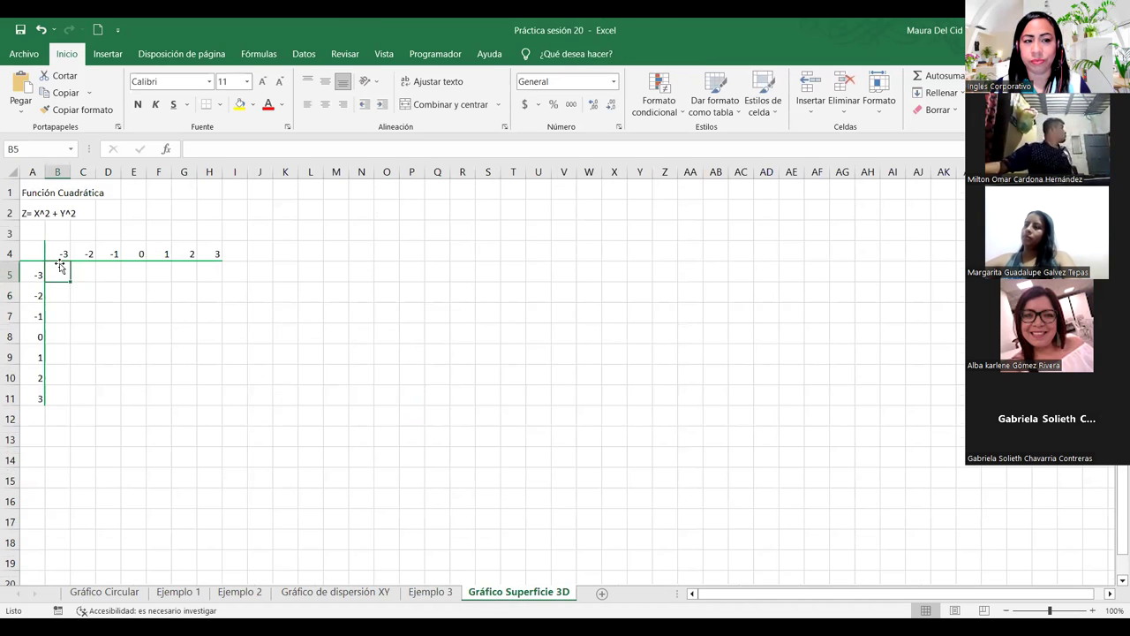
left_click(1092, 611)
left_click(1092, 610)
left_click(1092, 611)
left_click(1092, 610)
left_click(1093, 610)
left_click(1092, 609)
left_click(1092, 609)
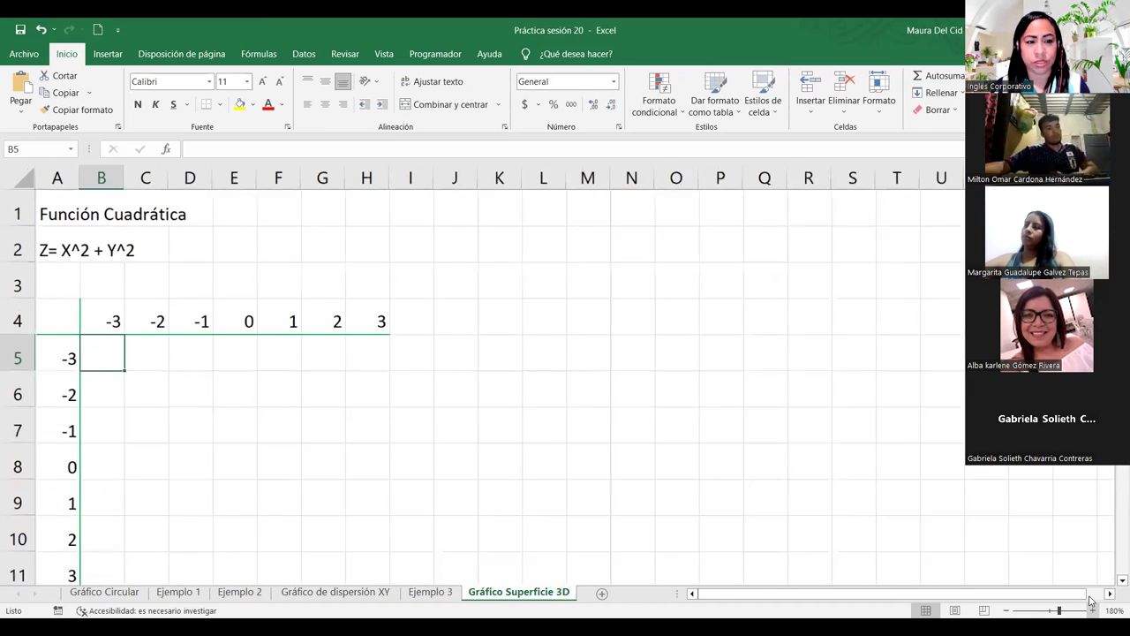
left_click(1093, 609)
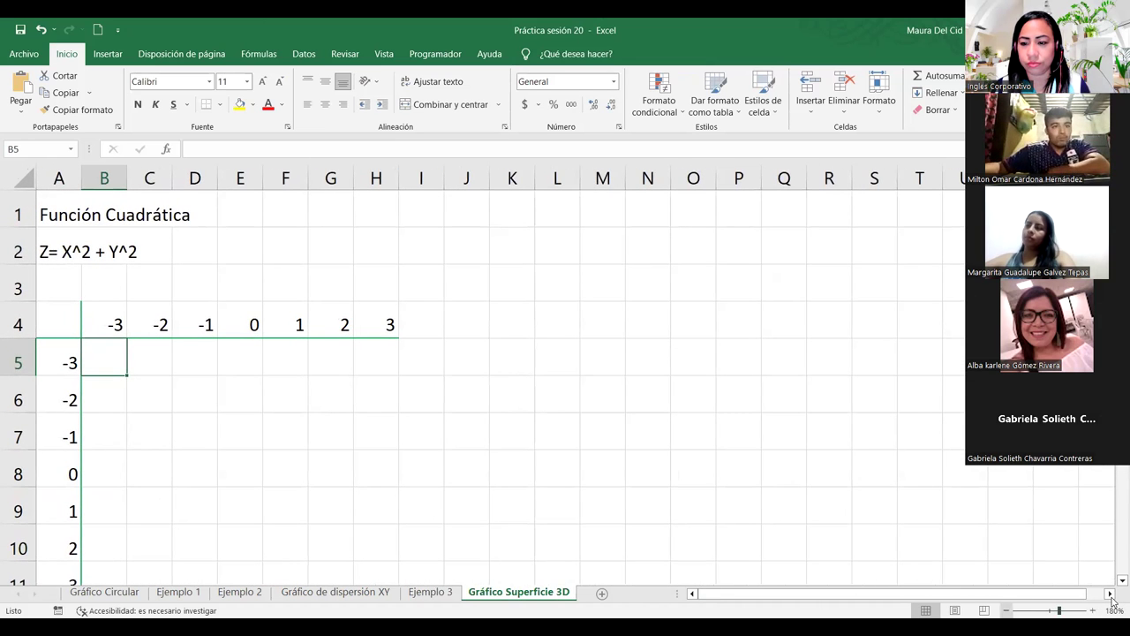
left_click(1007, 610)
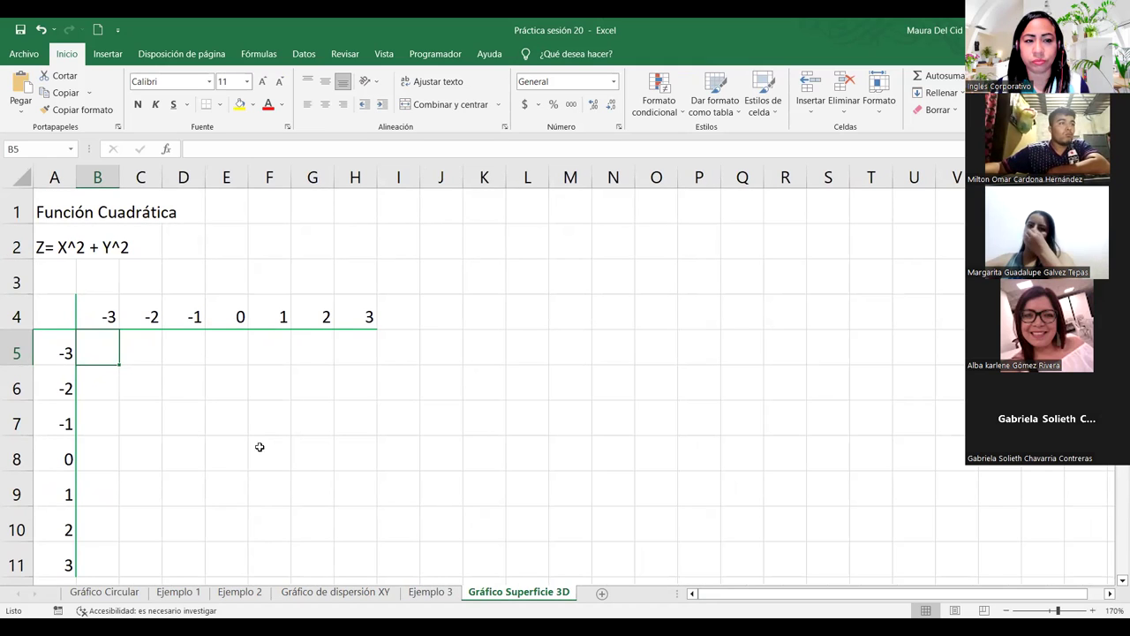
left_click(323, 592)
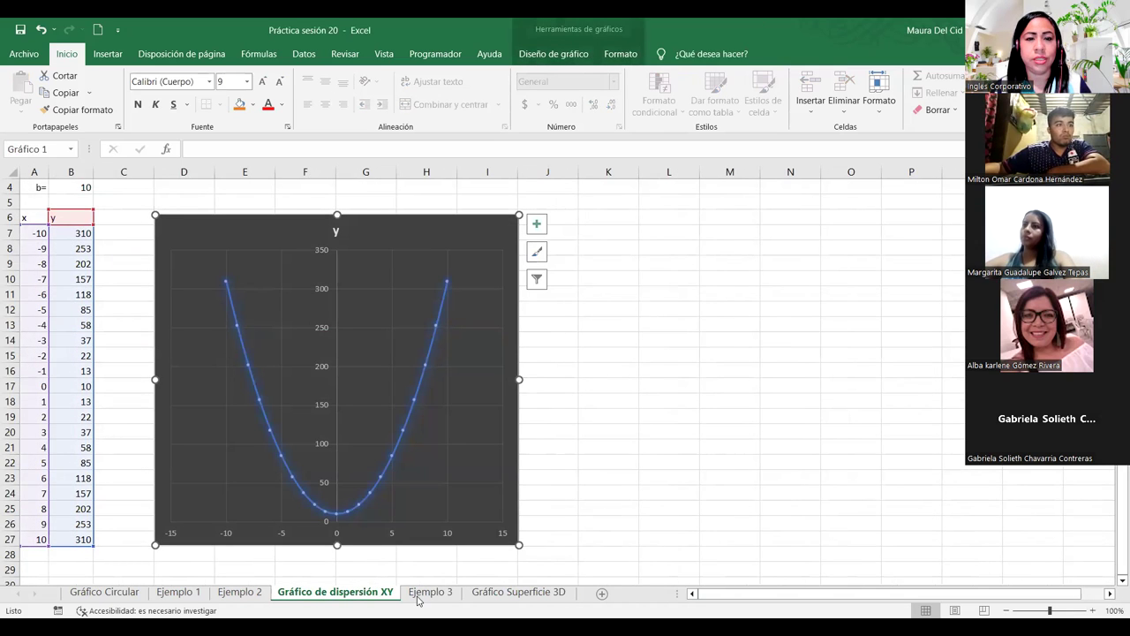
key("ctrl+Page_Down")
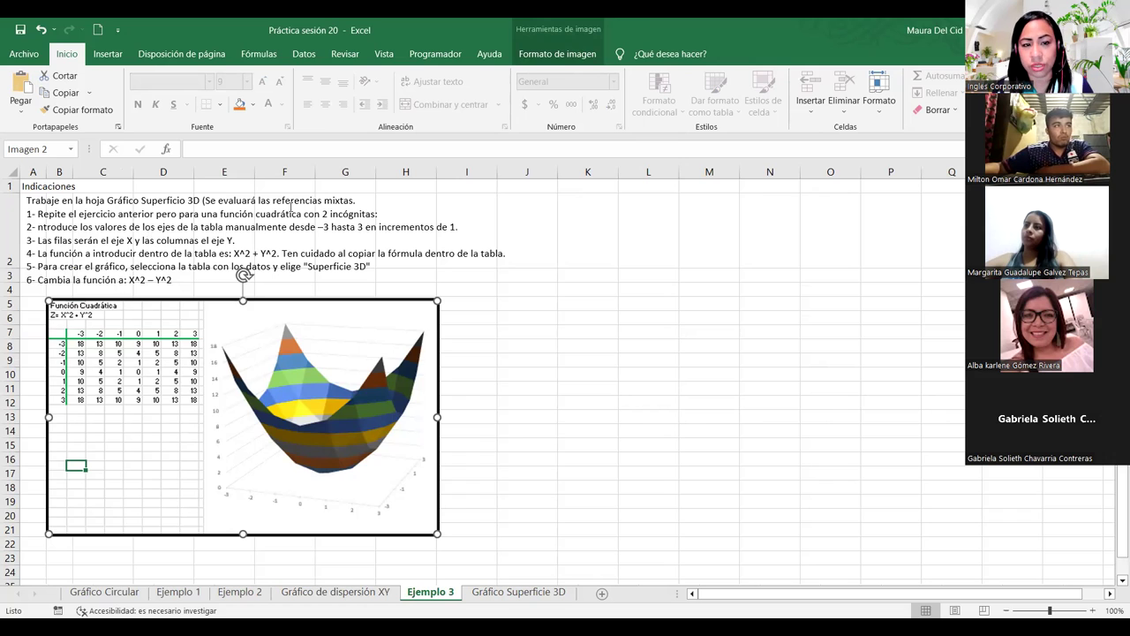
left_click(518, 592)
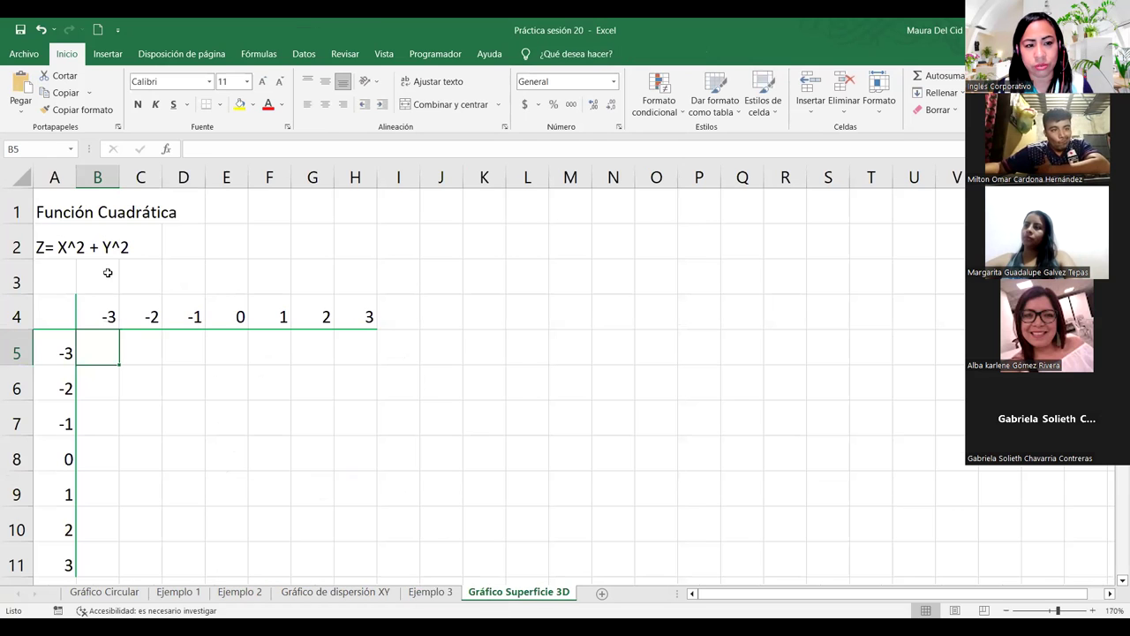
left_click(97, 306)
left_click(351, 323)
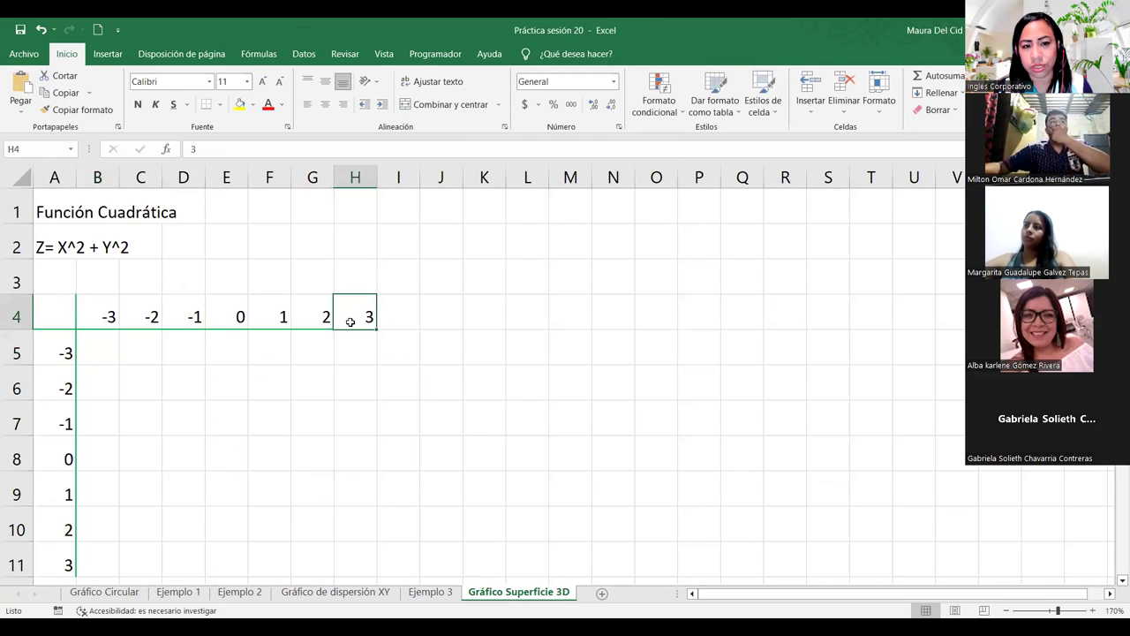
left_click(18, 316)
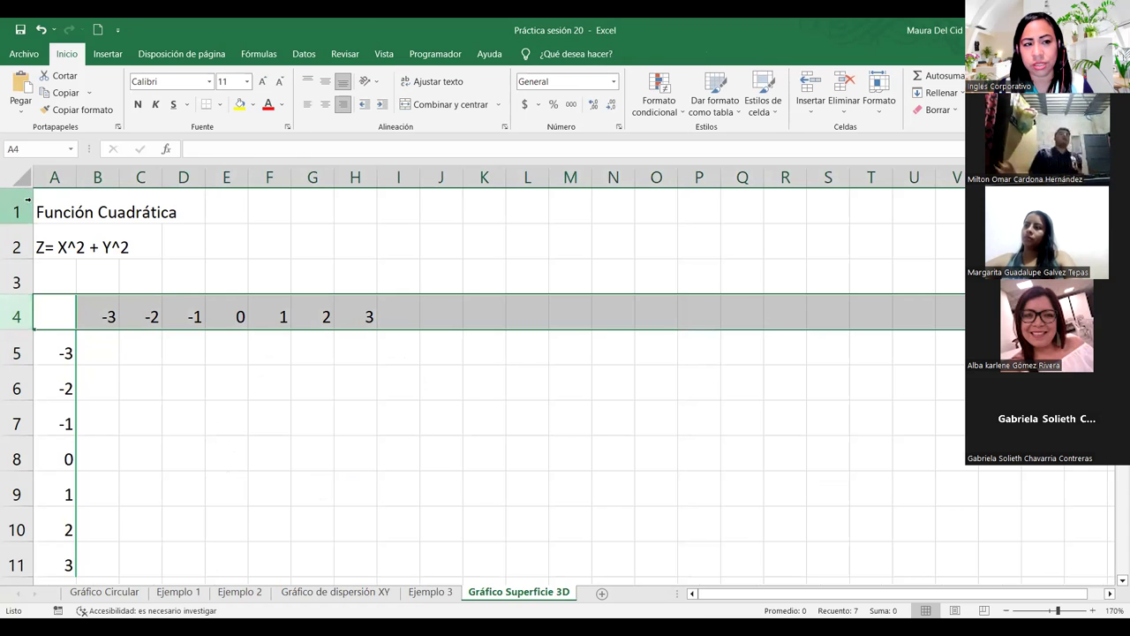
left_click(53, 314)
left_click(103, 356)
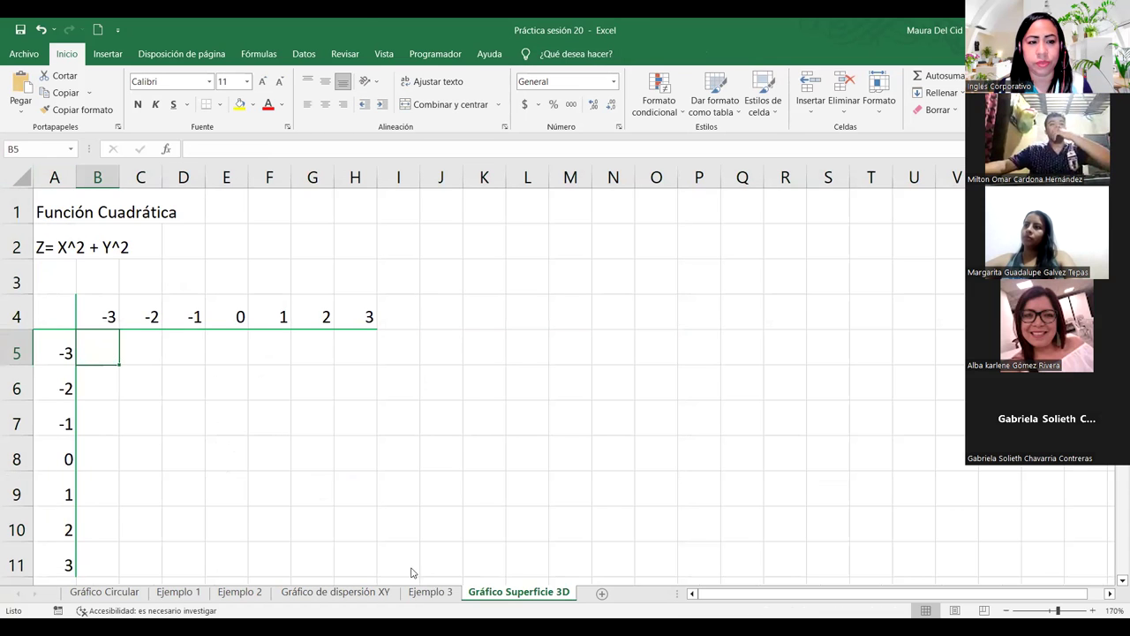
left_click(426, 590)
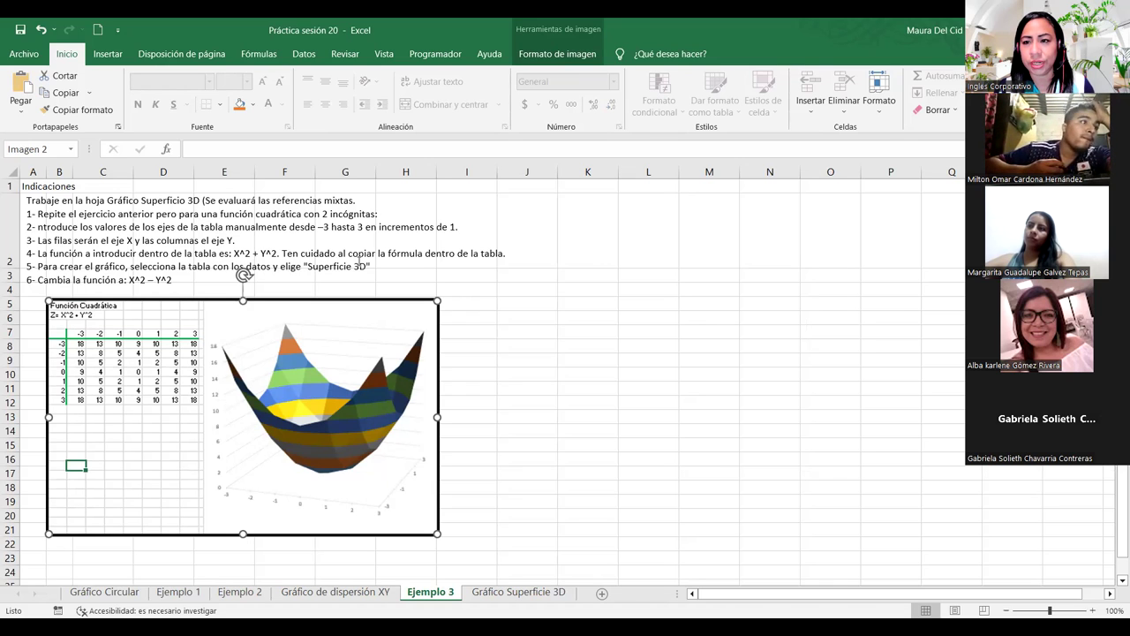
left_click(516, 592)
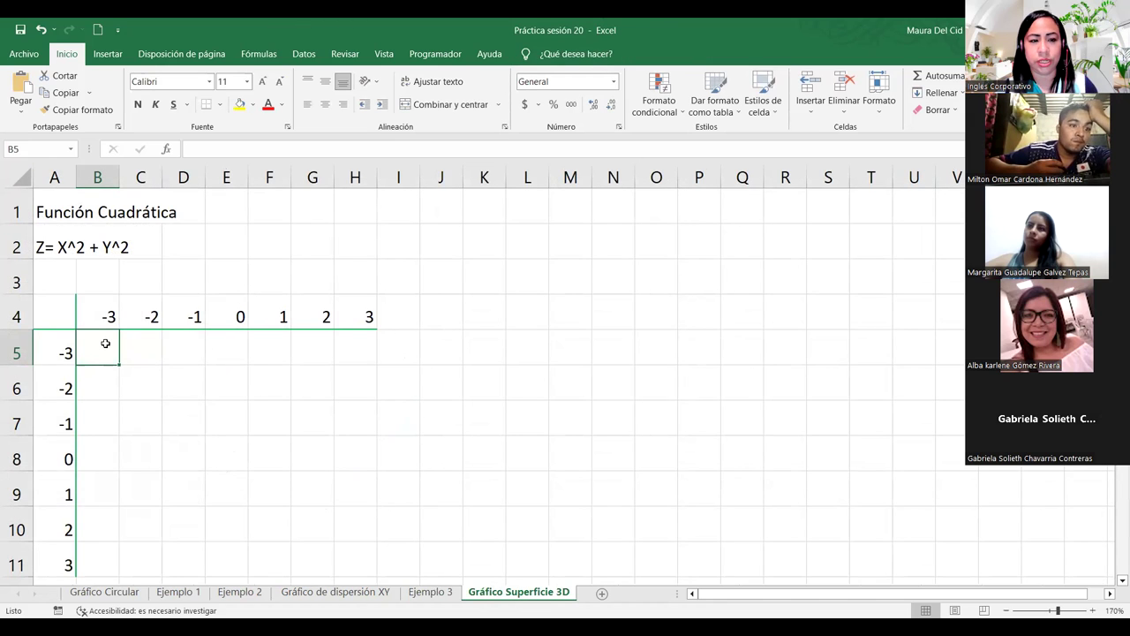
Step: Enter =A5^2+B4^2 in cell B5 and switch to in-place edit mode with F2
type("=")
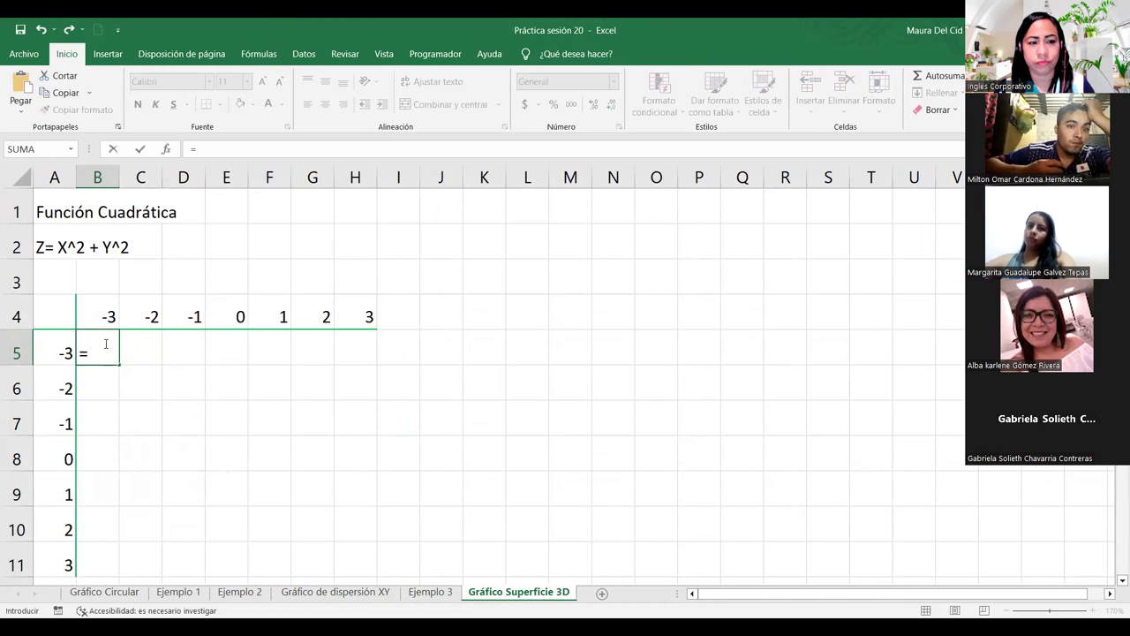
left_click(51, 345)
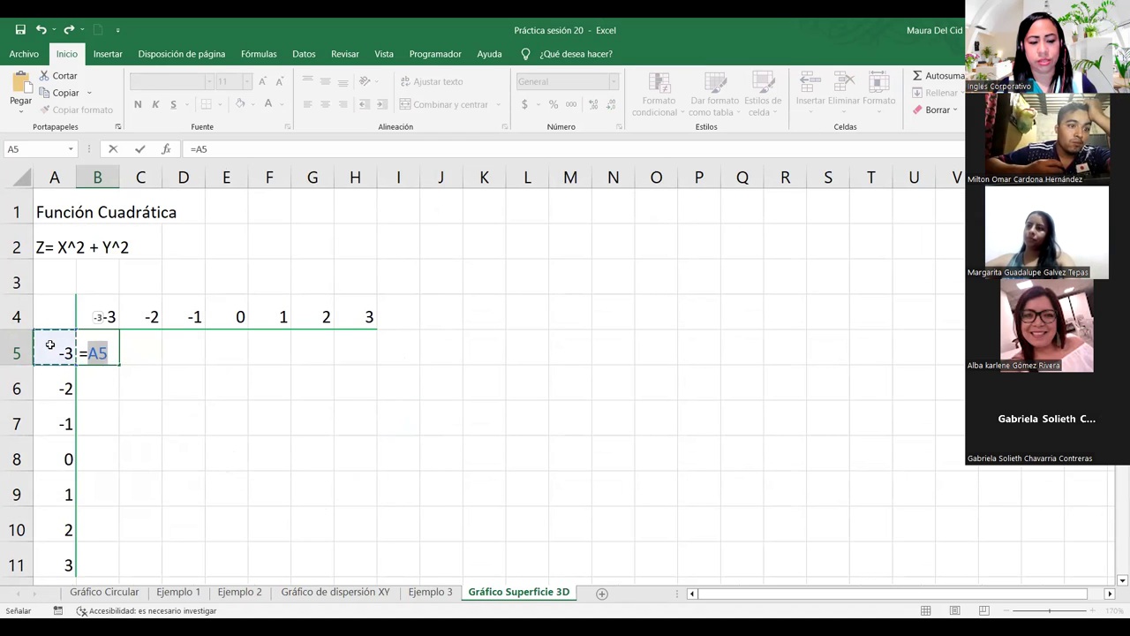
type("^2")
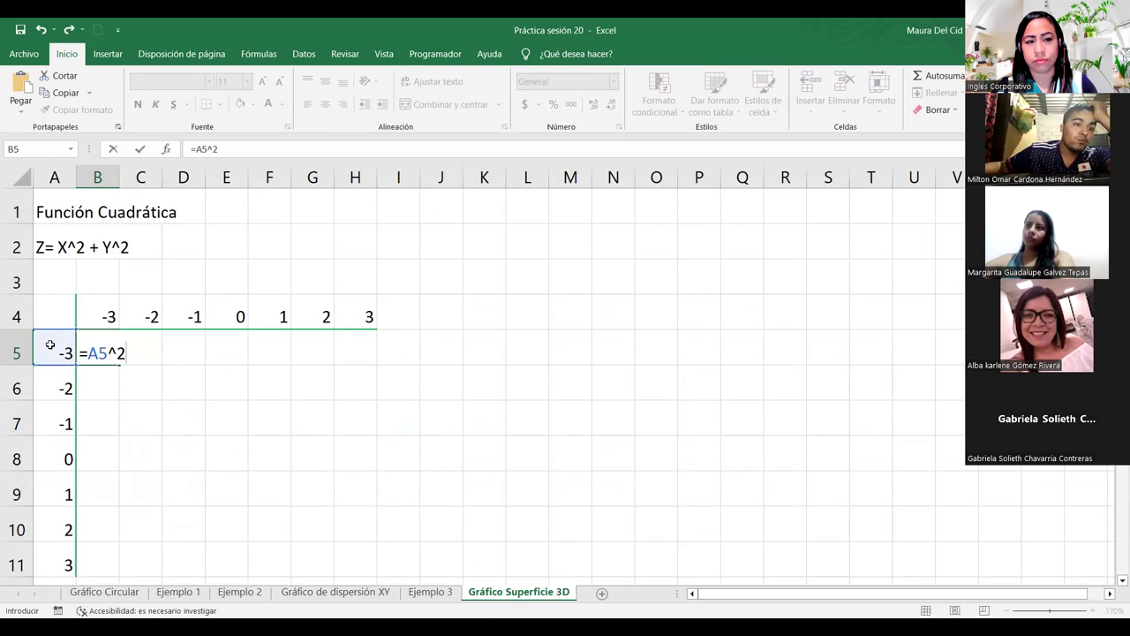
type("+")
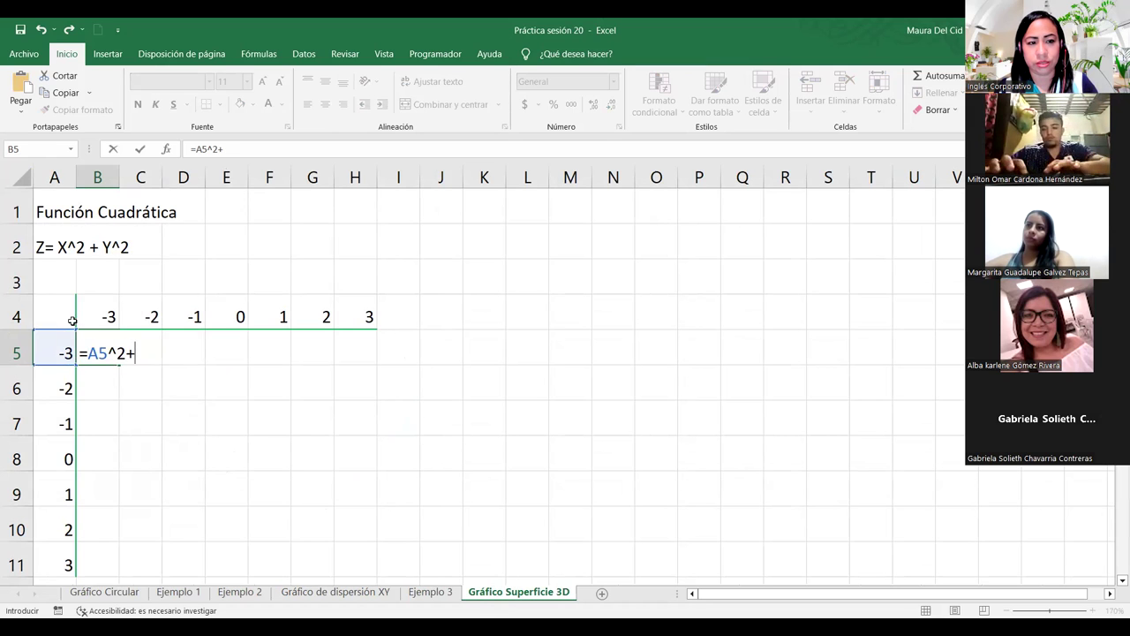
left_click(94, 314)
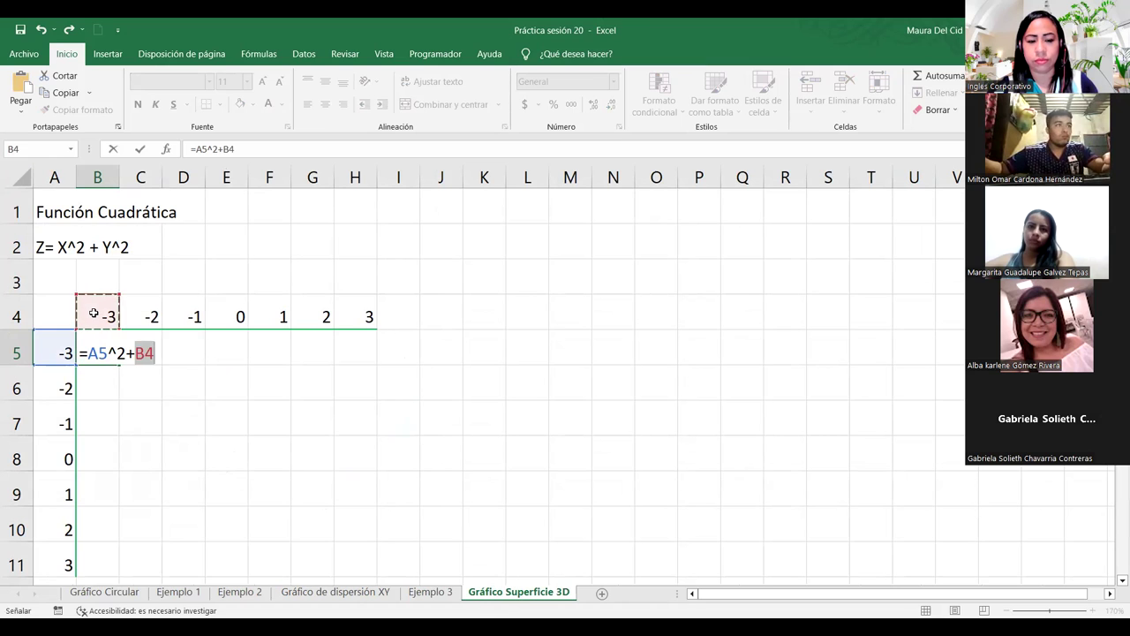
type("^2")
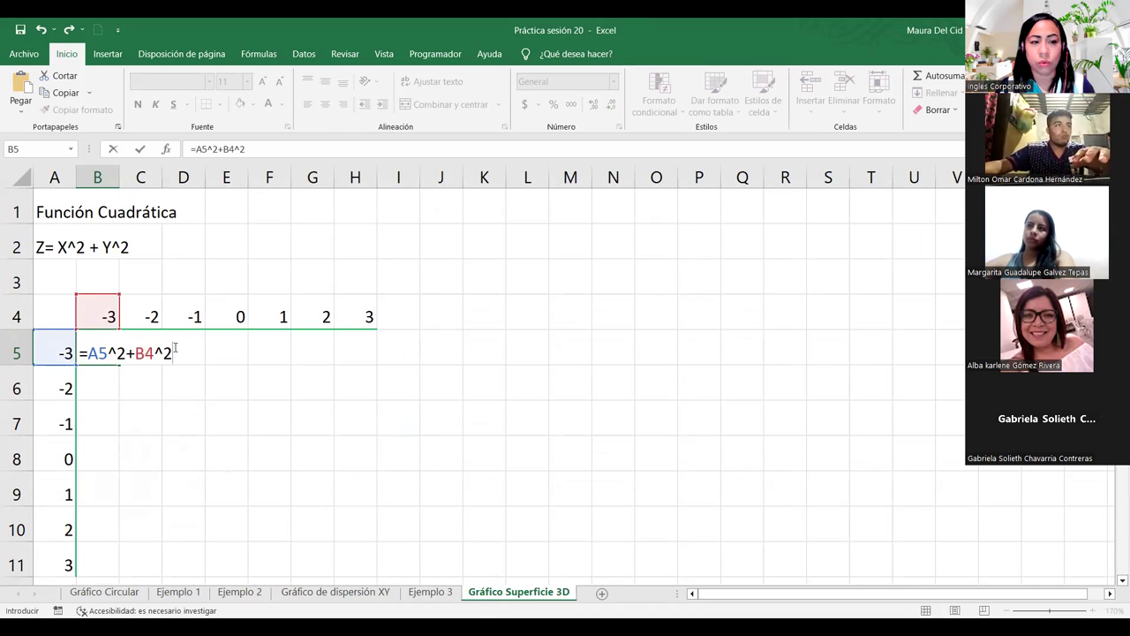
key("F2")
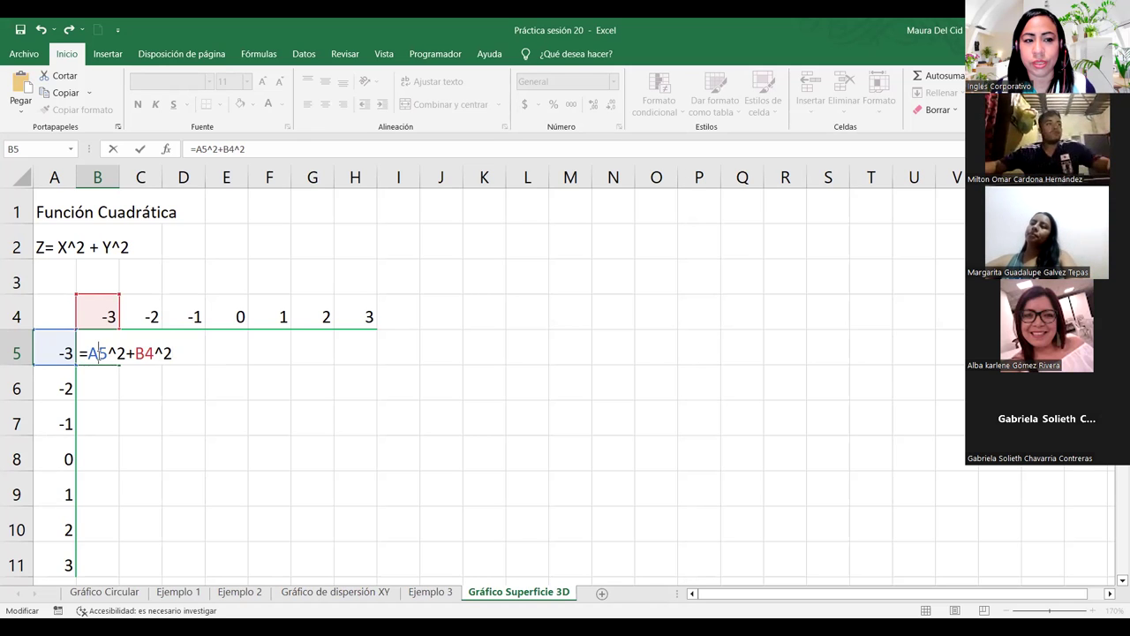
Step: Change the A5 reference in B5's formula to A$5 using F4
double_click(100, 353)
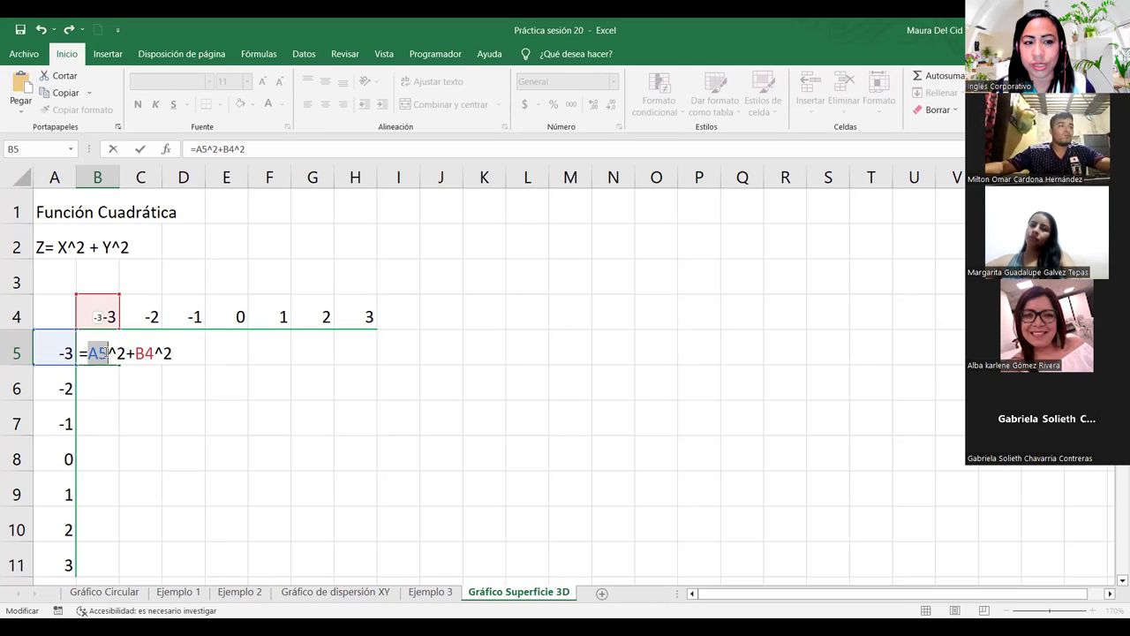
left_click(107, 353)
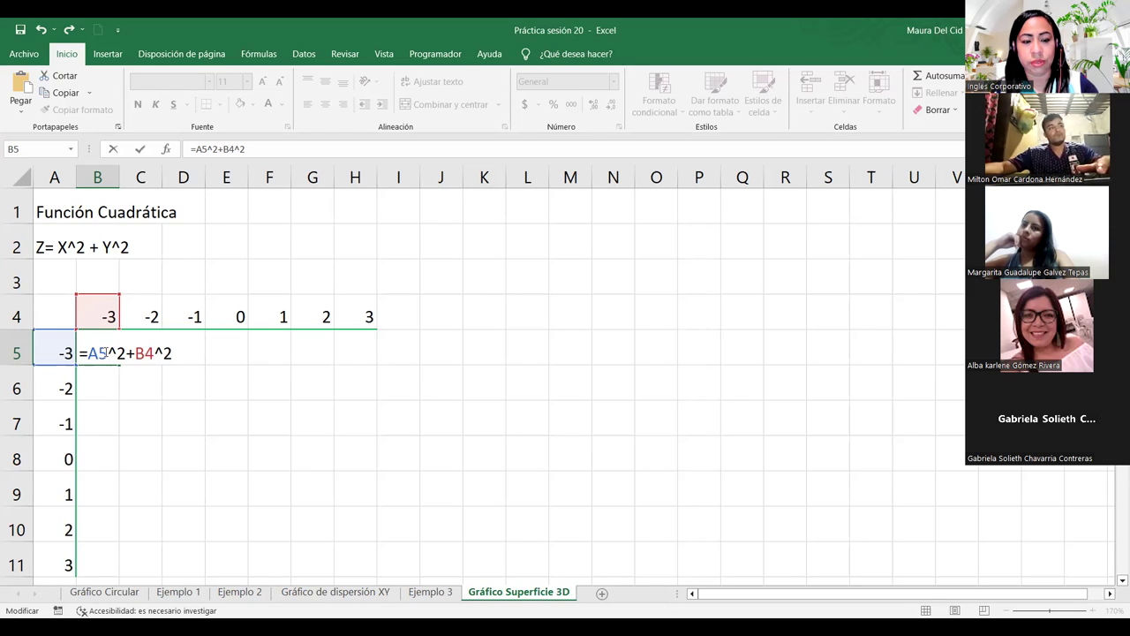
key("F4")
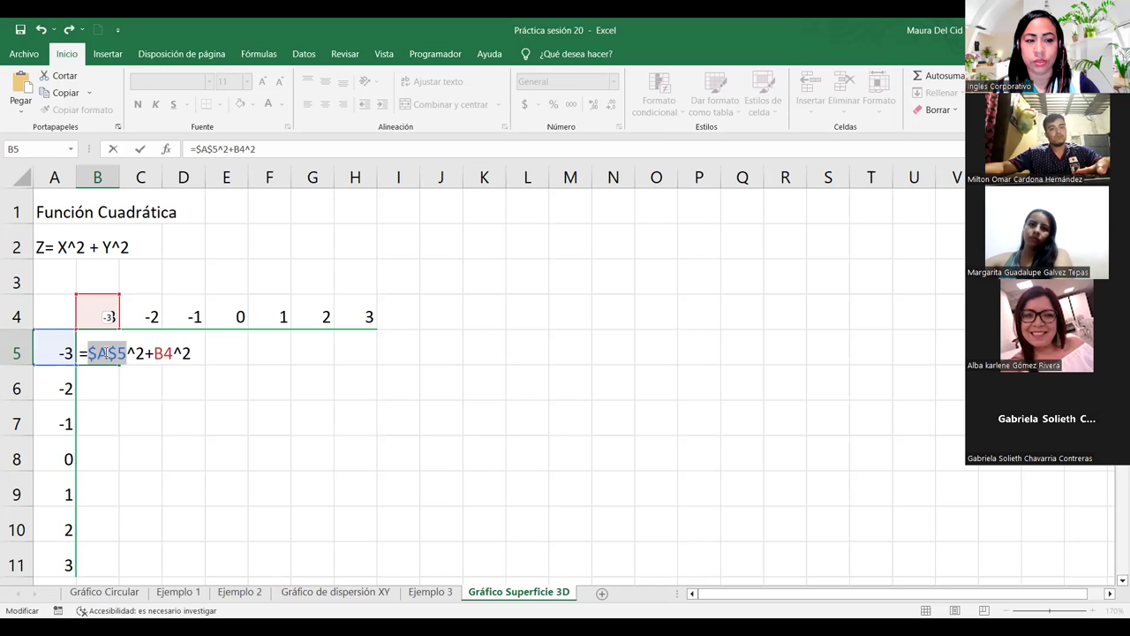
key("F4")
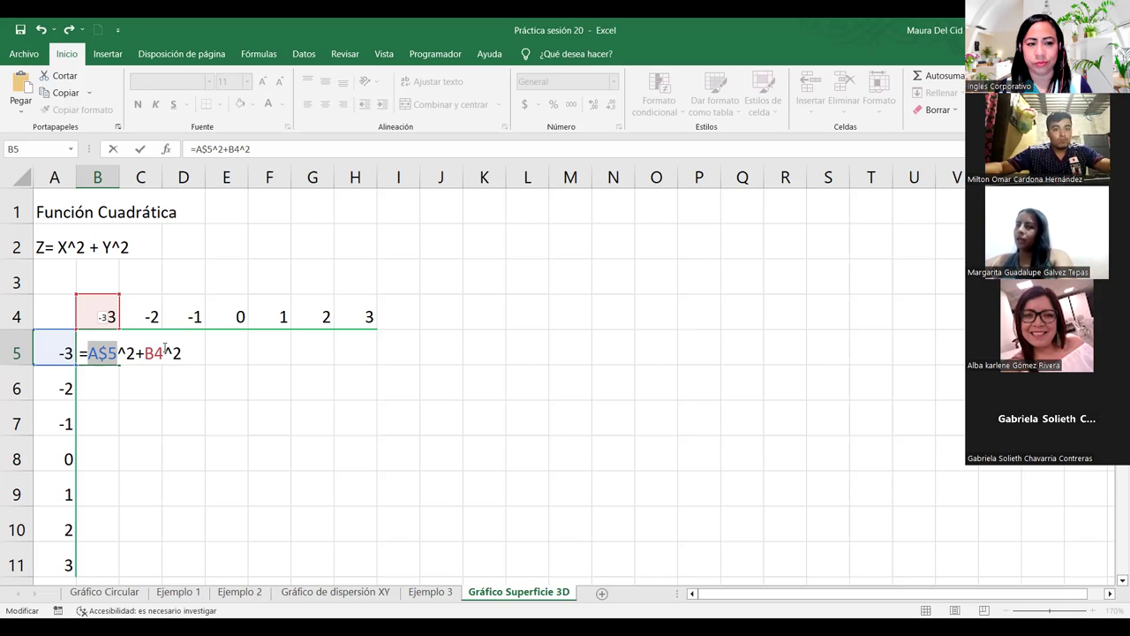
left_click(162, 352)
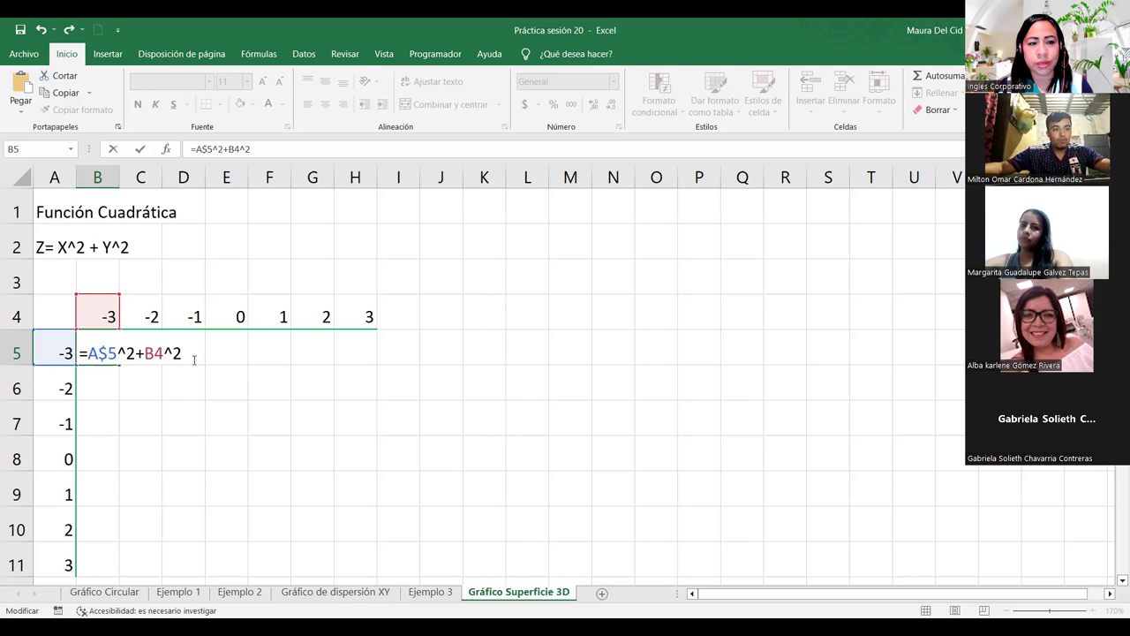
Step: Change B4 to $B4 and commit =A$5^2+$B4^2, so B5 shows 18
key("F4")
key("F4")
key("F4")
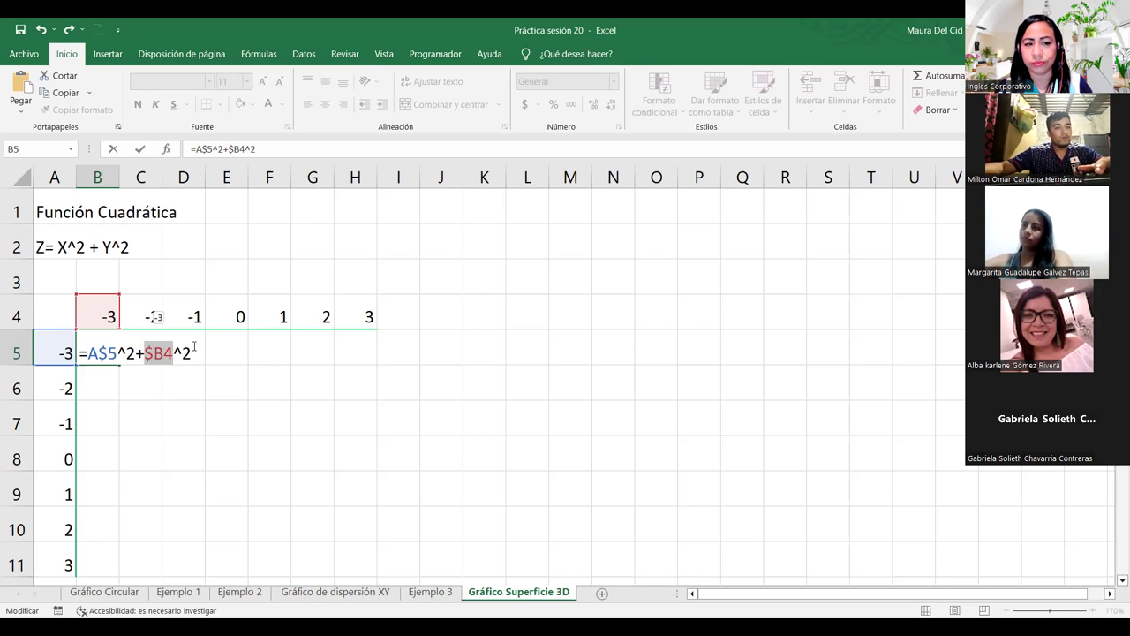
left_click(195, 352)
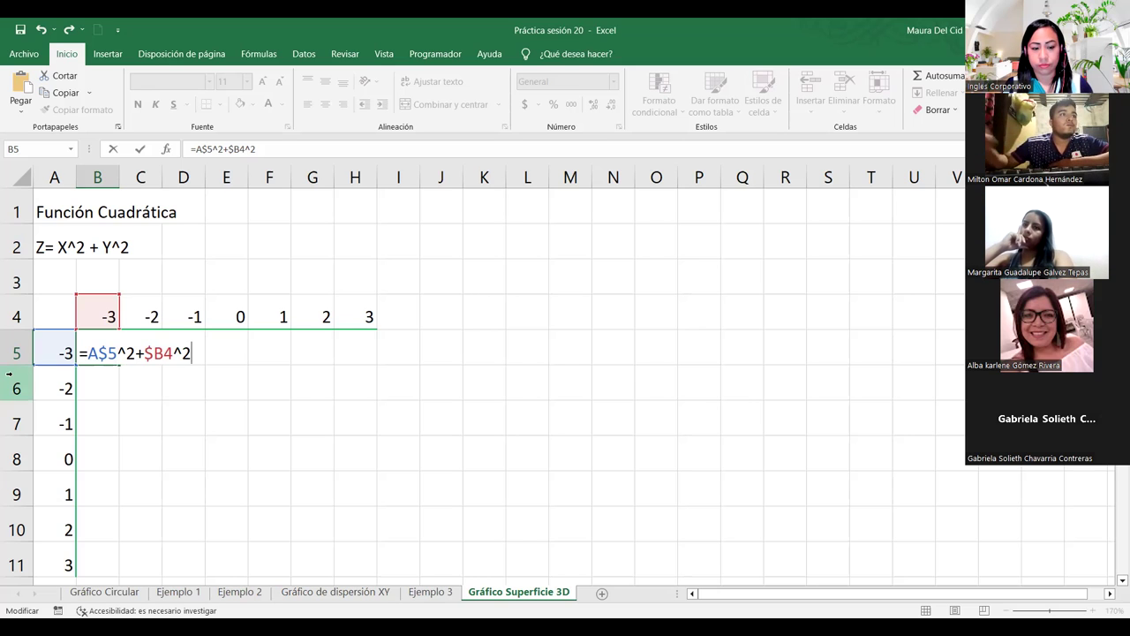
key("Return")
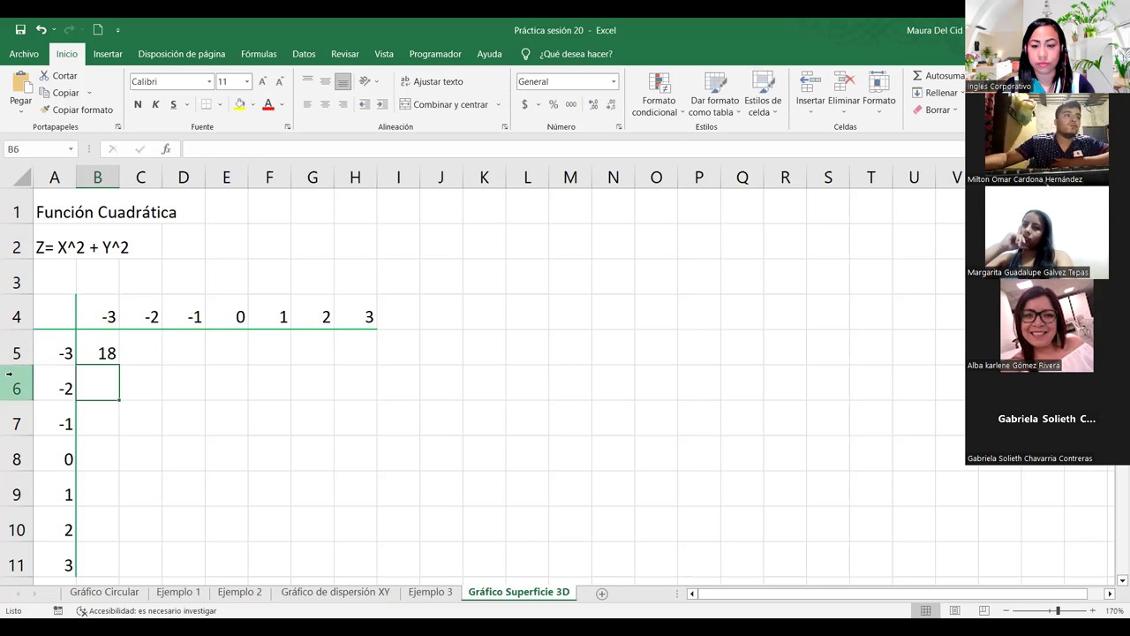
scroll(35, 397, "down", 1)
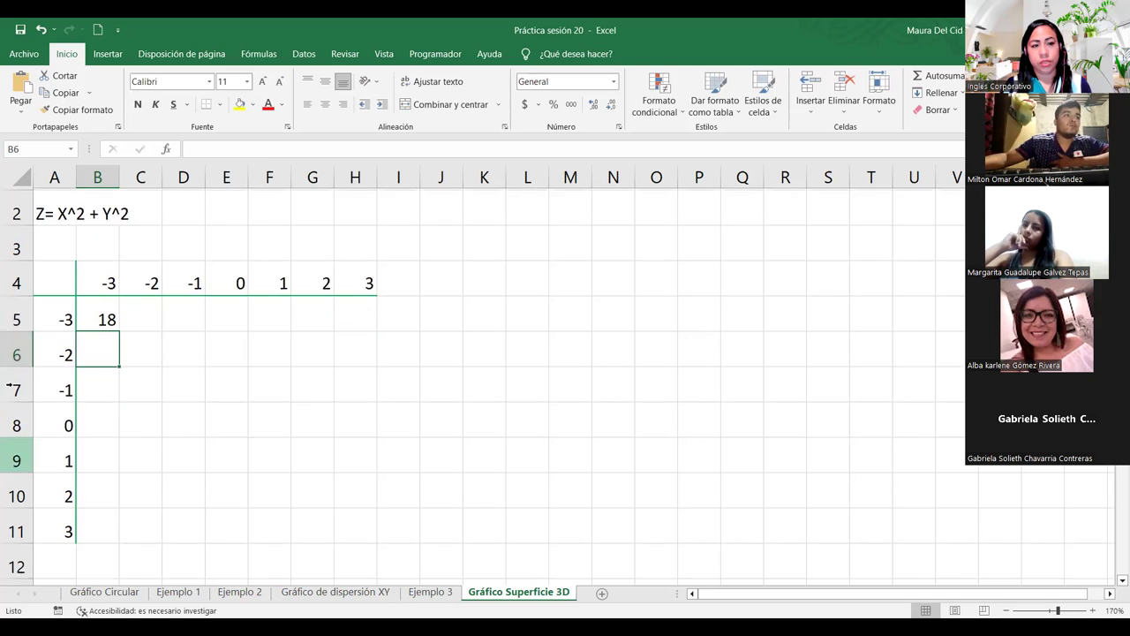
left_click(412, 592)
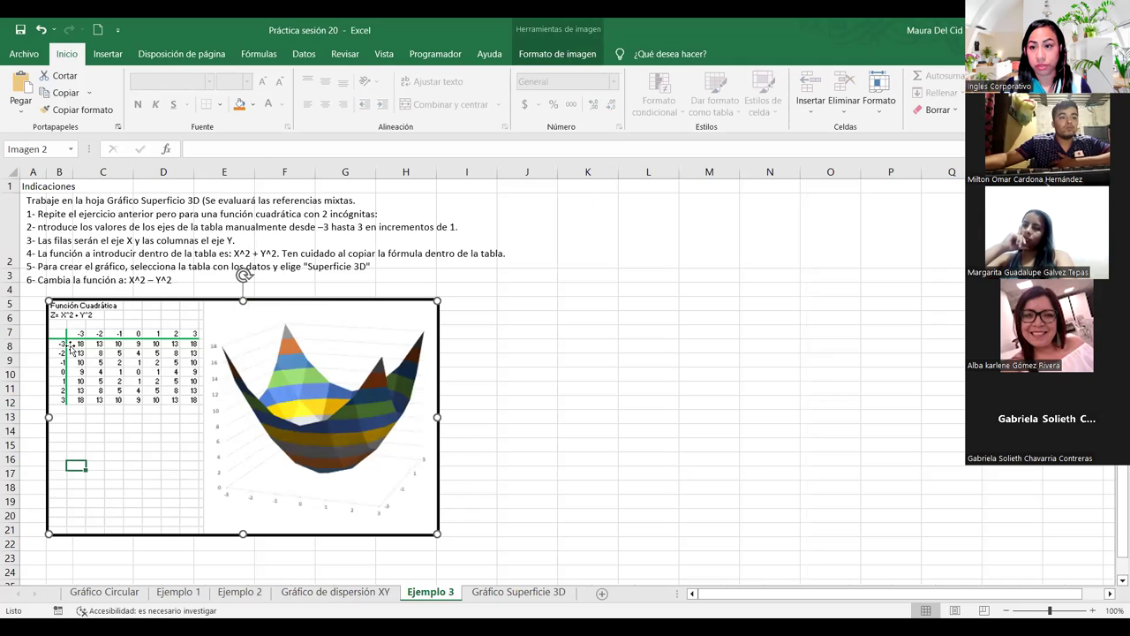
left_click(553, 592)
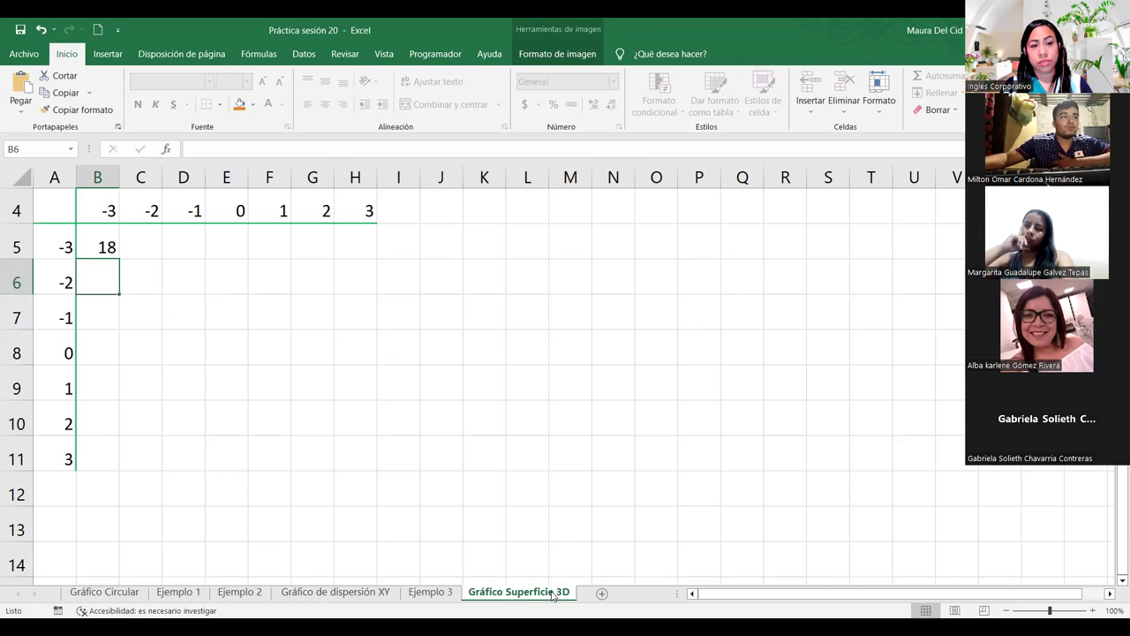
left_click(106, 248)
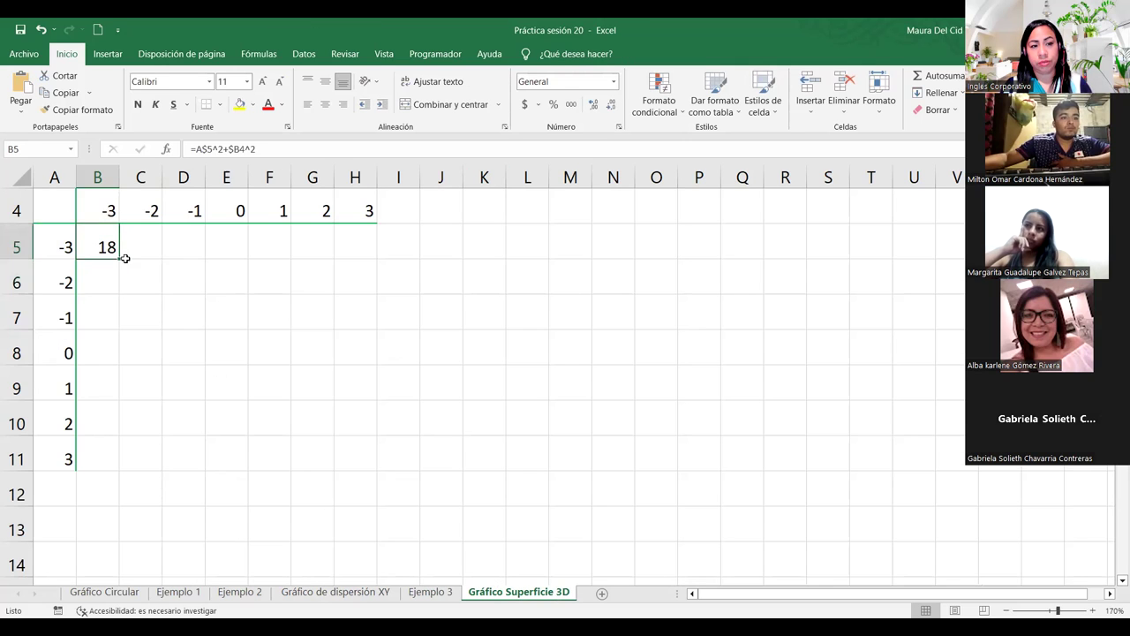
left_click_drag(119, 258, 362, 257)
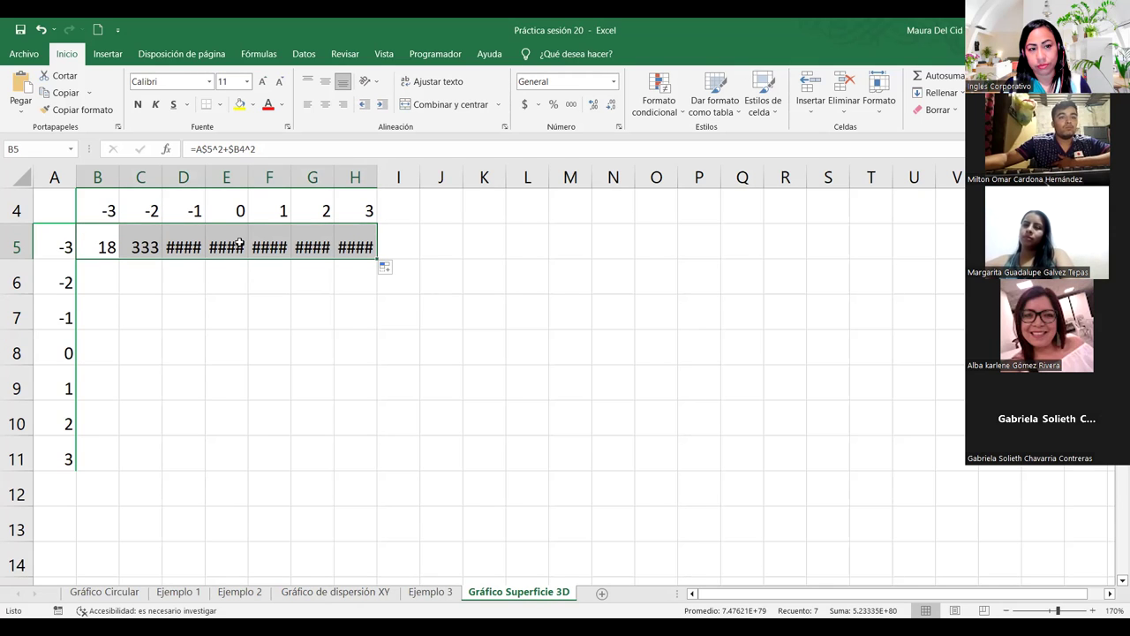
Step: Undo the row 5 fill and try new reference locks in B5's formula, then cancel
key("ctrl+z")
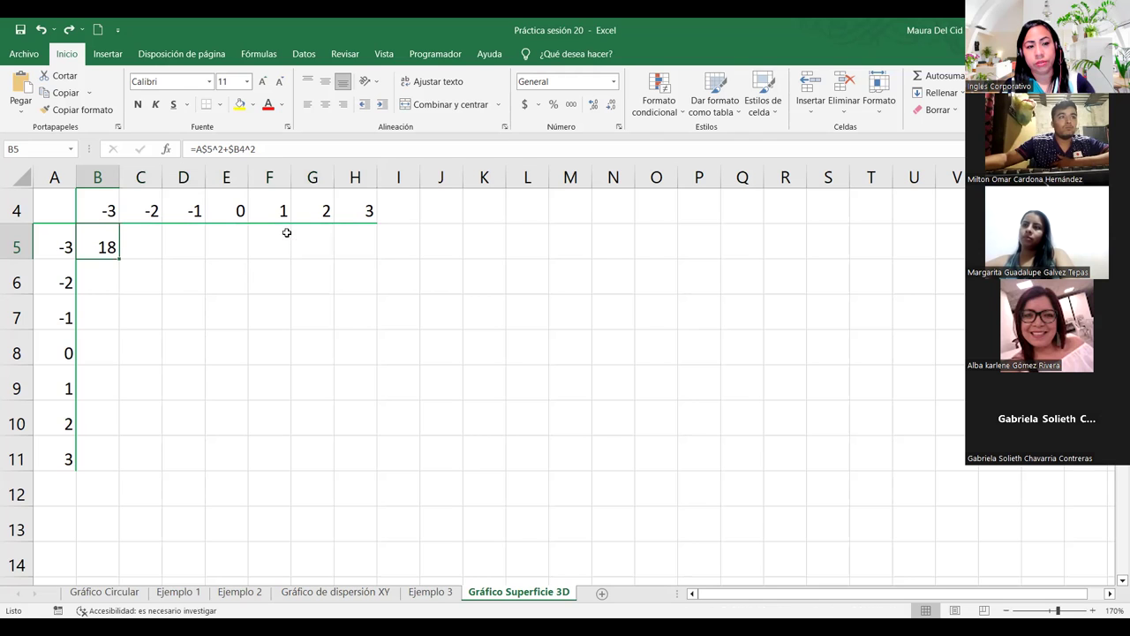
double_click(103, 237)
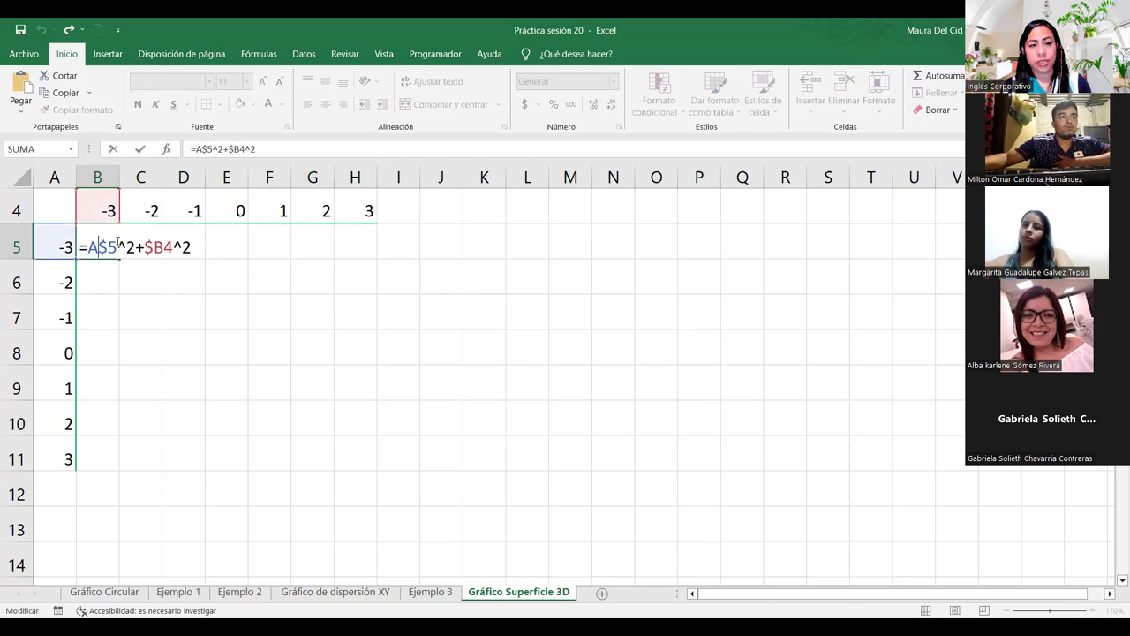
key("F4")
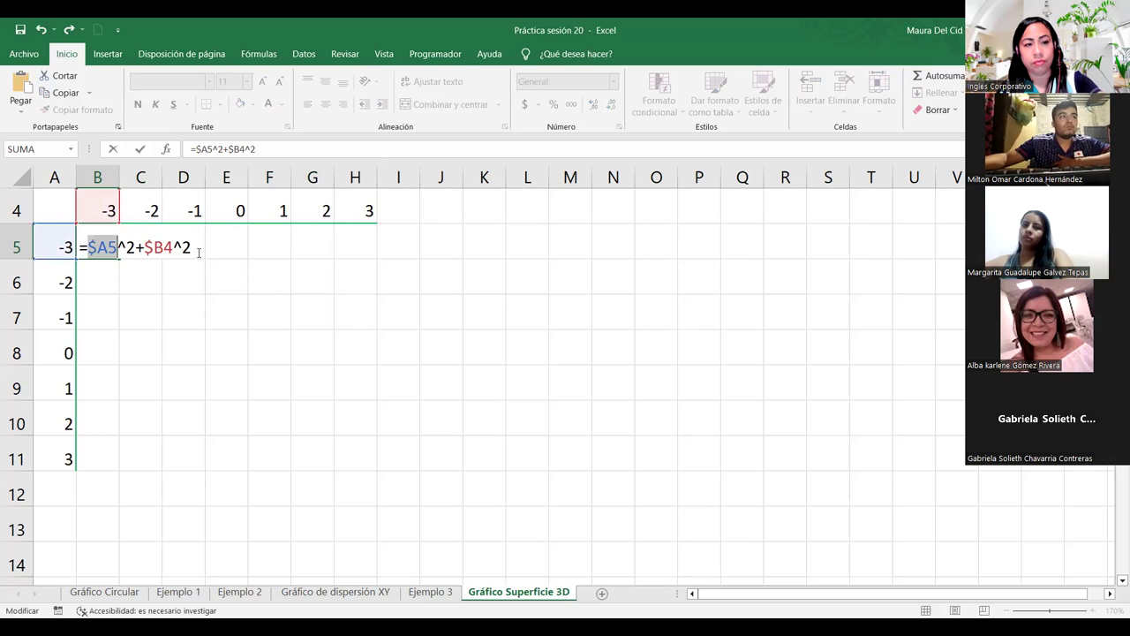
left_click(166, 247)
key("F4")
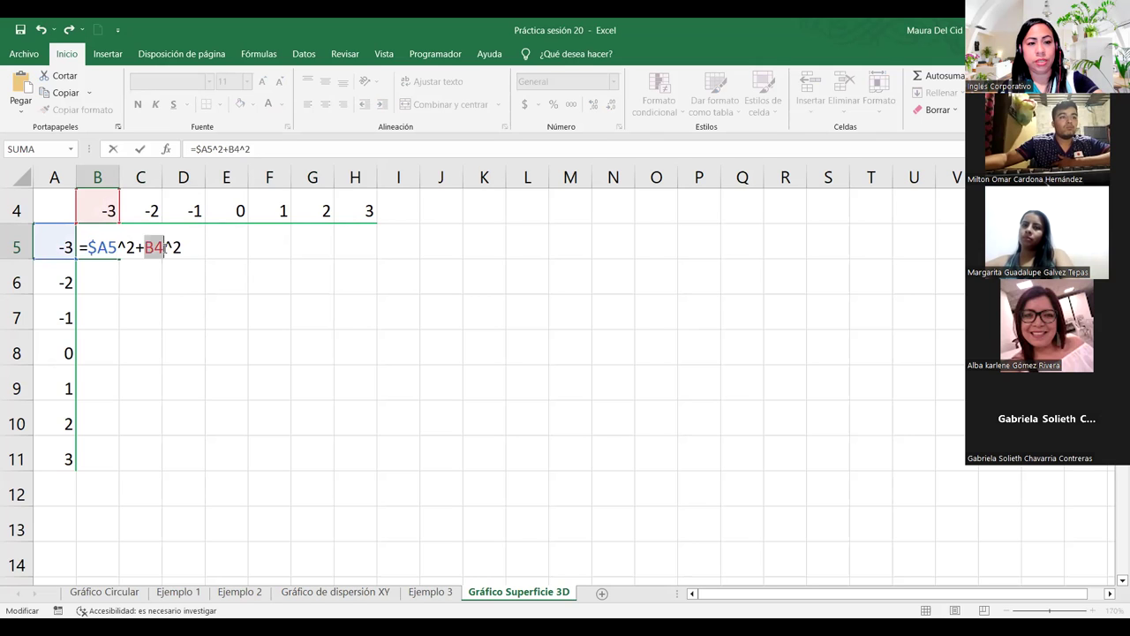
key("F4")
key("F4")
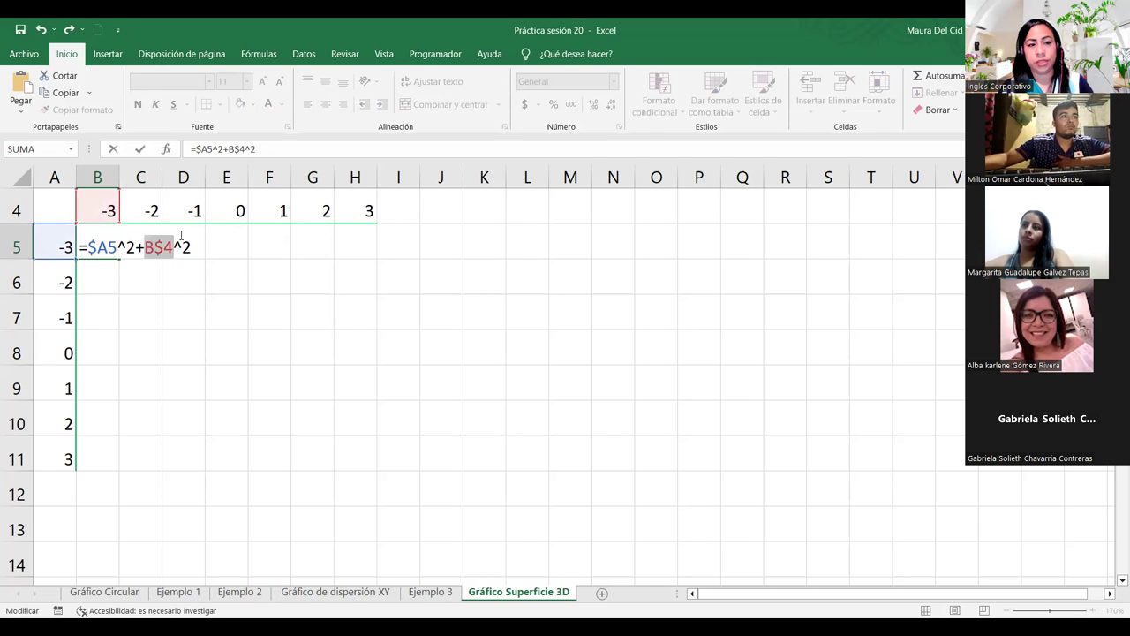
left_click(208, 246)
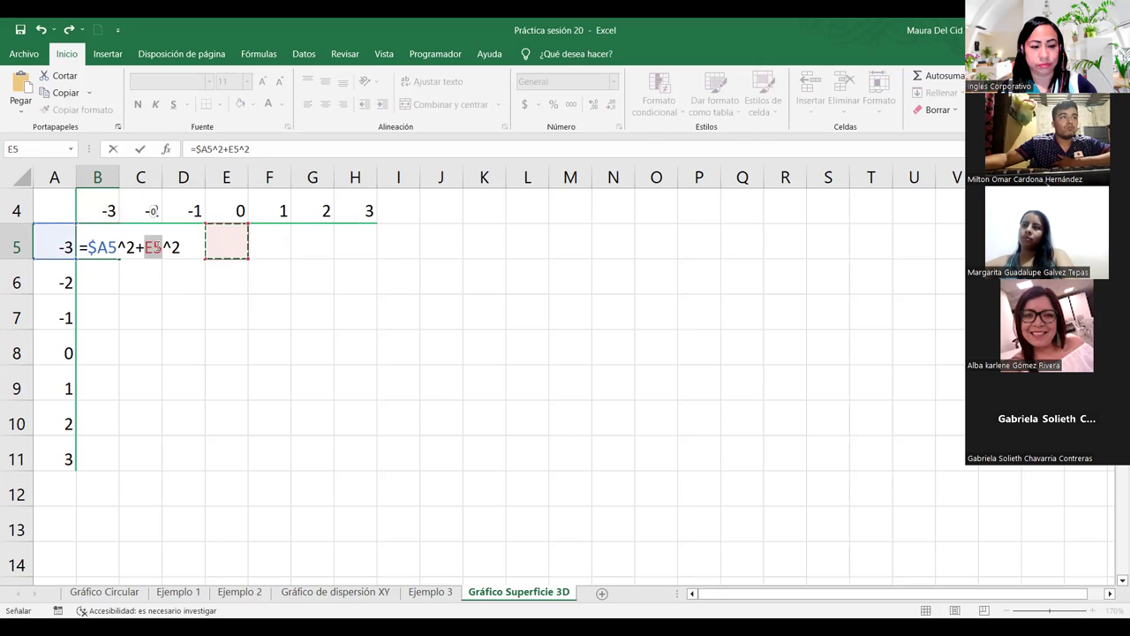
key("Escape")
Step: Change B5's formula to =$A5^2+B$4^2 and confirm it
double_click(97, 246)
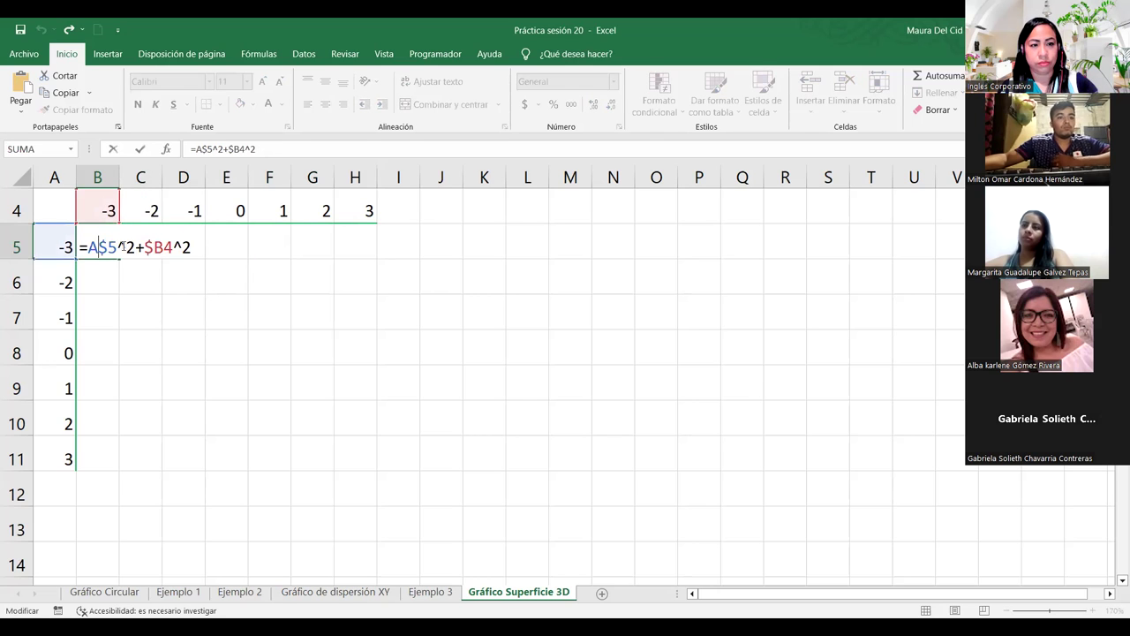
key("F4")
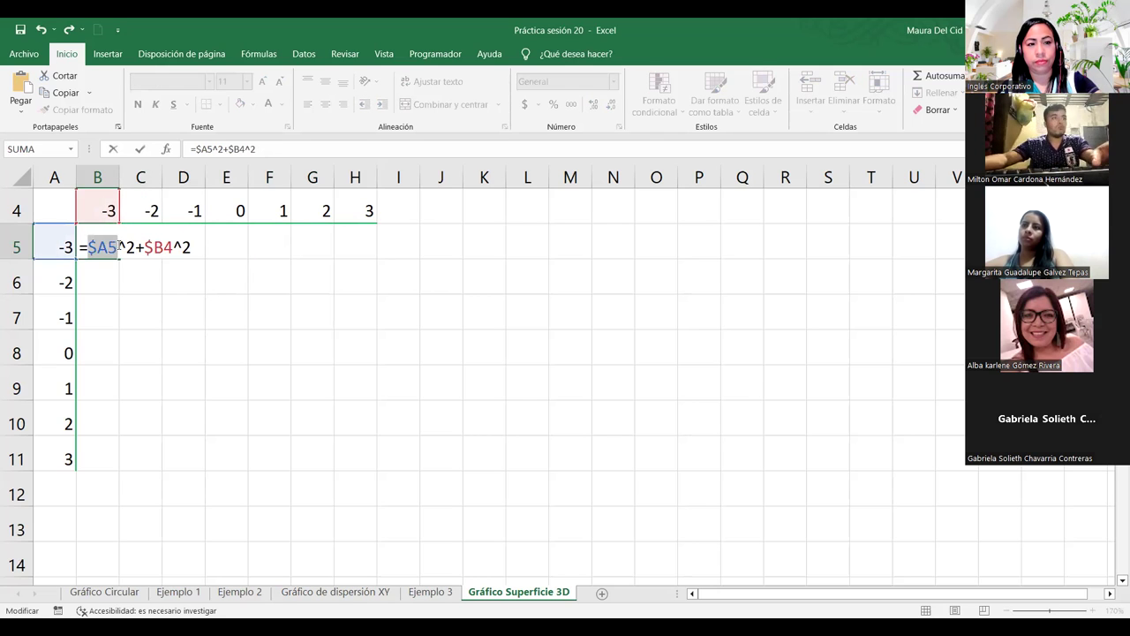
left_click(164, 246)
key("F4")
key("F4")
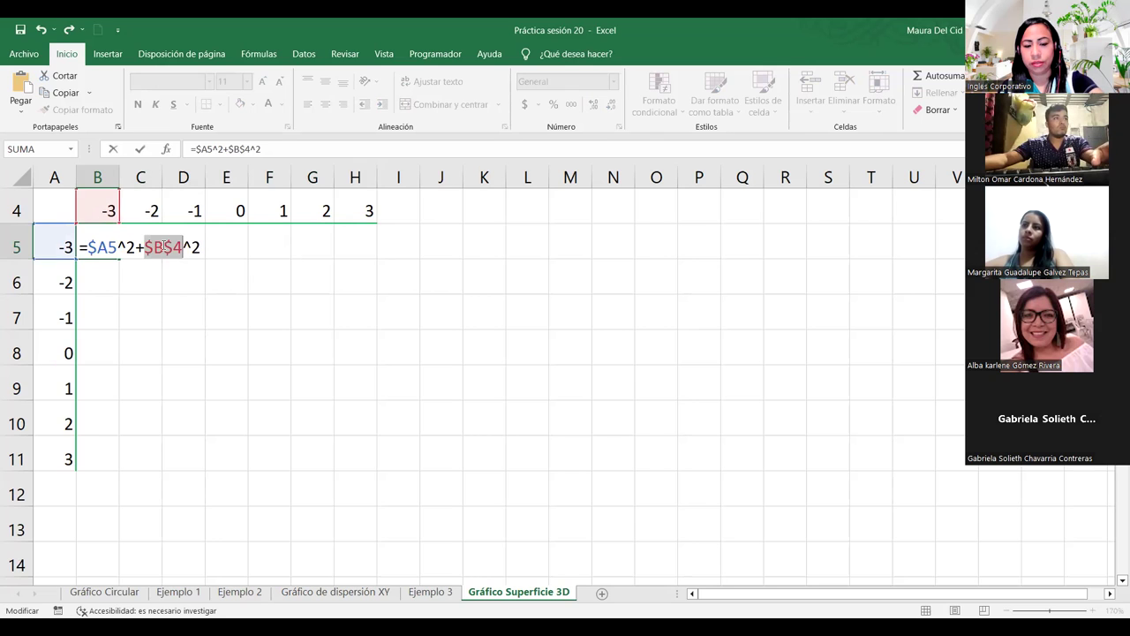
key("F5")
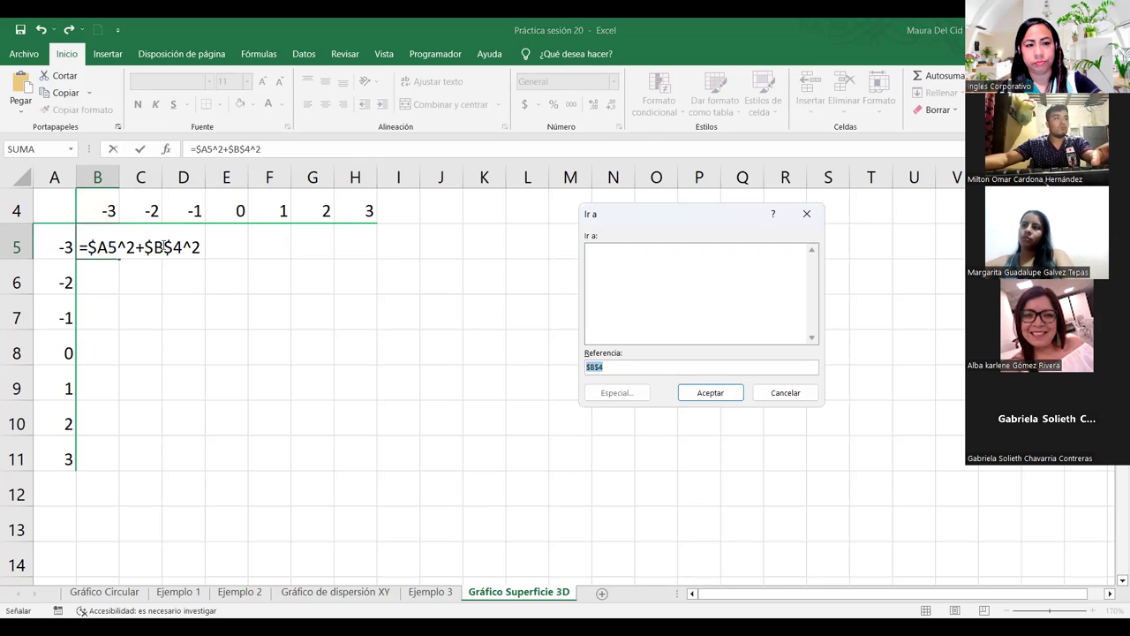
key("Escape")
key("F4")
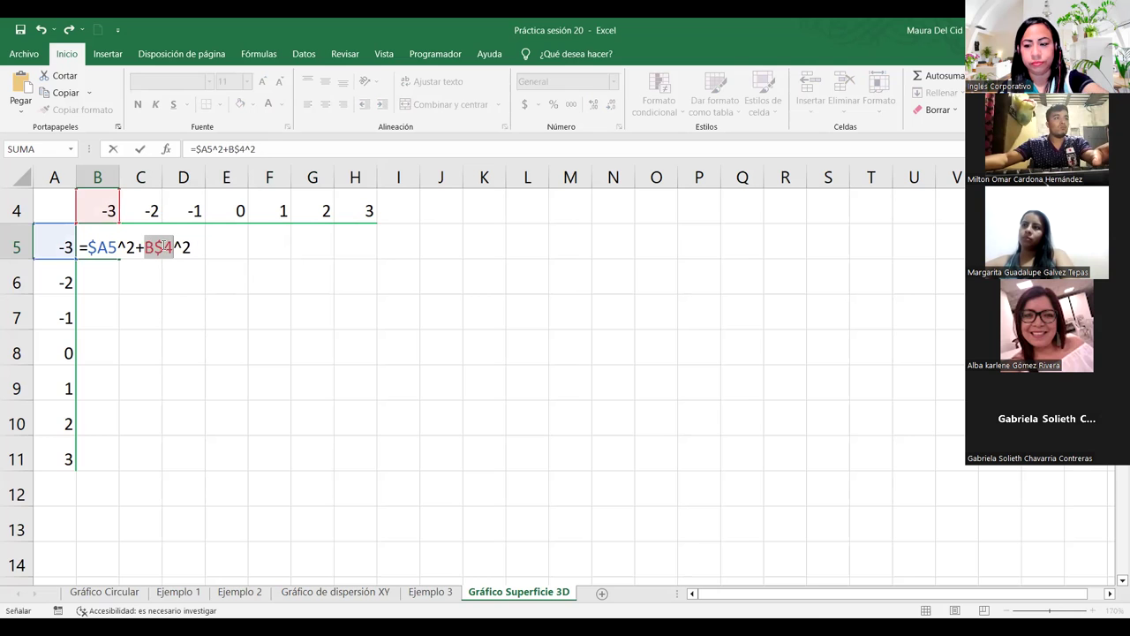
key("Return")
Step: Copy B5's formula across to column H and down to row 11
left_click(110, 250)
left_click_drag(117, 259, 367, 251)
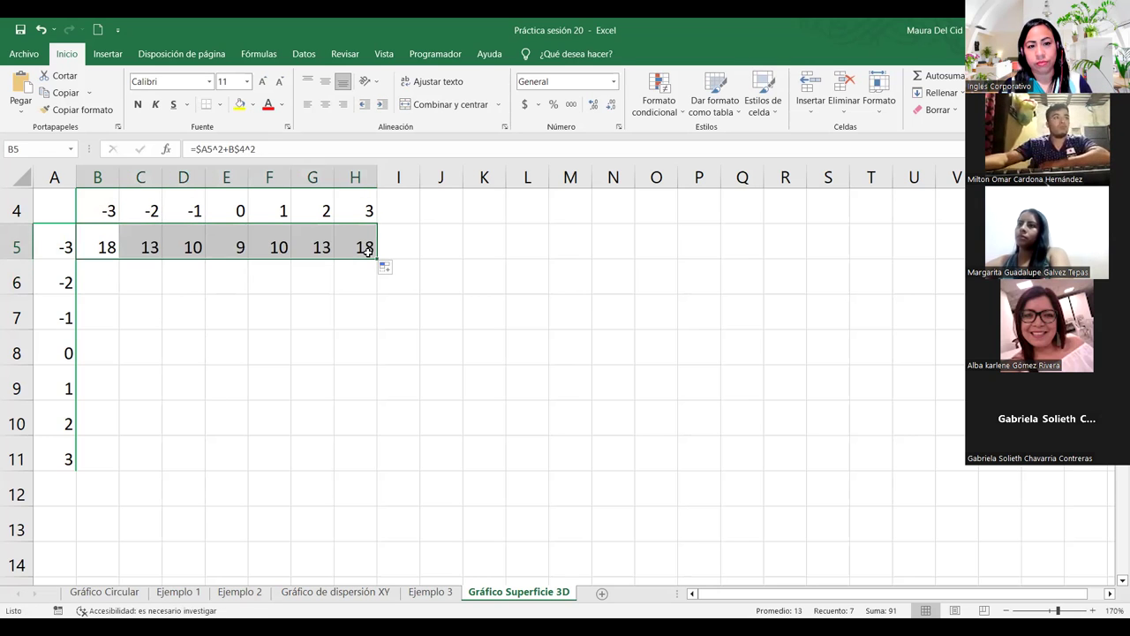
double_click(377, 257)
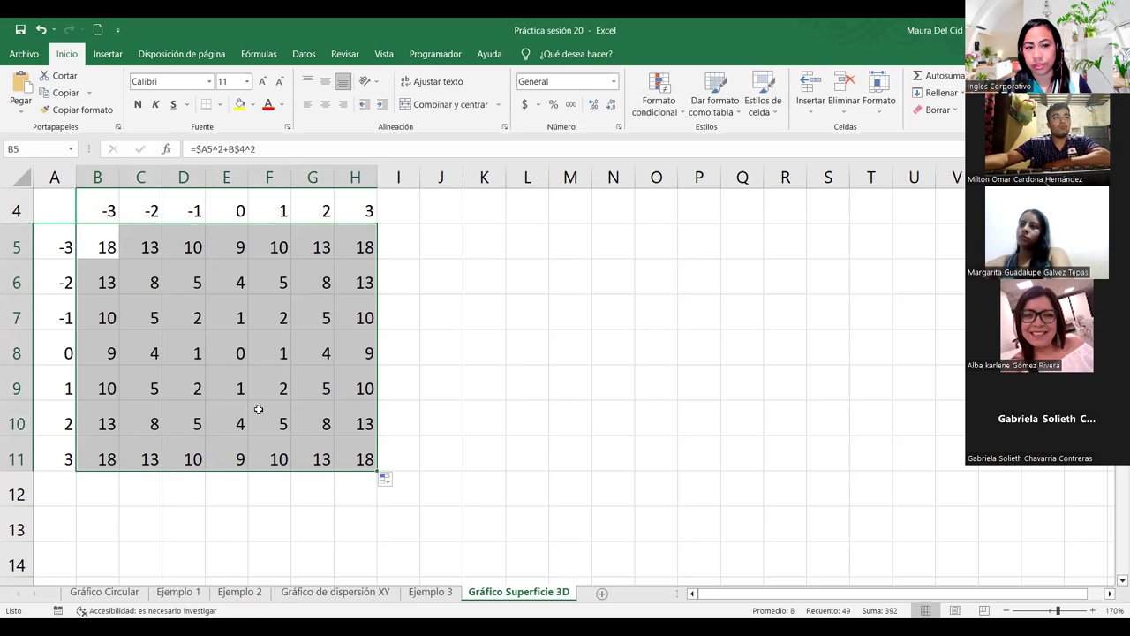
double_click(89, 242)
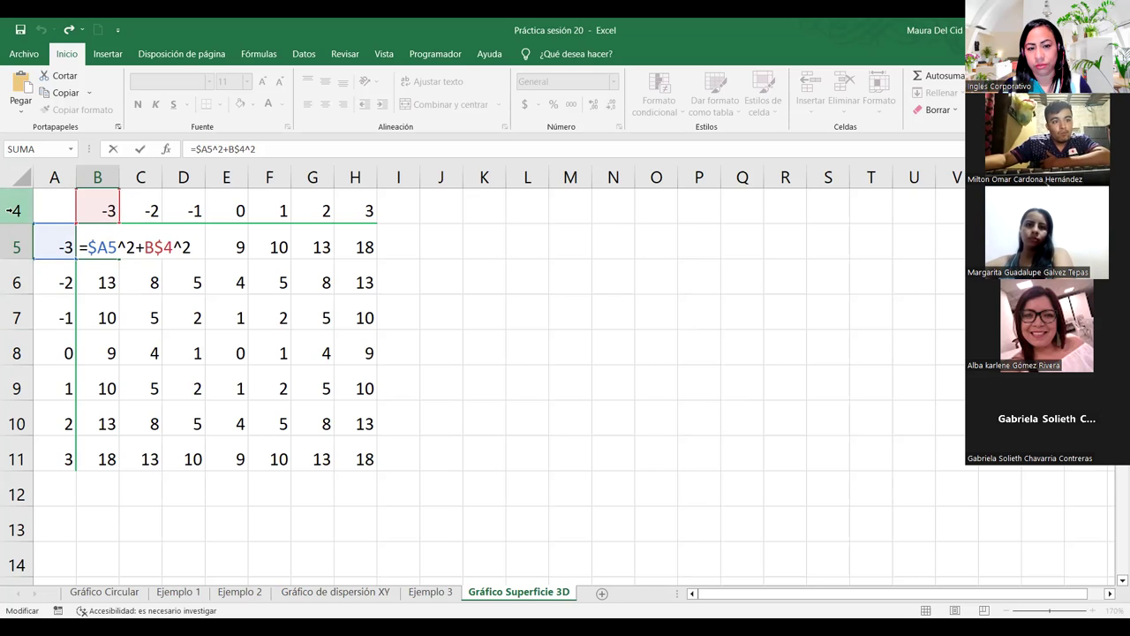
Step: Leave B5's formula unchanged and exit edit mode so the grid shows its values
left_click(196, 246)
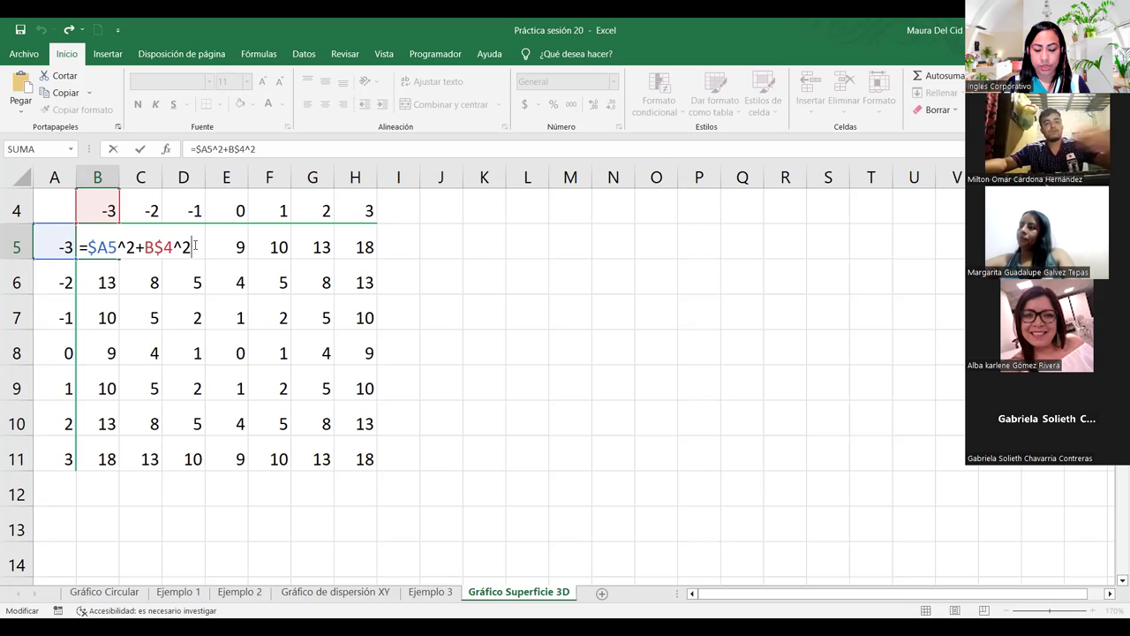
key("Return")
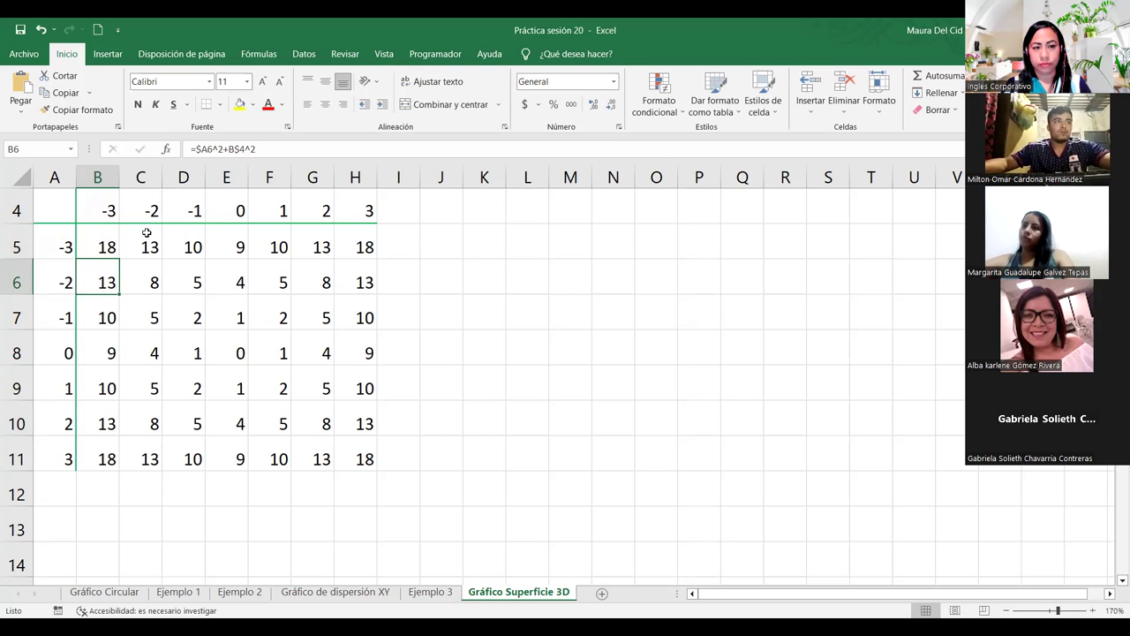
Step: Refill the B5 formula across to H5 and down to row 11, spot-checking F8 and H11
left_click(112, 239)
left_click_drag(120, 257, 378, 257)
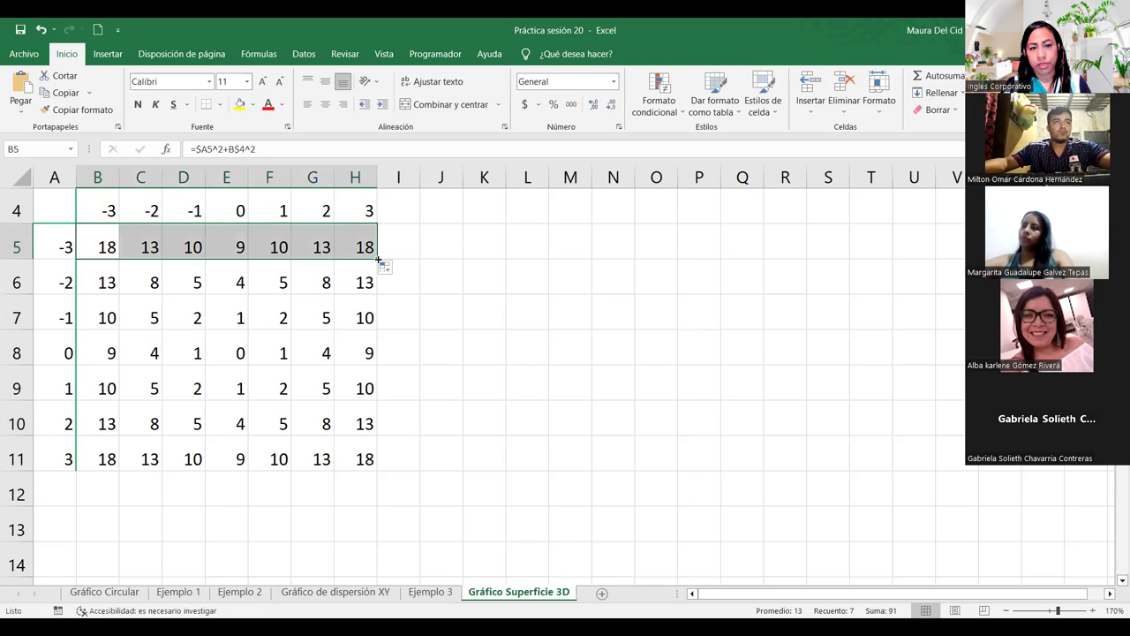
double_click(378, 258)
left_click(256, 349)
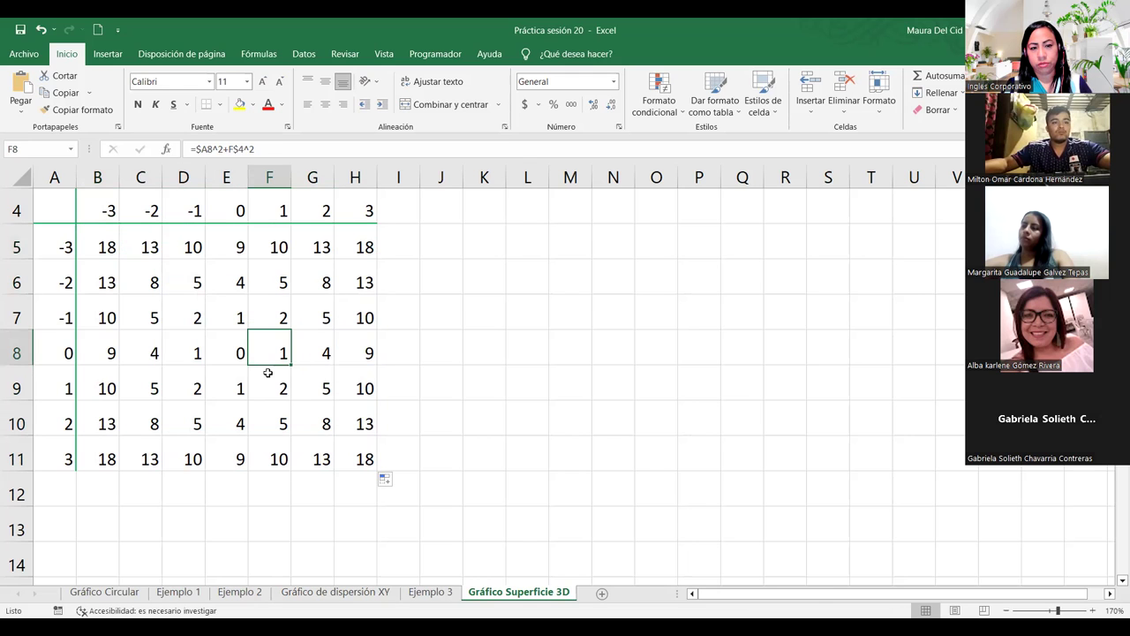
left_click(337, 446)
left_click(466, 453)
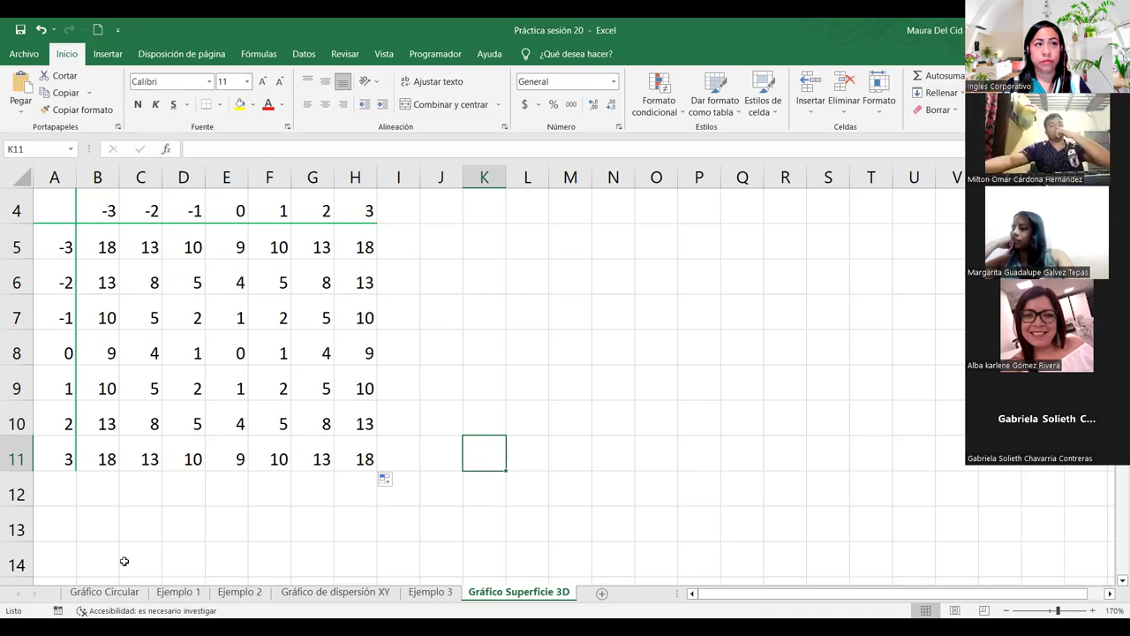
Step: Select A4:H11, covering both -3 to 3 axis rows and all Z values
mouse_move(39, 200)
left_mouse_down()
mouse_move(330, 464)
mouse_move(376, 466)
left_mouse_up()
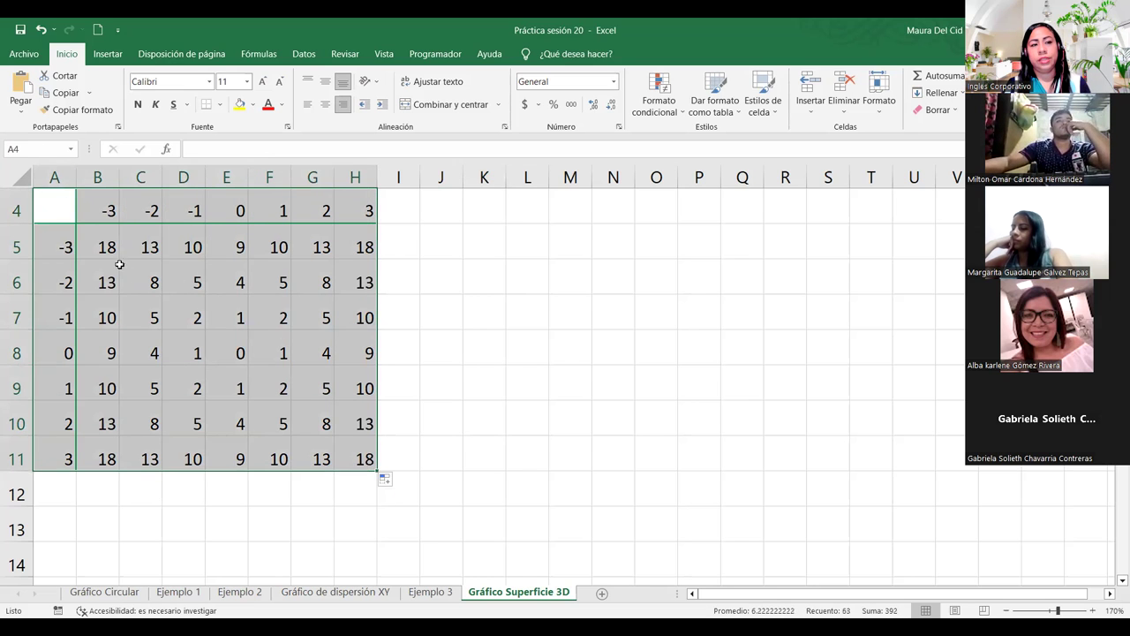
scroll(66, 238, "up", 1)
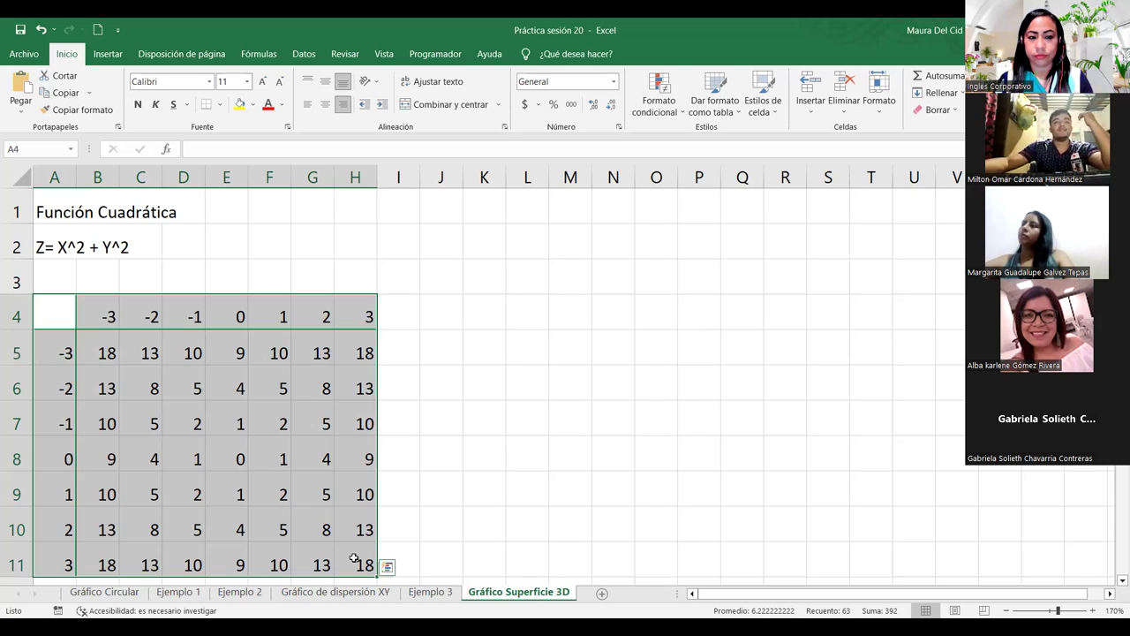
scroll(353, 558, "down", 1)
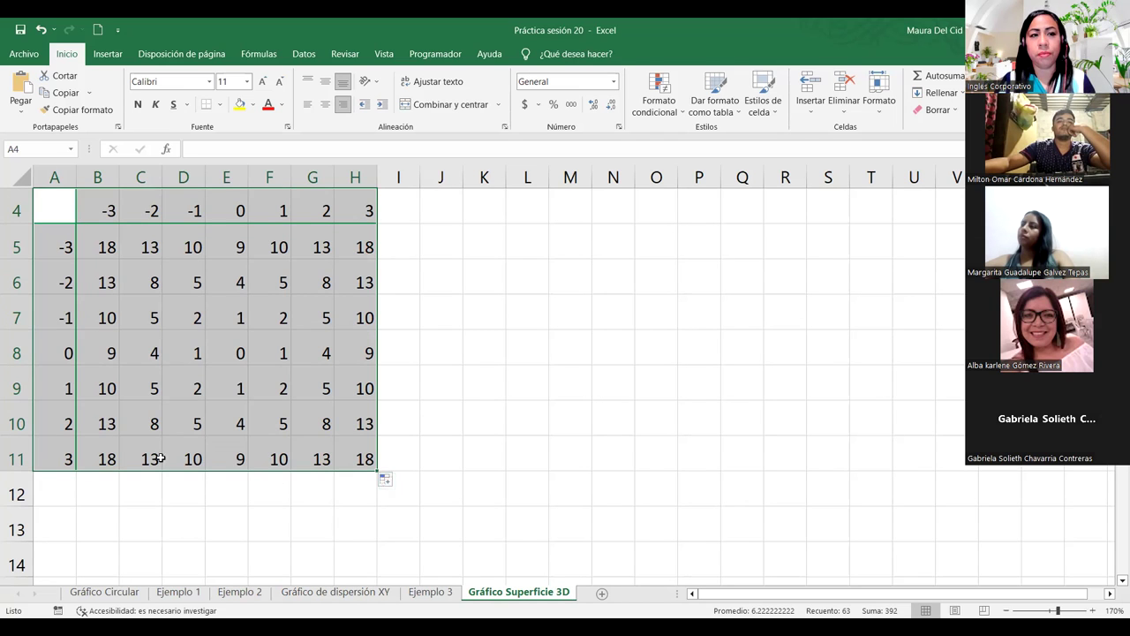
Step: Preview the A4:H11 table as a 3D surface chart from the Insertar surface chart gallery
left_click(108, 54)
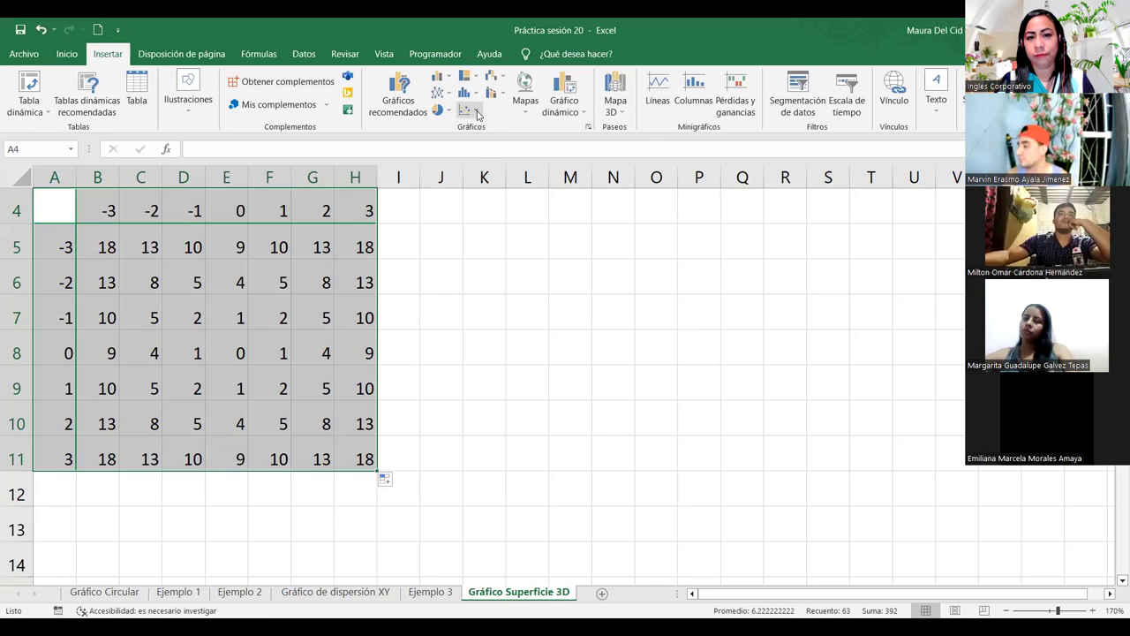
left_click(475, 112)
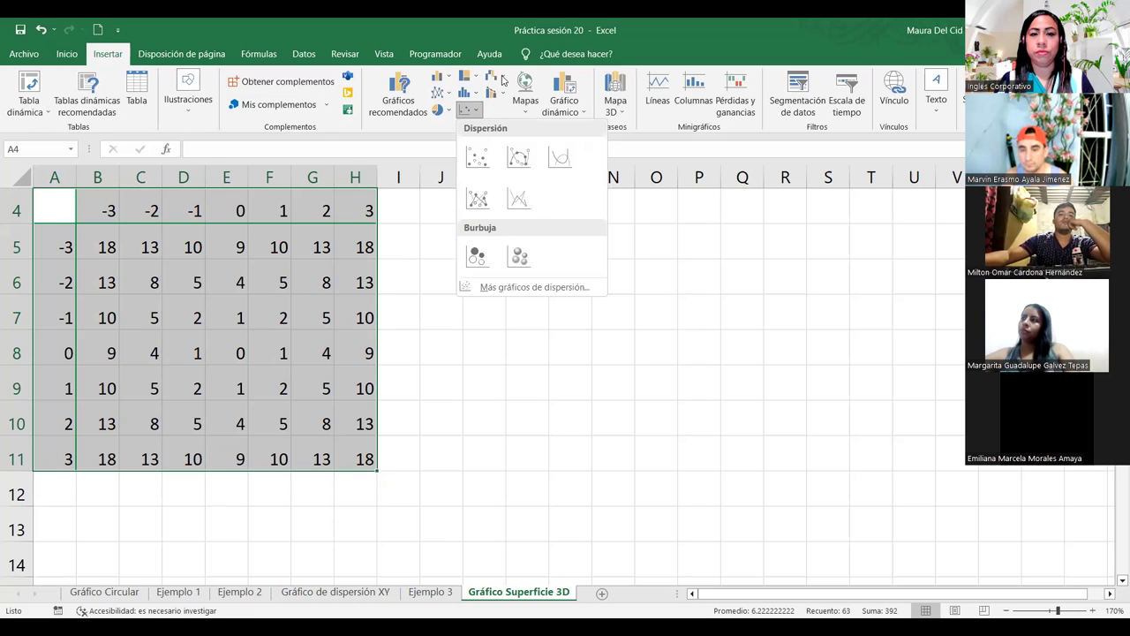
left_click(500, 79)
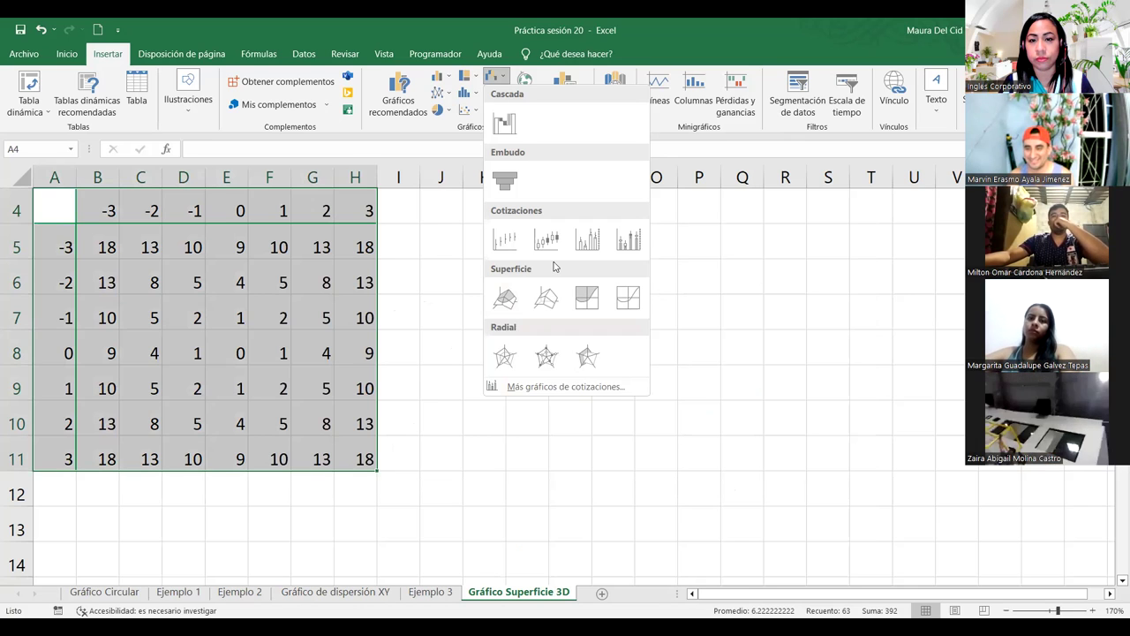
key("Escape")
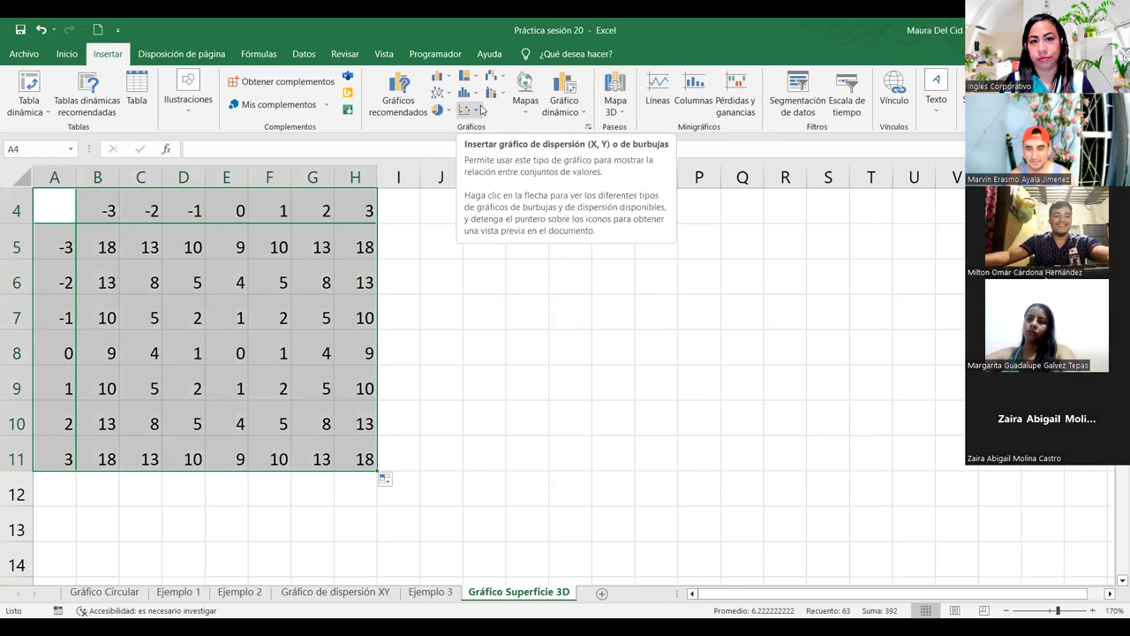
left_click(497, 79)
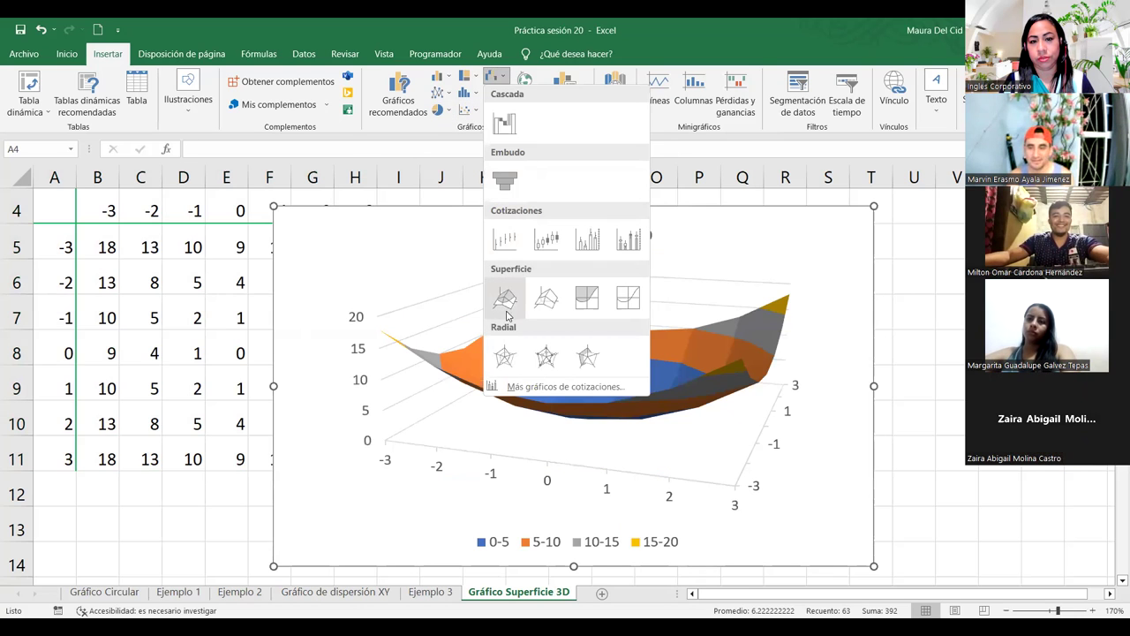
Step: Insert a 3D surface chart of the table and zoom the sheet out to 70%
left_click(508, 304)
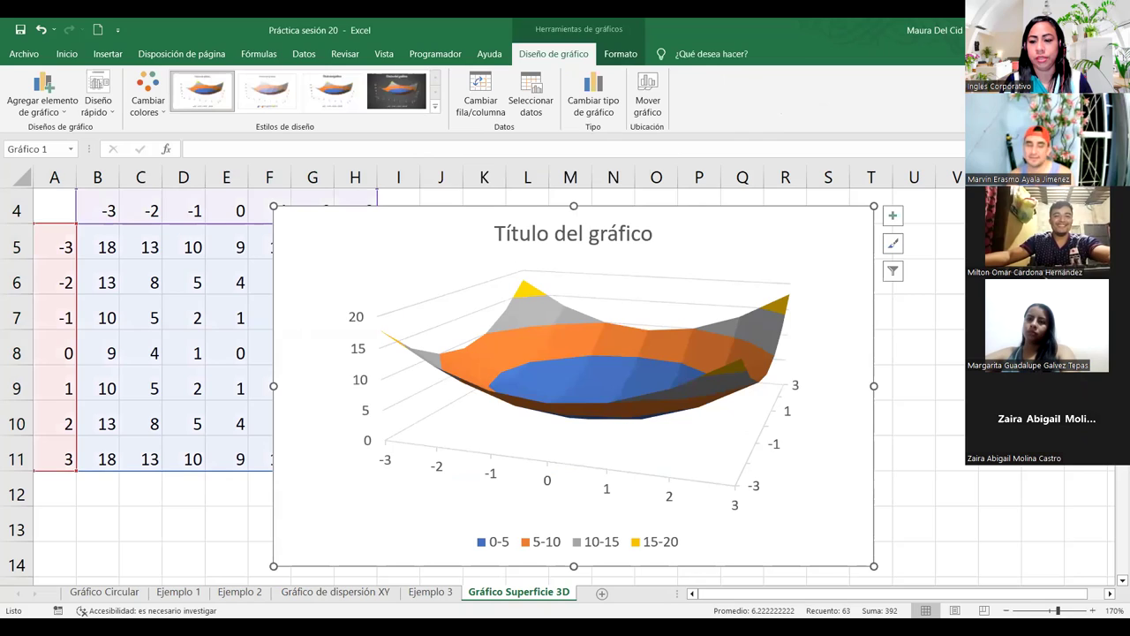
left_click(1012, 610)
left_click(1012, 611)
left_click(1012, 610)
left_click(1006, 610)
left_click(1006, 610)
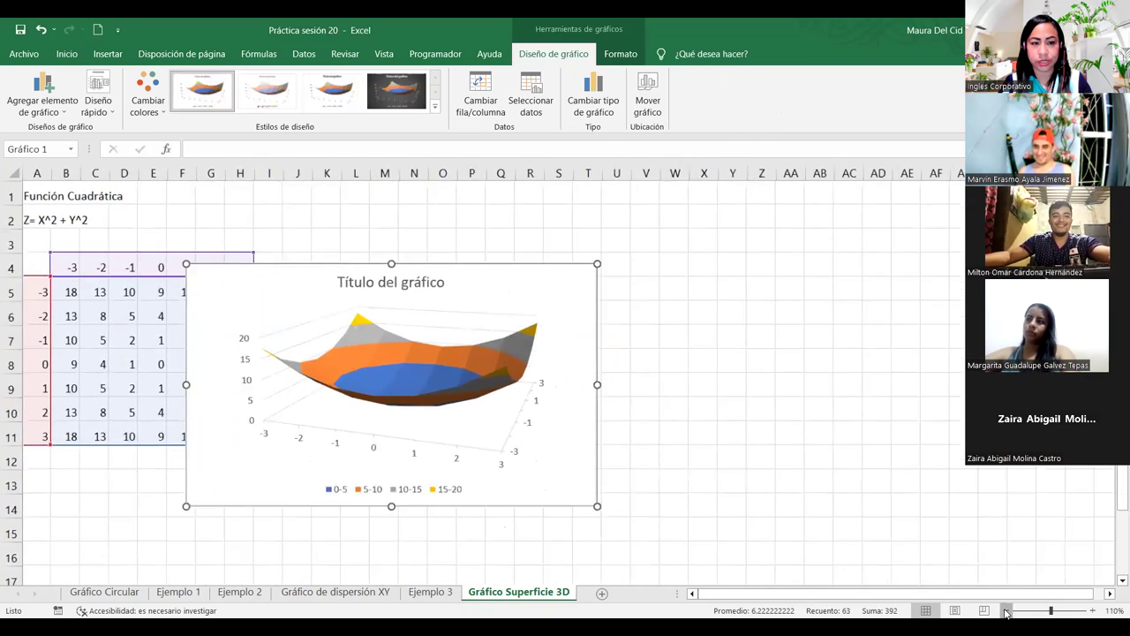
left_click(1006, 611)
left_click(1006, 610)
left_click(1006, 611)
left_click(1006, 610)
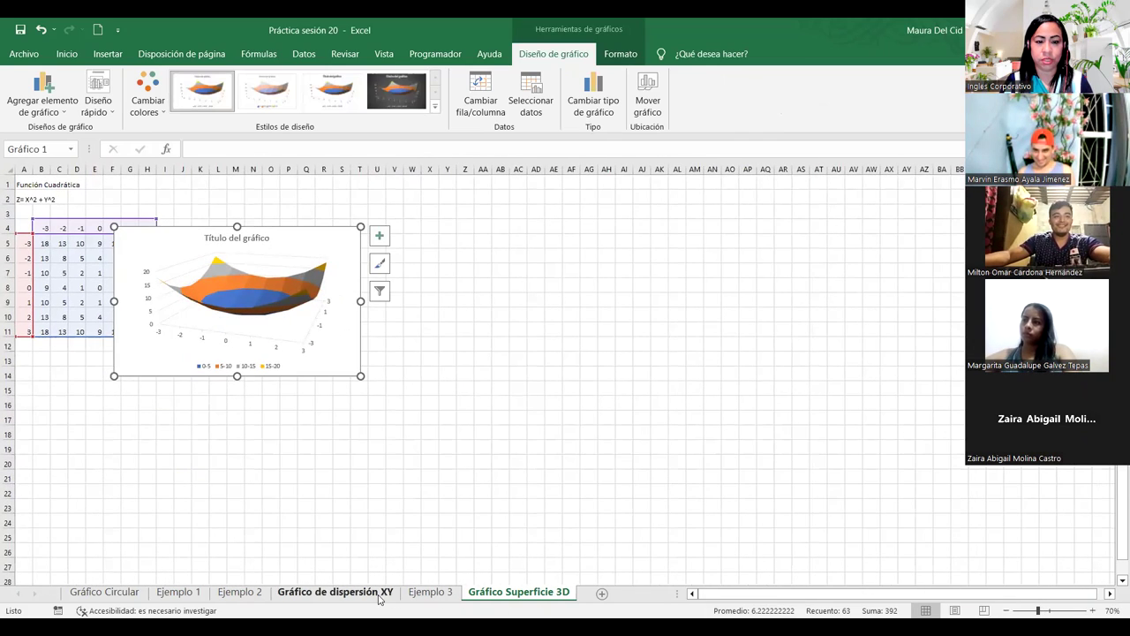
Step: Compare with the Ejemplo 3 reference and move the chart beside the table
left_click(430, 591)
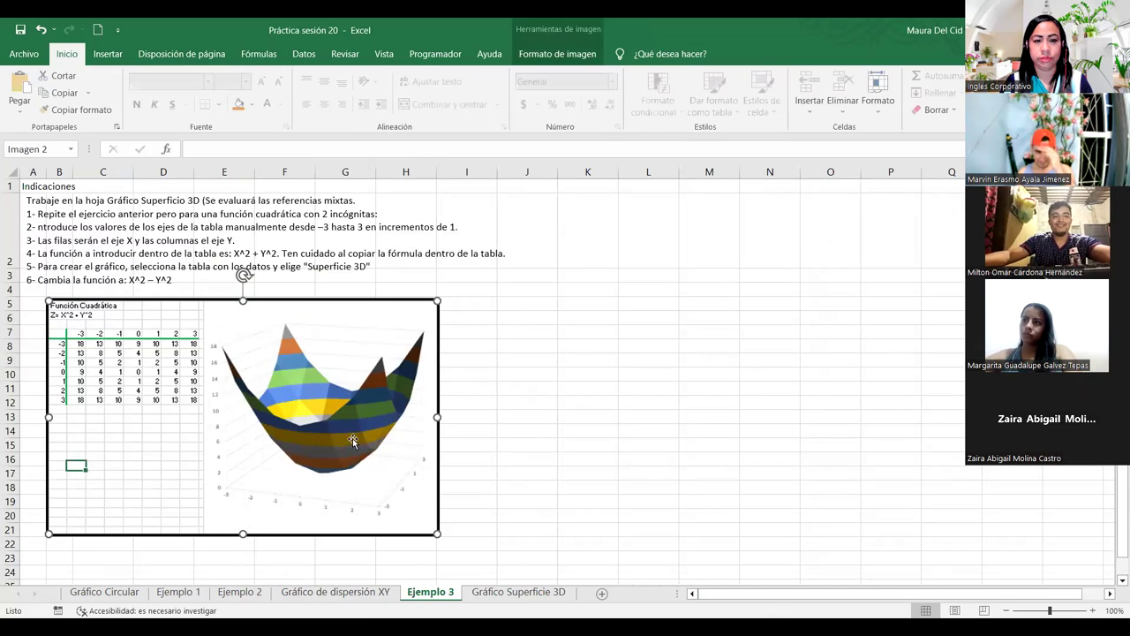
left_click(508, 594)
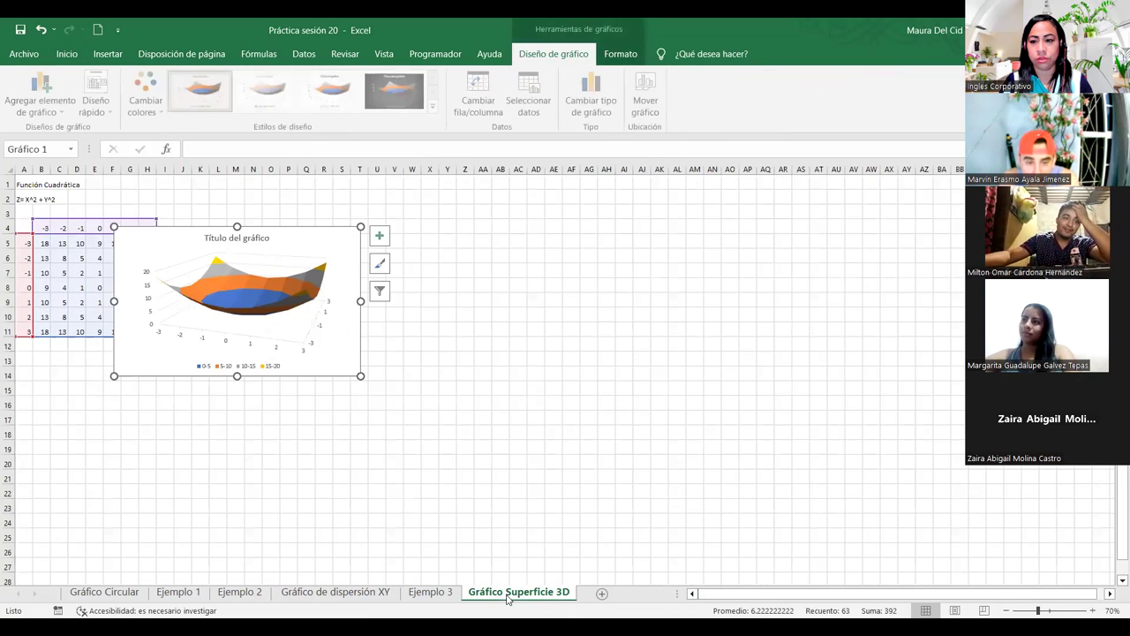
left_click_drag(157, 221, 185, 232)
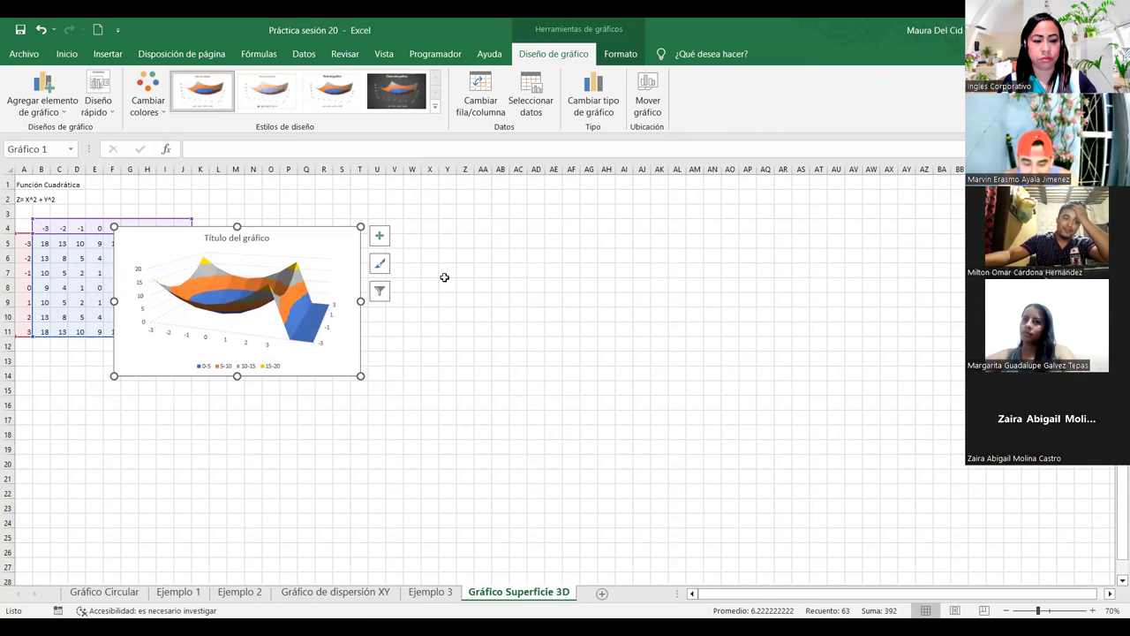
left_click(413, 256)
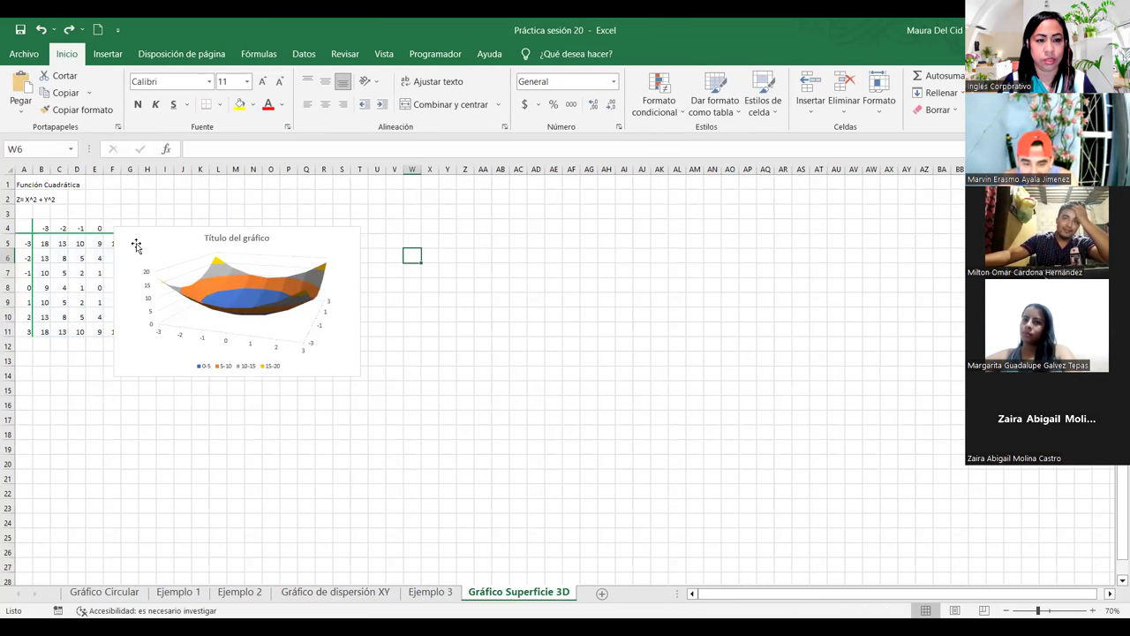
left_click_drag(140, 242, 198, 203)
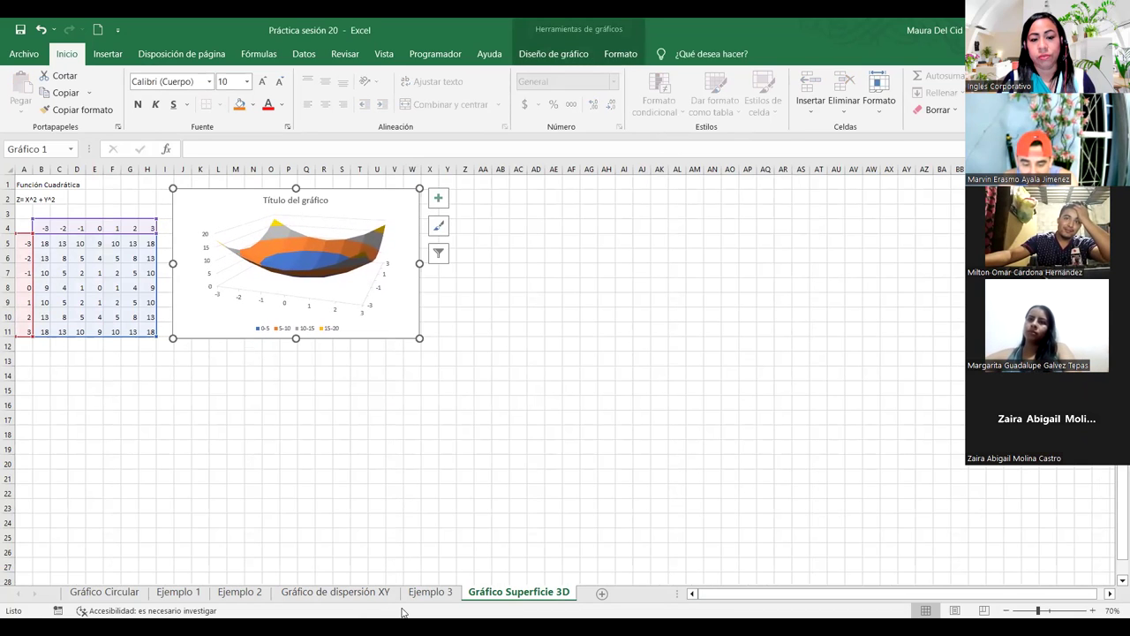
Step: Check Ejemplo 3 again, then stretch the chart taller and reposition it
left_click(412, 593)
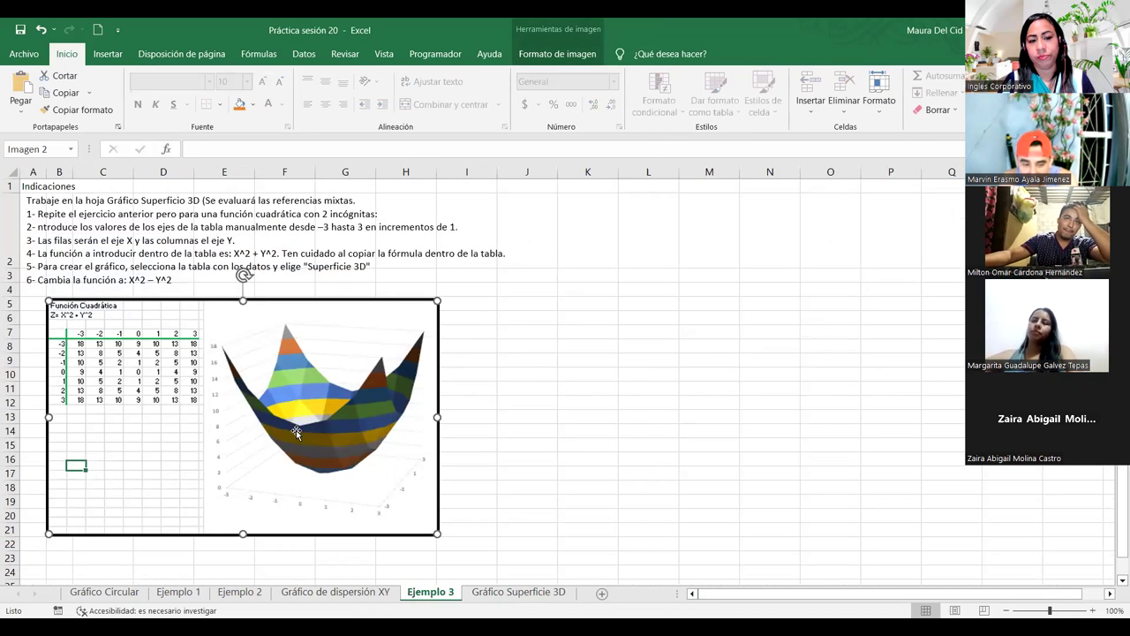
left_click(519, 592)
left_click_drag(296, 340, 297, 437)
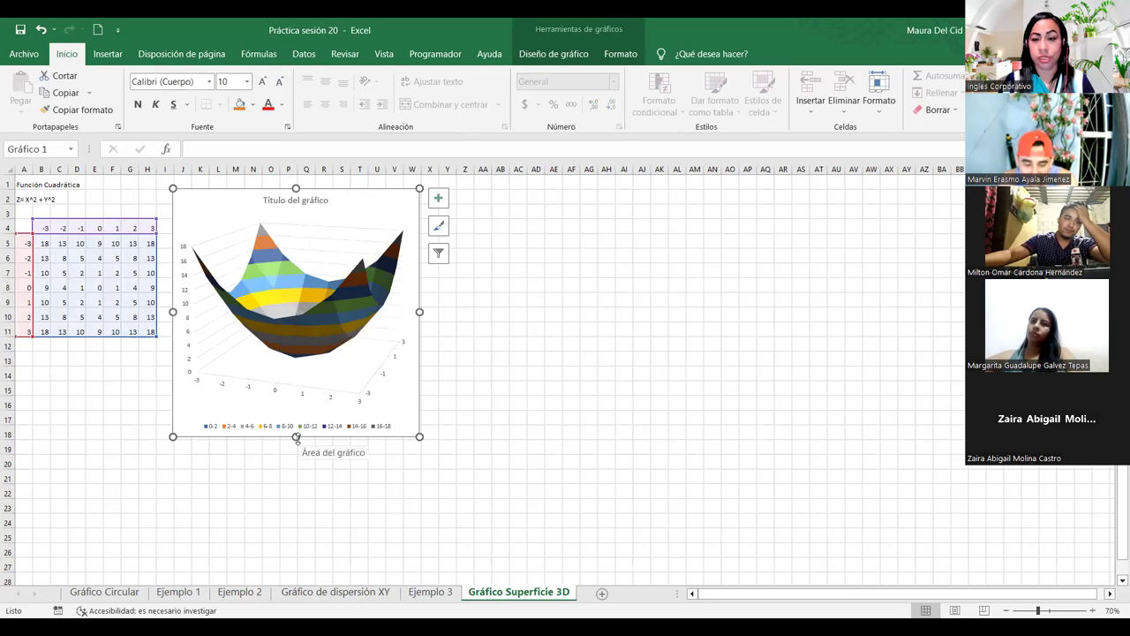
left_click_drag(297, 437, 297, 467)
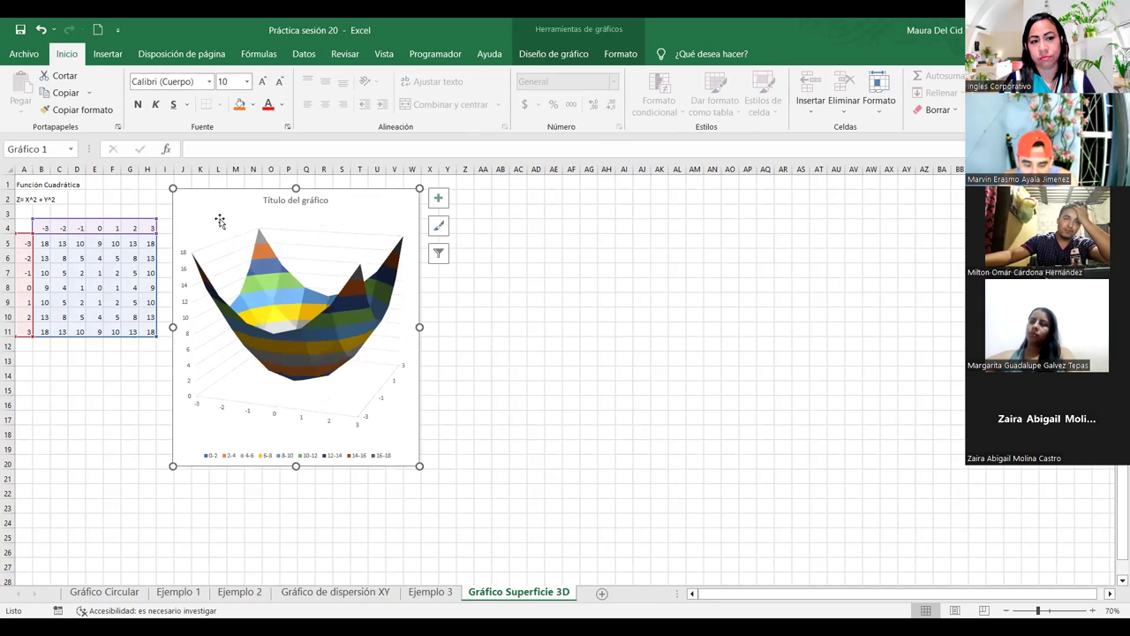
left_click_drag(210, 203, 212, 203)
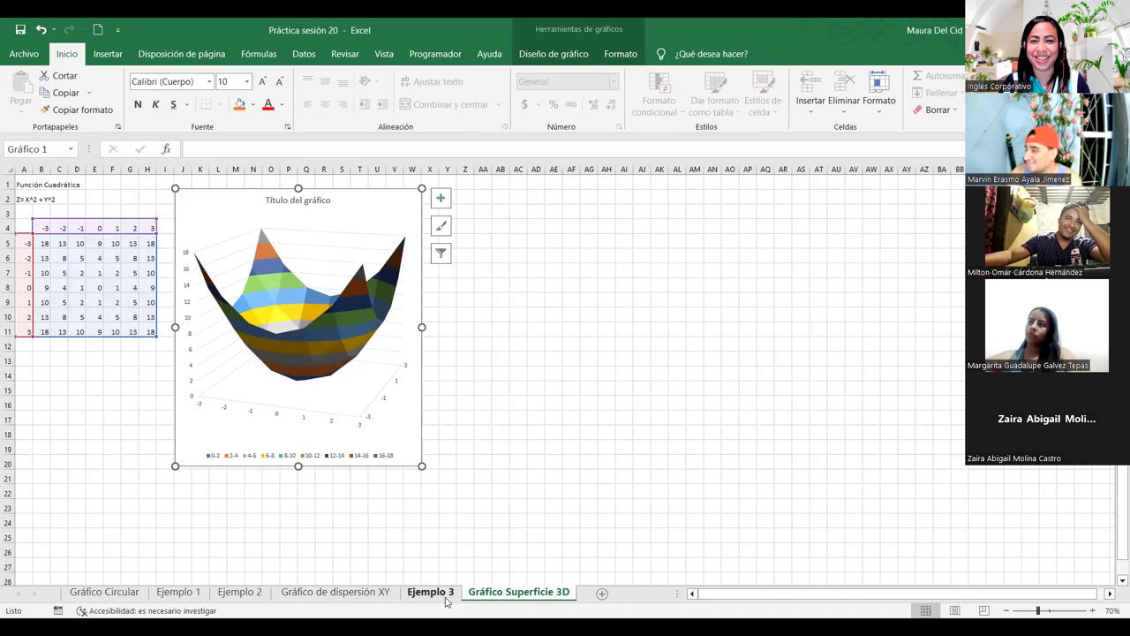
Step: Recheck against Ejemplo 3 and select the whole chart area for styling in Diseño de gráfico
left_click(446, 598)
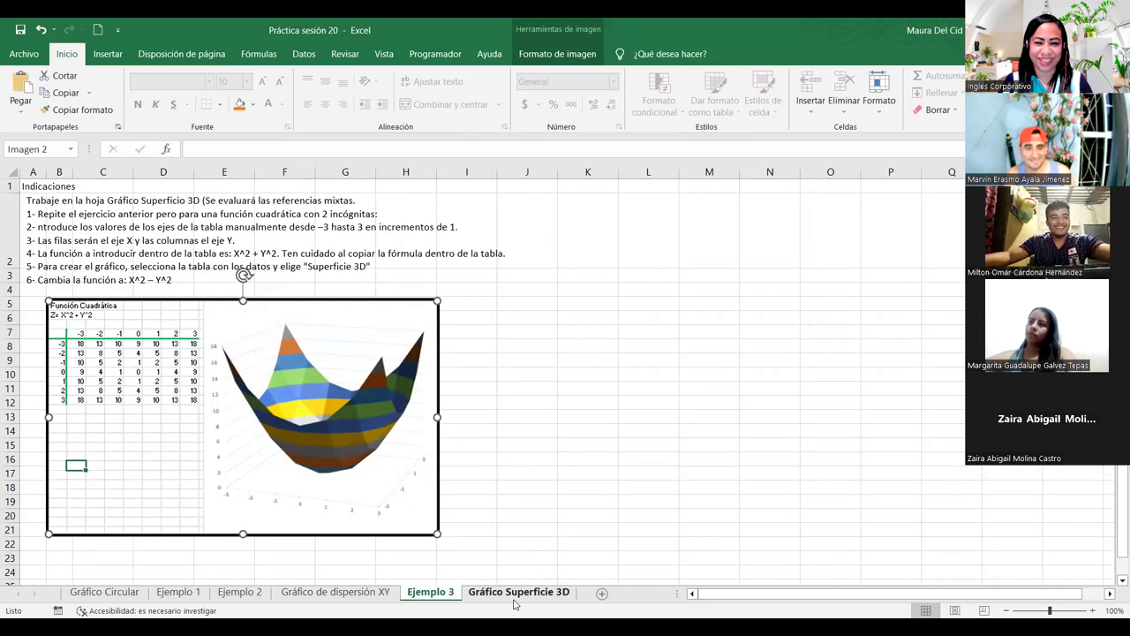
left_click(515, 597)
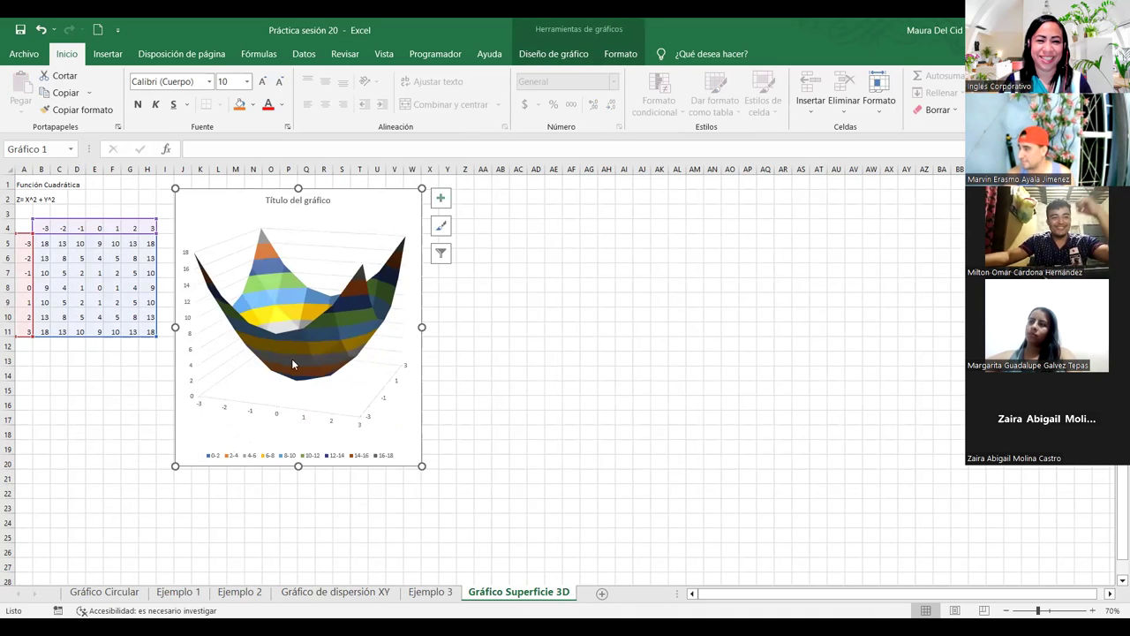
left_click(412, 422)
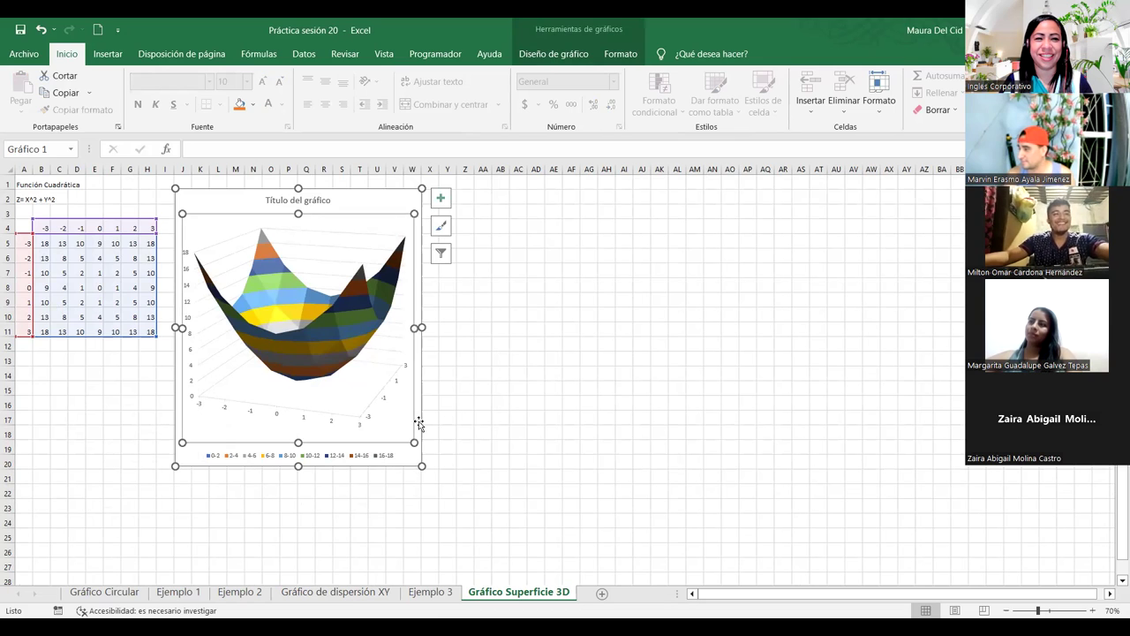
left_click(412, 456)
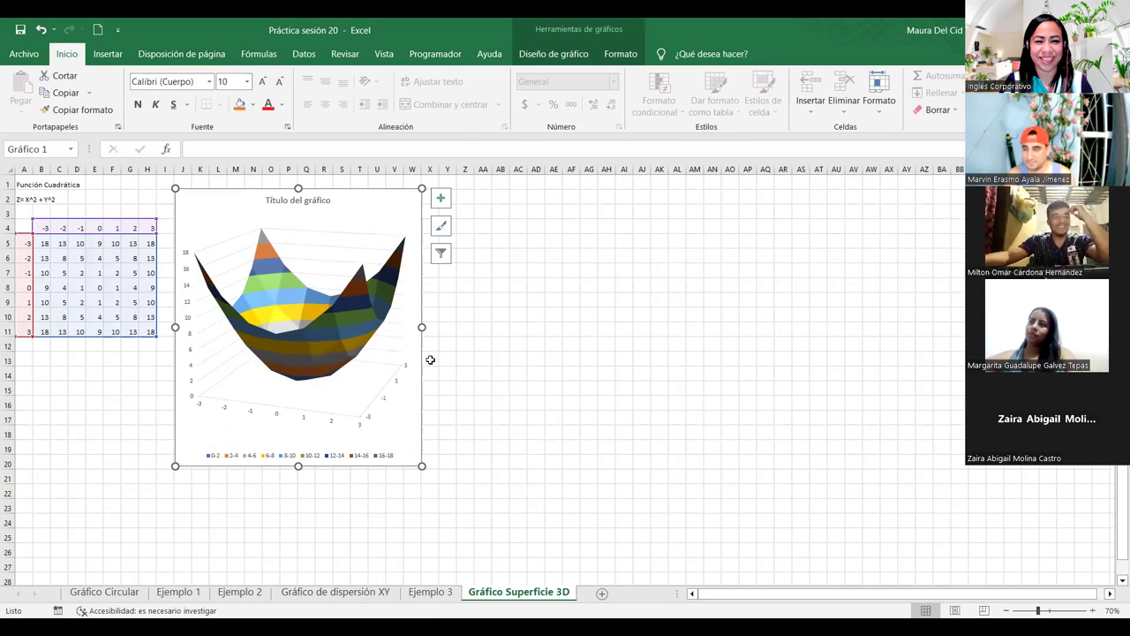
left_click(431, 593)
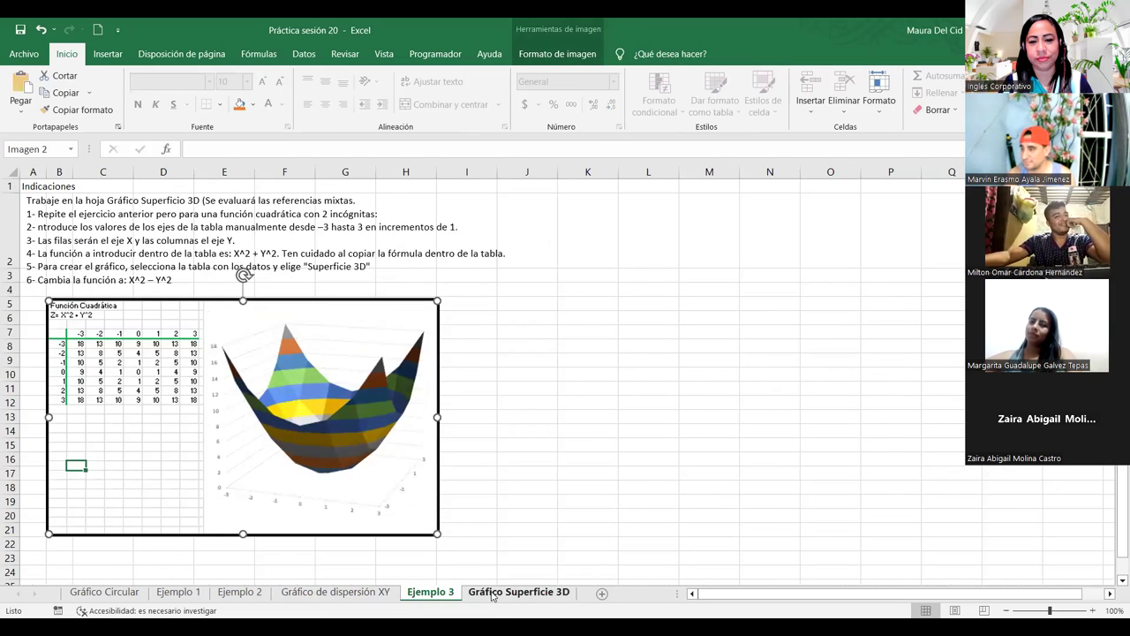
left_click(492, 594)
left_click(530, 52)
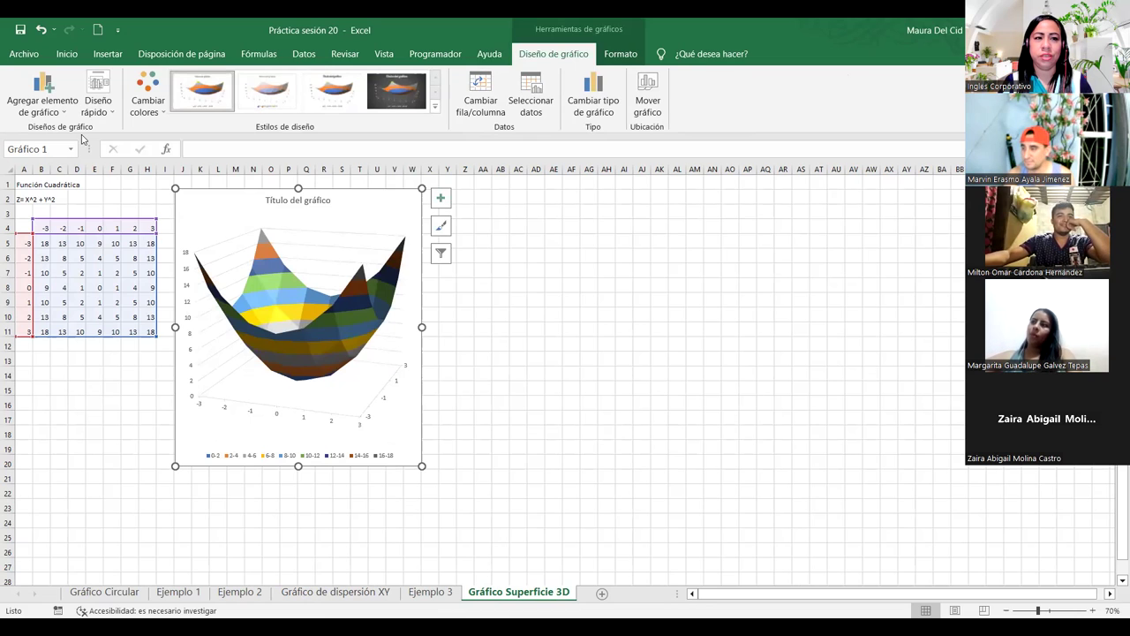
Step: Apply chart style Estilo 2 after browsing the quick layouts without choosing one
left_click(95, 113)
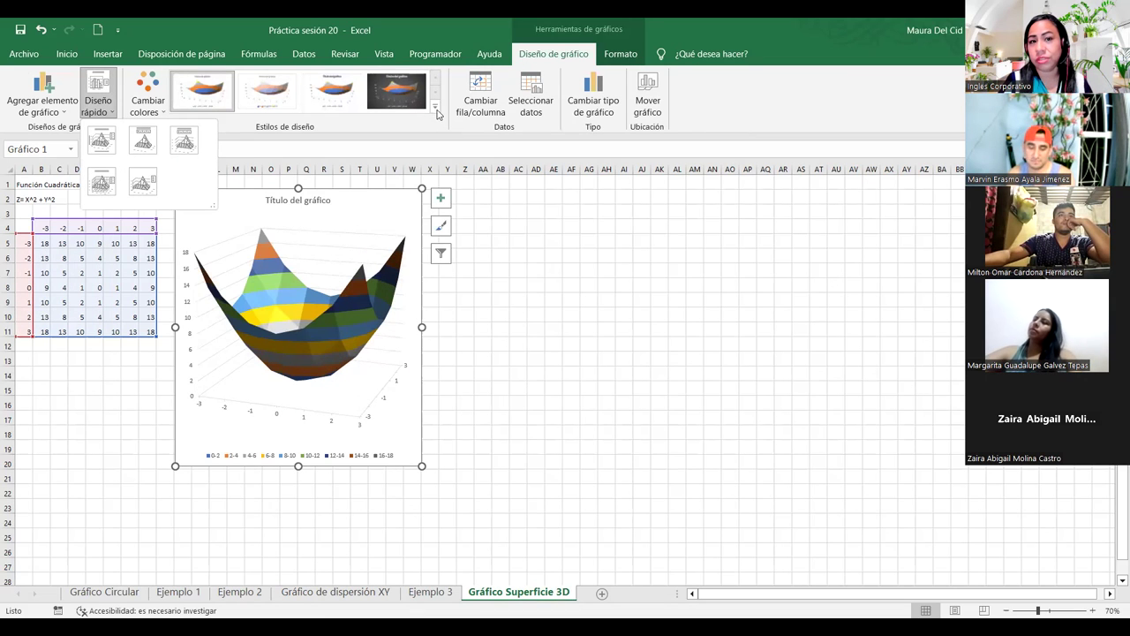
left_click(437, 108)
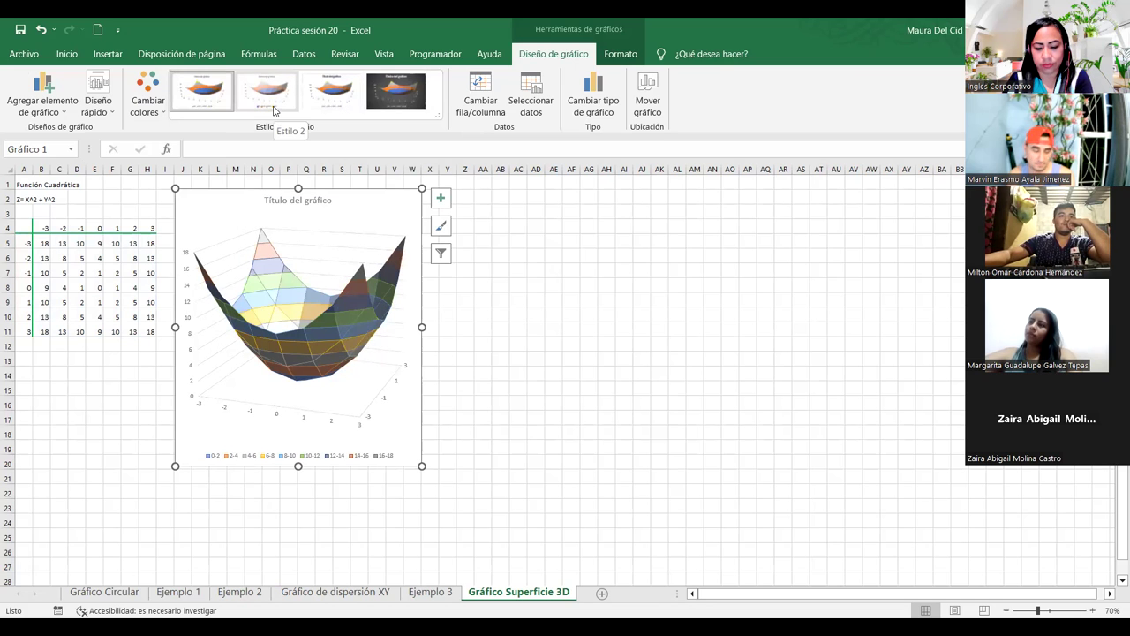
left_click(274, 110)
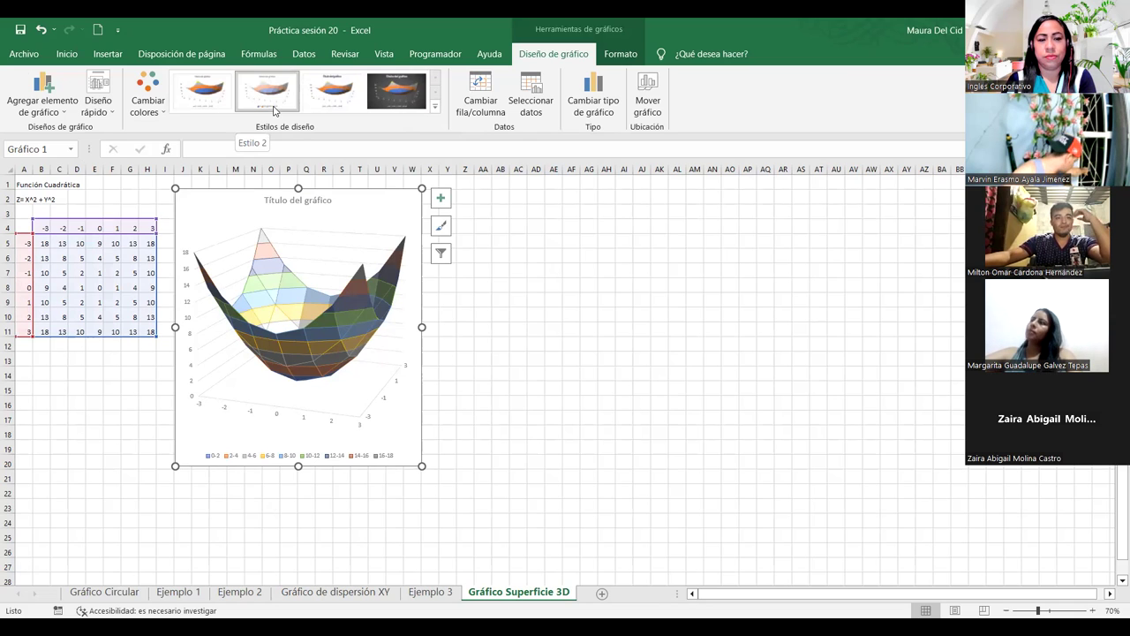
Step: Delete the chart's placeholder title
left_click(294, 203)
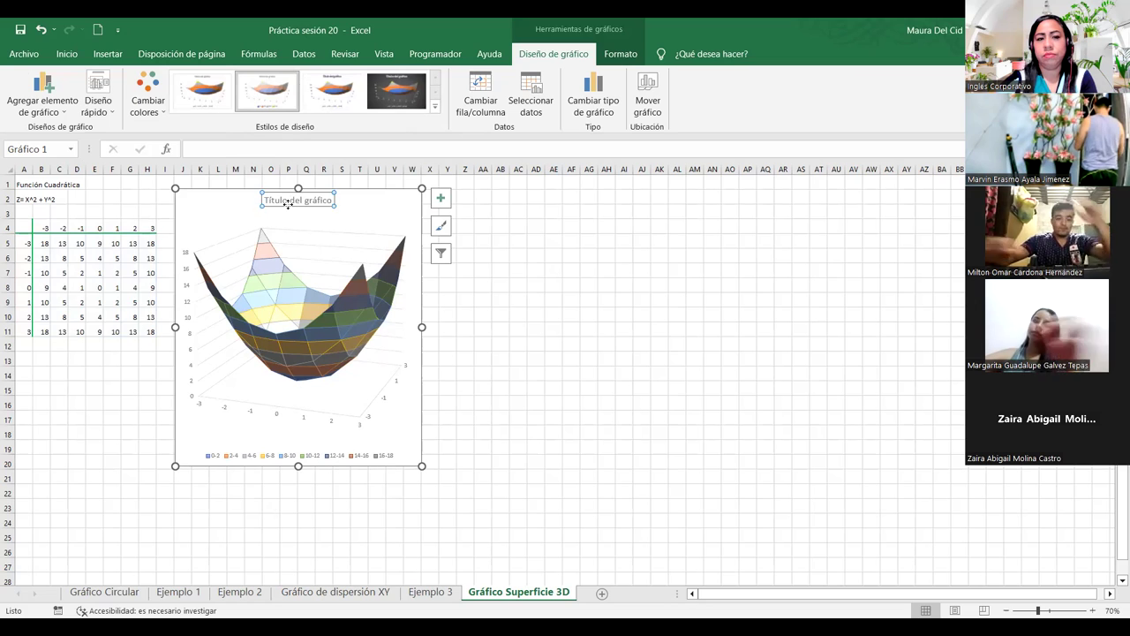
key("Delete")
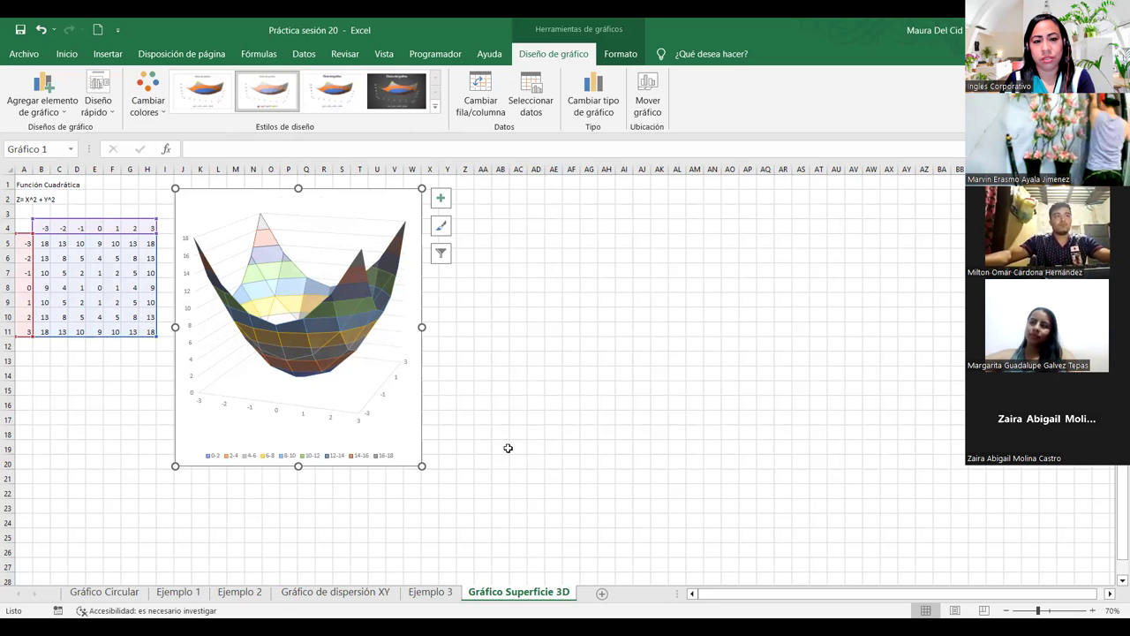
left_click(465, 434)
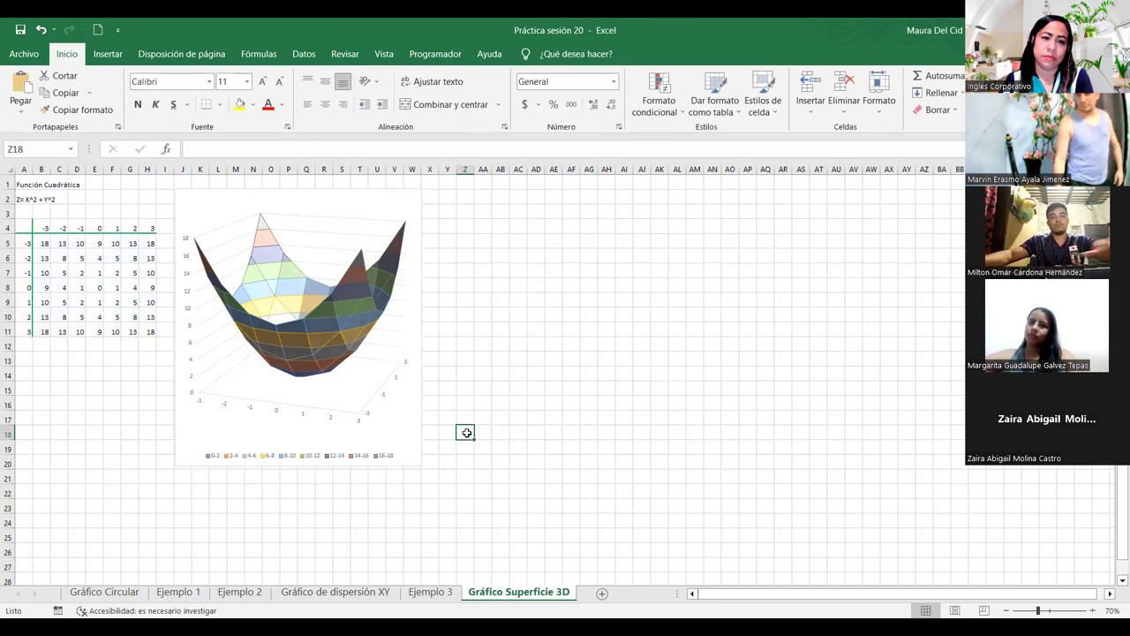
Step: Zoom the Gráfico Superficie 3D sheet to 100% and select the surface chart's area
left_click(193, 200)
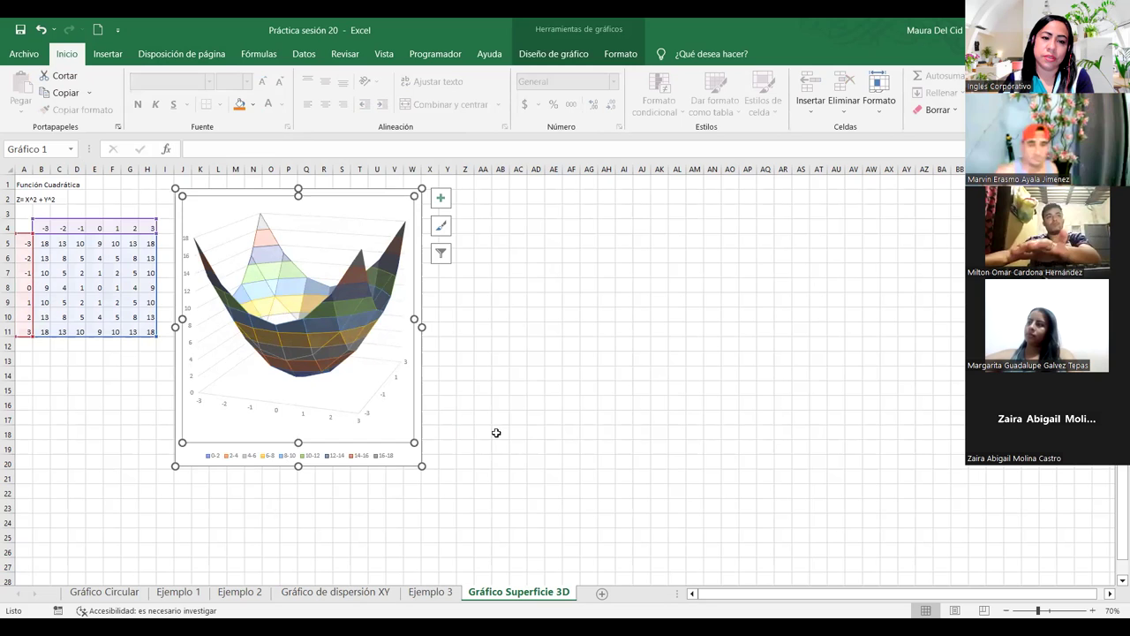
left_click(1092, 611)
left_click(1093, 610)
left_click(1092, 610)
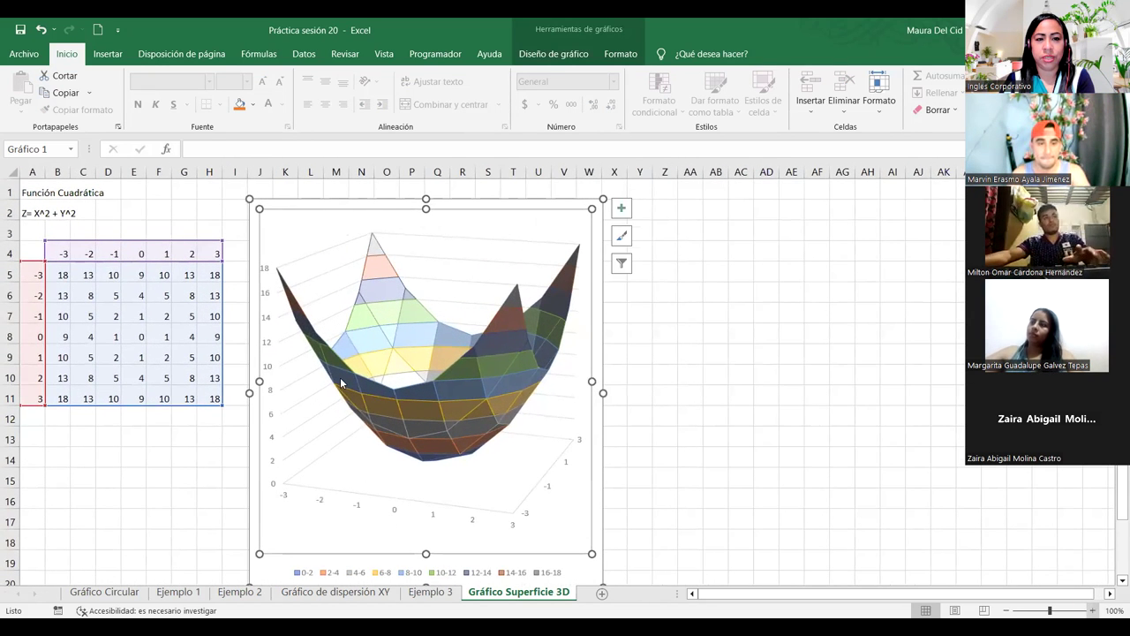
scroll(340, 377, "down", 1)
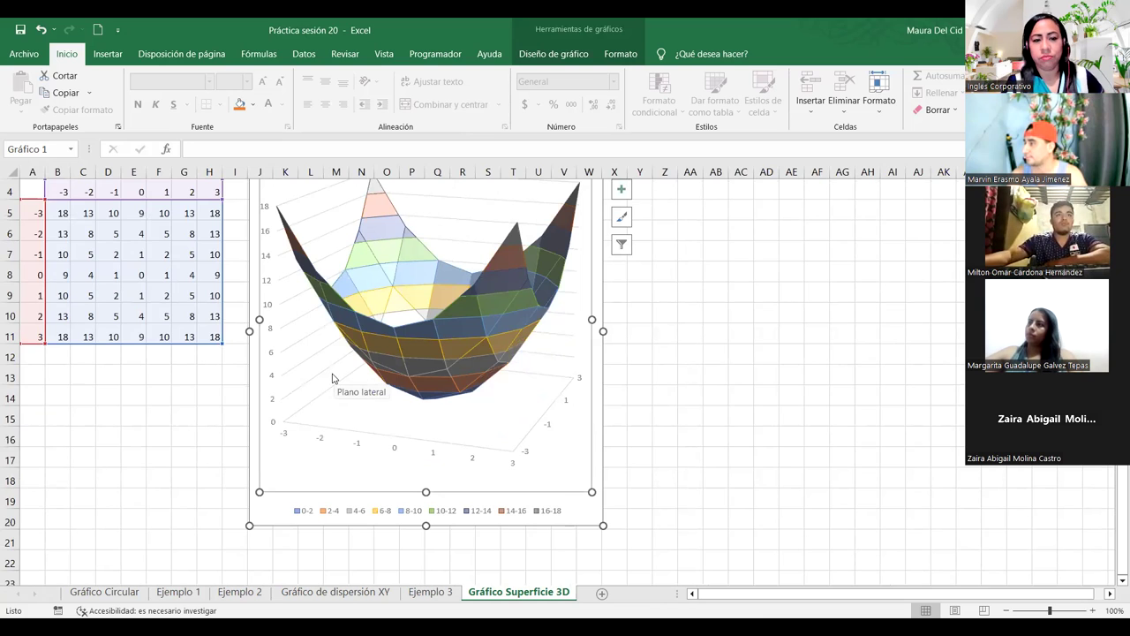
scroll(279, 293, "up", 1)
left_click(264, 274)
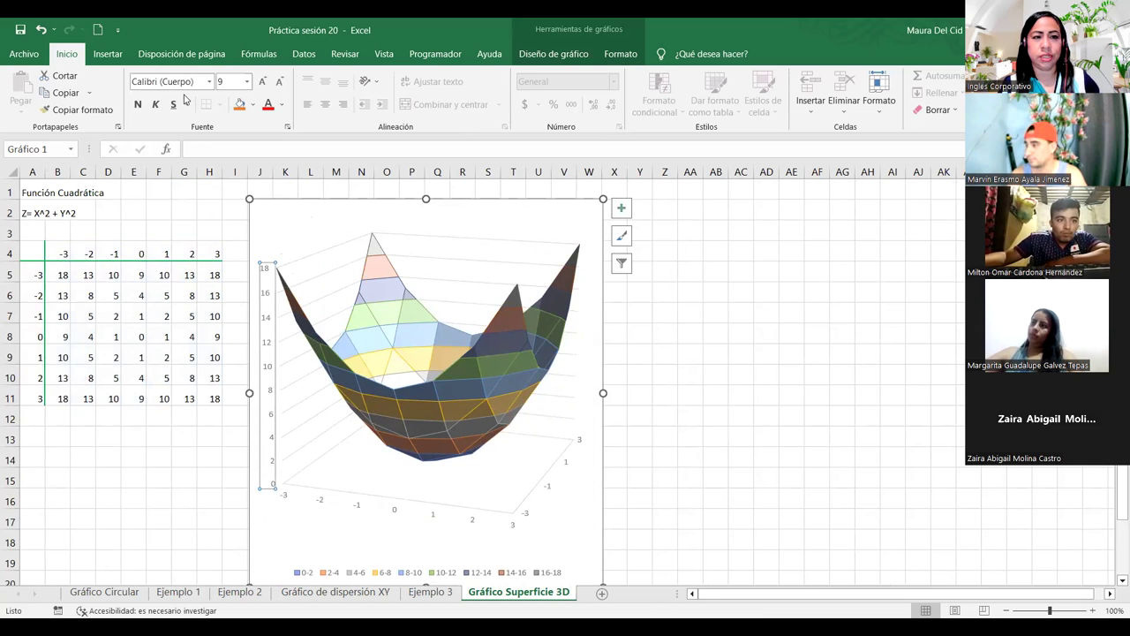
left_click(279, 202)
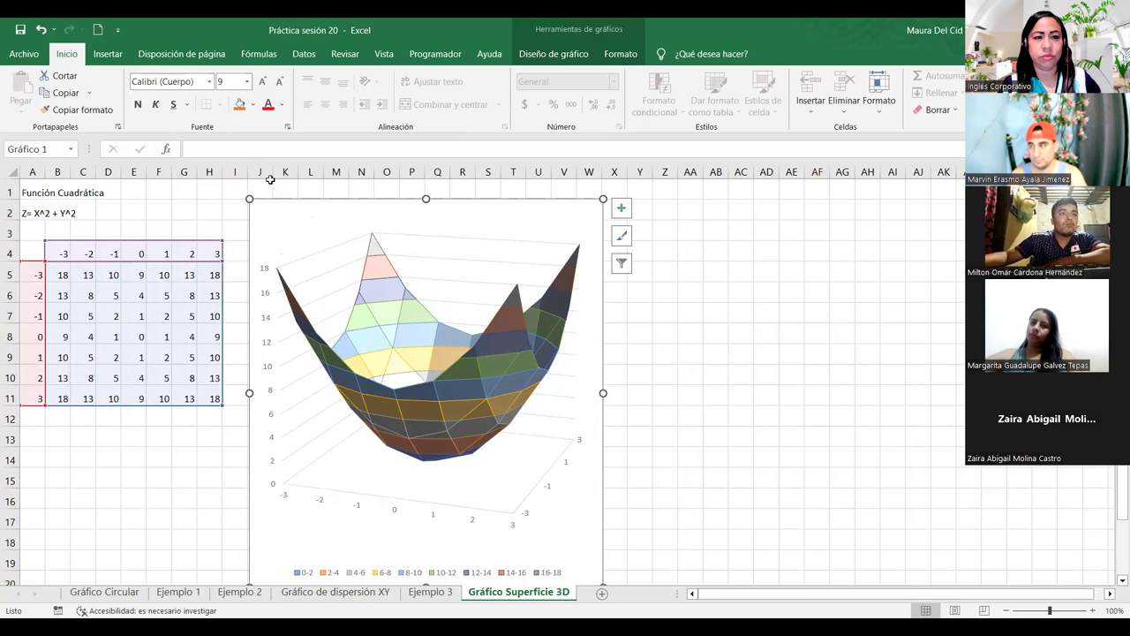
Step: Select the whole chart area and set its text to Candara at 10.5 points
left_click(619, 53)
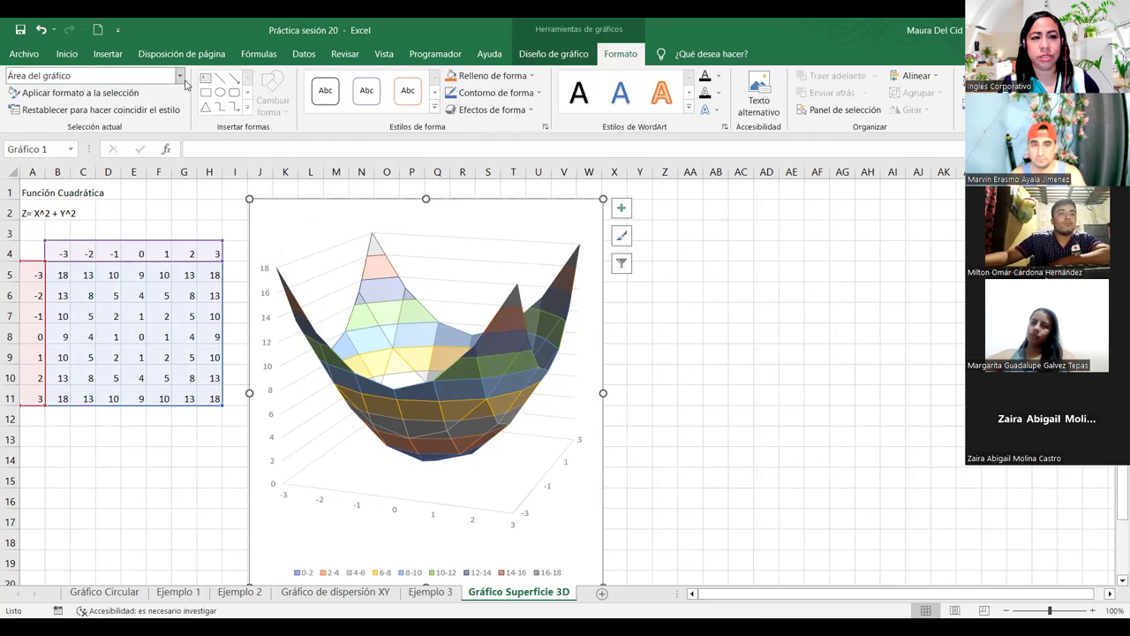
left_click(181, 77)
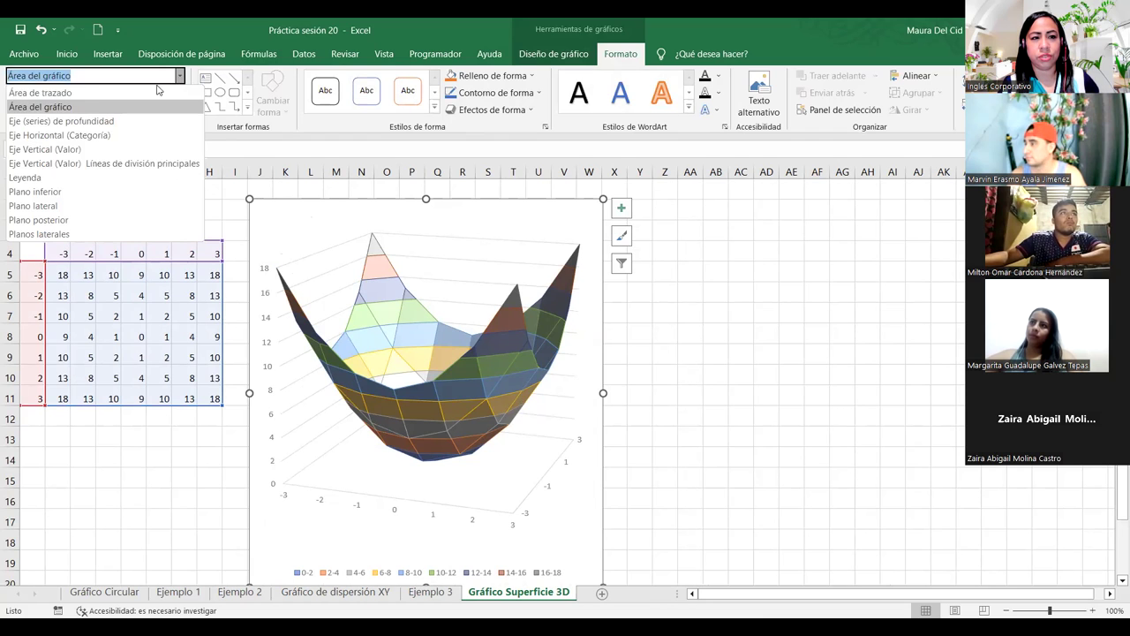
left_click(50, 107)
left_click(76, 54)
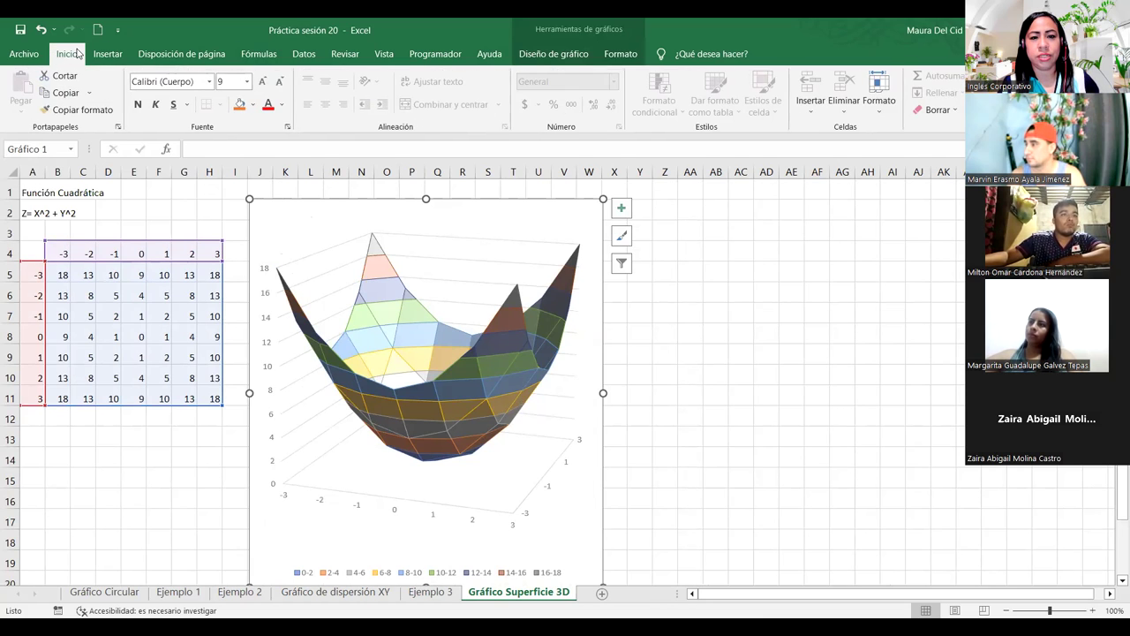
left_click(210, 80)
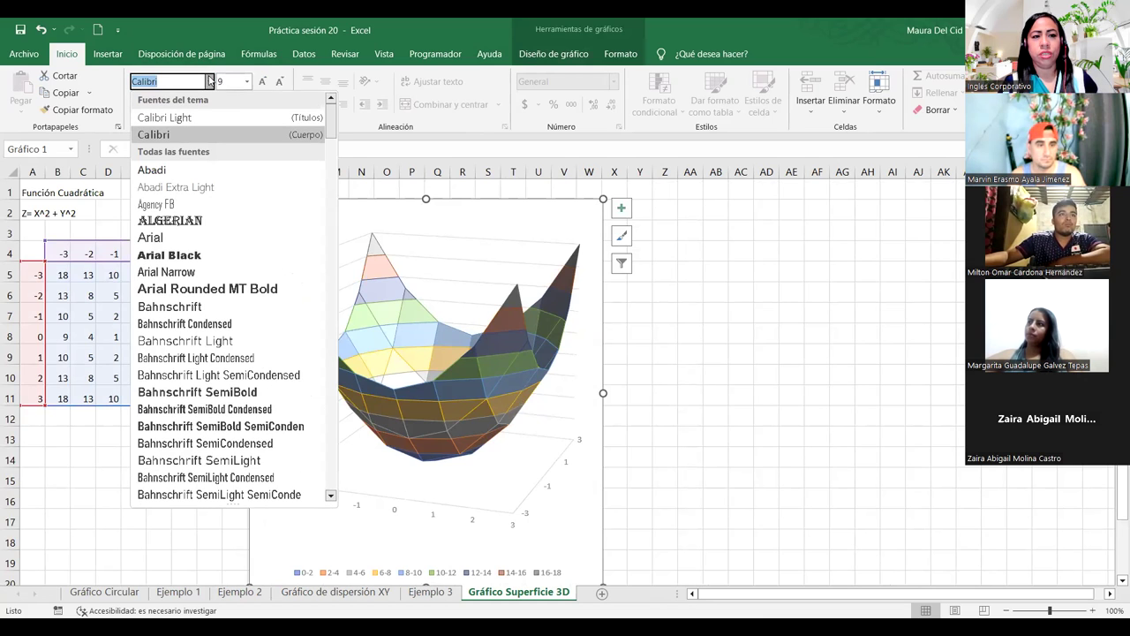
type("Candara")
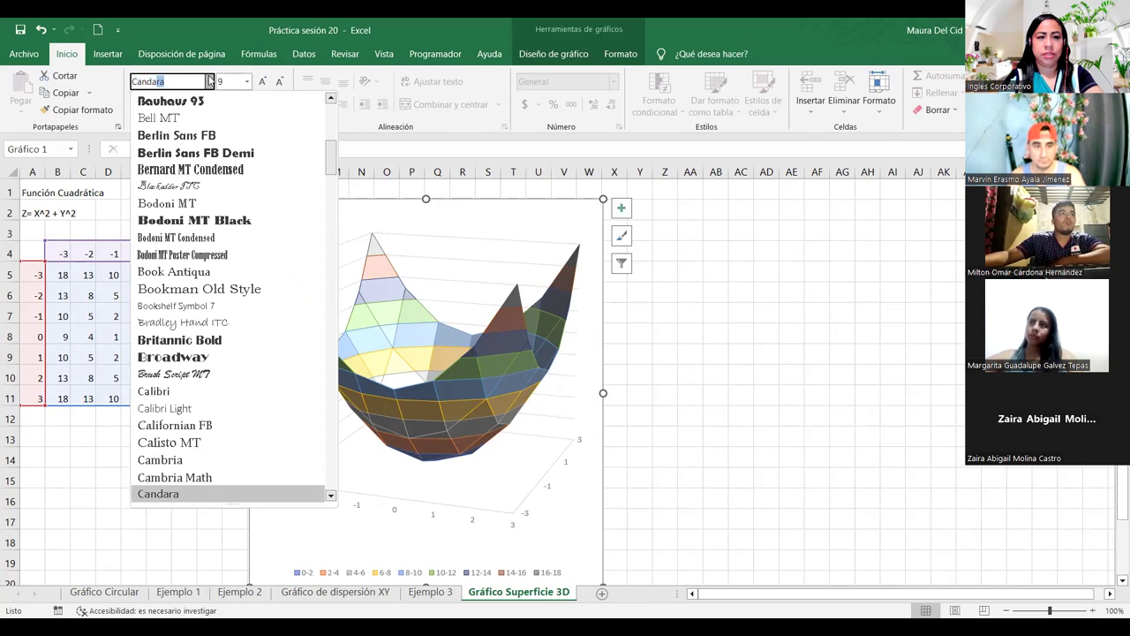
key("Return")
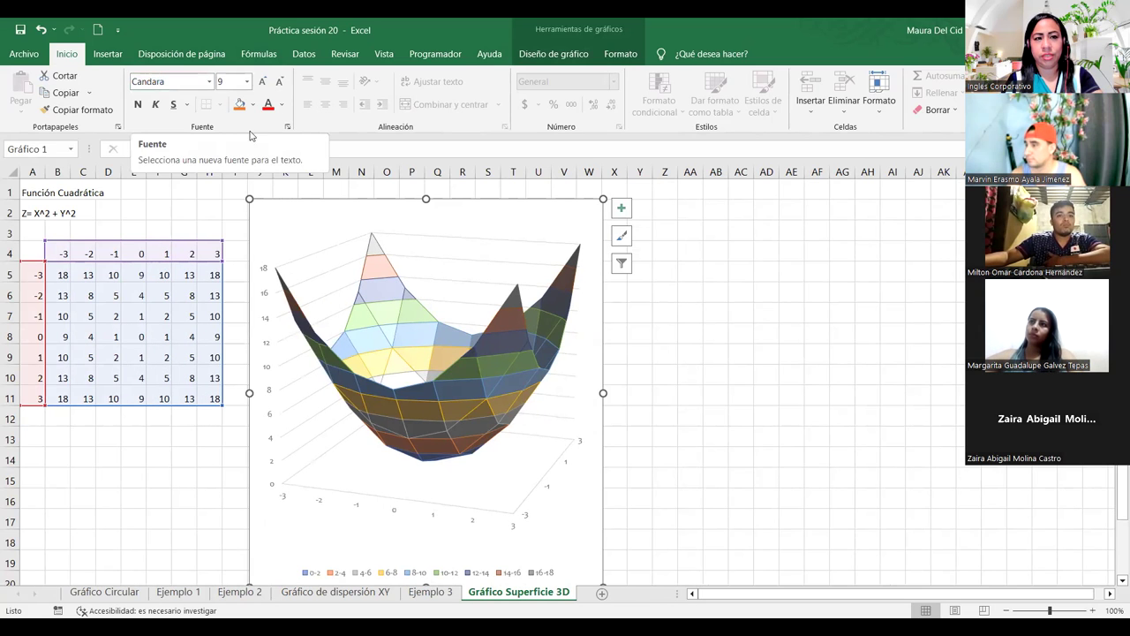
left_click(262, 85)
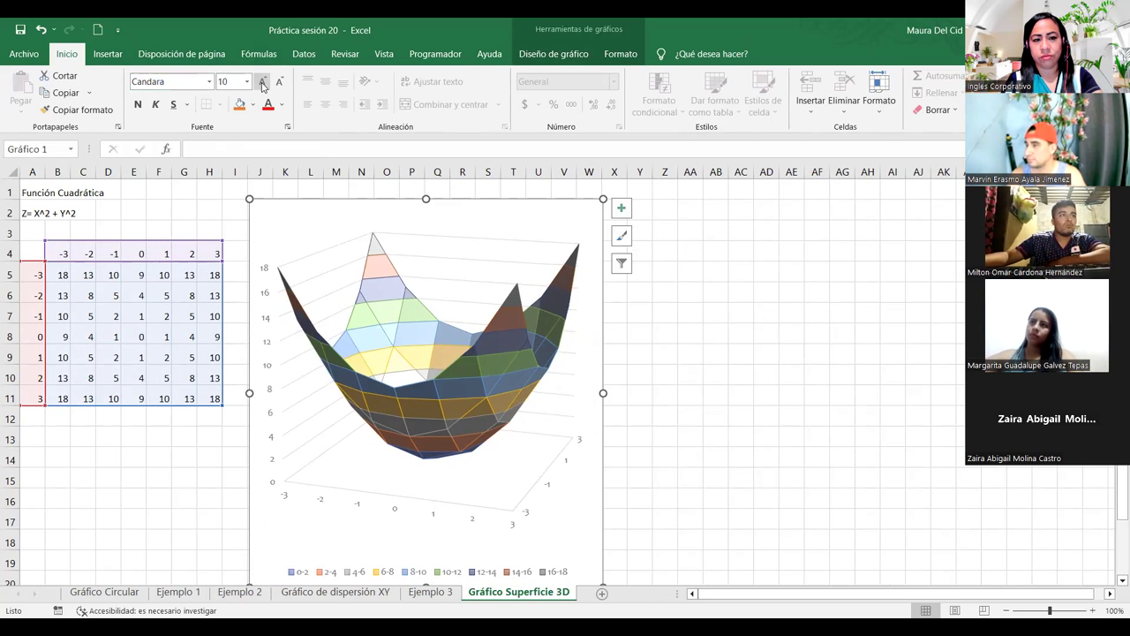
left_click(262, 85)
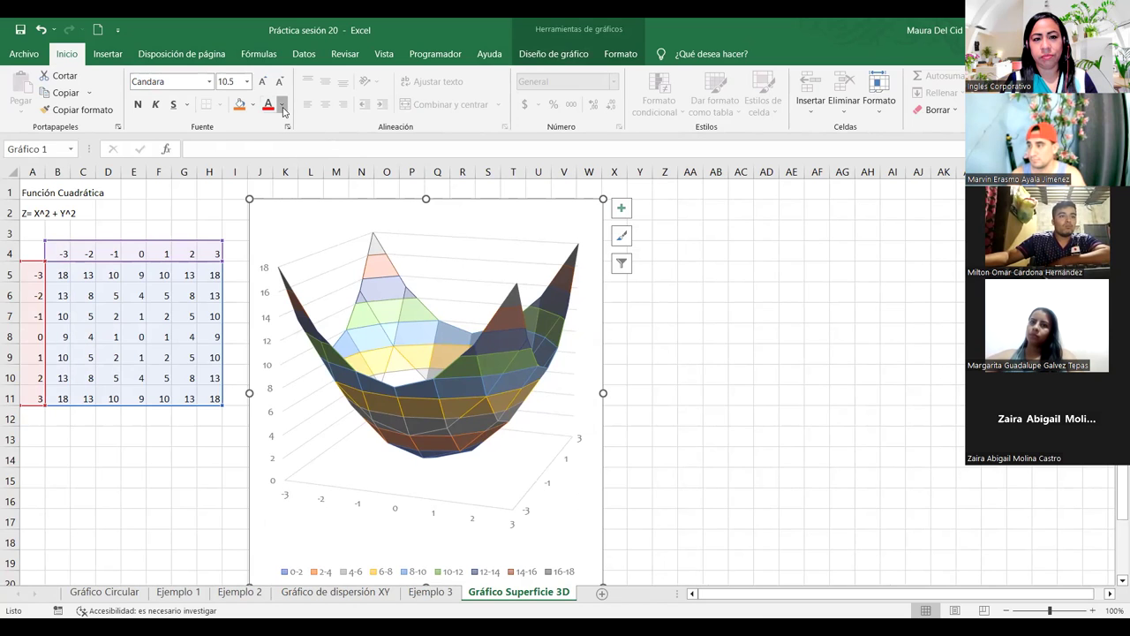
Step: Colour all the chart text purple instead of blue
left_click(282, 105)
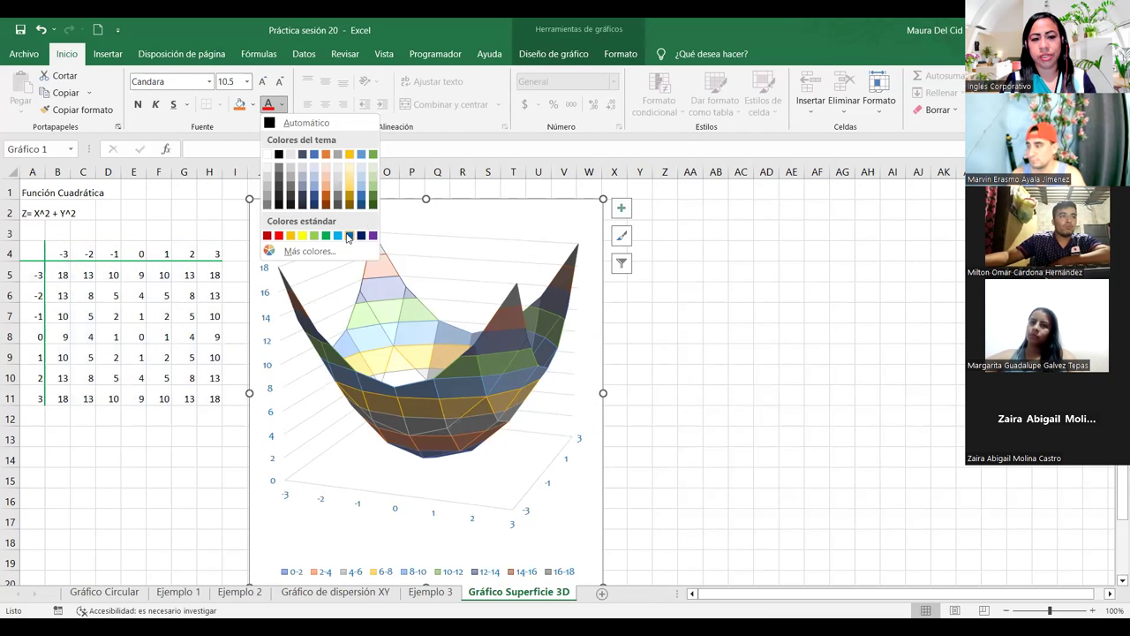
left_click(348, 236)
left_click(283, 105)
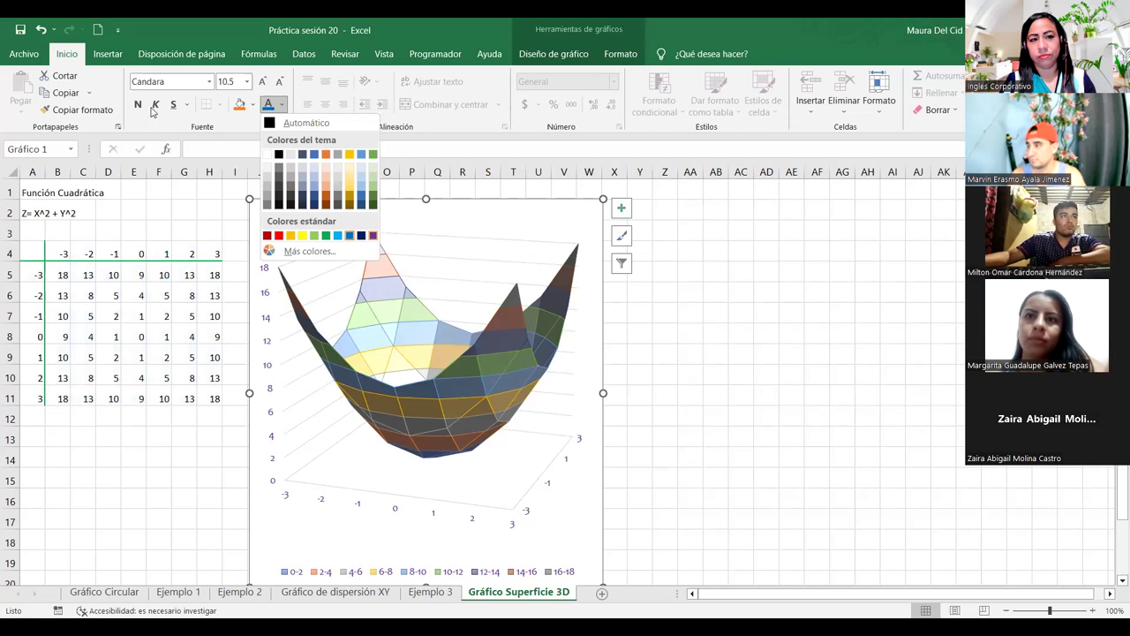
left_click(373, 236)
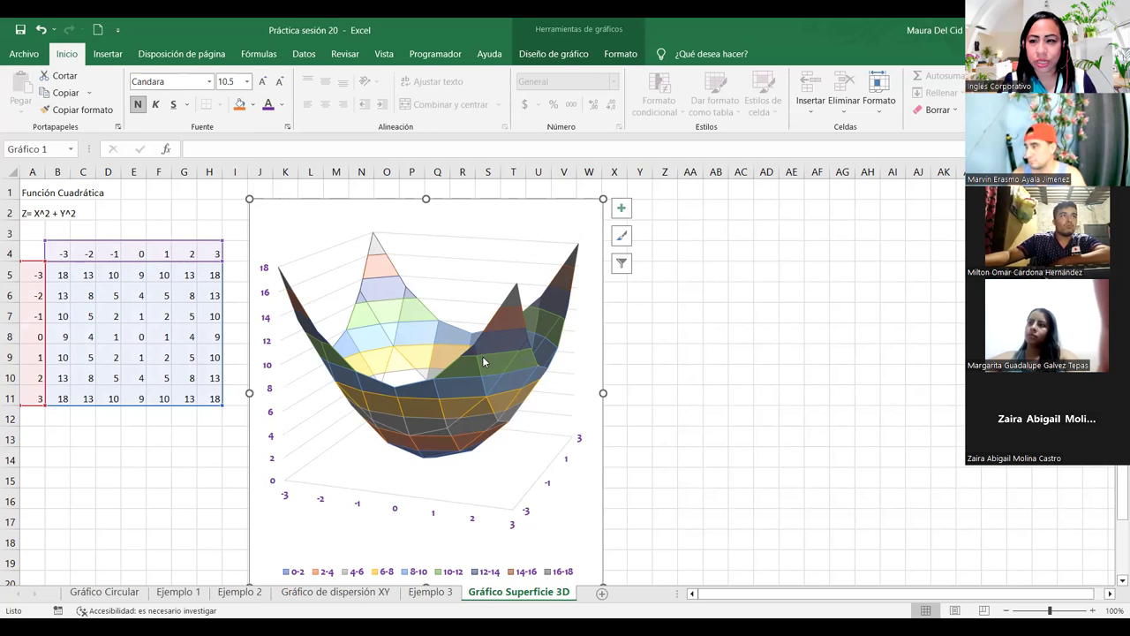
left_click(553, 54)
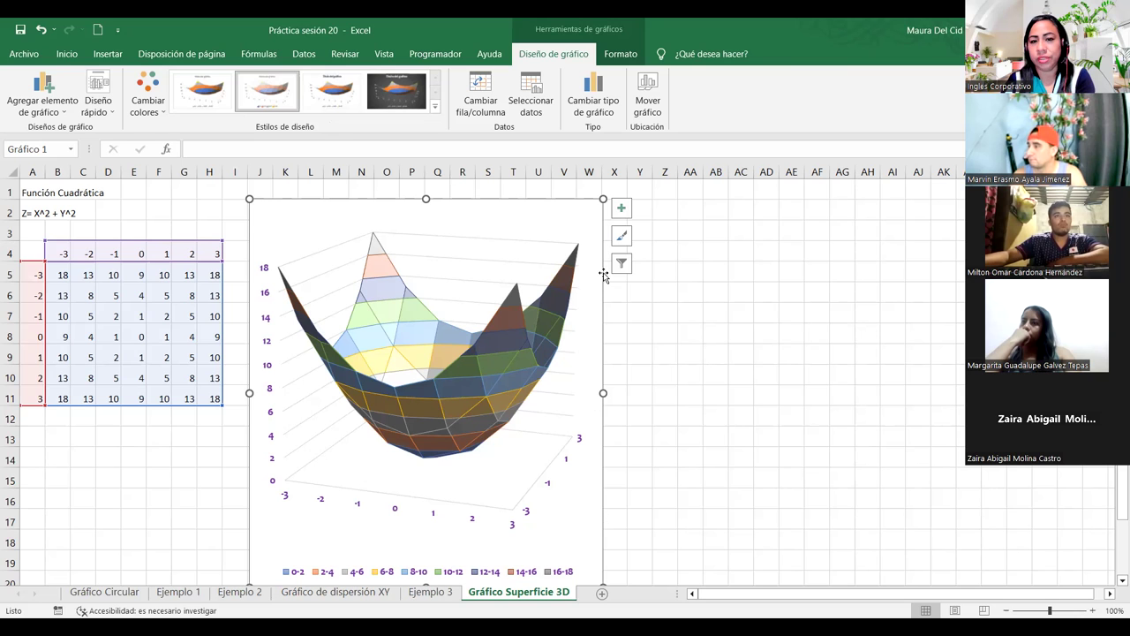
left_click(720, 475)
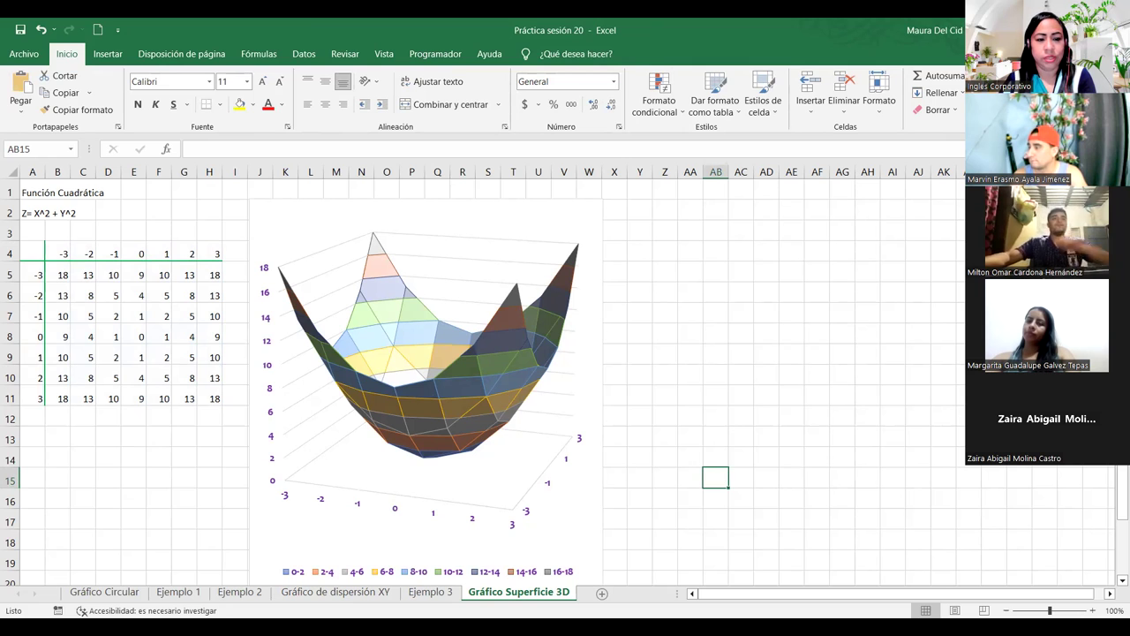
left_click(104, 592)
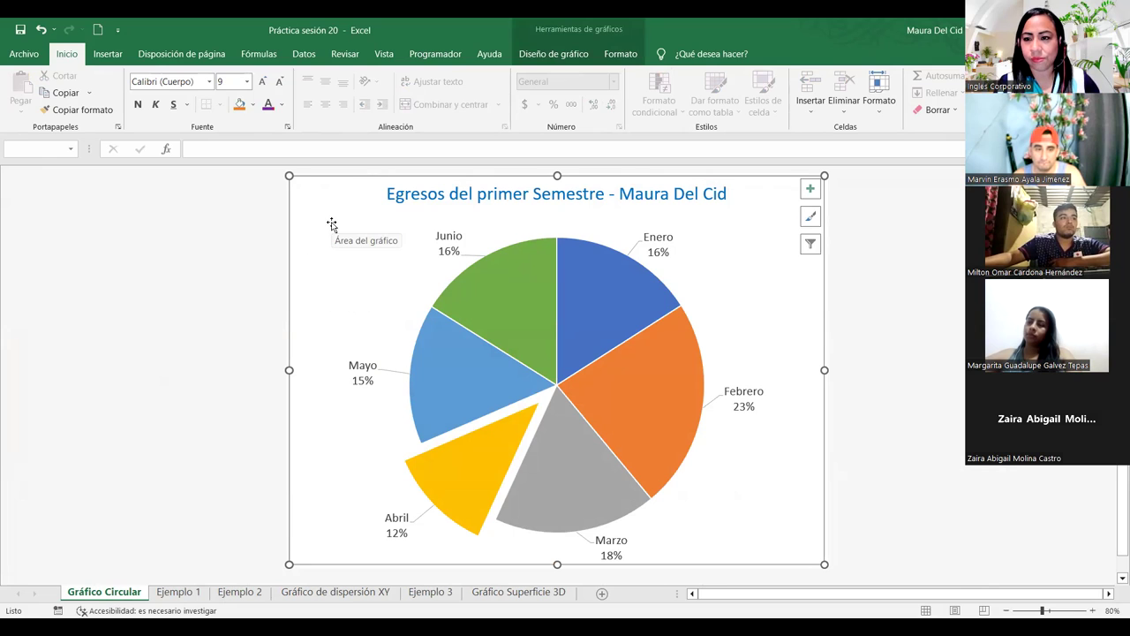
Step: Select the pie series and its Abril slice, then the whole expenses chart area
left_click(483, 466)
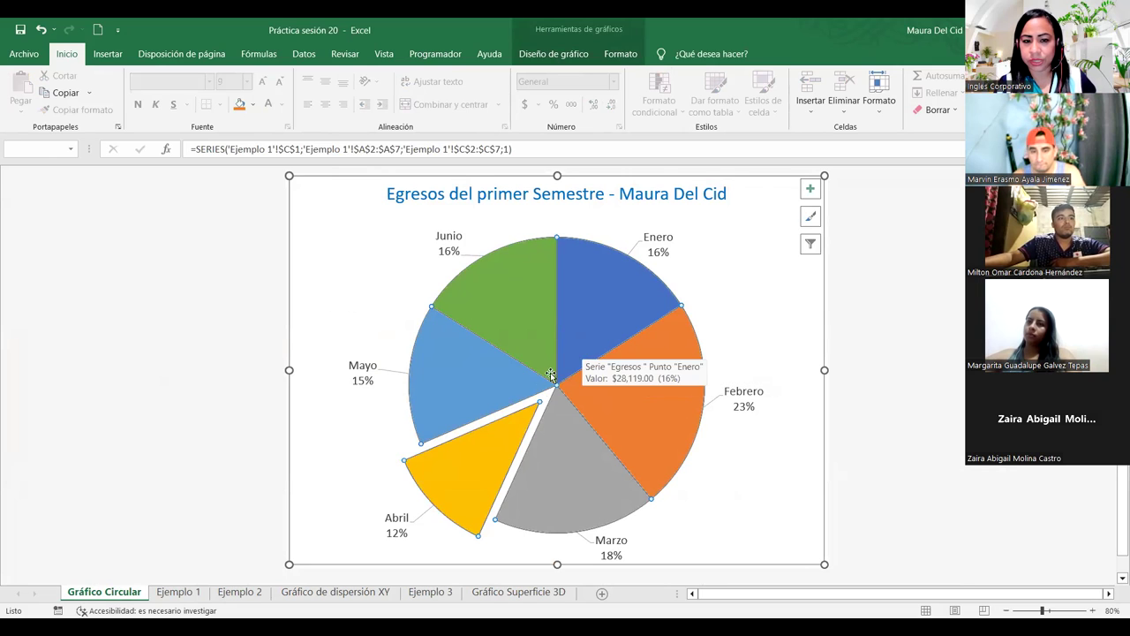
left_click(499, 471)
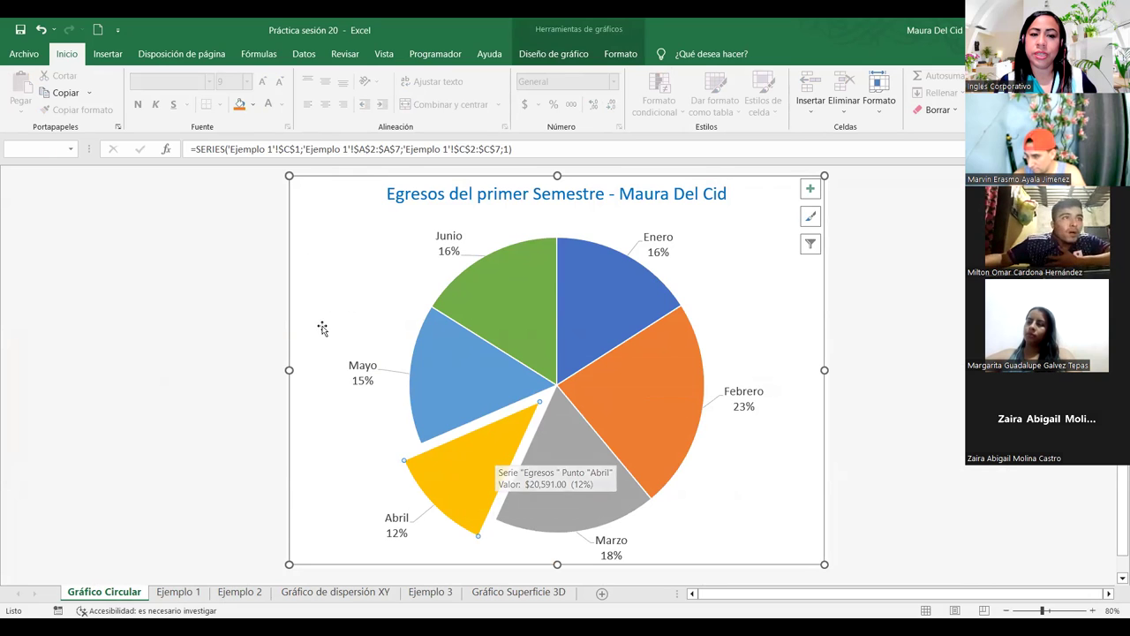
left_click(364, 316)
left_click(517, 334)
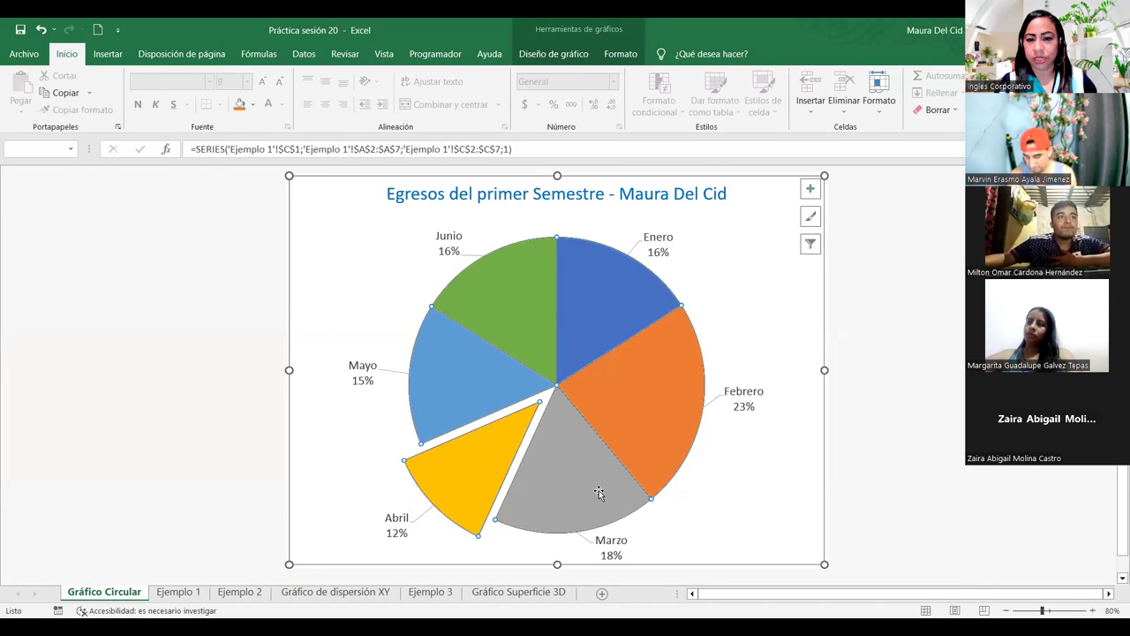
left_click(501, 473)
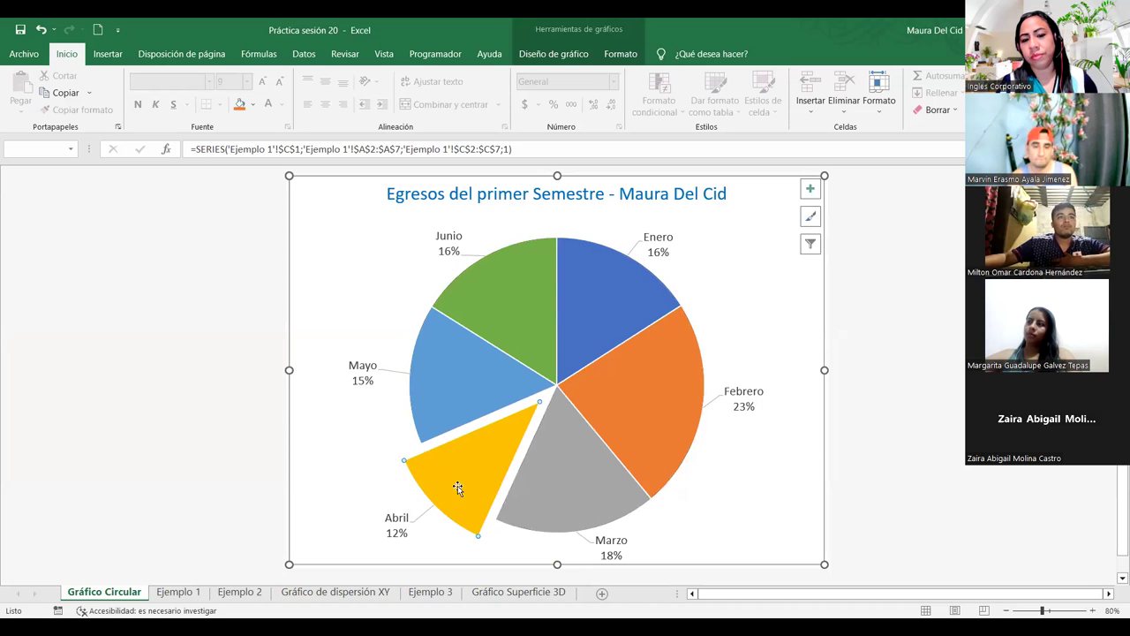
mouse_move(456, 481)
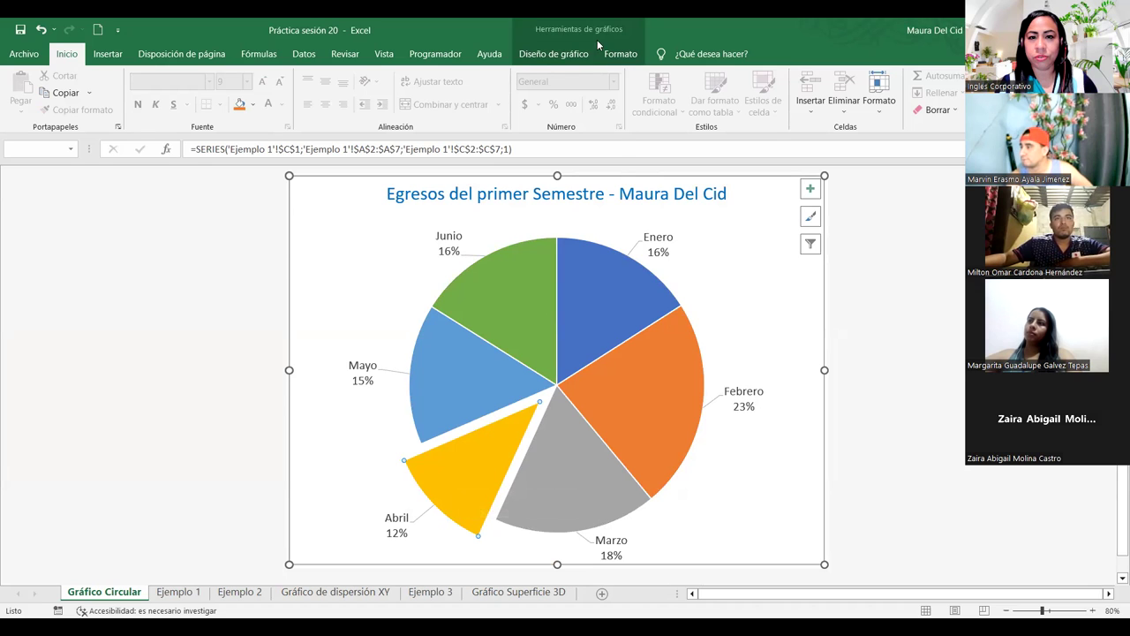
left_click(616, 55)
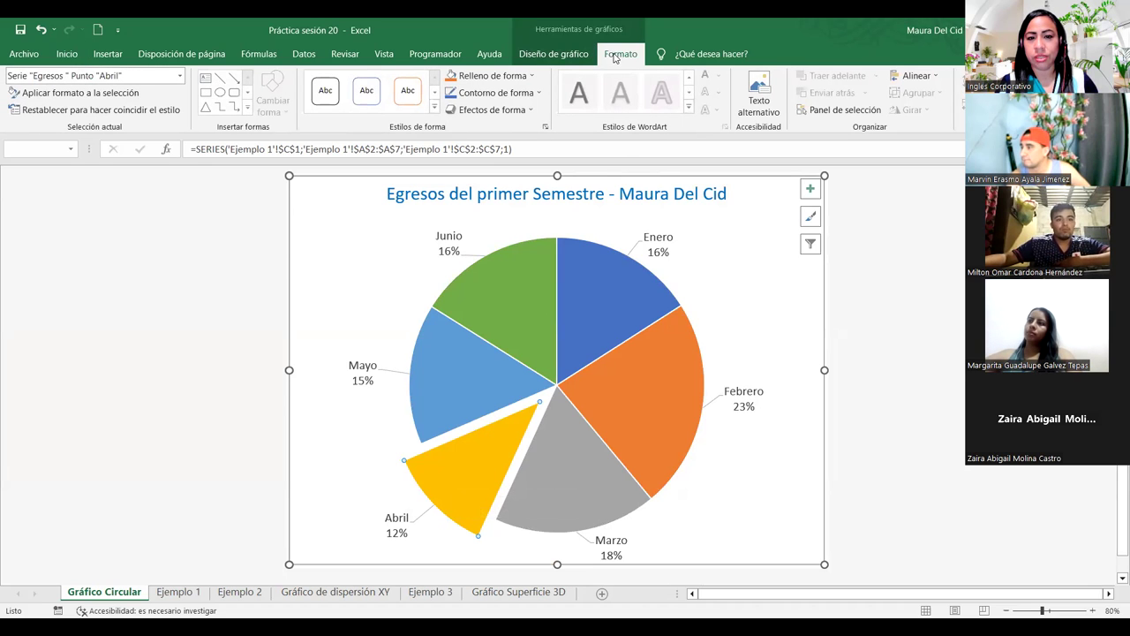
left_click(362, 195)
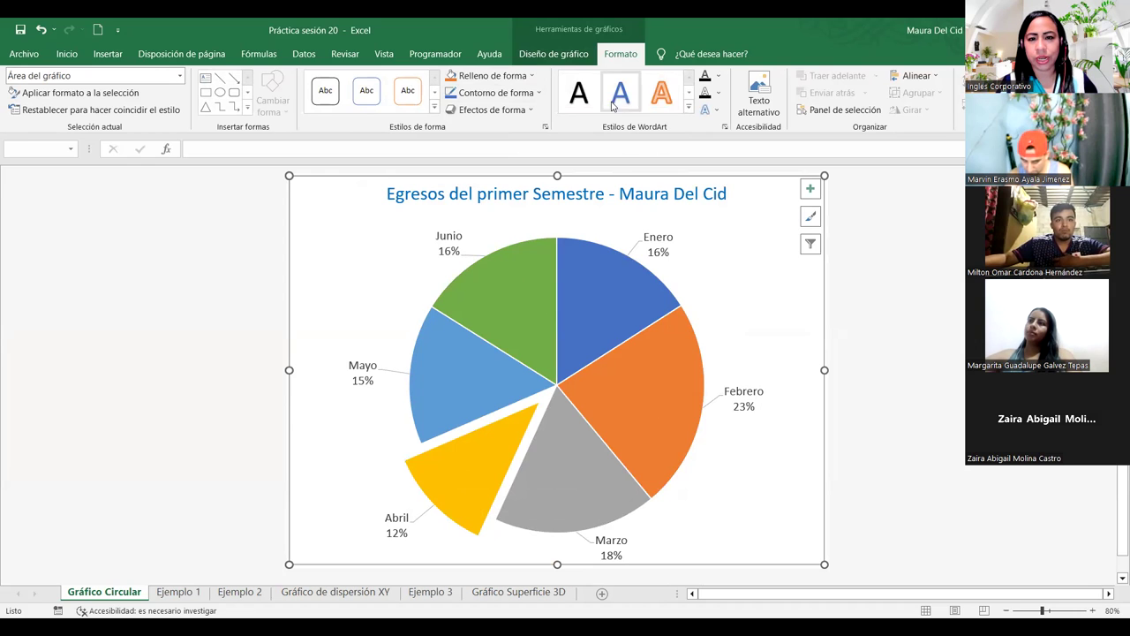
left_click(562, 55)
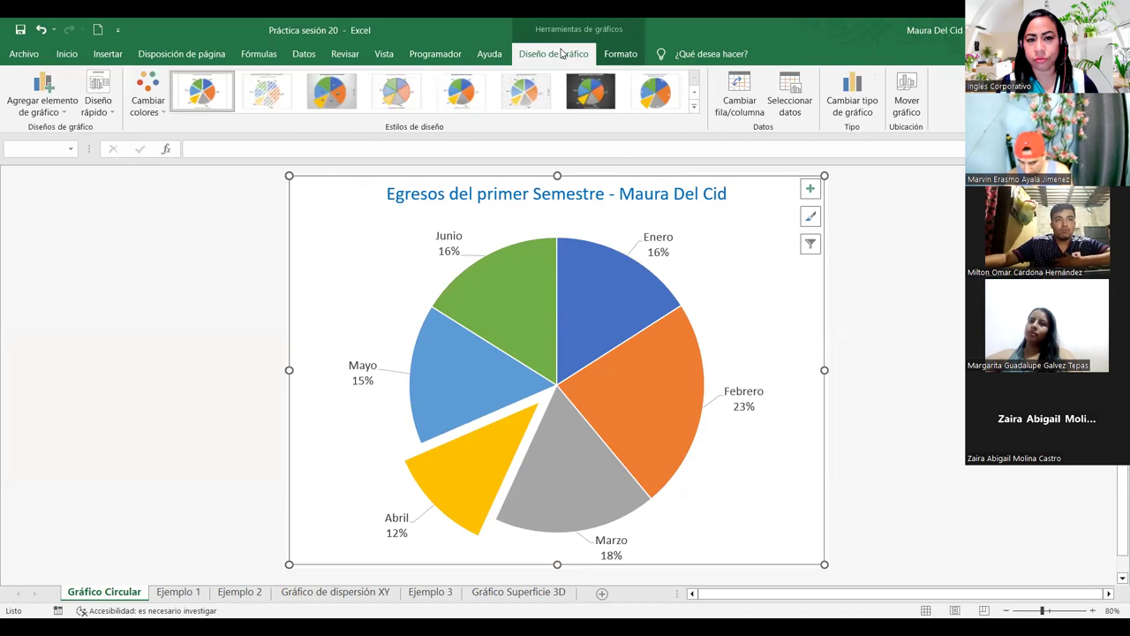
Step: Browse the chart styles gallery without applying one, then select the Abril slice
left_click(694, 107)
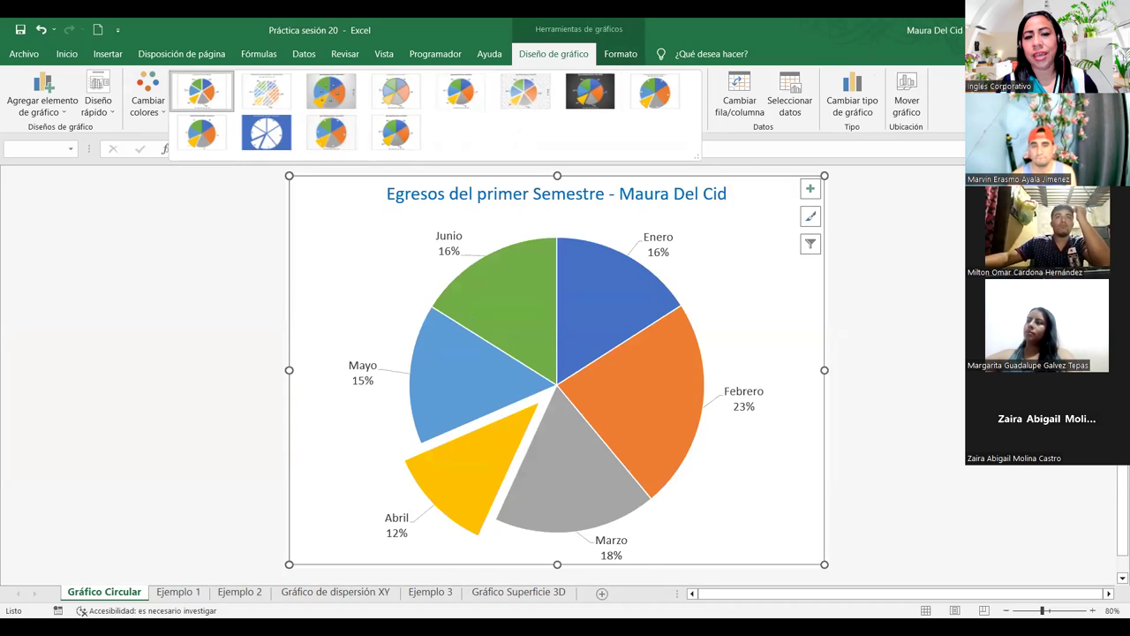
left_click(469, 480)
left_click(469, 481)
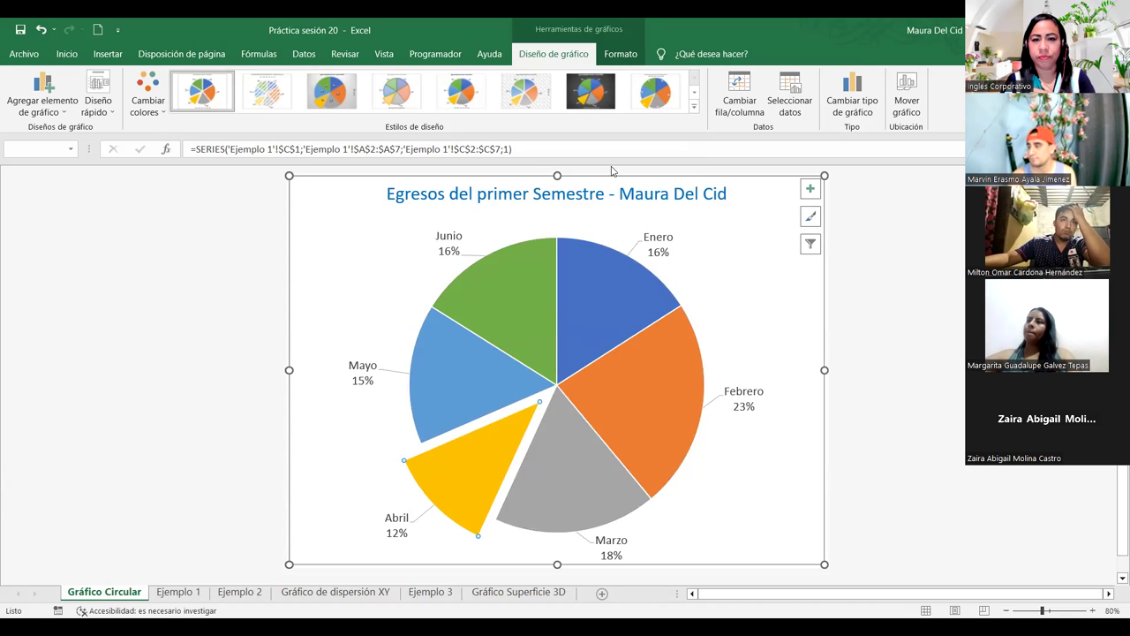
left_click(621, 56)
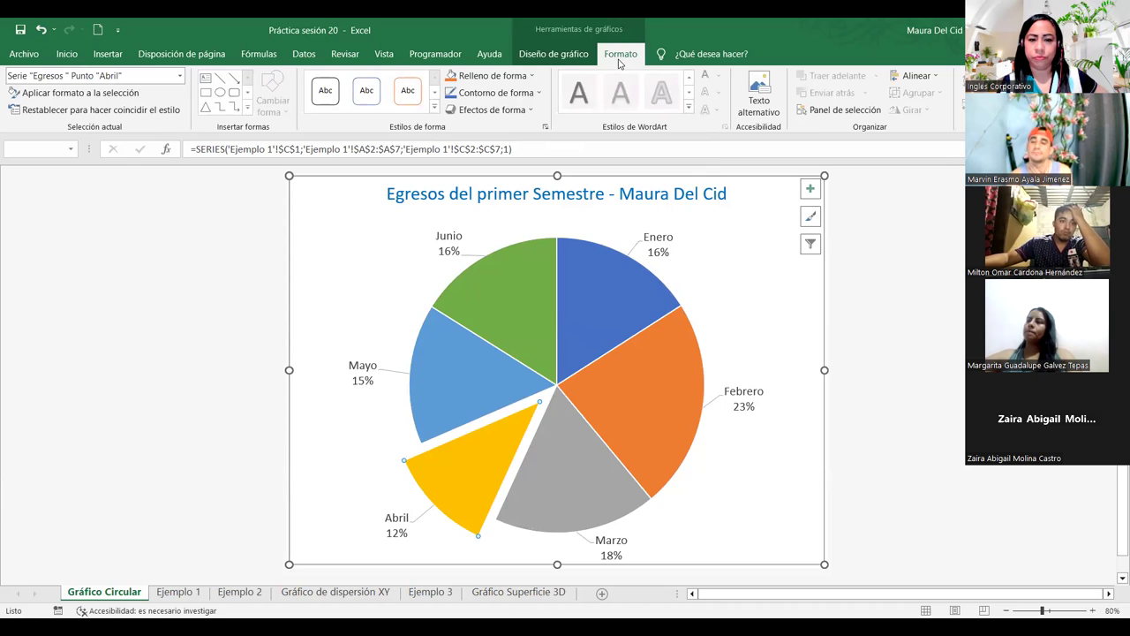
Step: Fill the Abril slice purple, then replace it with a custom bright pink
left_click(535, 79)
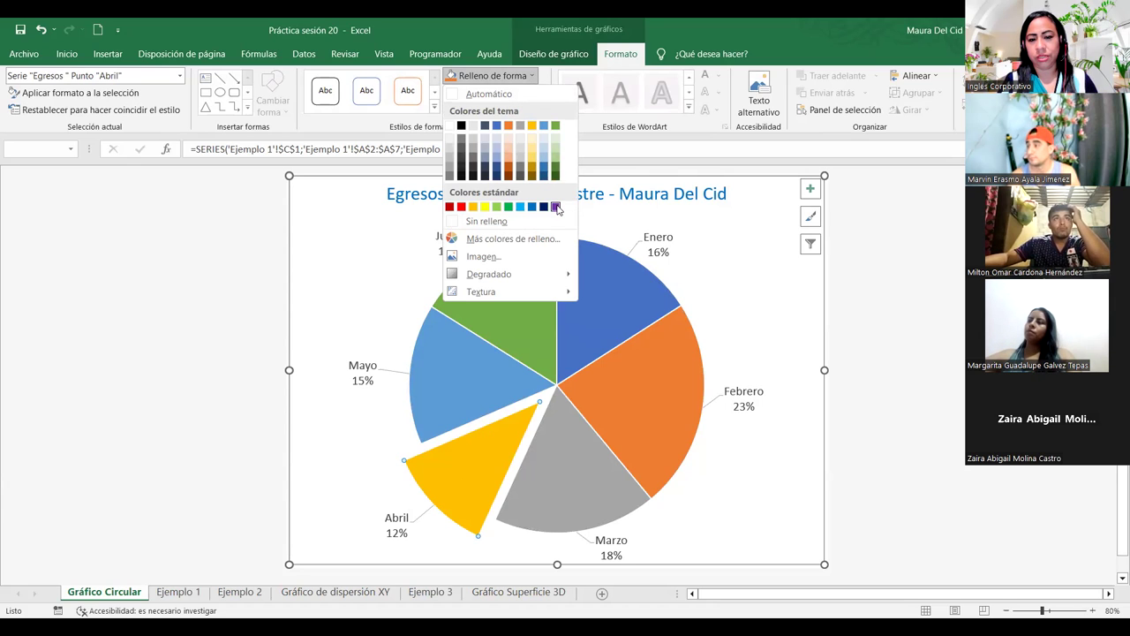
left_click(555, 207)
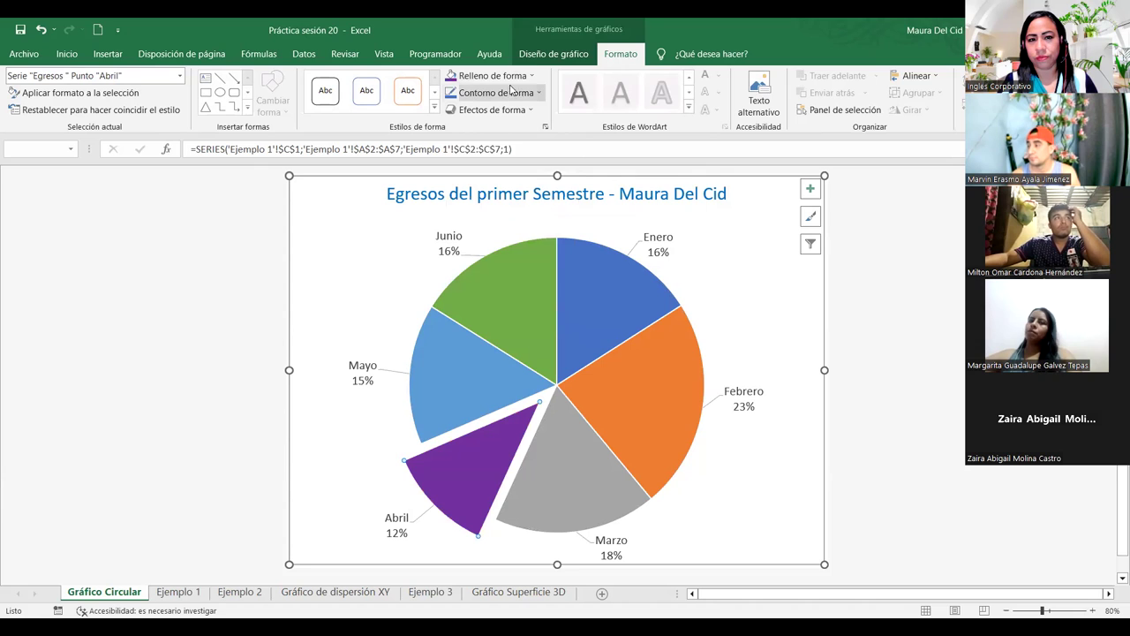
left_click(521, 77)
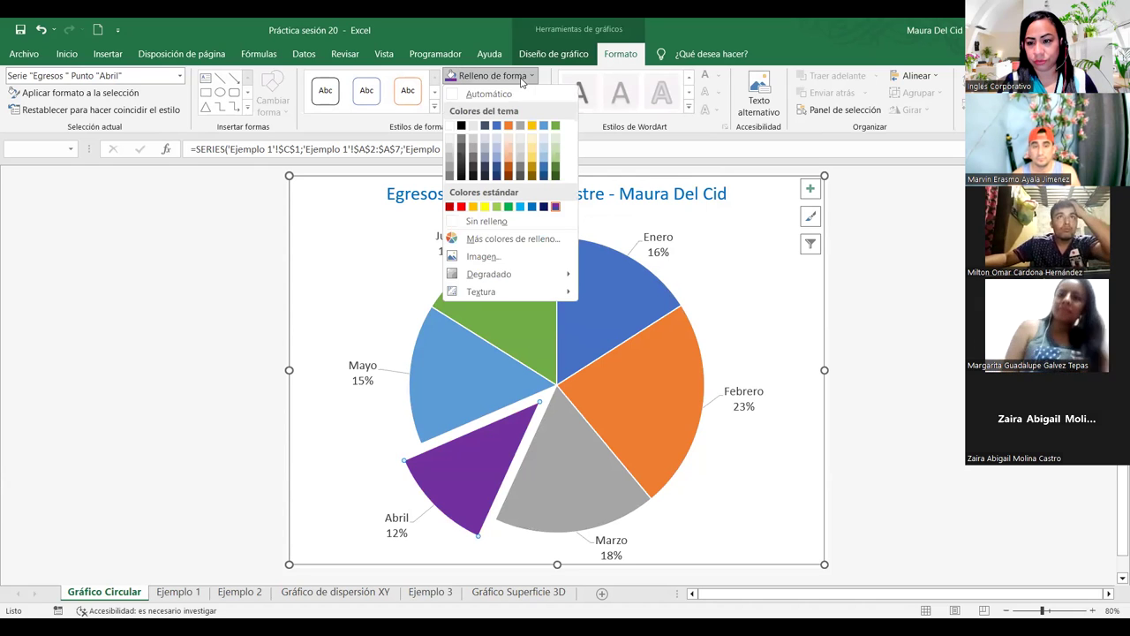
left_click(542, 240)
left_click_drag(697, 241, 730, 263)
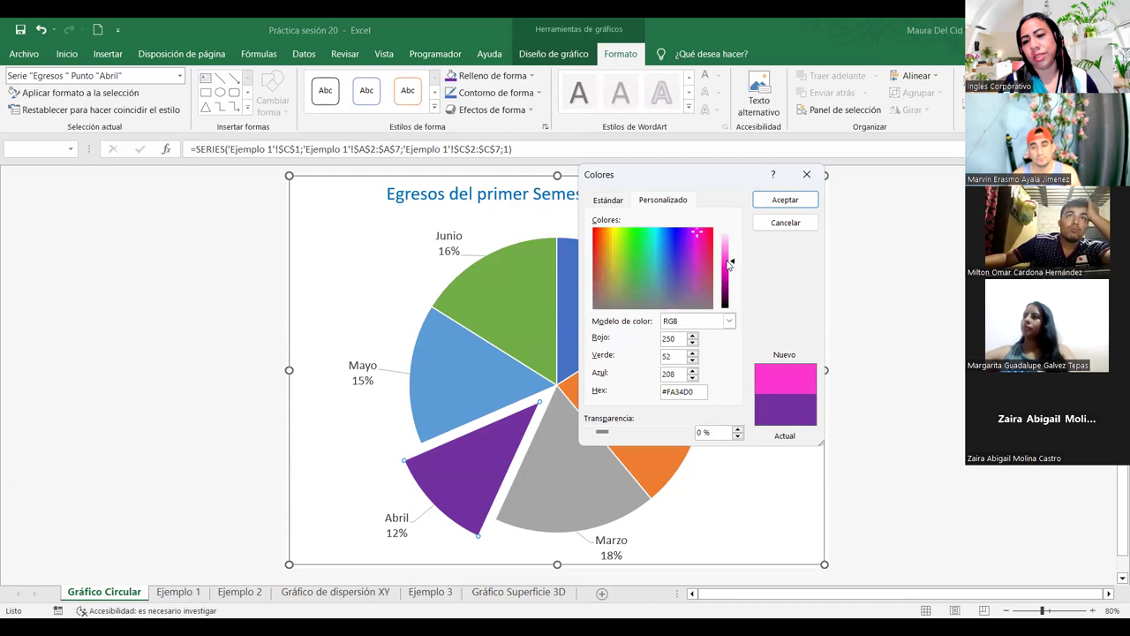
left_click(783, 198)
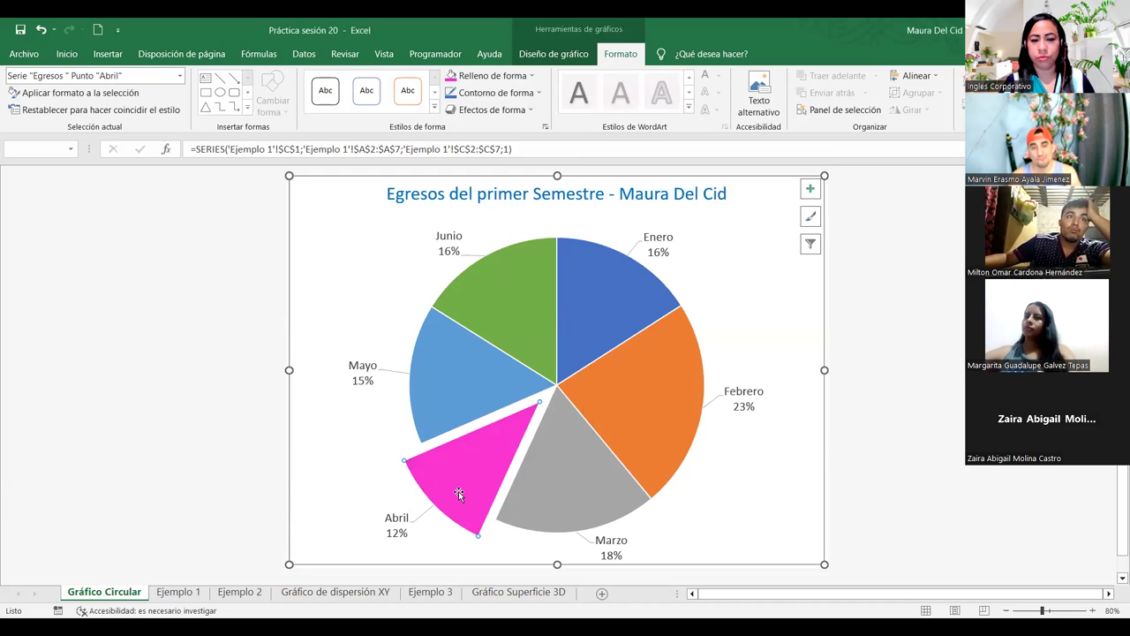
mouse_move(460, 494)
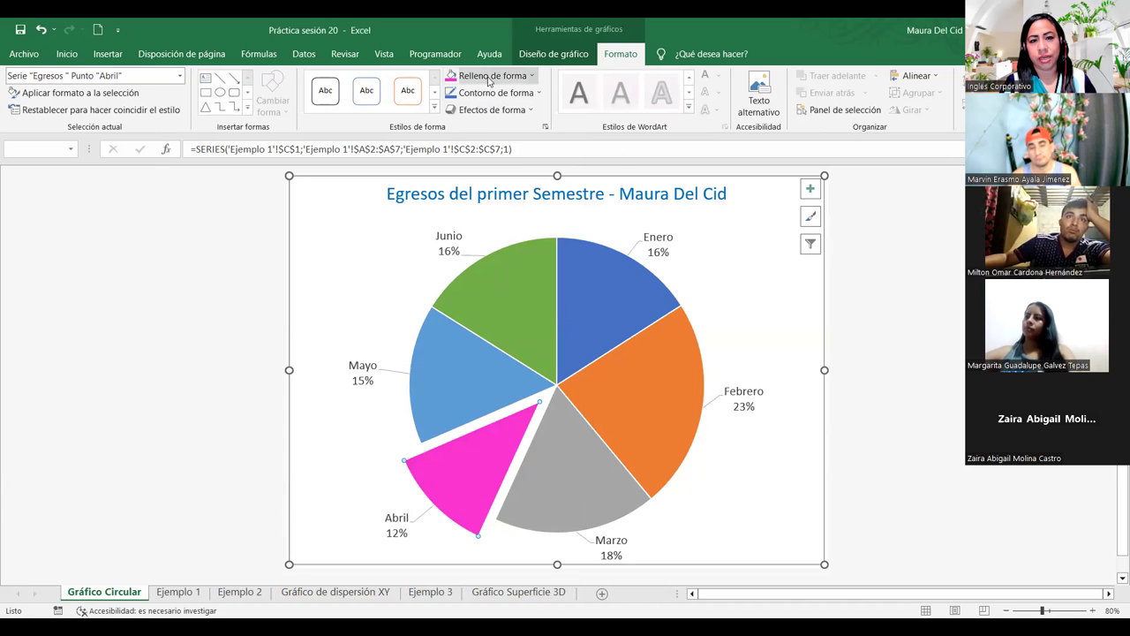
Step: Revisit the custom colour picker and keep the pink #FA34D0 fill
left_click(507, 76)
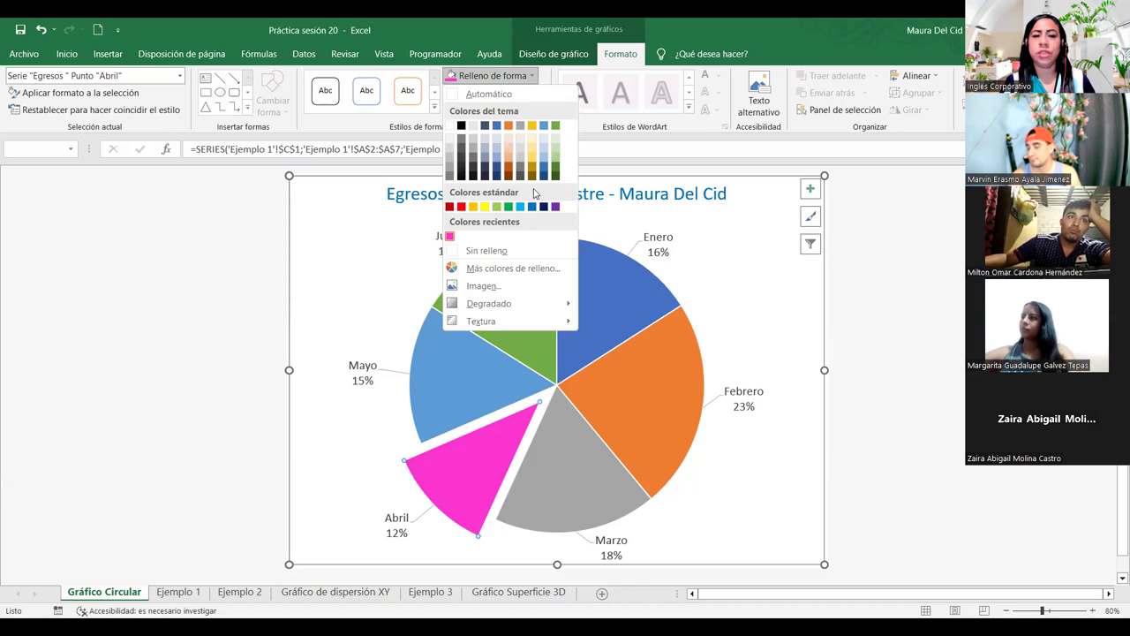
left_click(499, 278)
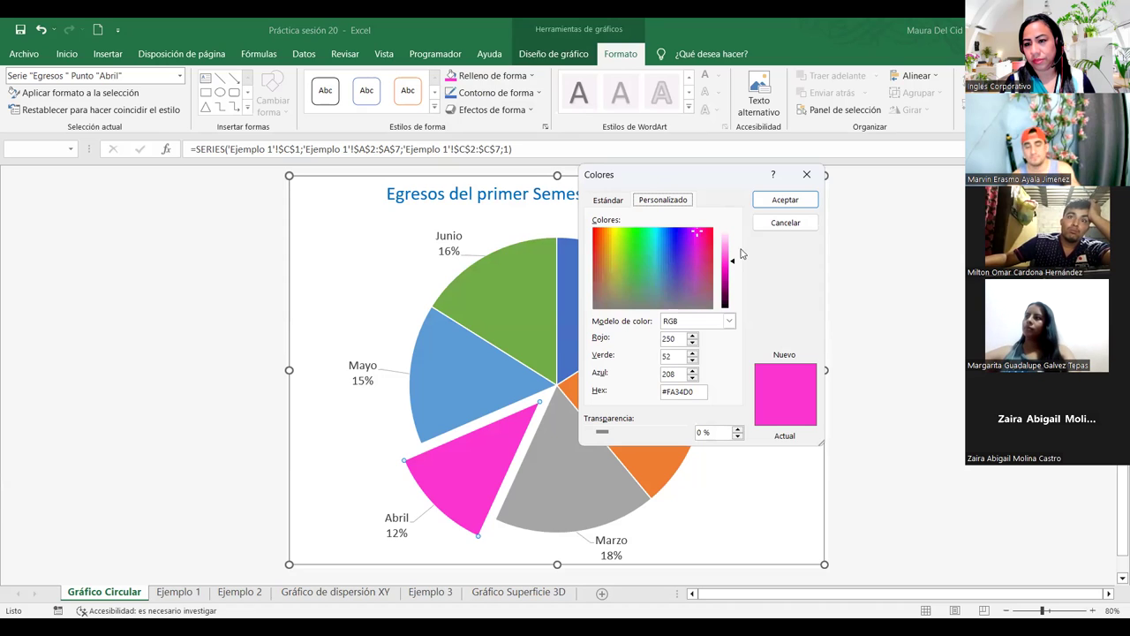
left_click(608, 200)
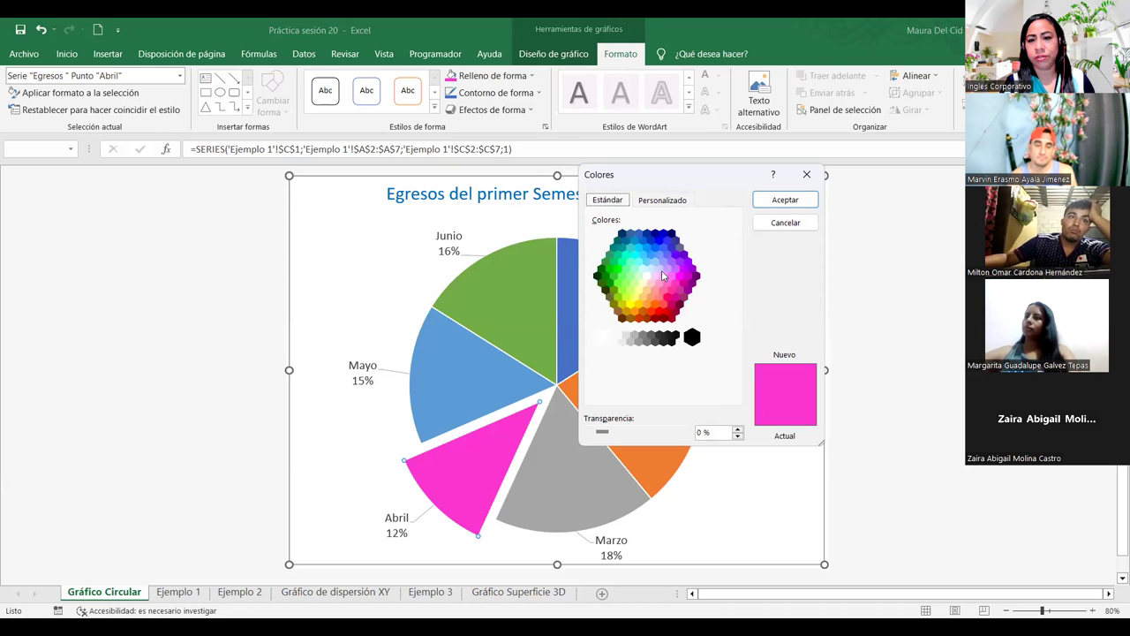
left_click(663, 202)
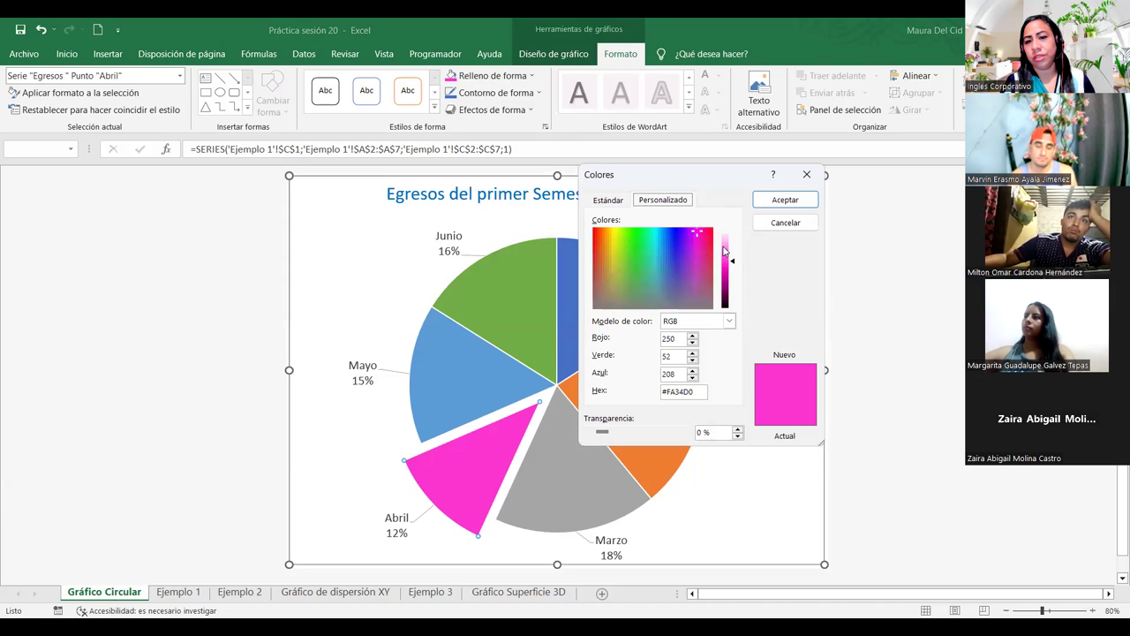
left_click(806, 176)
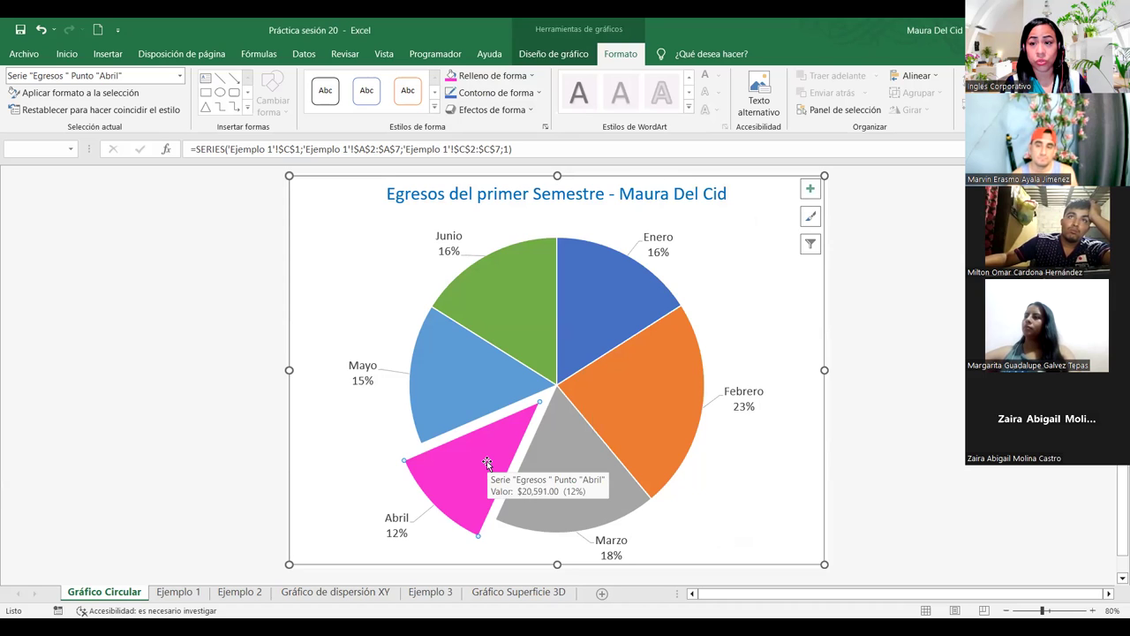
Step: Replace the Marzo slice's solid grey with the Mármol blanco (white marble) texture fill
left_click(596, 475)
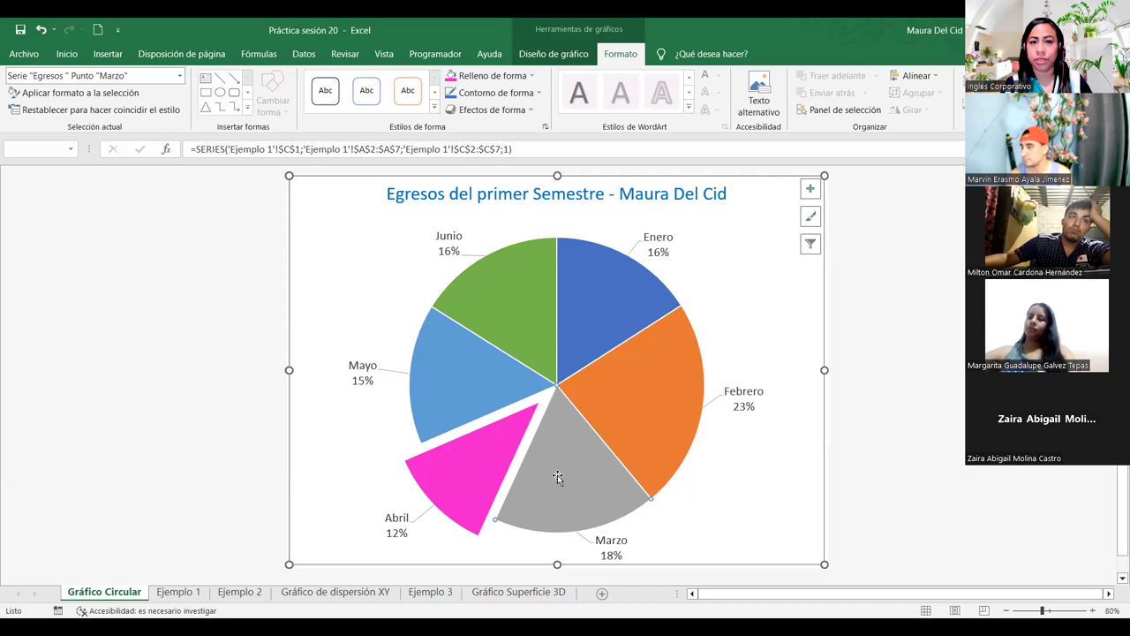
left_click(517, 77)
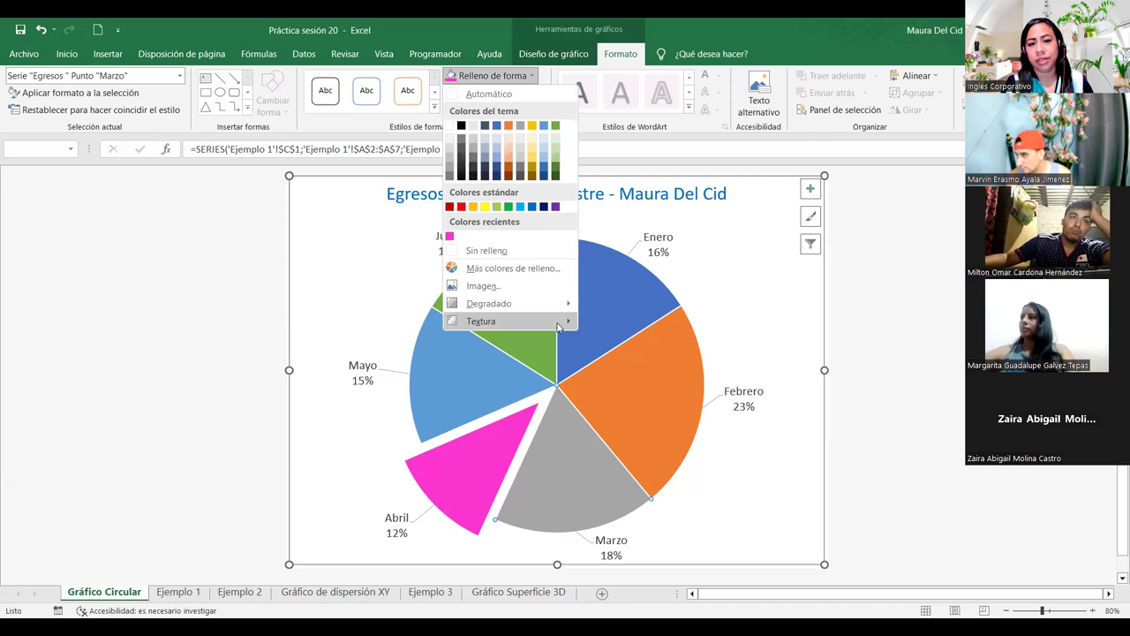
mouse_move(559, 325)
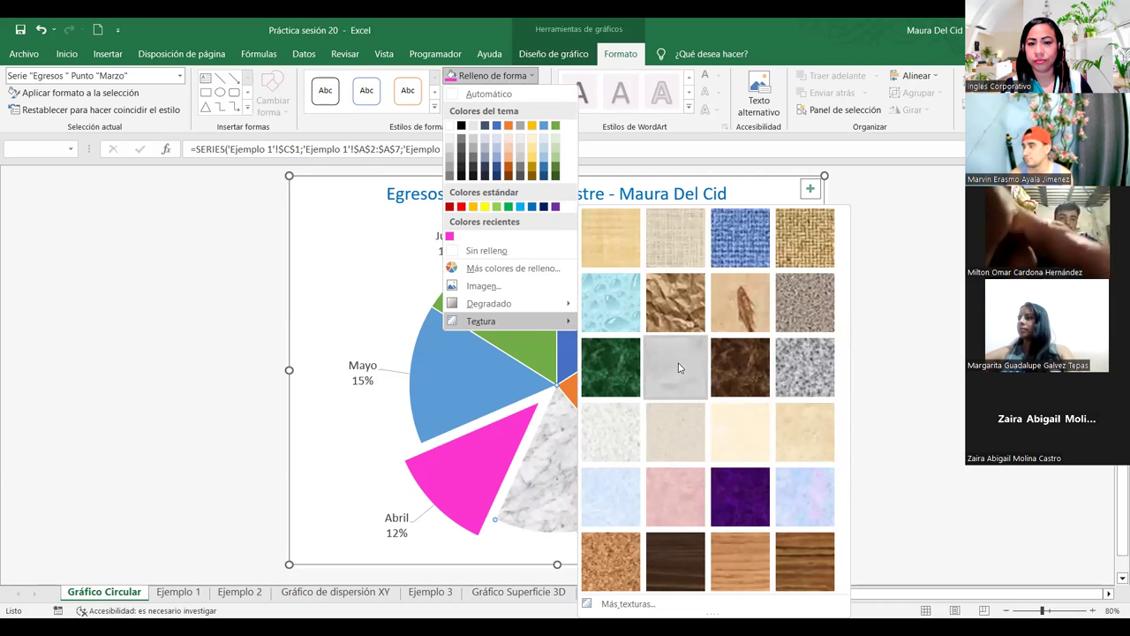
left_click(677, 370)
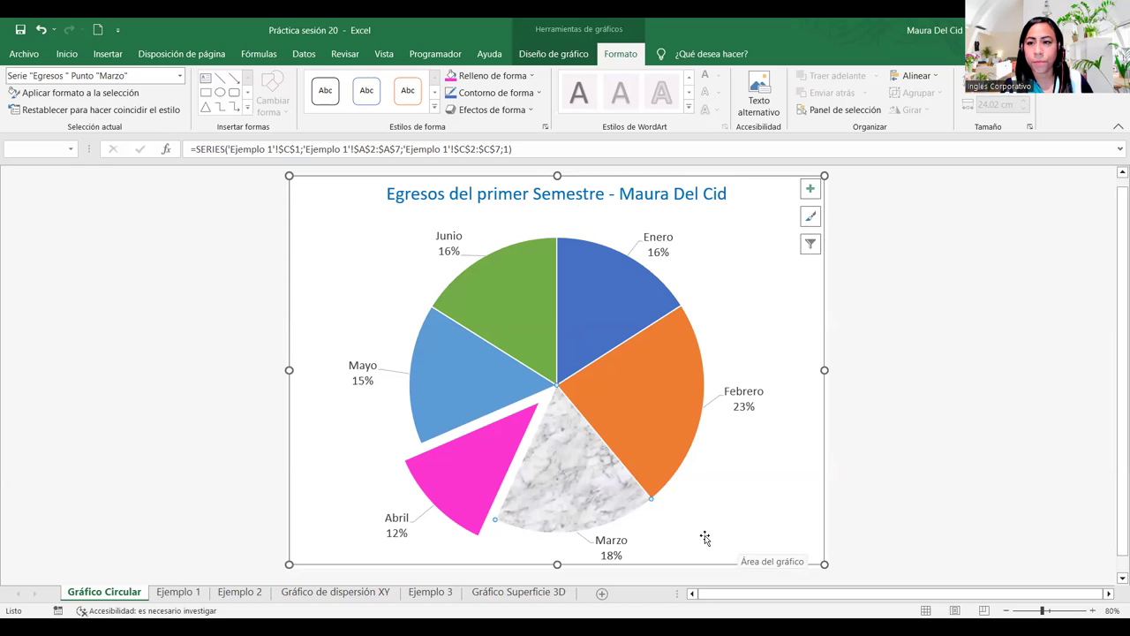
left_click(628, 444)
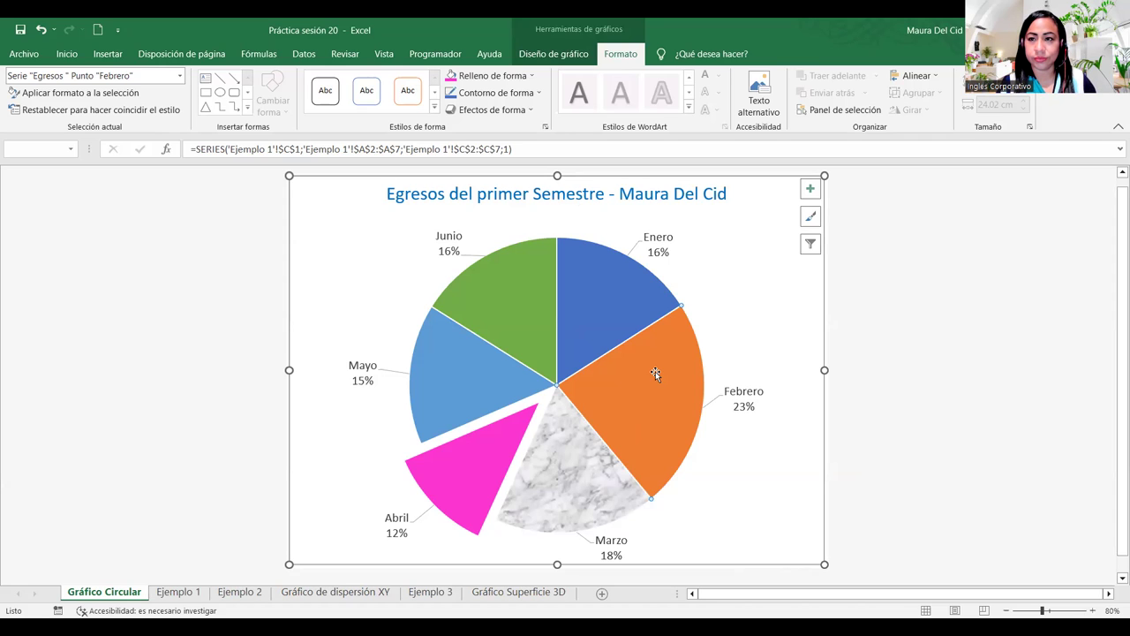
Step: Open Febrero's Más degradados settings in the Formato de punto de datos pane
left_click(534, 77)
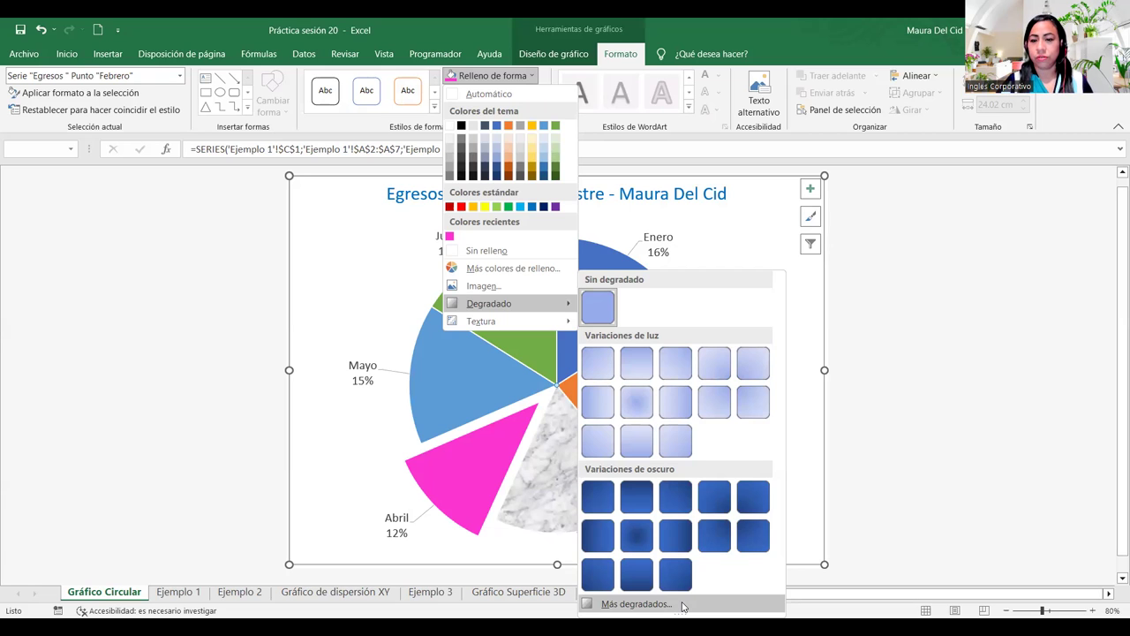
left_click(682, 606)
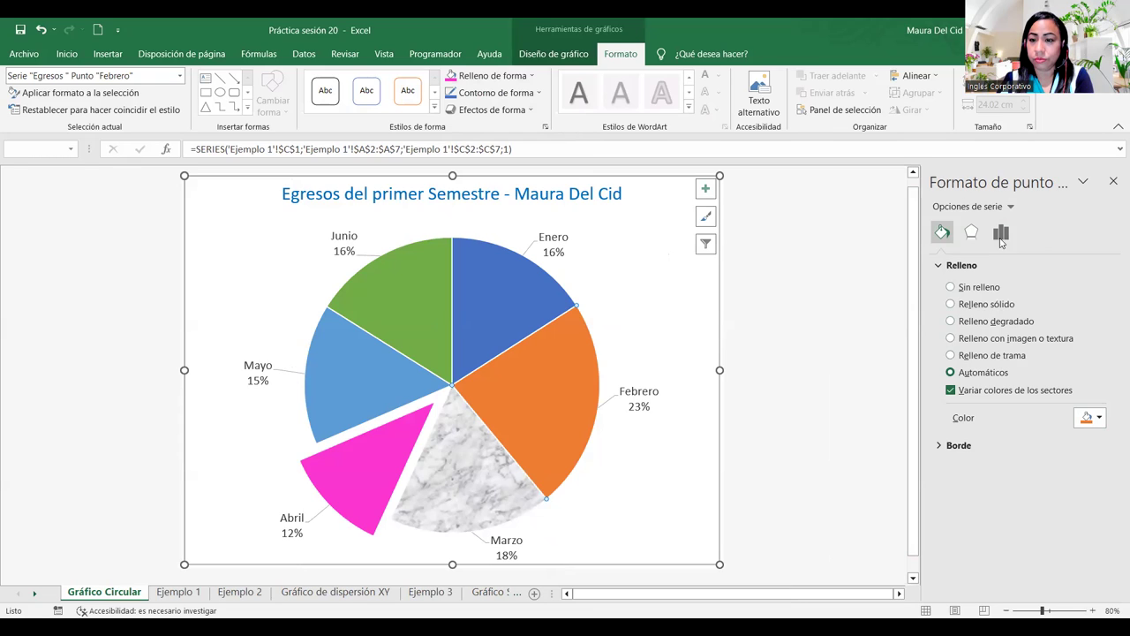
Step: Give Febrero a gradient fill using the orange 'Foco de luz superior - Énfasis 2' preset
left_click(951, 321)
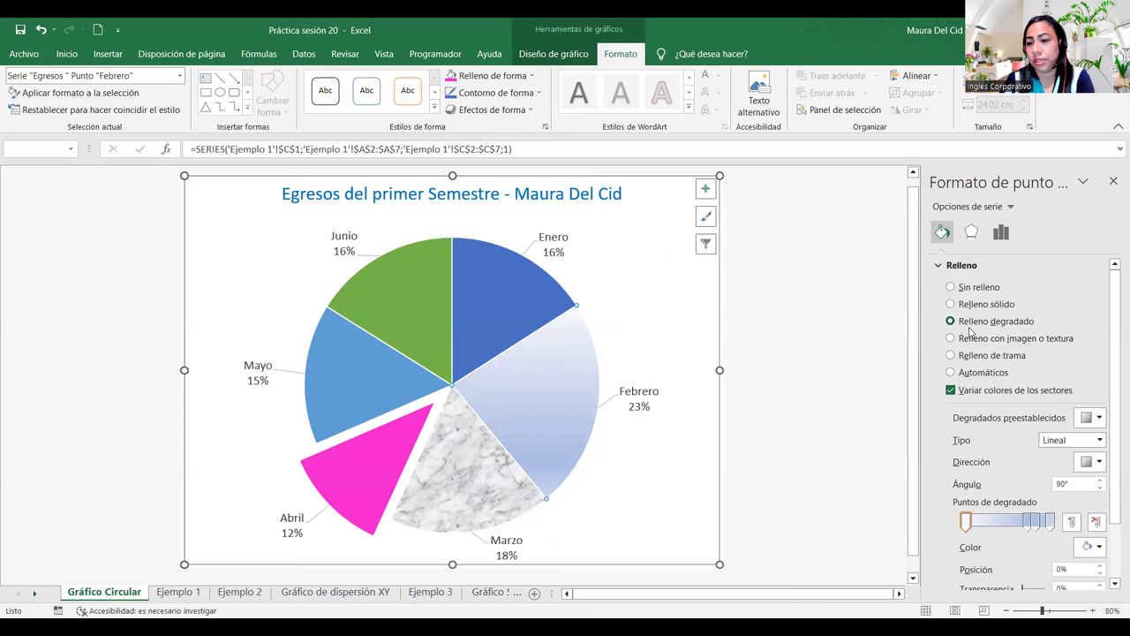
left_click(1098, 420)
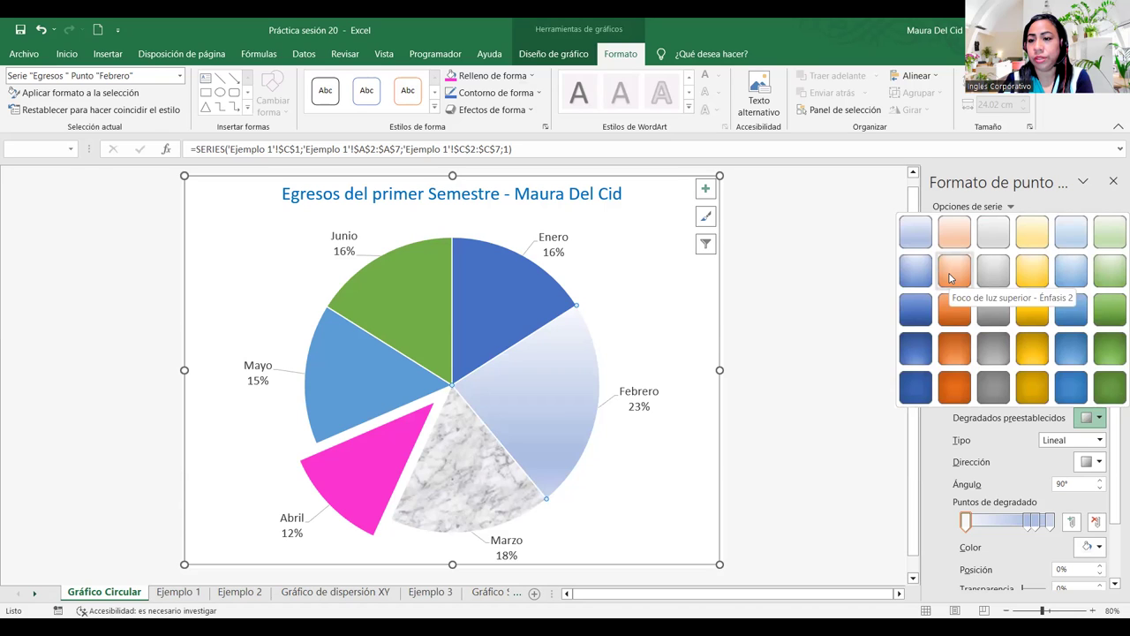
left_click(950, 278)
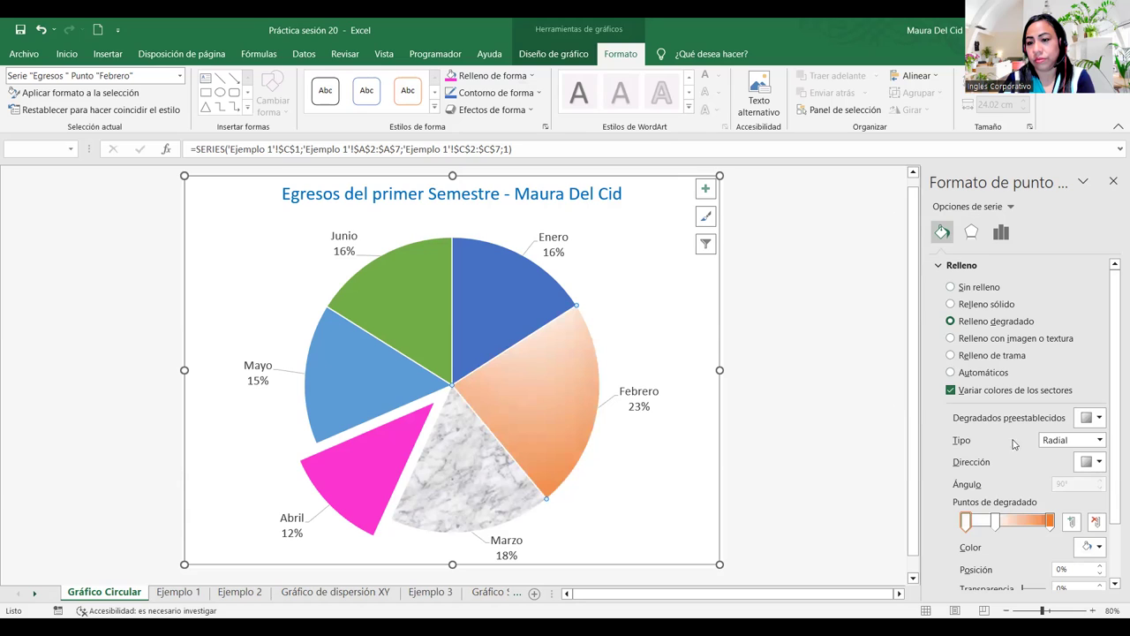
left_click(1098, 421)
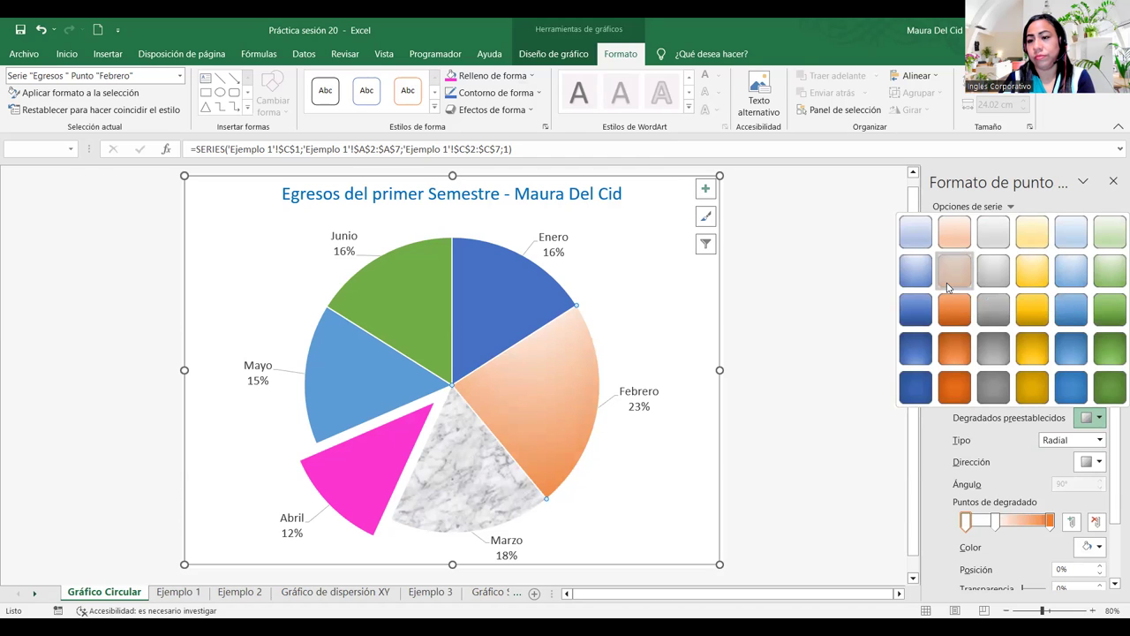
left_click(948, 285)
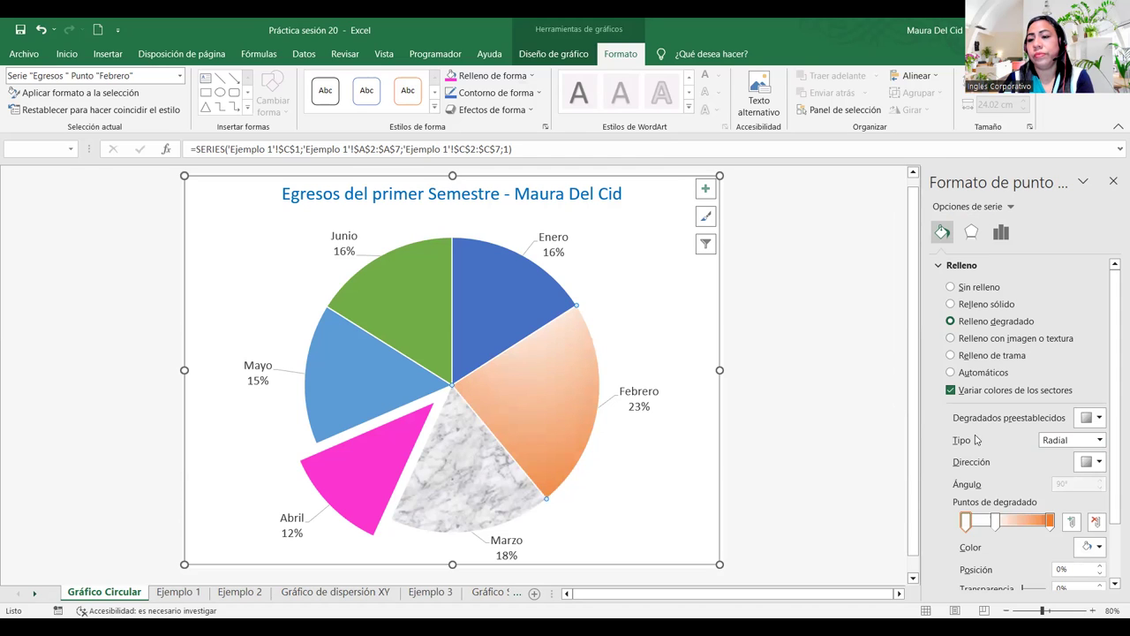
Step: Try the linear, radial, rectangular and path gradient types, settling on Radial
left_click(1100, 440)
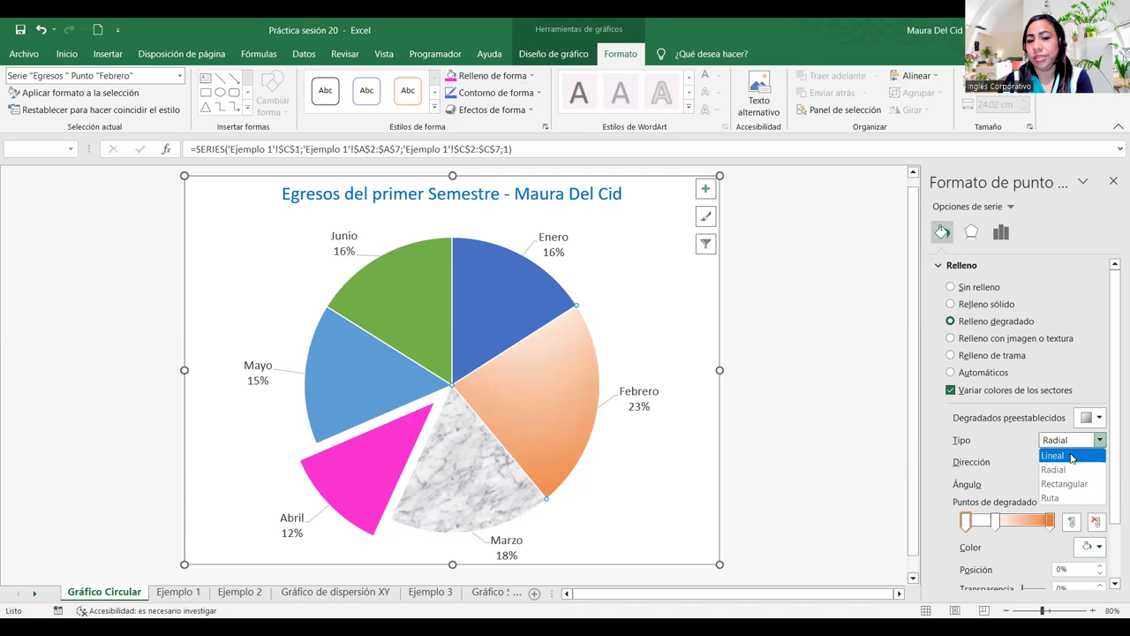
left_click(1072, 456)
left_click(1100, 440)
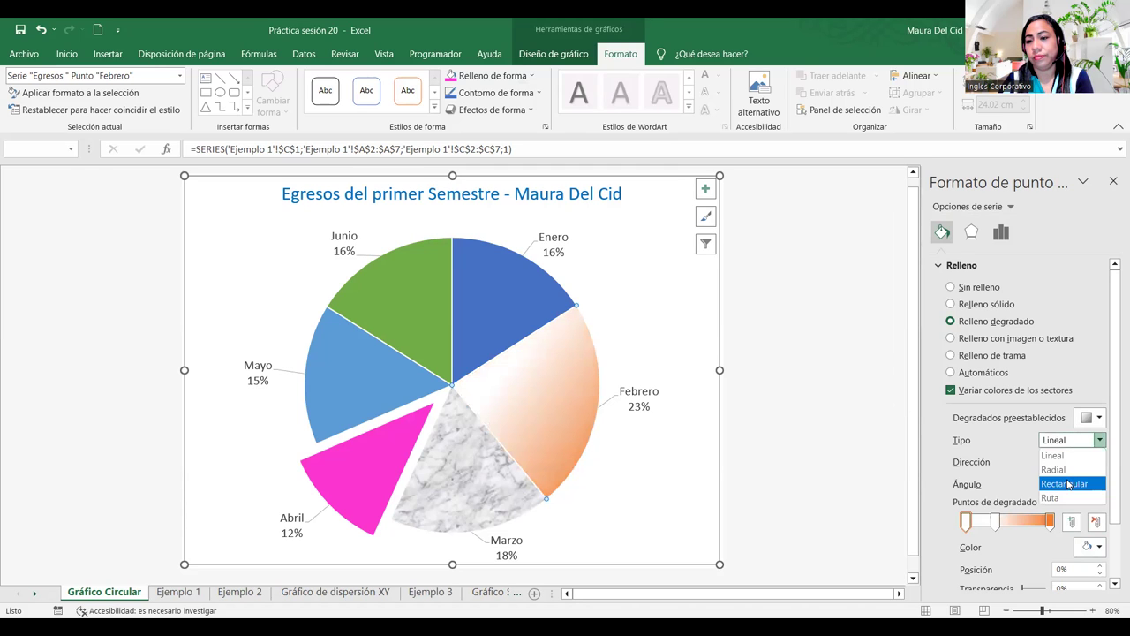
left_click(1066, 469)
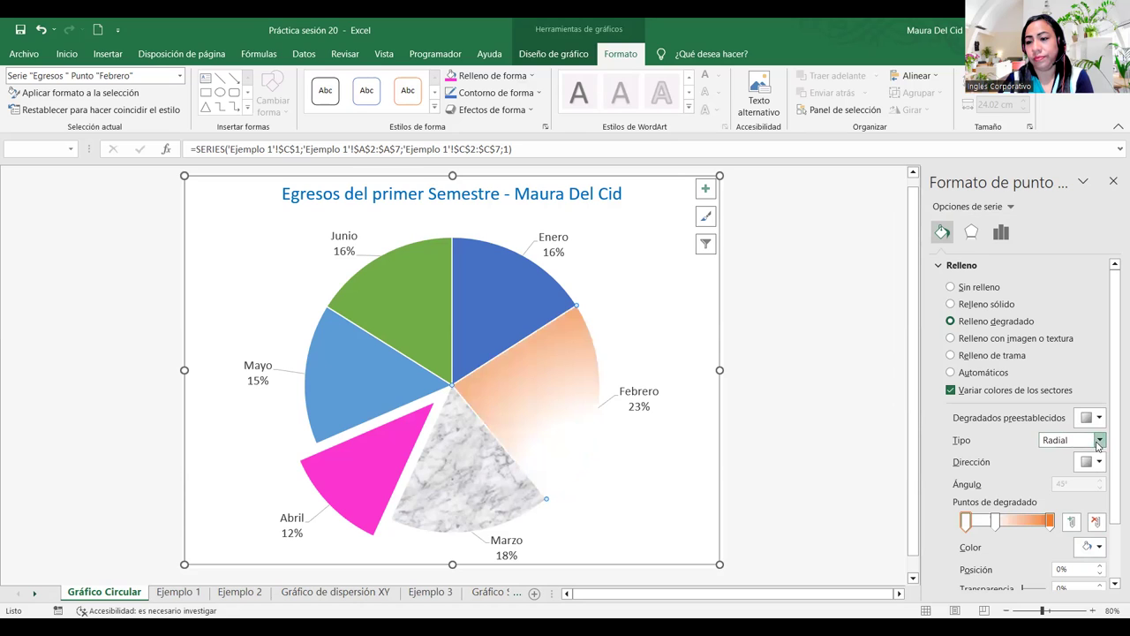
left_click(1100, 440)
left_click(1060, 485)
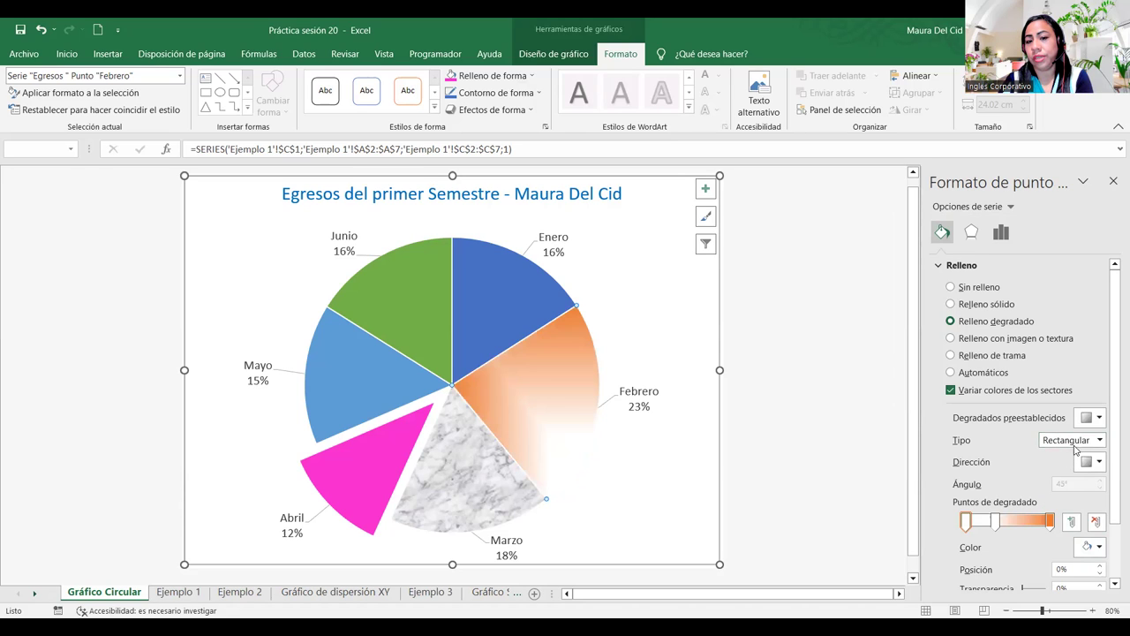
left_click(1099, 440)
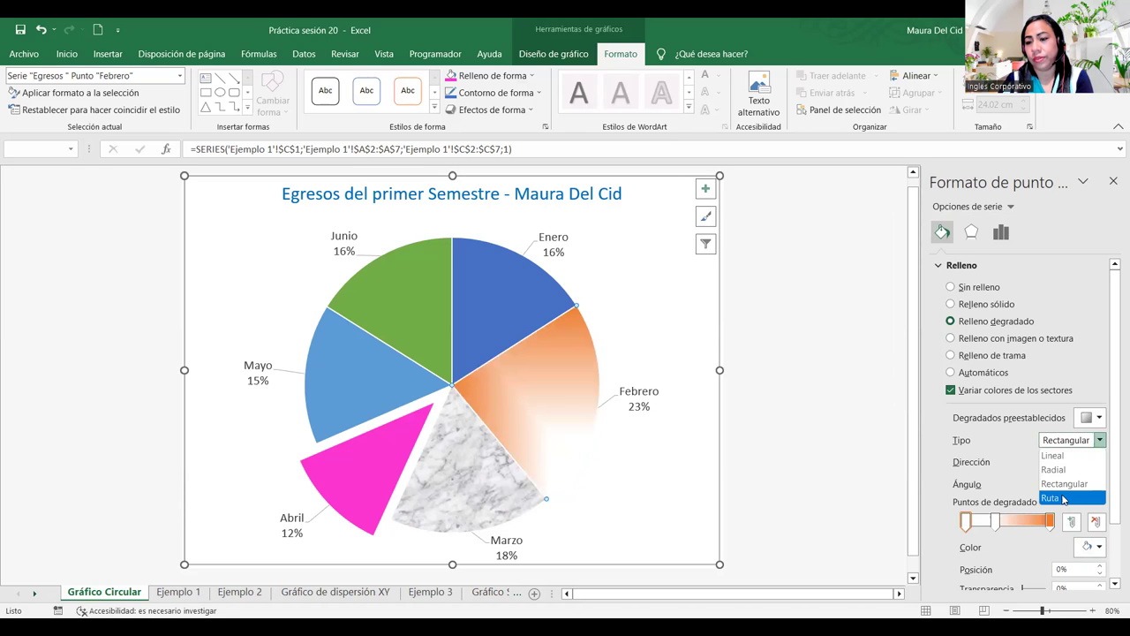
left_click(1064, 498)
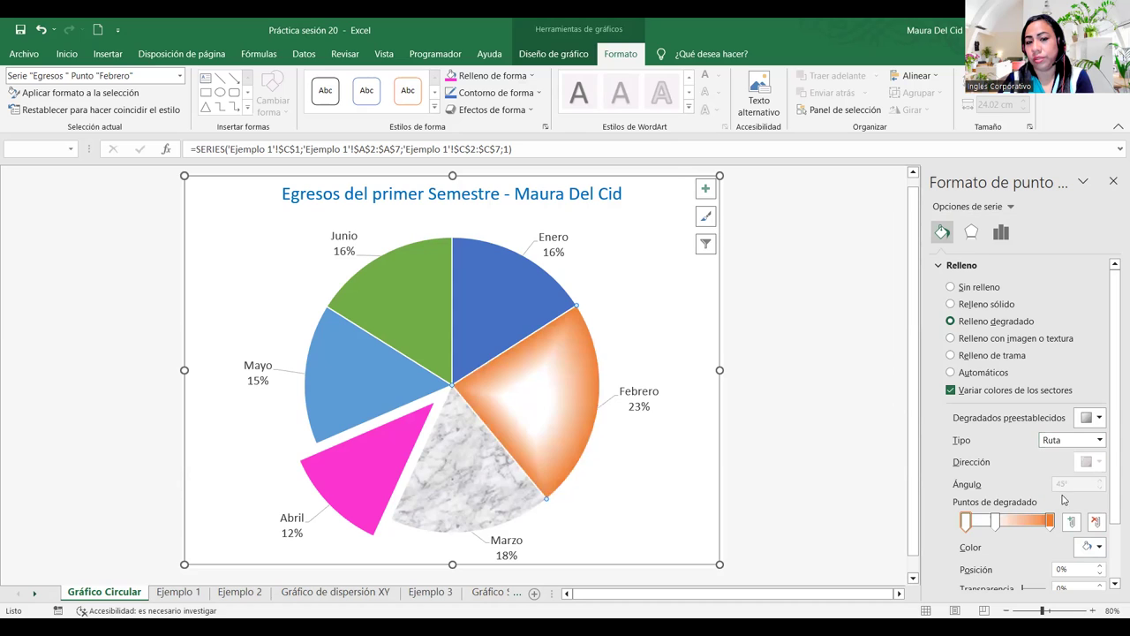
left_click(1099, 440)
left_click(1066, 468)
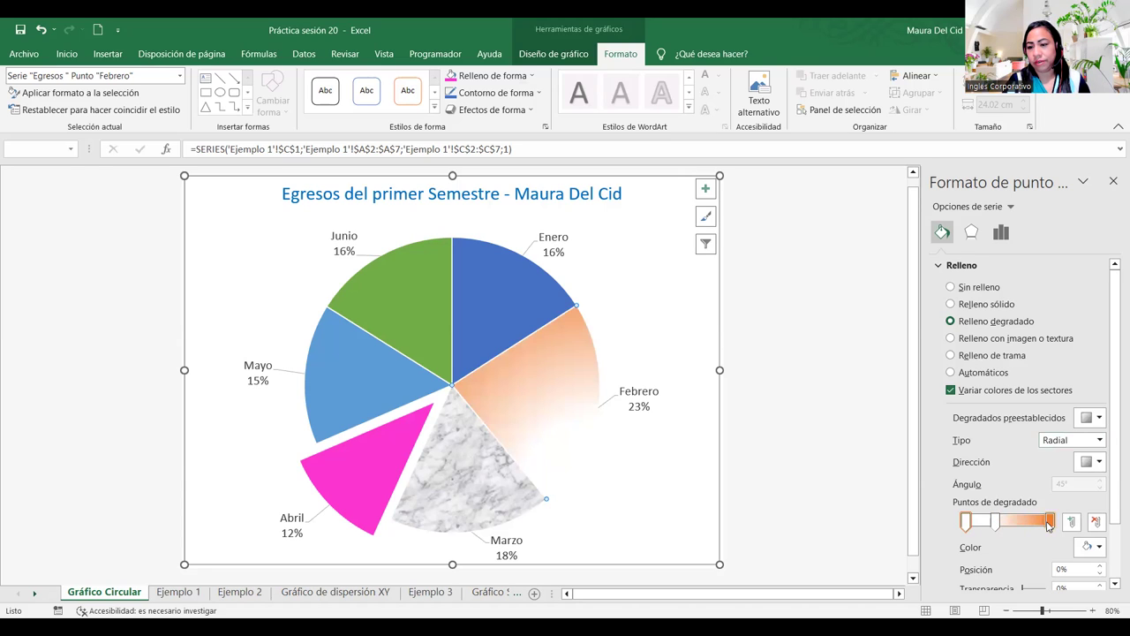
Step: Reposition Febrero's gradient stops and make the middle stop light gold at about 38%
left_click_drag(1048, 525, 974, 526)
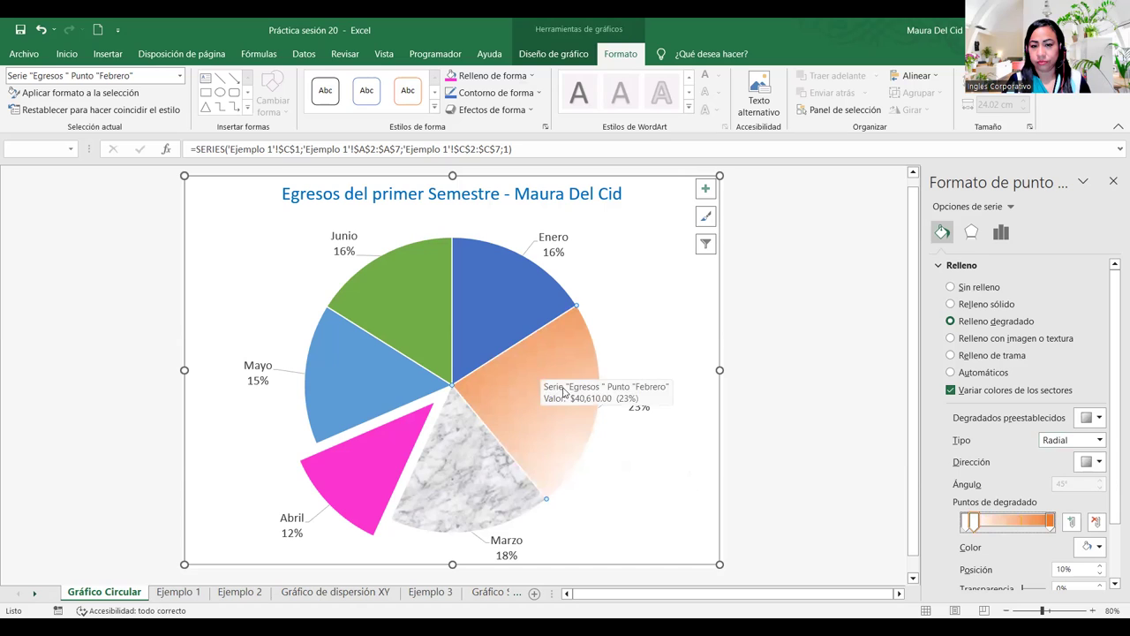
left_click_drag(1111, 468, 1111, 524)
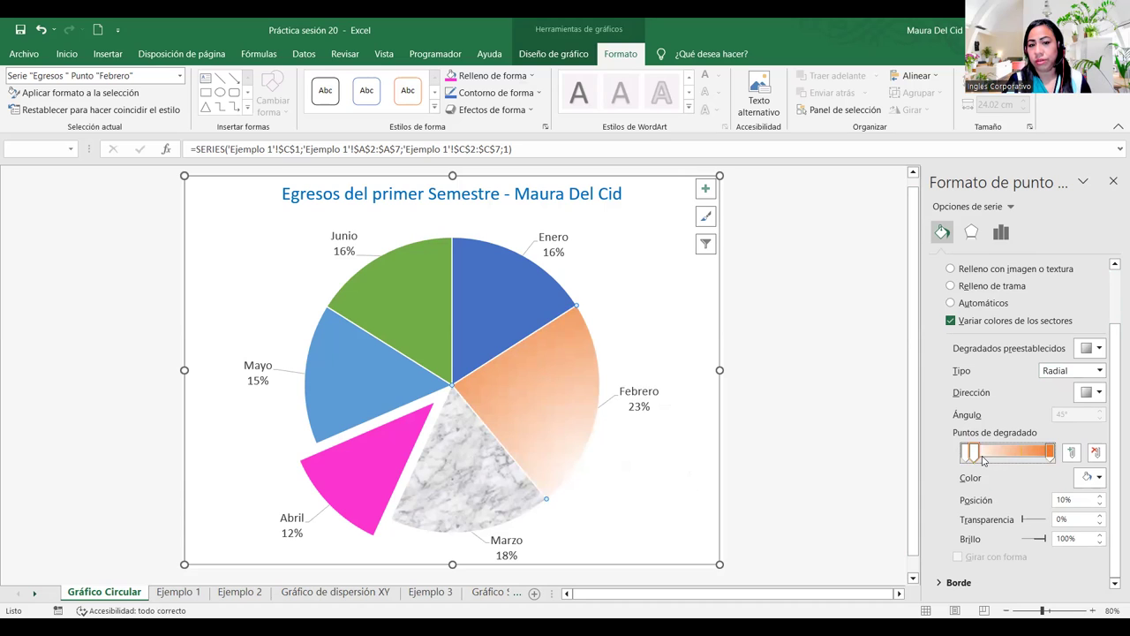
mouse_move(977, 453)
left_mouse_down()
mouse_move(1038, 460)
mouse_move(995, 461)
left_mouse_up()
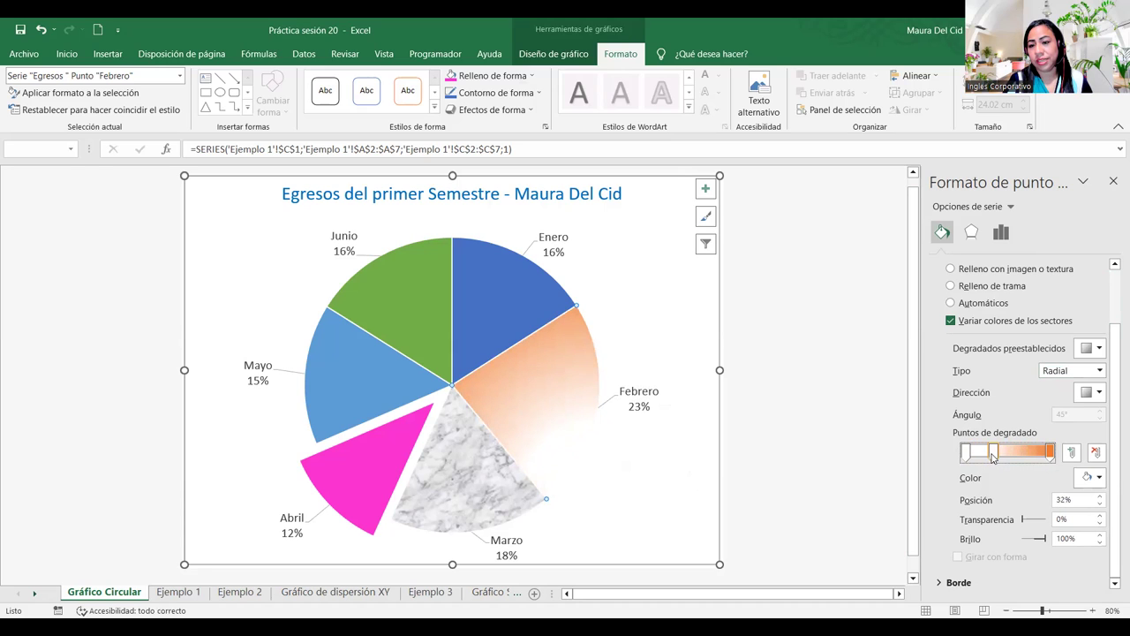
left_click(1100, 480)
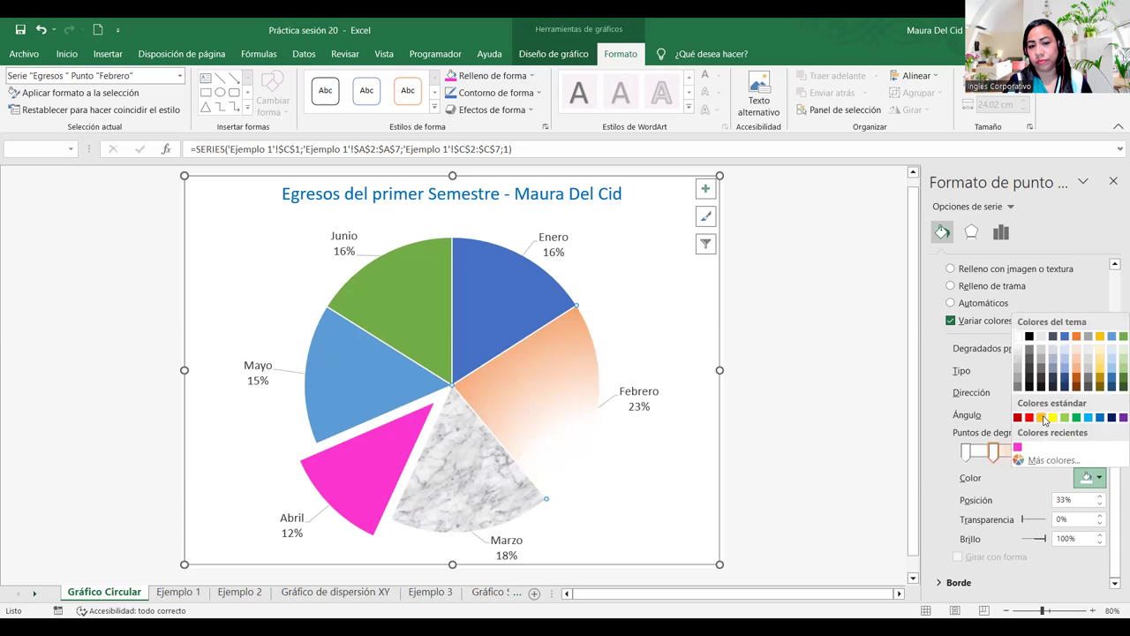
left_click(1104, 362)
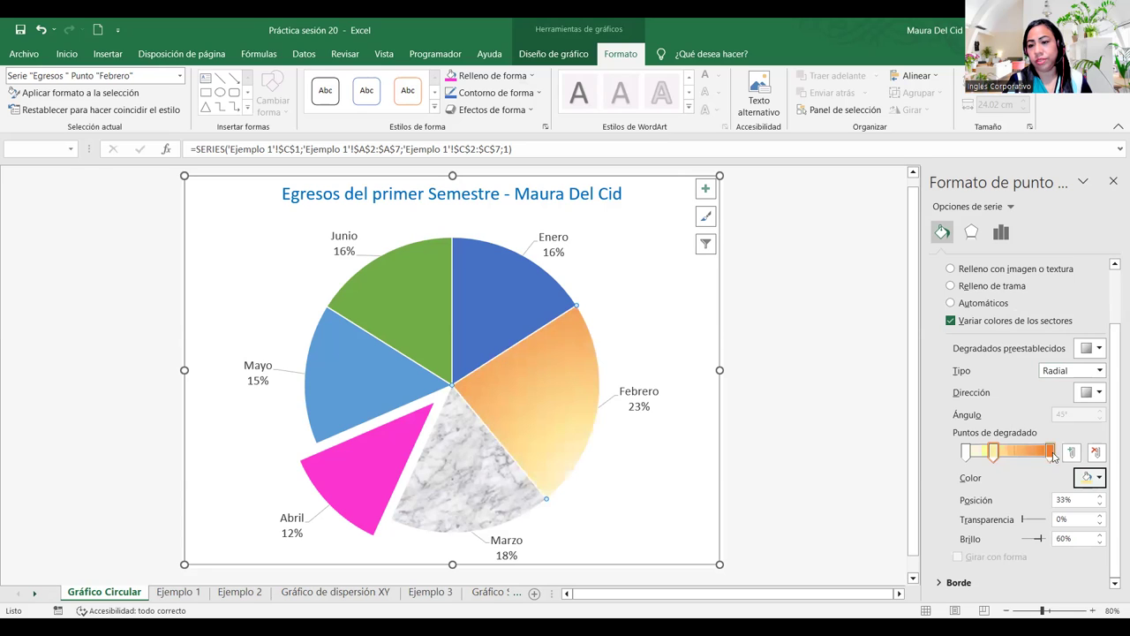
left_click_drag(998, 456, 1001, 457)
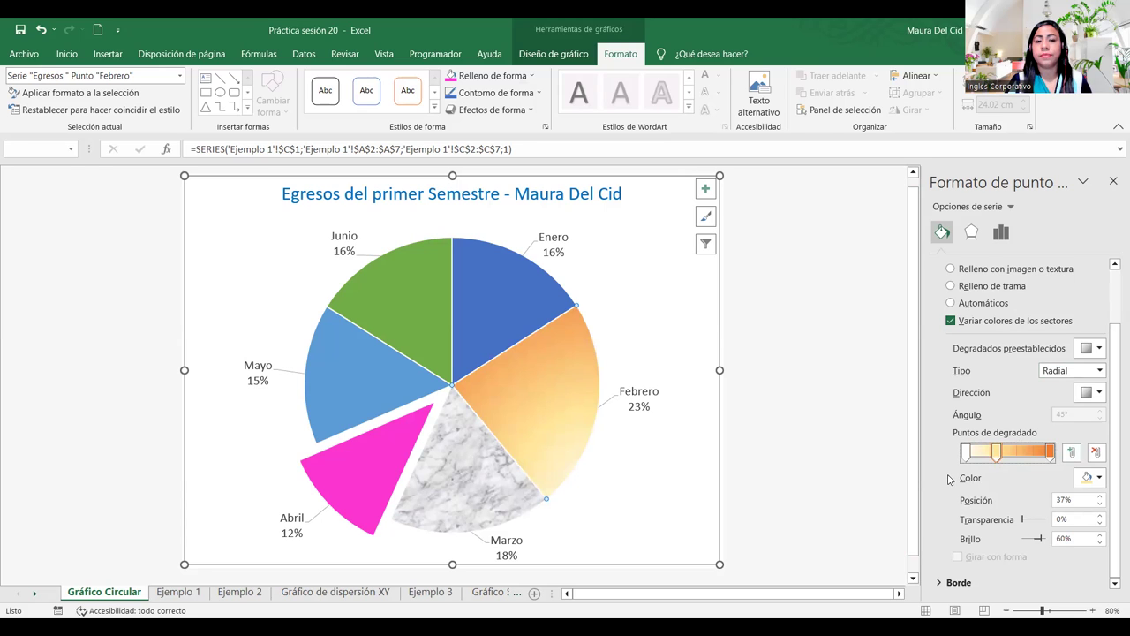
left_click(521, 267)
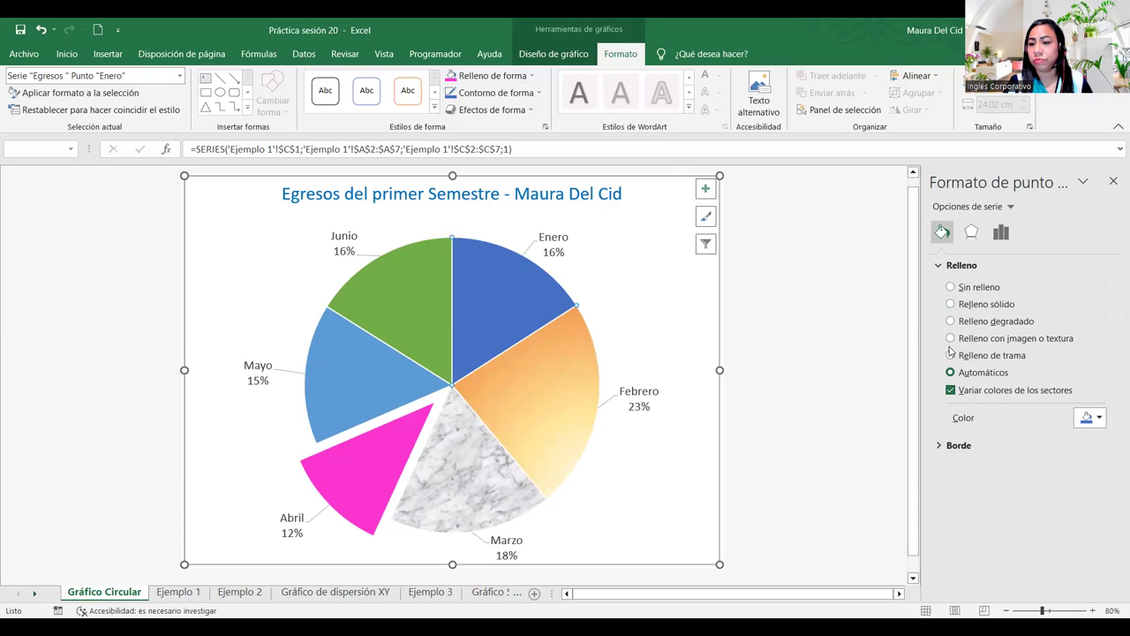
Step: Switch Enero to a pattern fill and try the blue checkerboard pattern
left_click(950, 356)
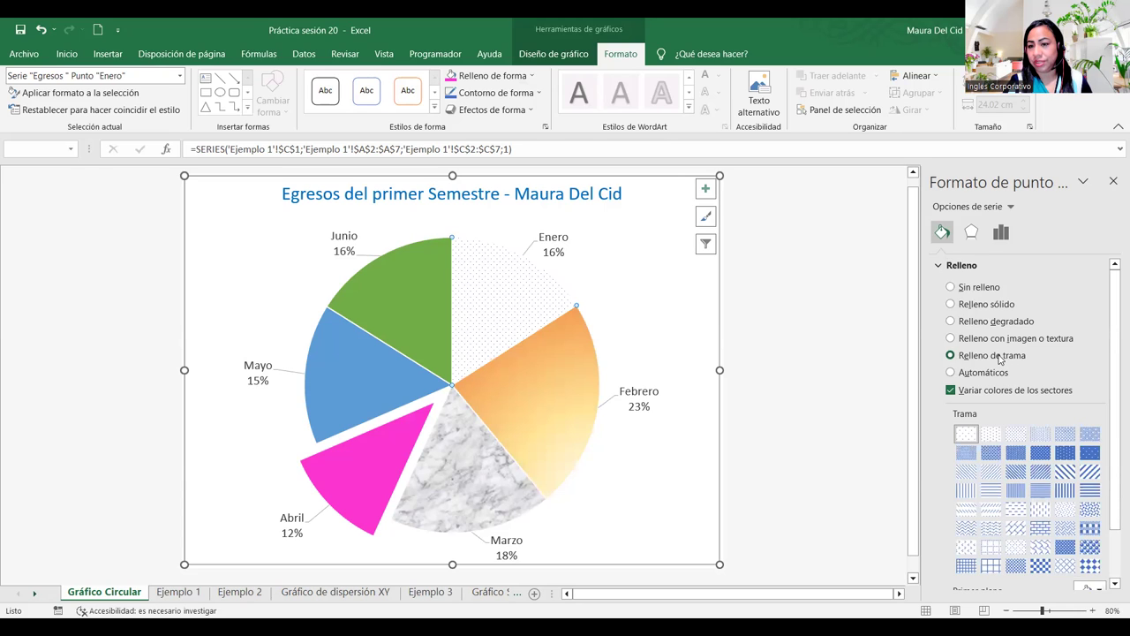
scroll(1085, 441, "down", 2)
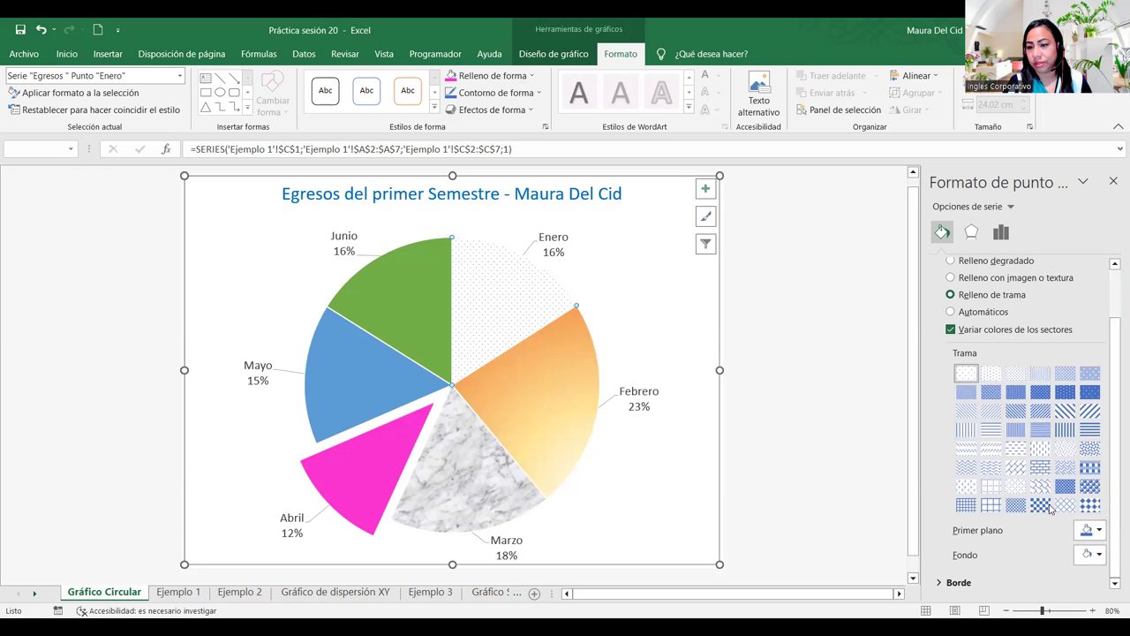
left_click(1089, 505)
left_click(1041, 504)
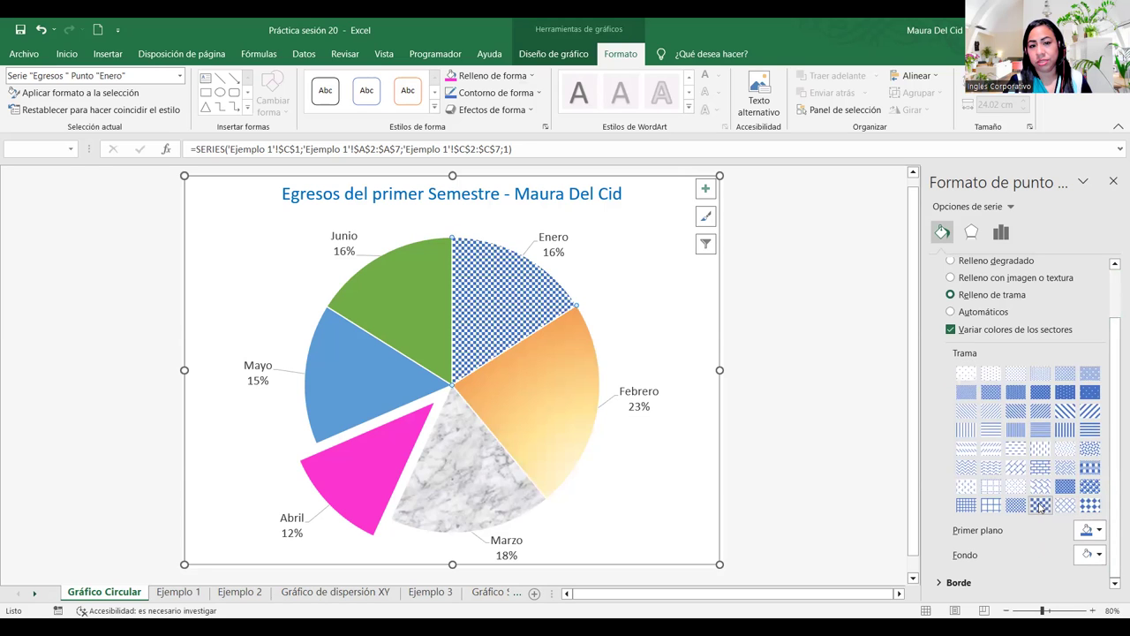
Step: Try wave, dot, zigzag, grid and horizontal-line patterns, ending on vertical lines
left_click(1040, 486)
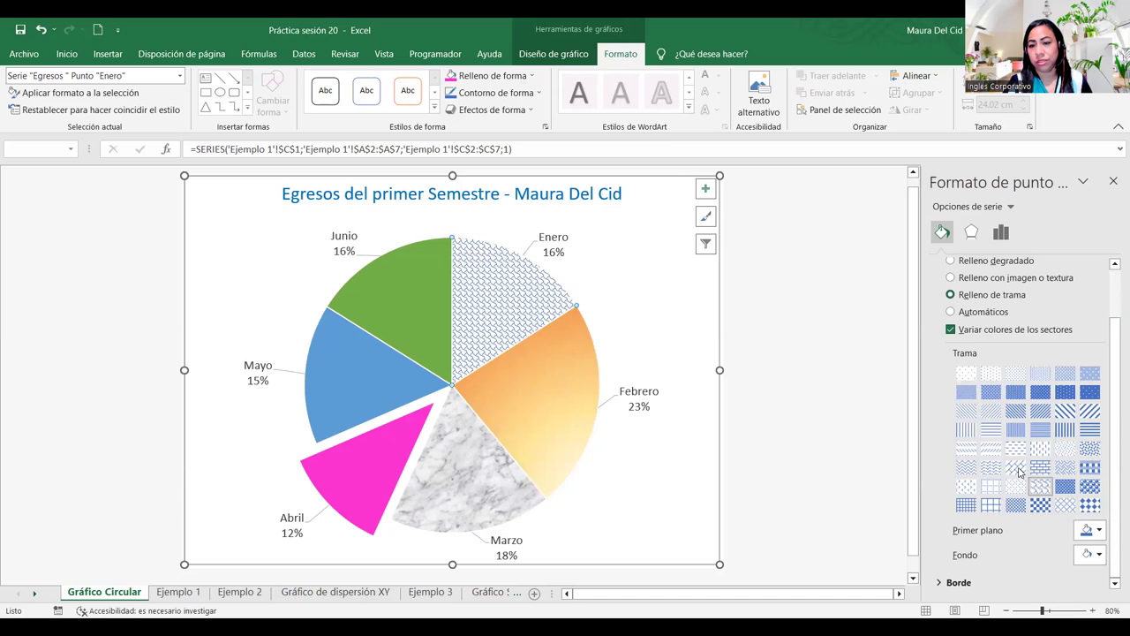
left_click(1016, 468)
left_click(1041, 448)
left_click(1065, 448)
left_click(1089, 449)
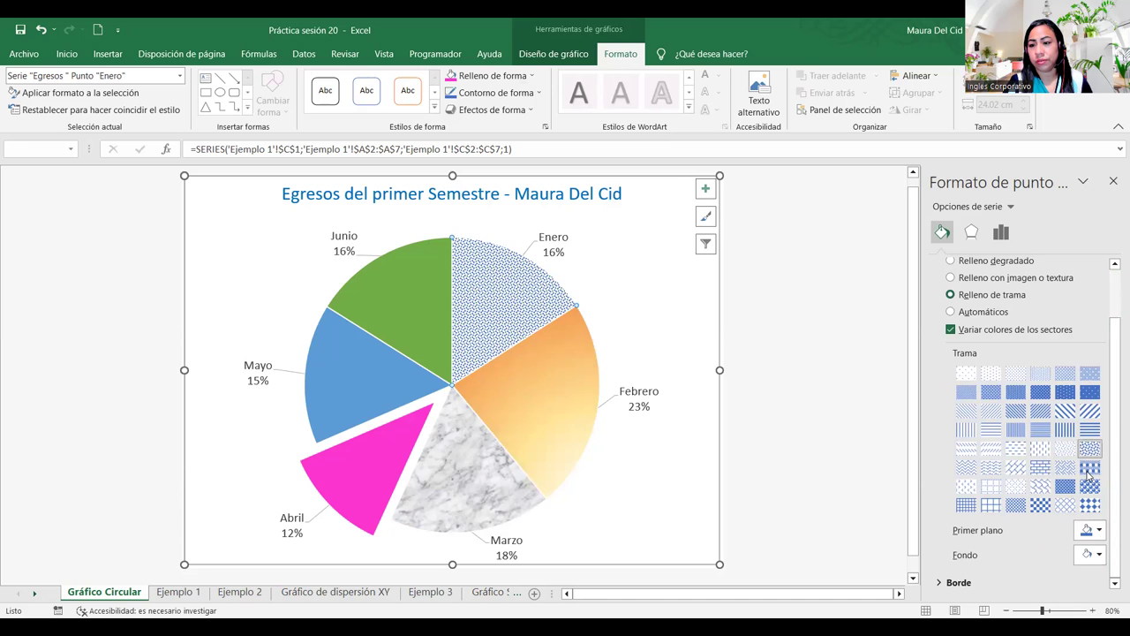
left_click(1089, 468)
left_click(968, 470)
left_click(967, 487)
left_click(991, 487)
left_click(991, 430)
left_click(1017, 430)
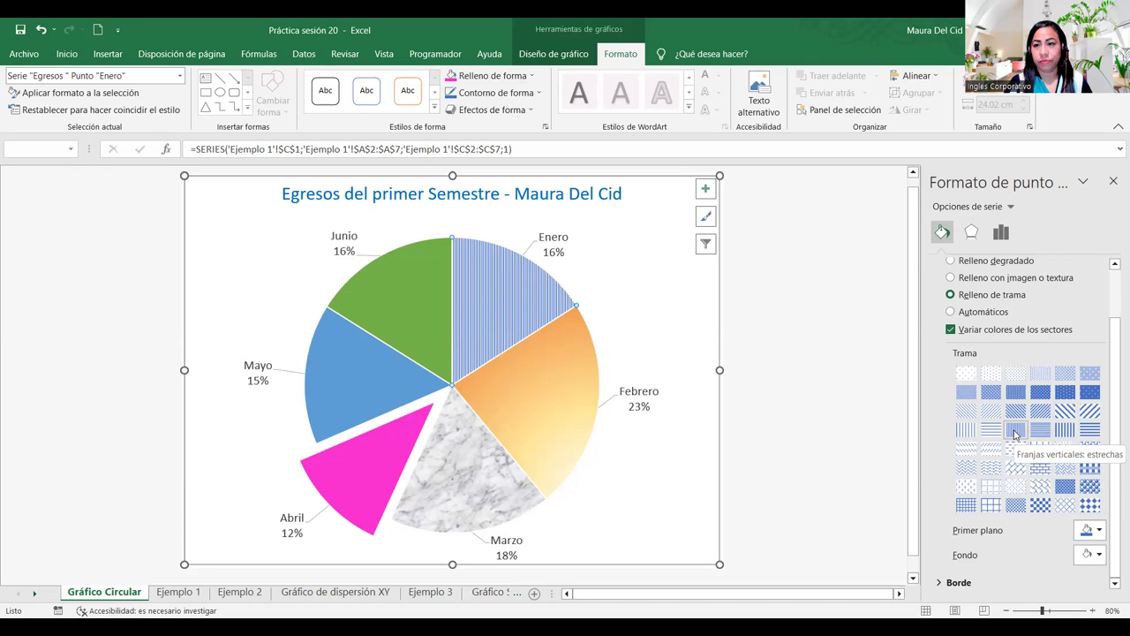
Step: Try yellow and dark gold for Enero's pattern lines before choosing blue
left_click(1100, 527)
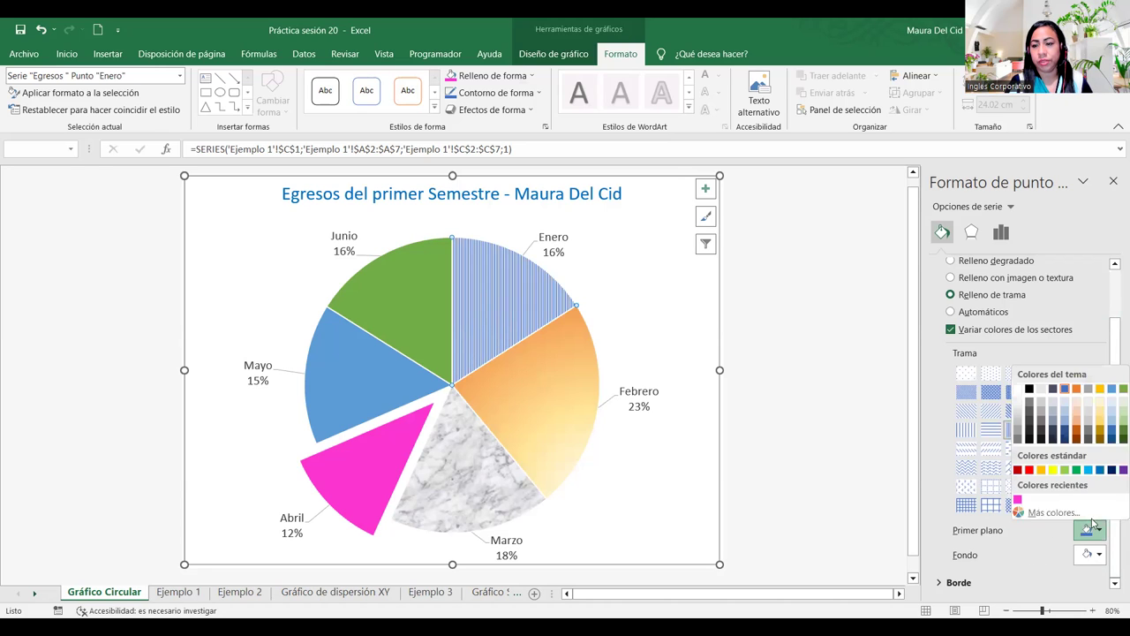
left_click(1052, 470)
left_click(1099, 530)
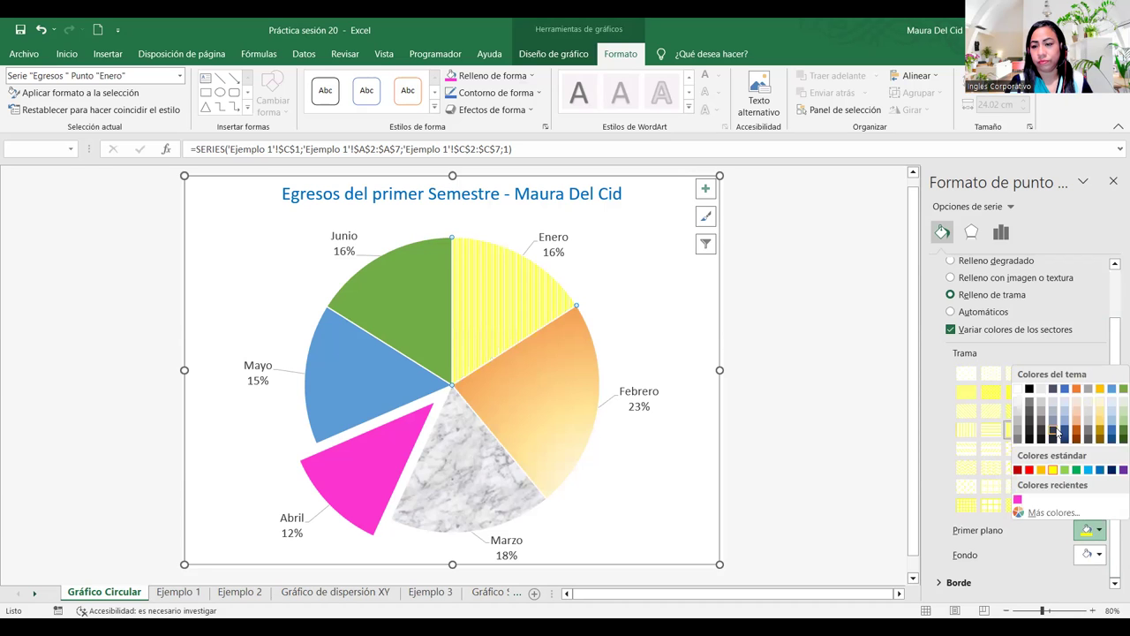
left_click(1099, 441)
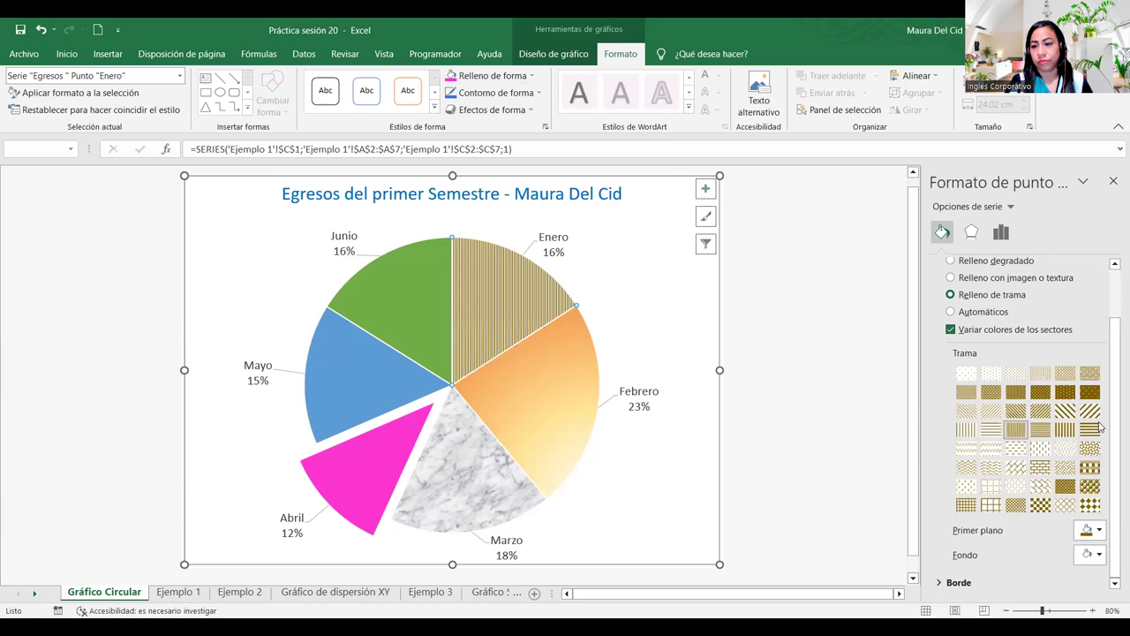
left_click(1099, 531)
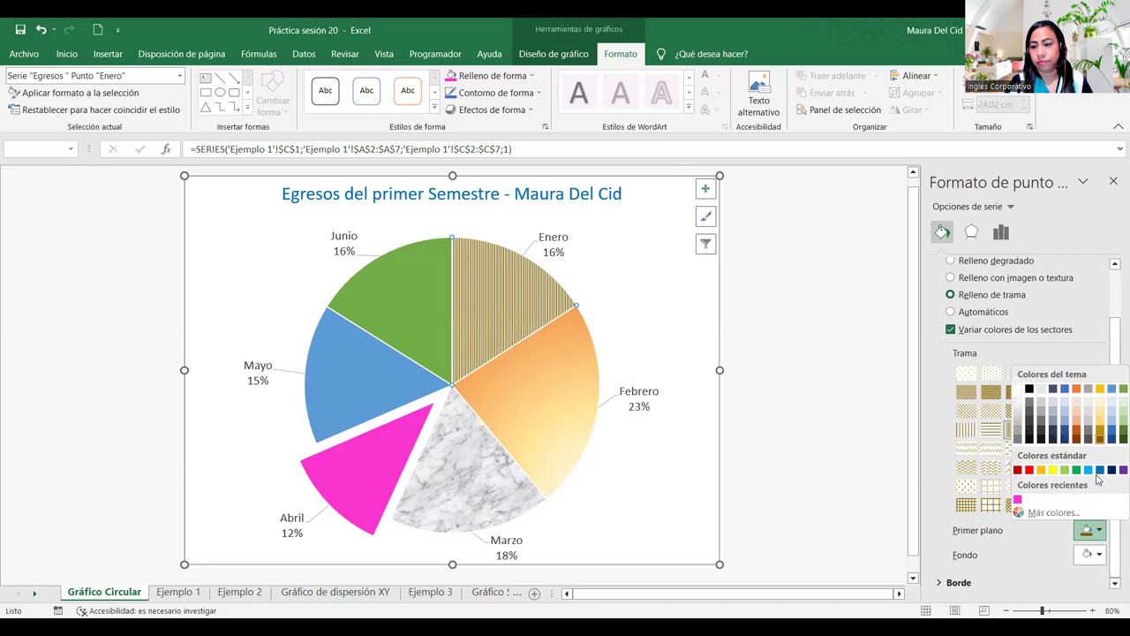
left_click(1101, 470)
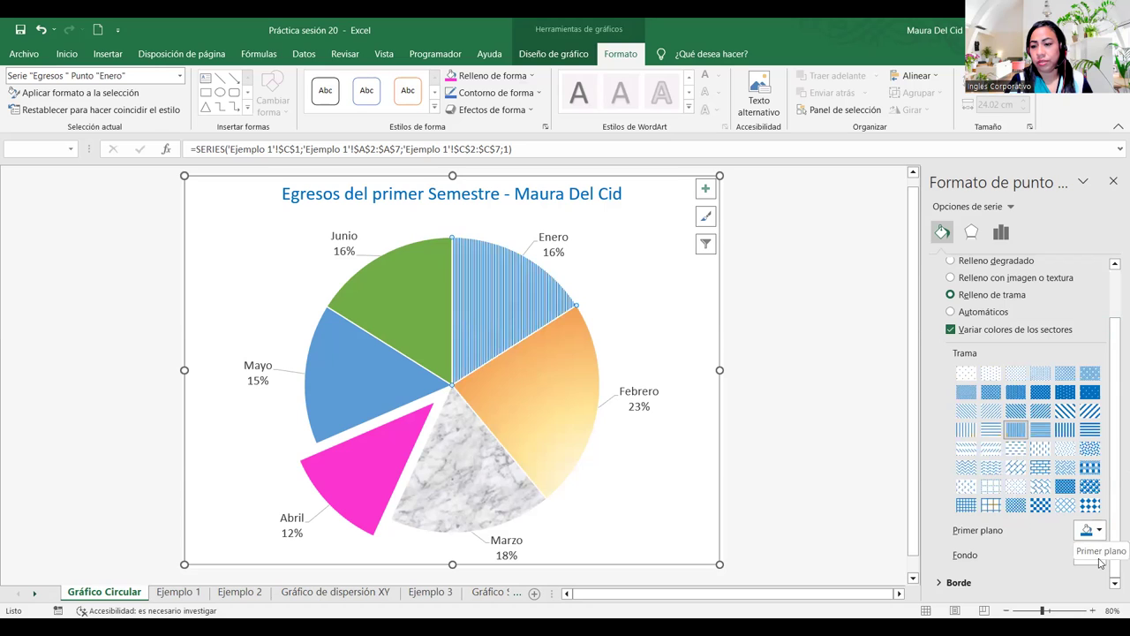
Step: Try gold, white and black backgrounds for Enero's stripe pattern
left_click(1099, 554)
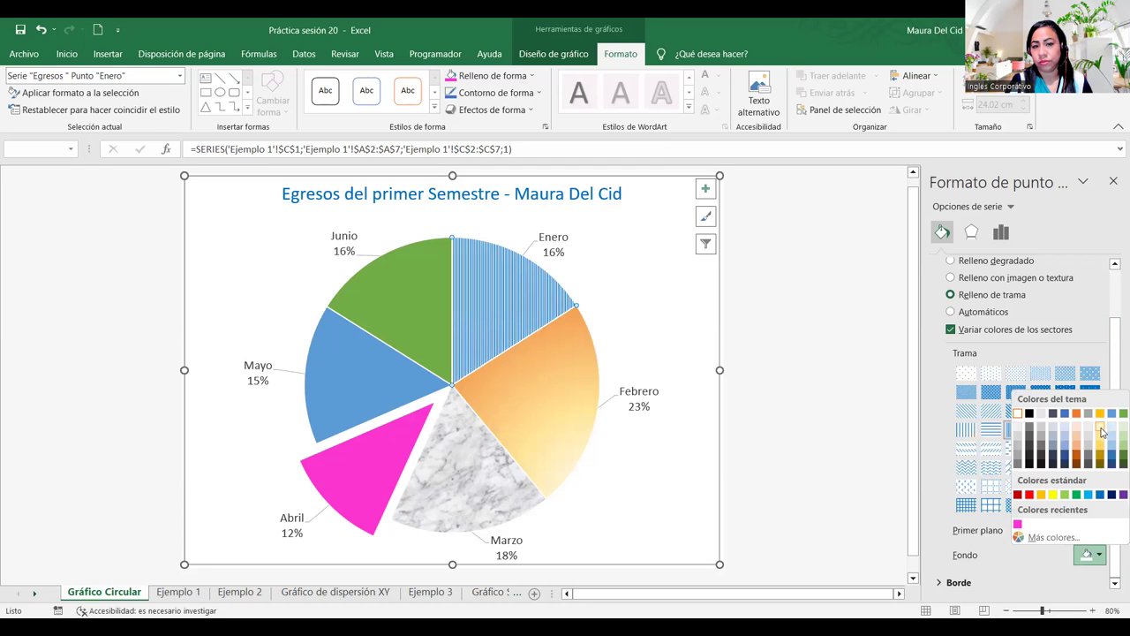
left_click(1101, 430)
left_click(1100, 555)
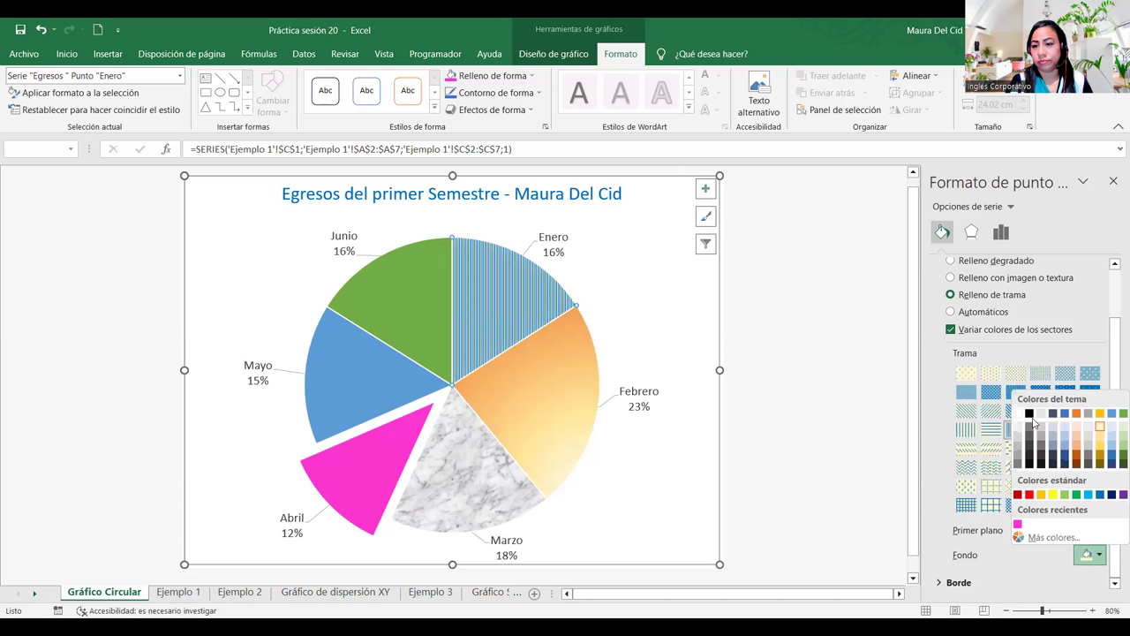
left_click(1017, 413)
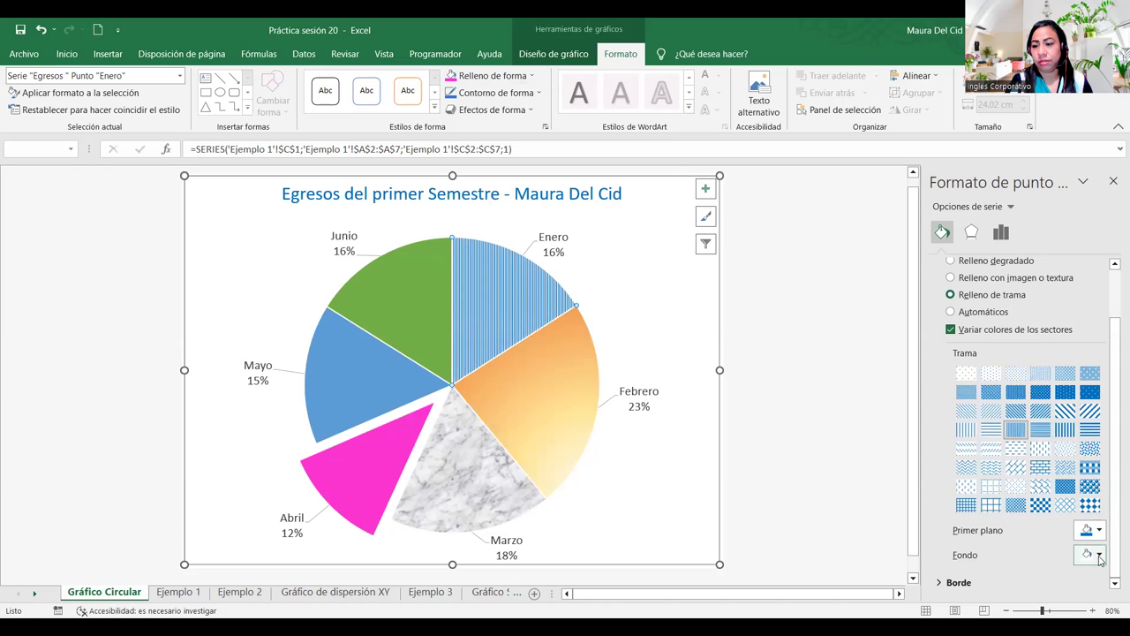
left_click(1095, 555)
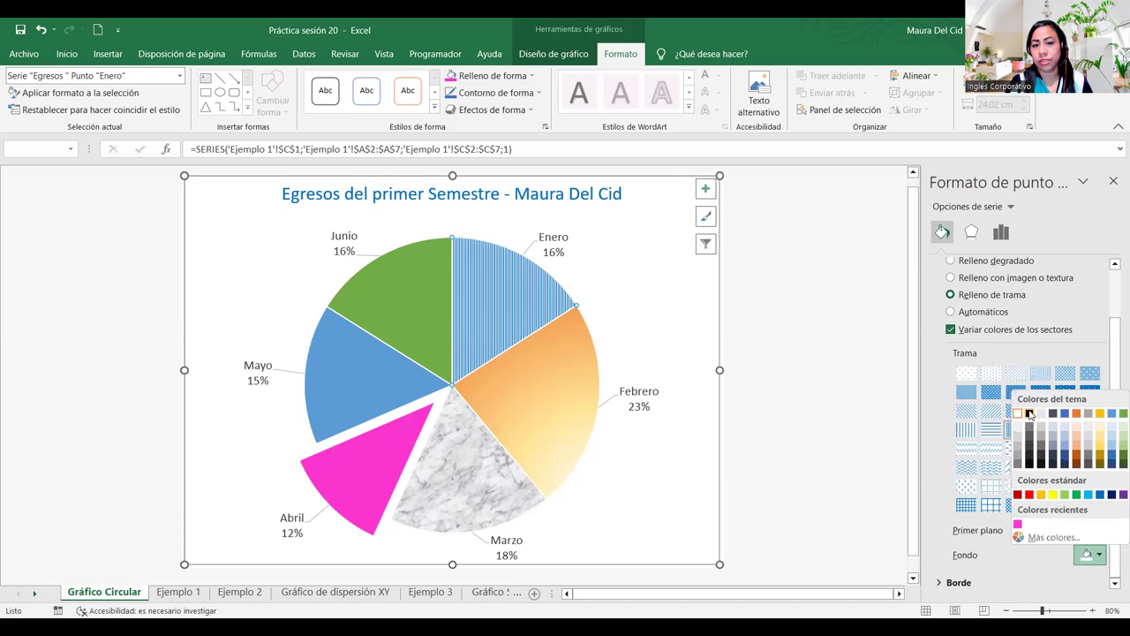
left_click(1030, 413)
Step: Set Enero's pattern foreground to dark blue and its background to white
left_click(1099, 531)
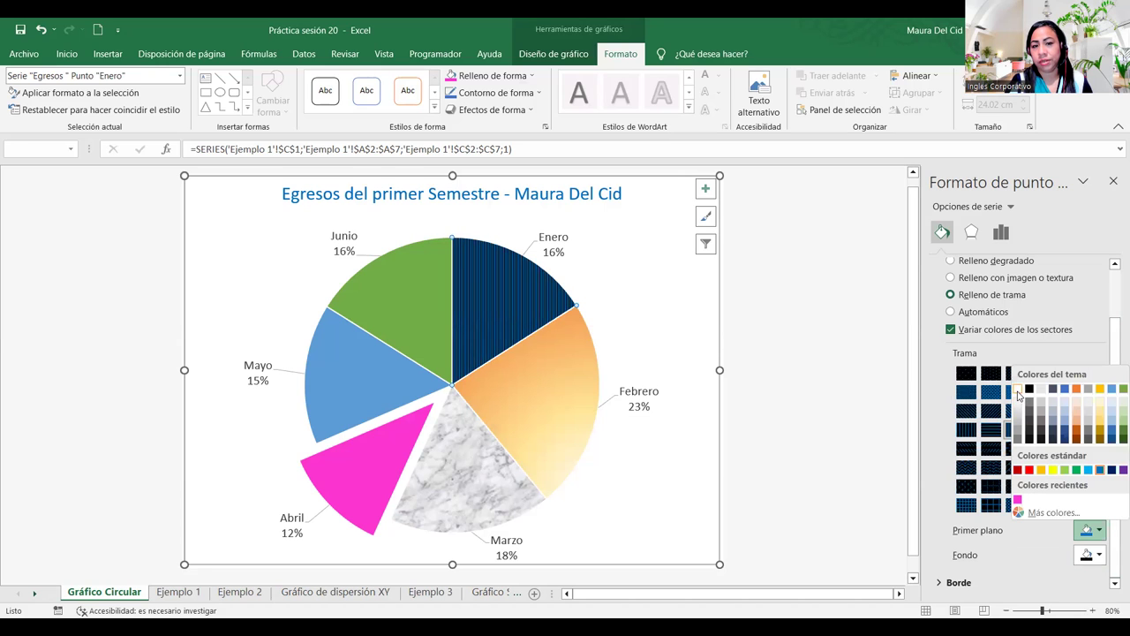
left_click(1018, 392)
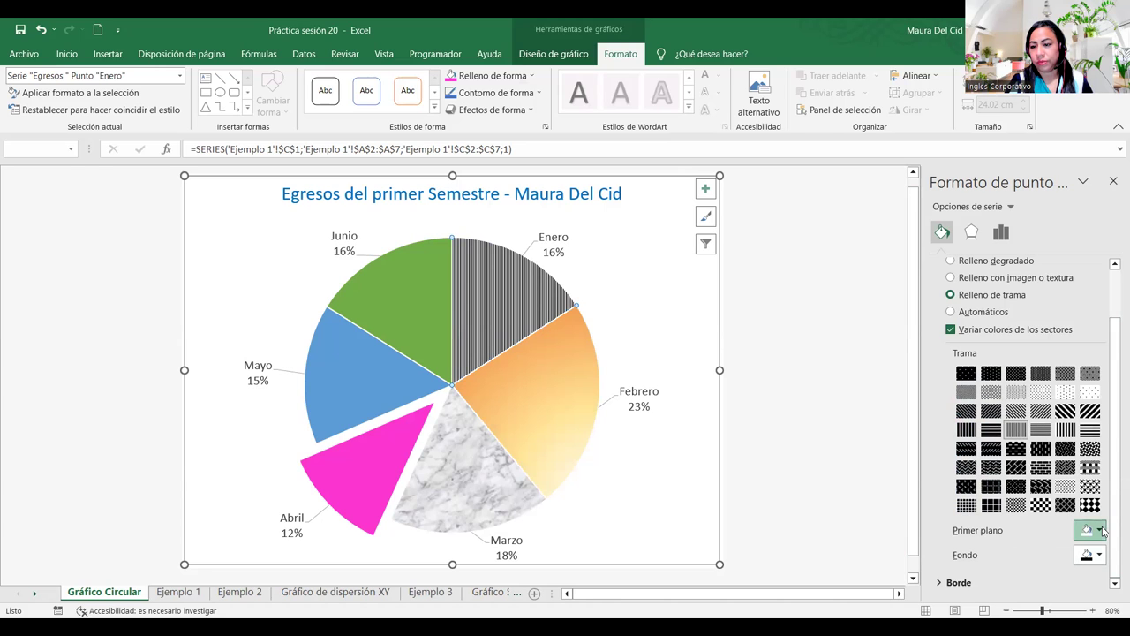
left_click(1101, 531)
left_click(1101, 469)
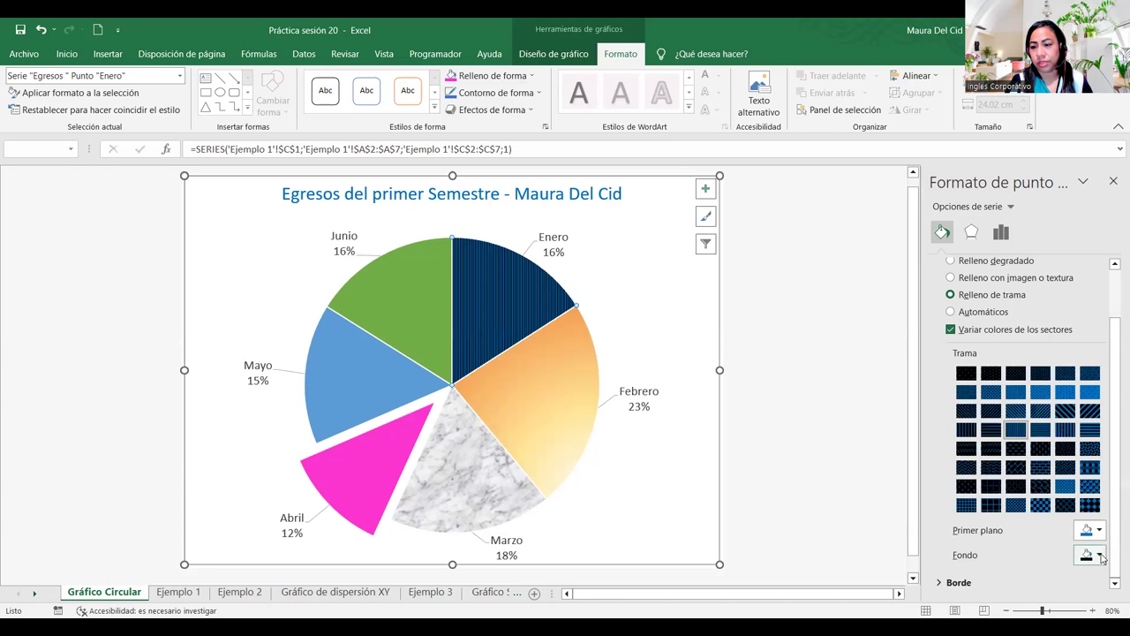
left_click(1099, 554)
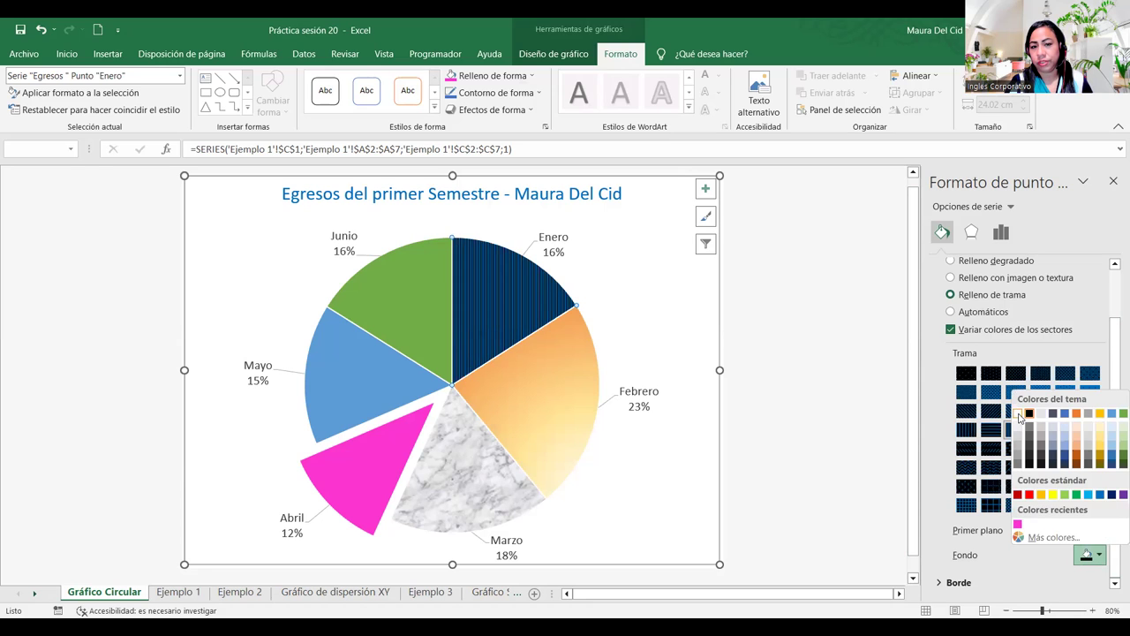
left_click(1020, 414)
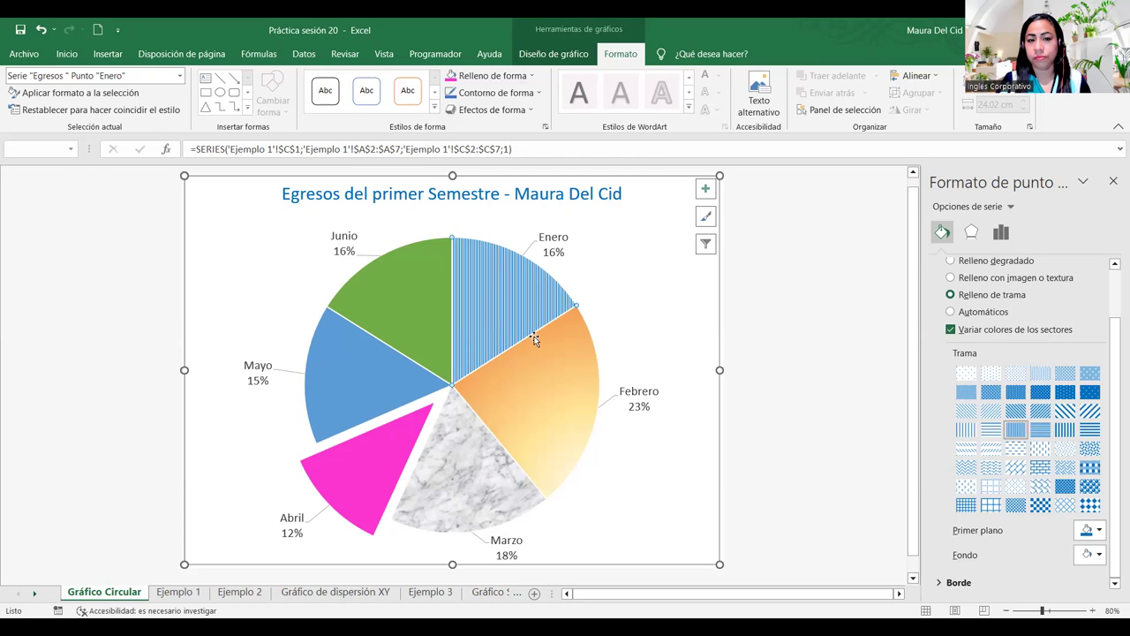
left_click(395, 322)
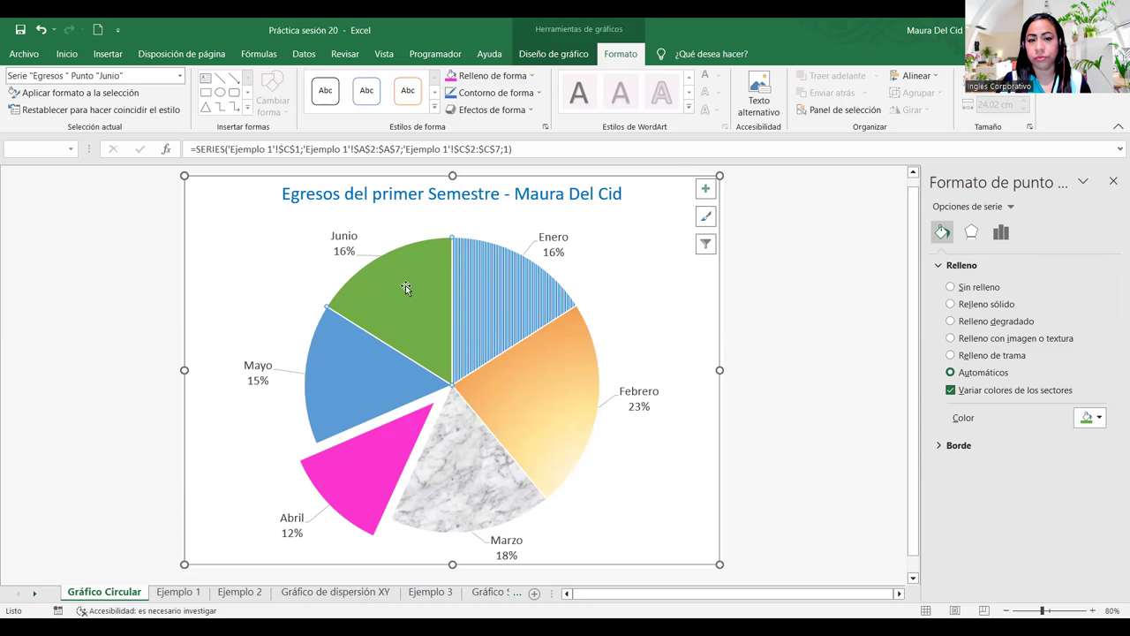
Step: Give the Junio slice a picture or texture fill after browsing the textures
left_click(1017, 340)
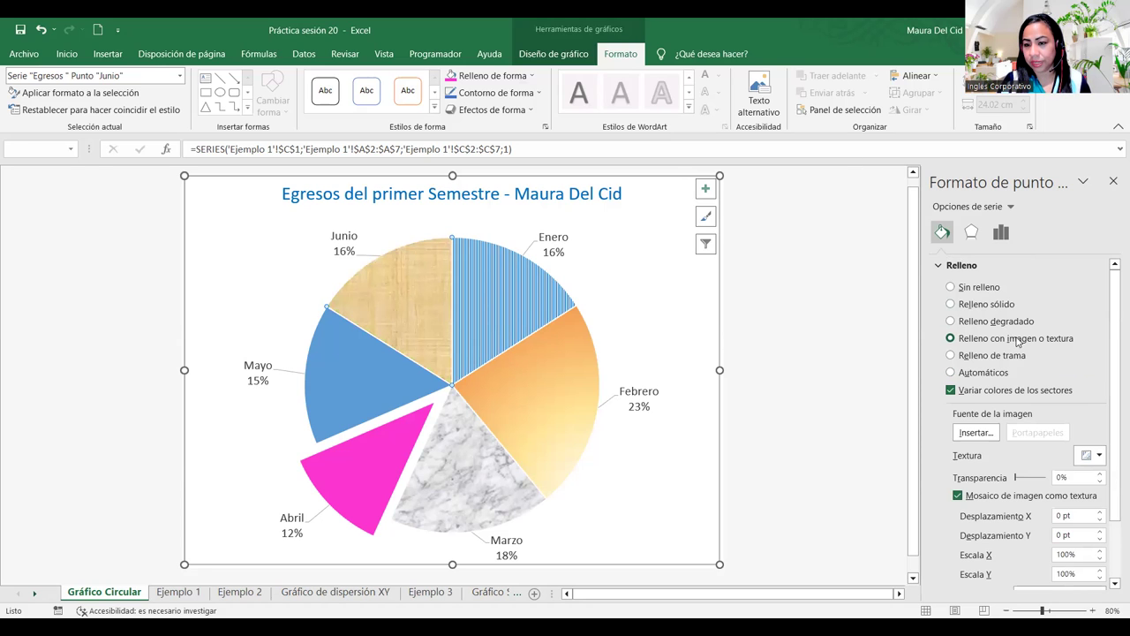
scroll(1025, 371, "down", 2)
scroll(1042, 438, "up", 1)
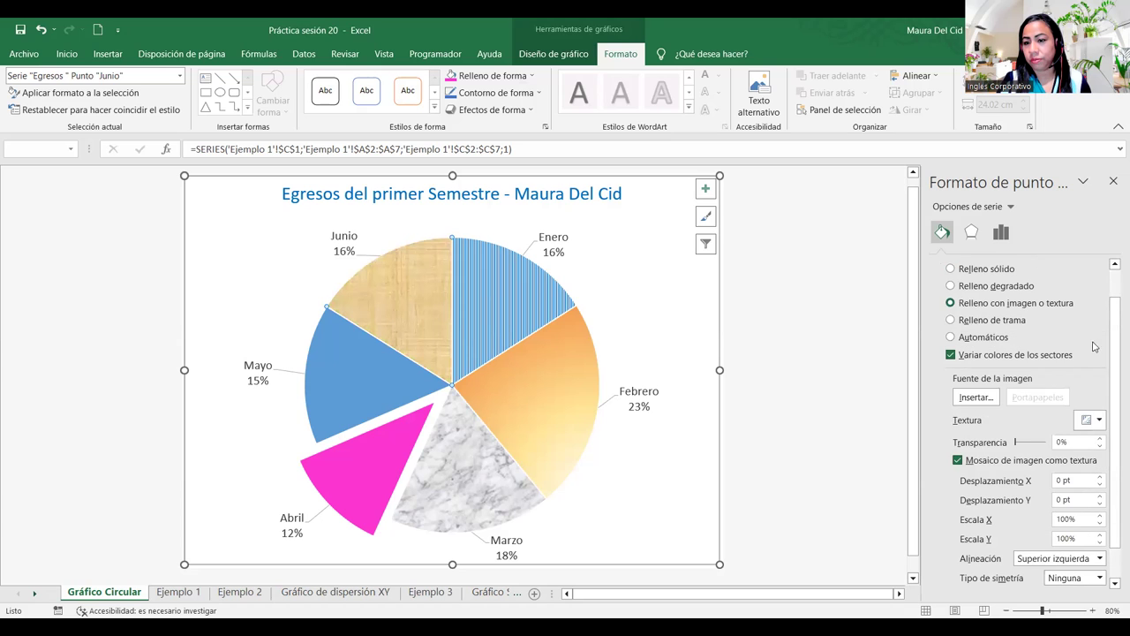
left_click(1099, 424)
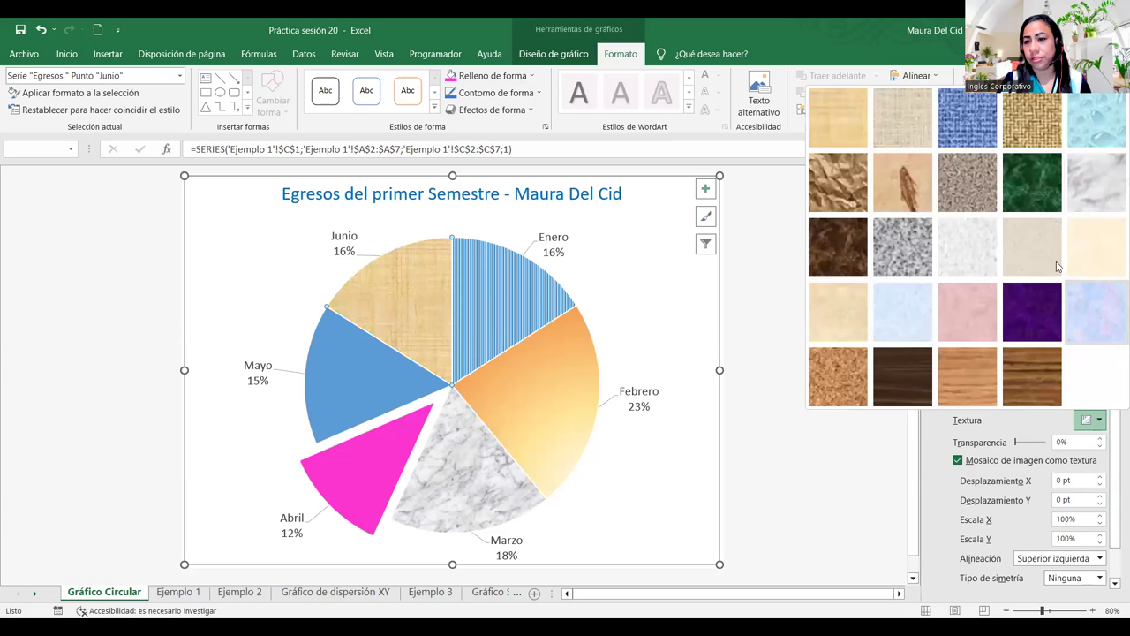
left_click(1102, 422)
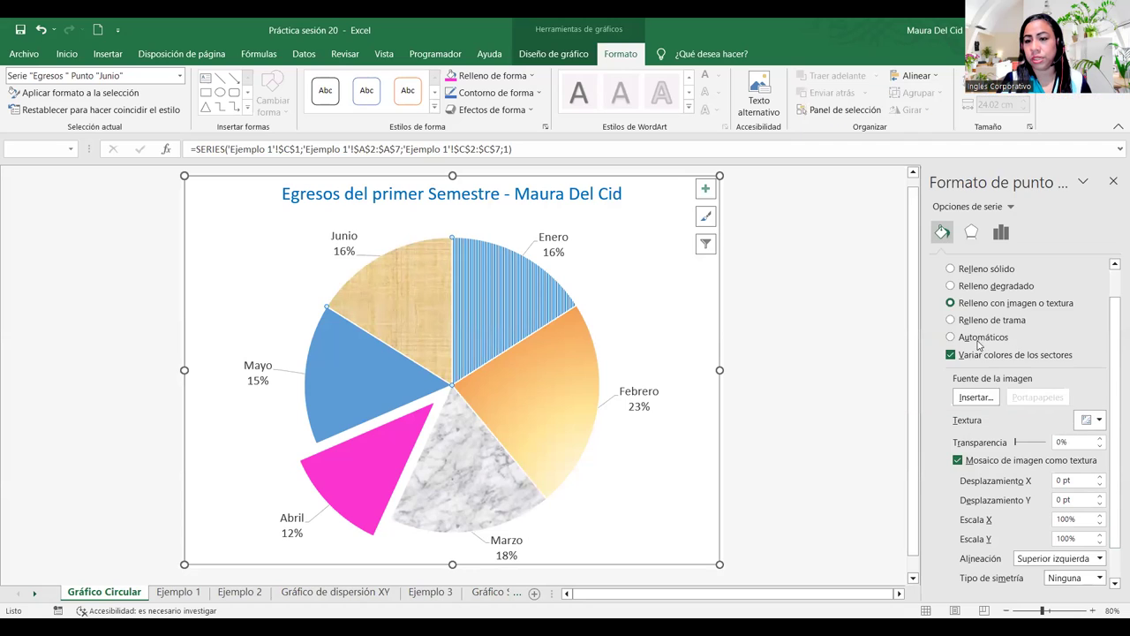
left_click(982, 399)
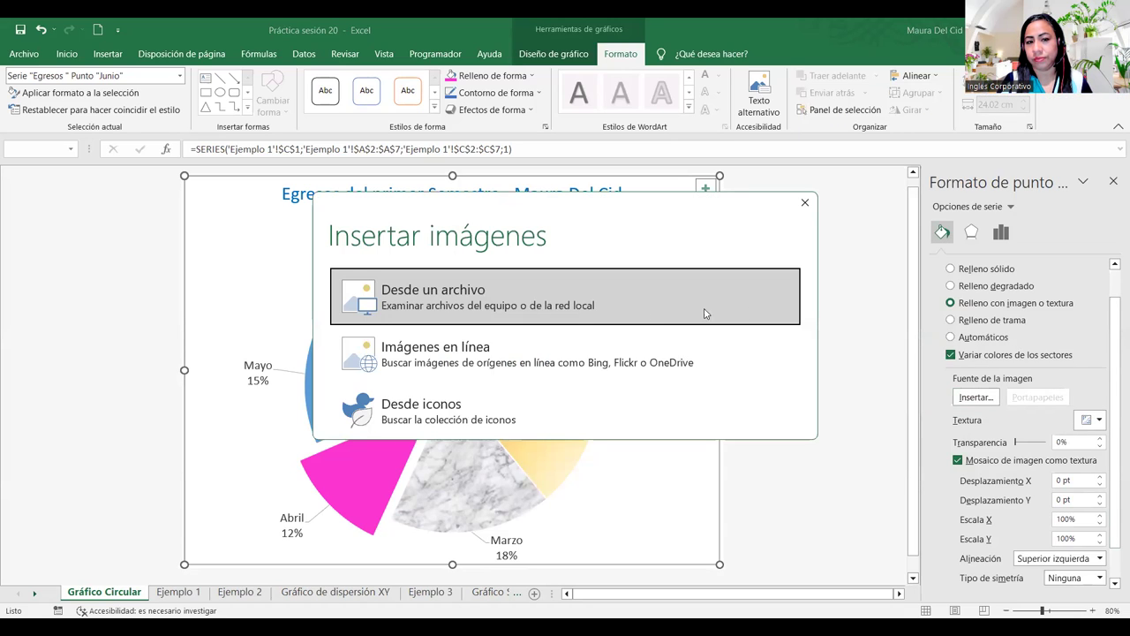
Step: Search online pictures for 'FONDO VERDE CON AMARIL'
left_click(439, 355)
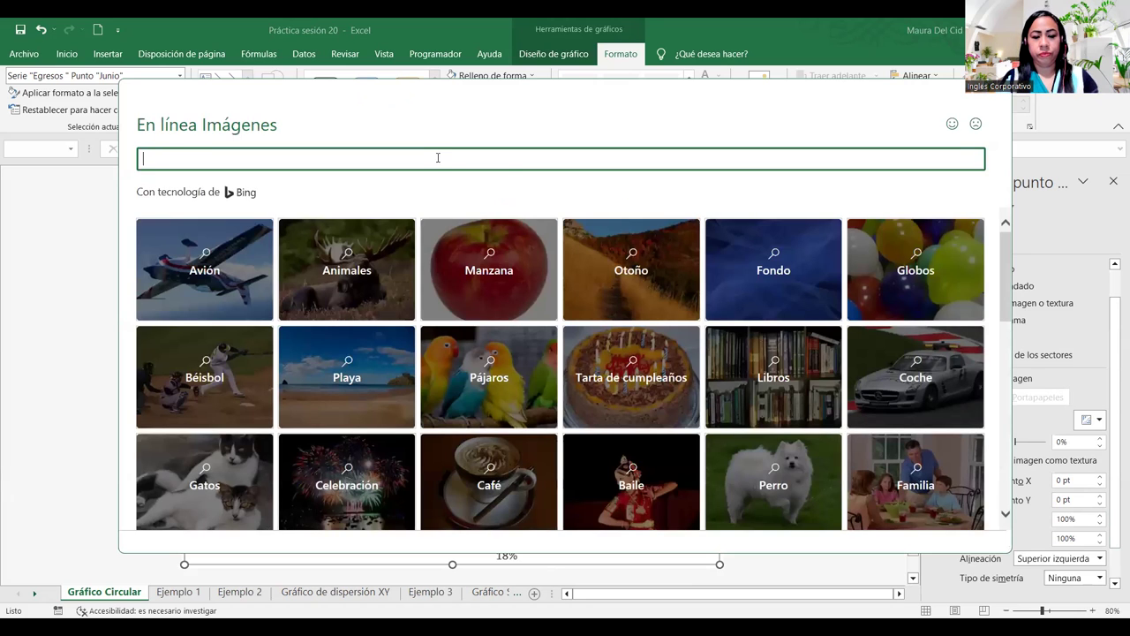
type("FONDOE")
key("BackSpace")
key("BackSpace")
key("BackSpace")
key("BackSpace")
type("NDO VERDE CON AMARIL")
key("Return")
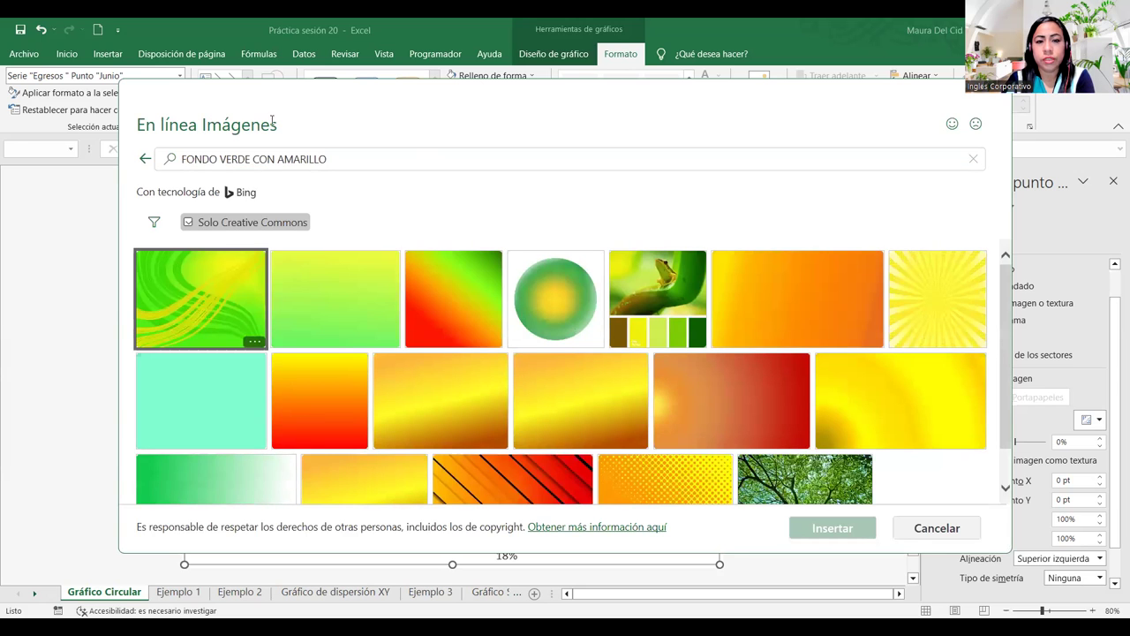
Step: Show all-licence results and insert the green bokeh background image into Junio
left_click(188, 223)
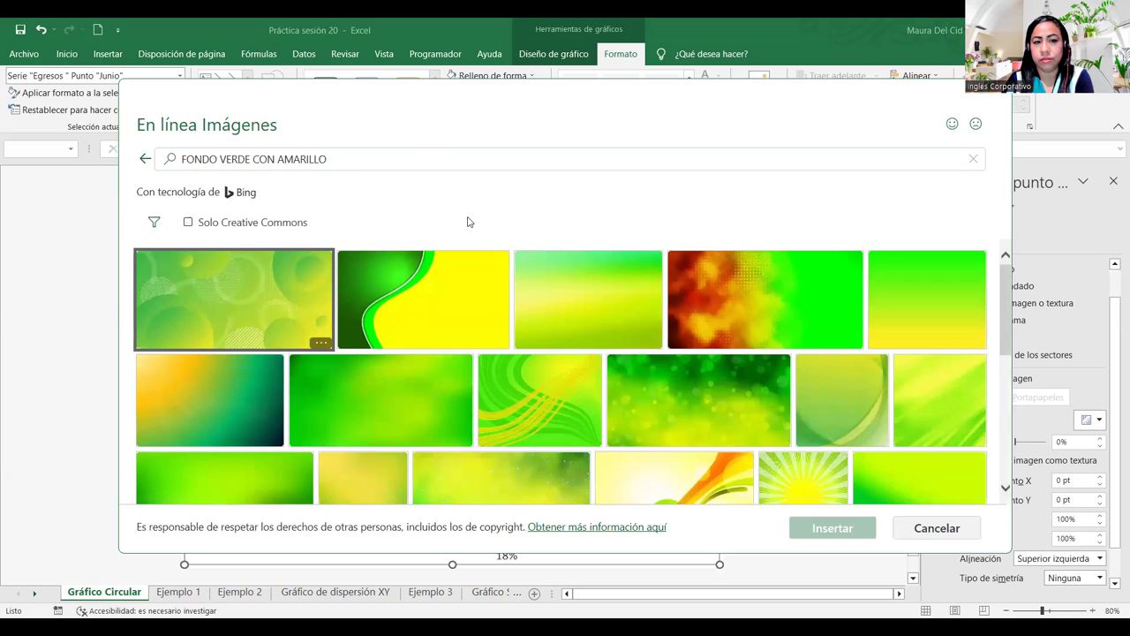
scroll(807, 375, "down", 3)
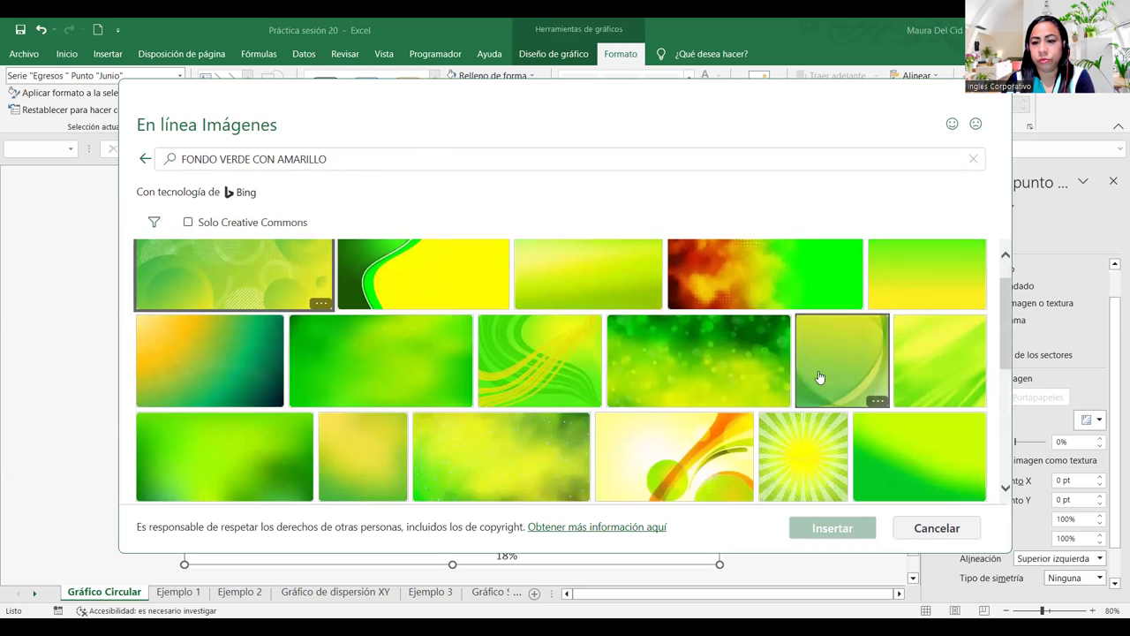
scroll(824, 399, "down", 4)
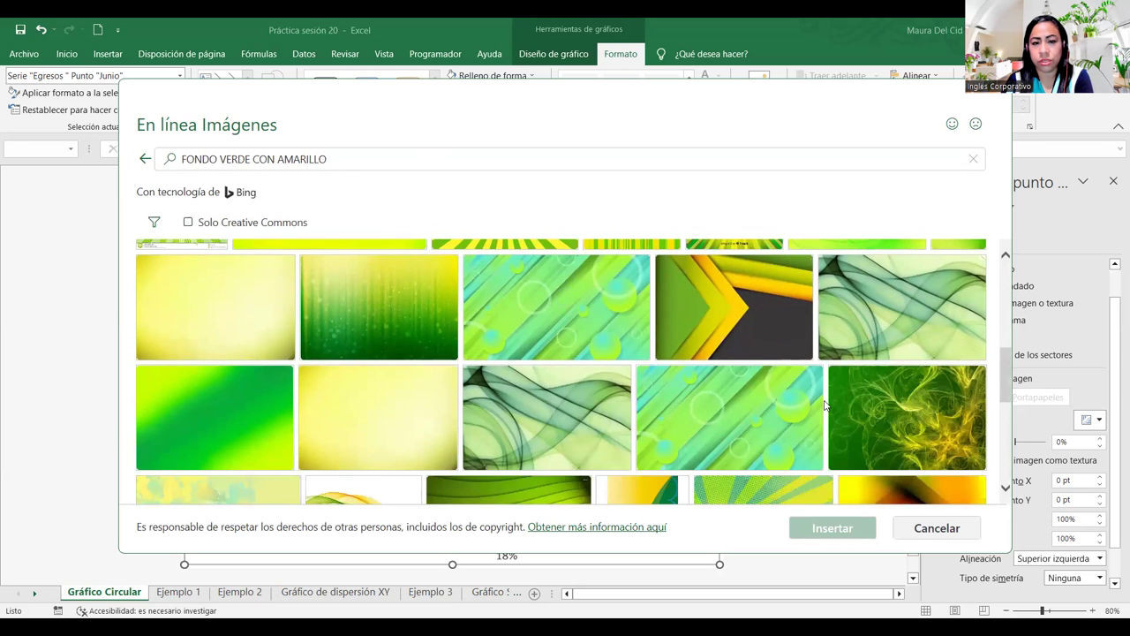
scroll(824, 405, "down", 2)
scroll(730, 431, "up", 2)
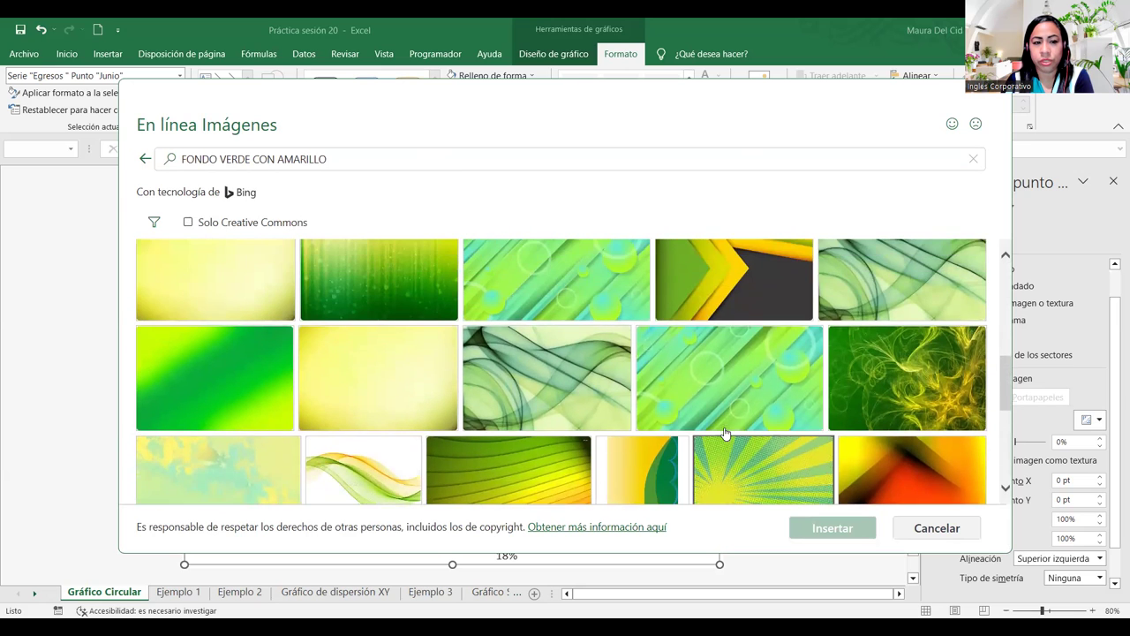
scroll(726, 430, "up", 2)
scroll(726, 429, "up", 2)
scroll(726, 424, "up", 2)
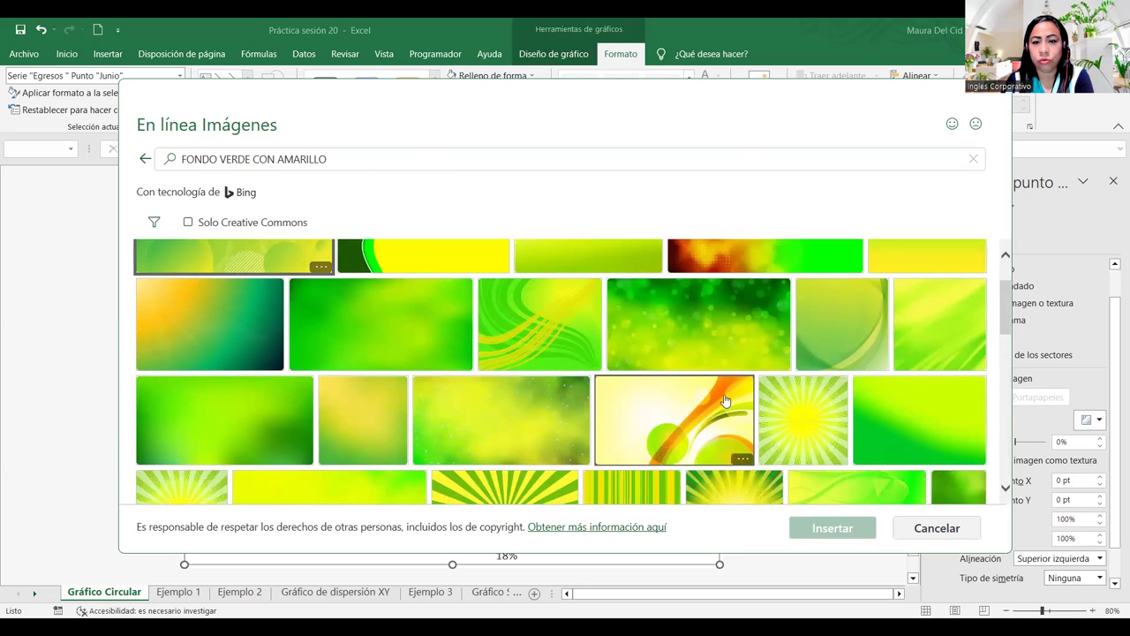
left_click(719, 325)
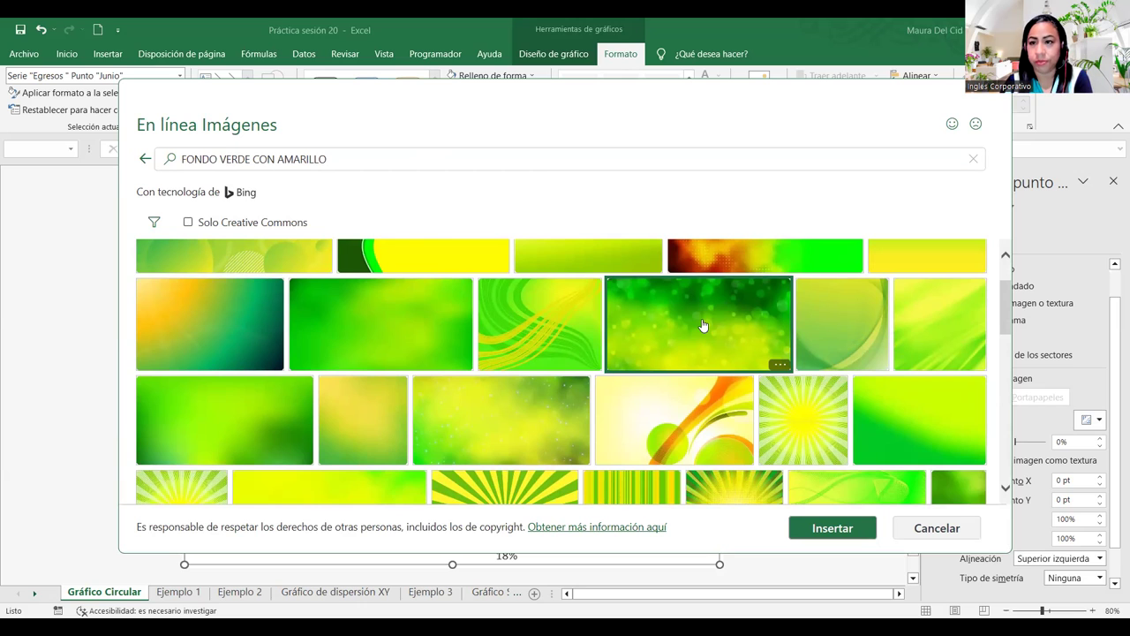
left_click(826, 528)
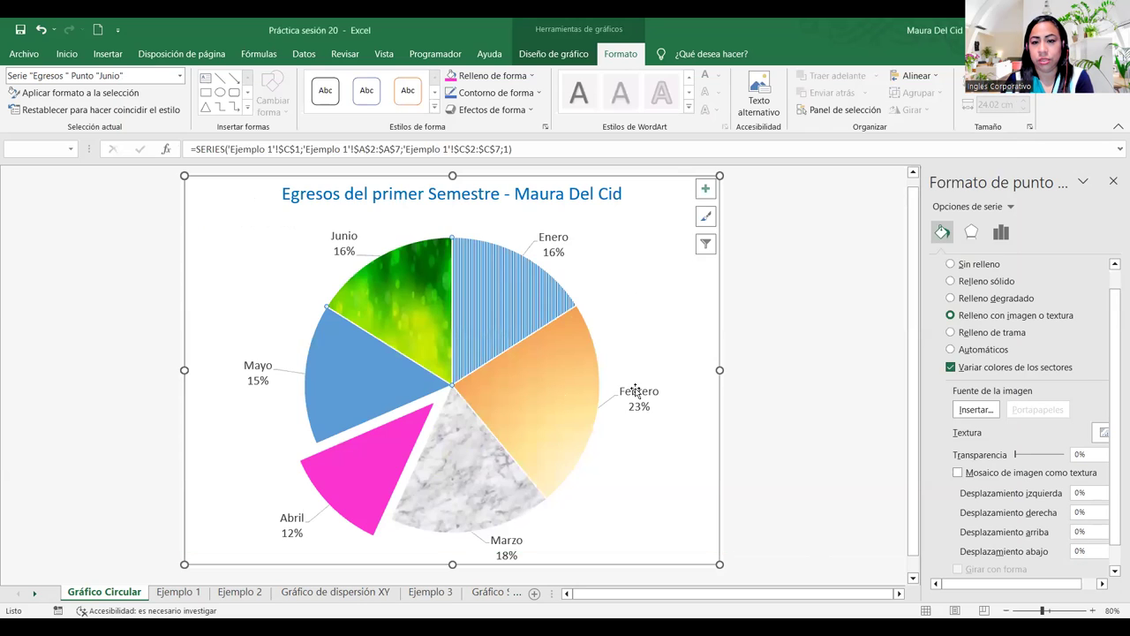
Step: Search online pictures again for 'FONDO VERDE CON AMARILLO'
left_click(985, 412)
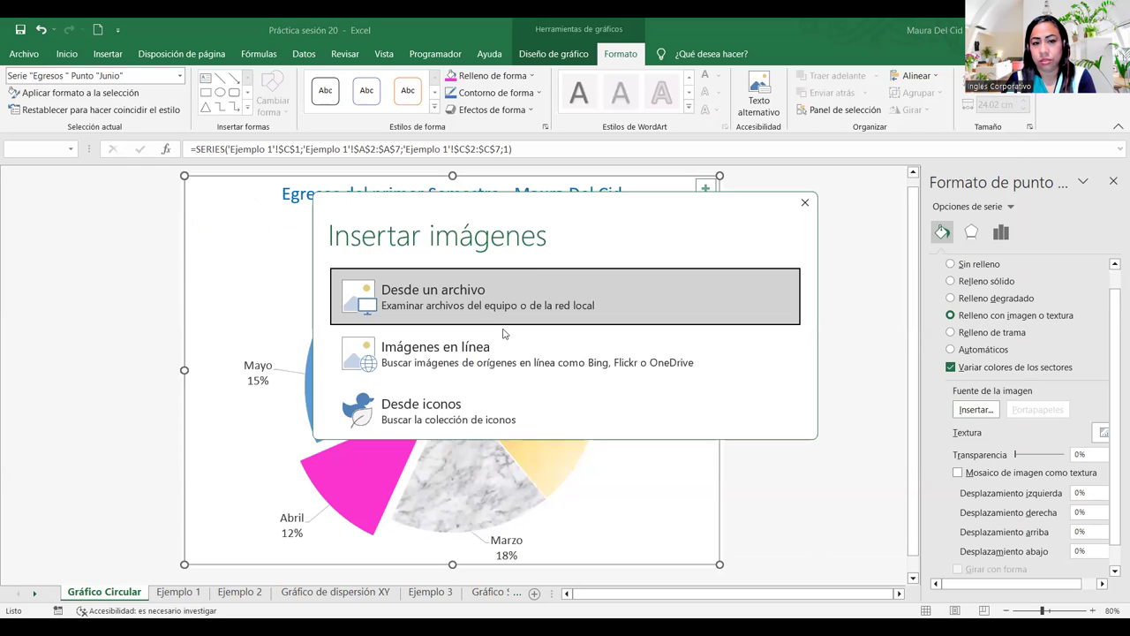
left_click(513, 358)
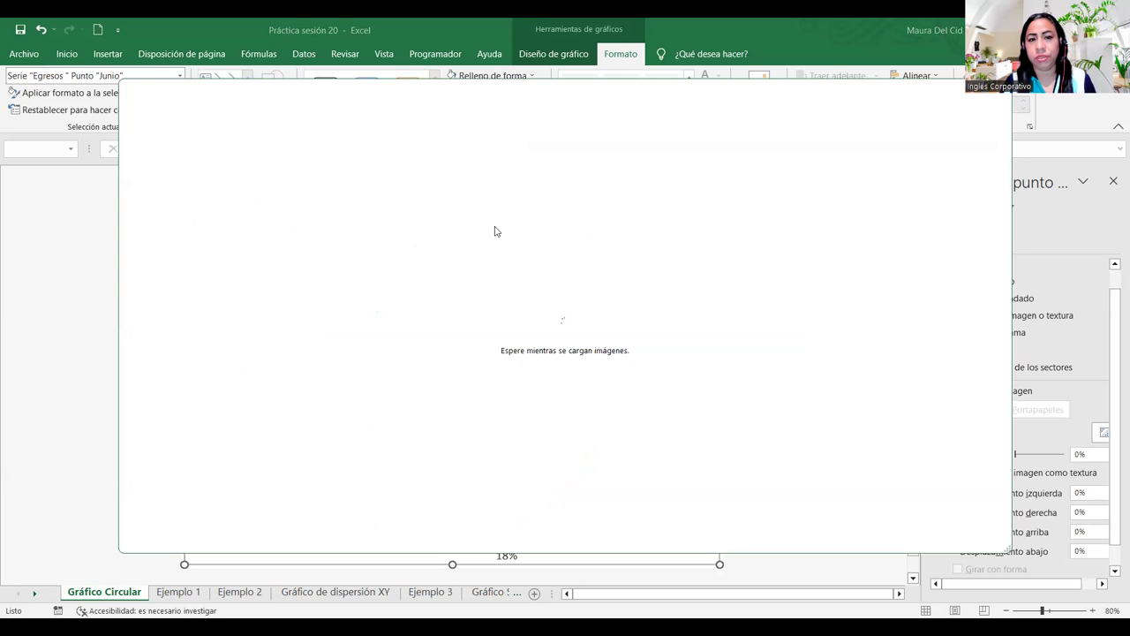
type("FONDO VERDE CON AMARILL")
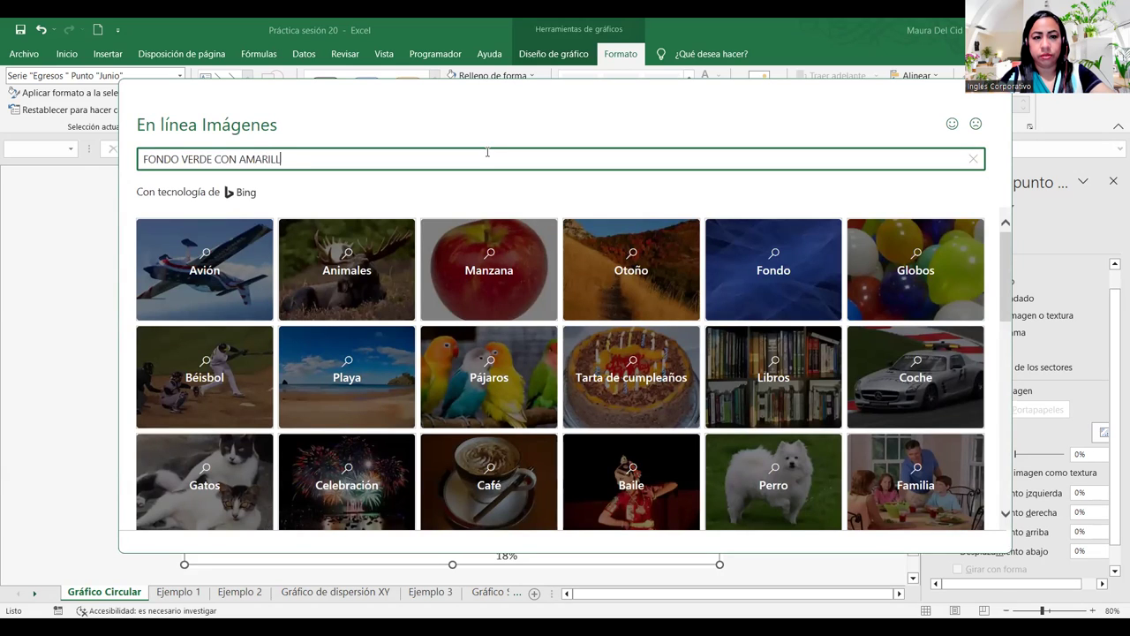
type("O")
key("Return")
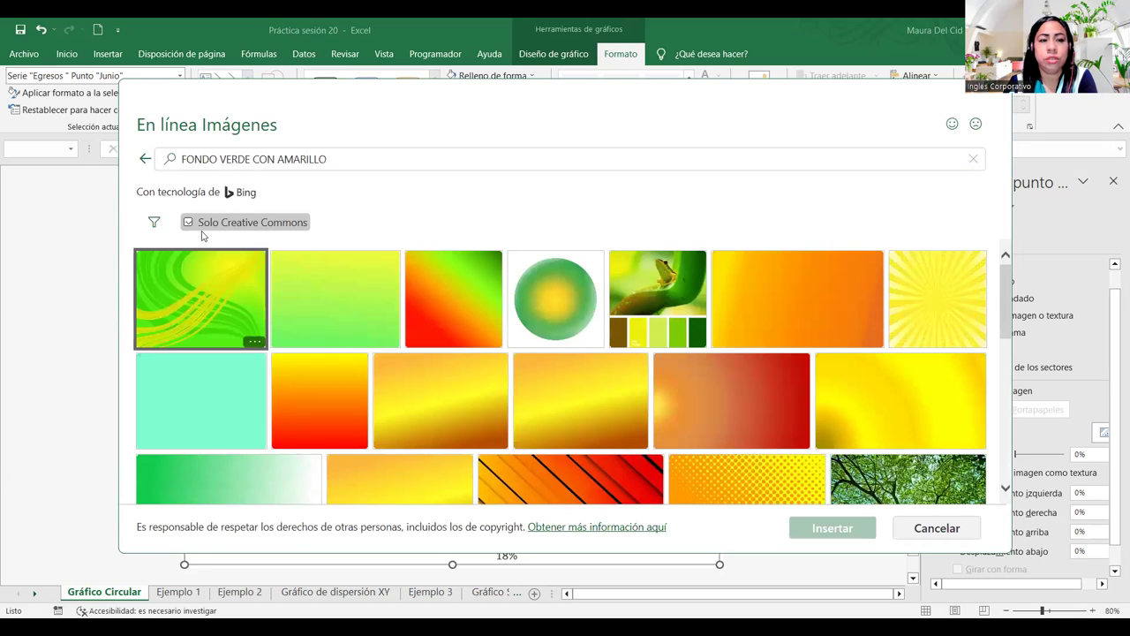
Step: Show all-licence results and insert the orange-green polygon image into Junio
left_click(188, 223)
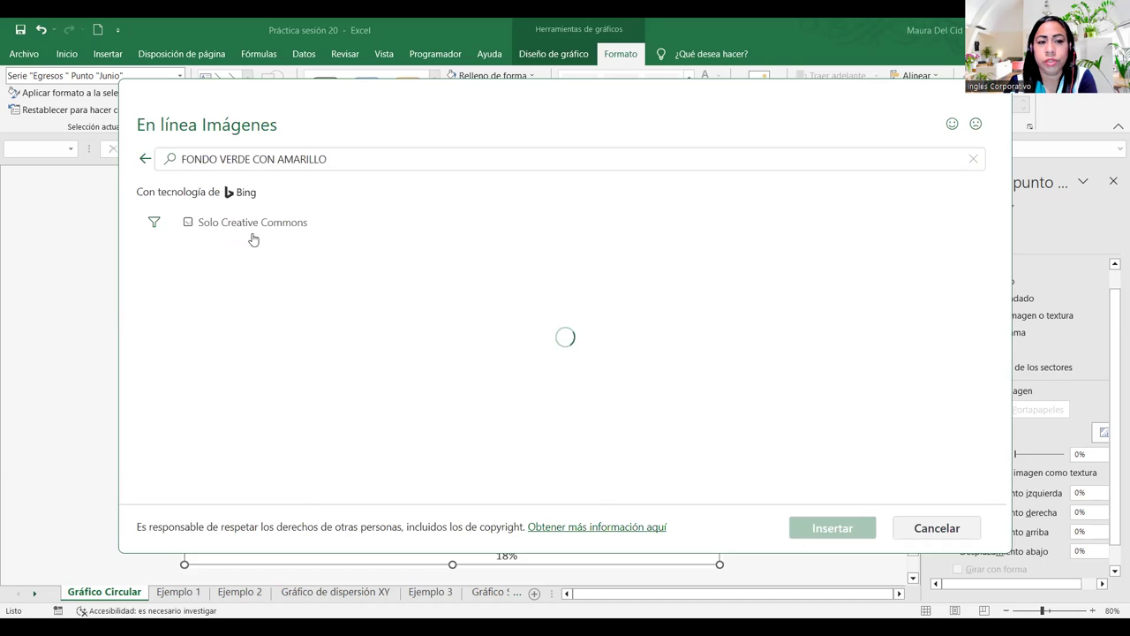
scroll(575, 324, "down", 3)
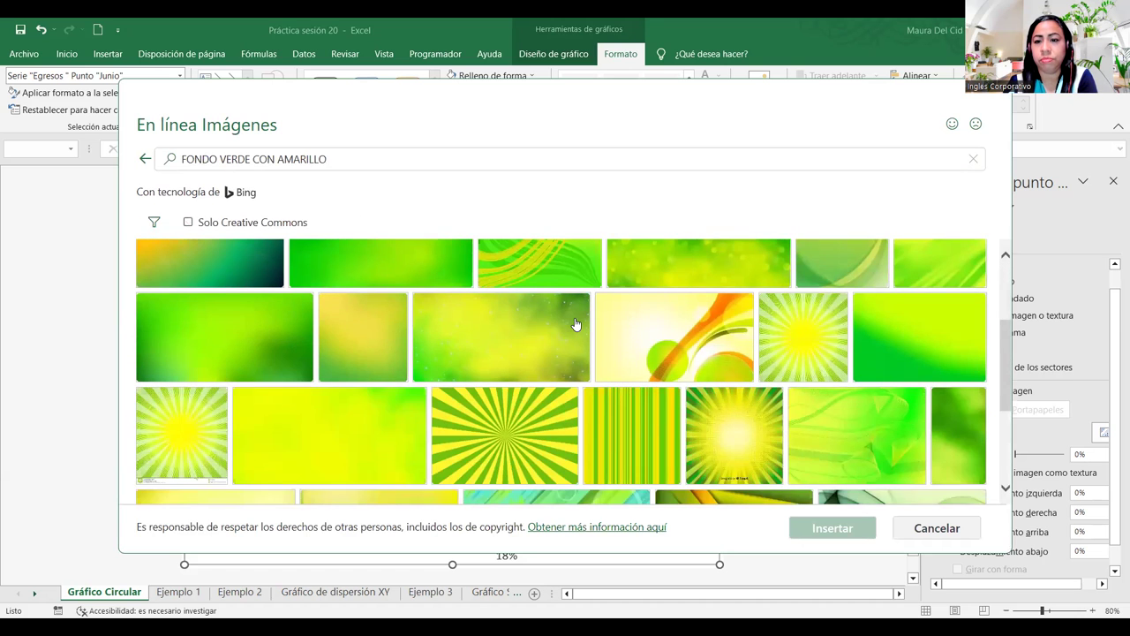
scroll(575, 324, "down", 2)
scroll(575, 324, "down", 2)
scroll(575, 324, "down", 2)
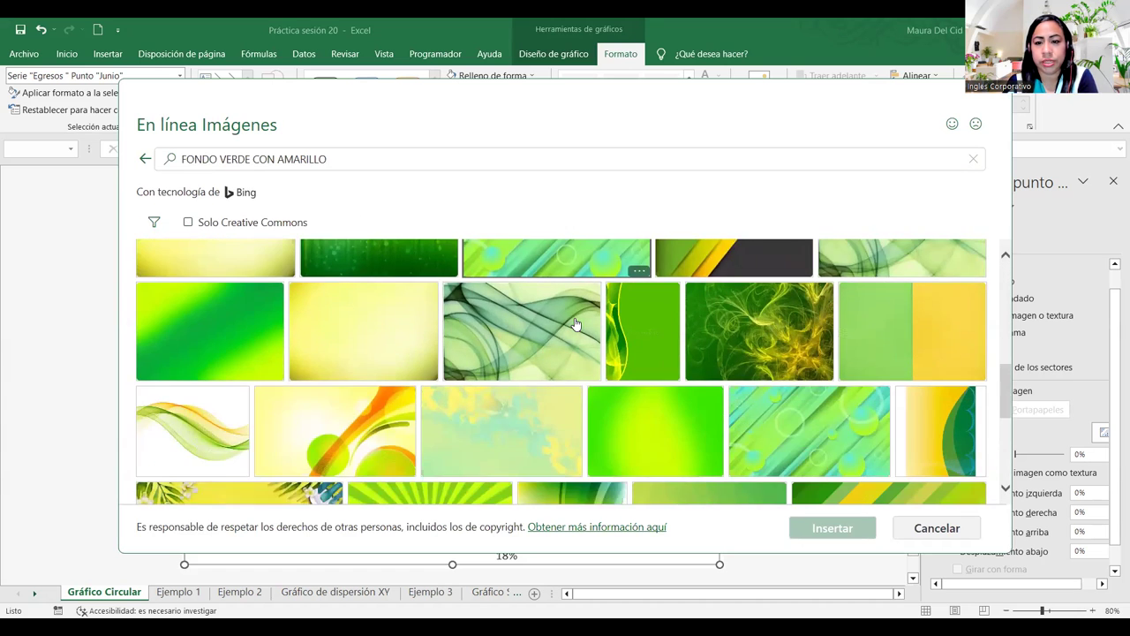
scroll(575, 324, "down", 2)
scroll(575, 325, "down", 1)
scroll(575, 324, "down", 2)
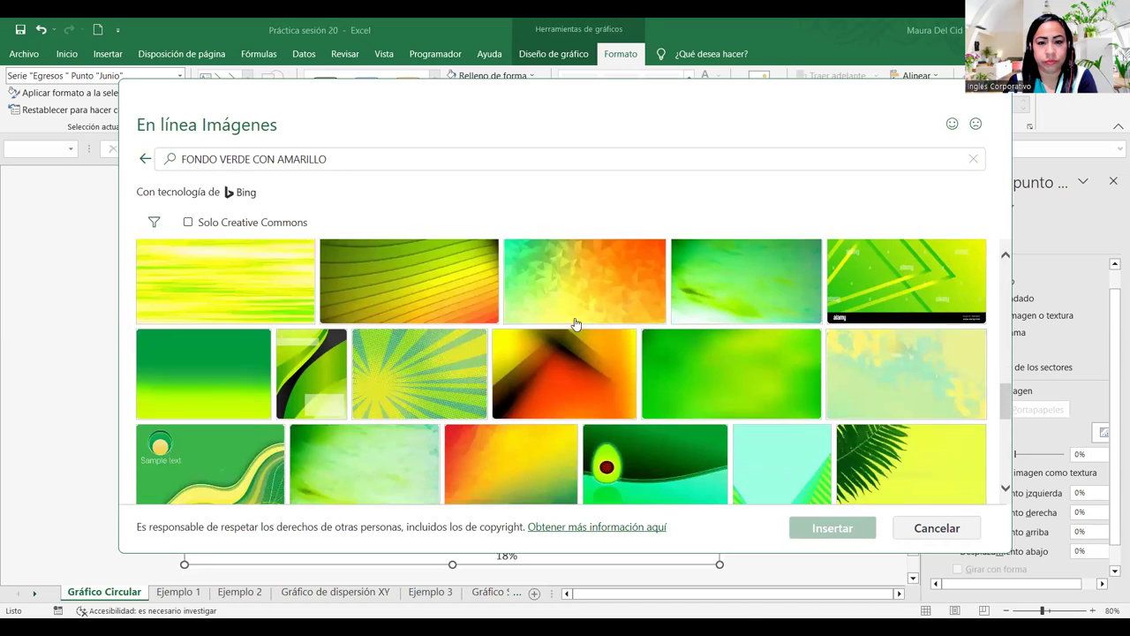
left_click(575, 324)
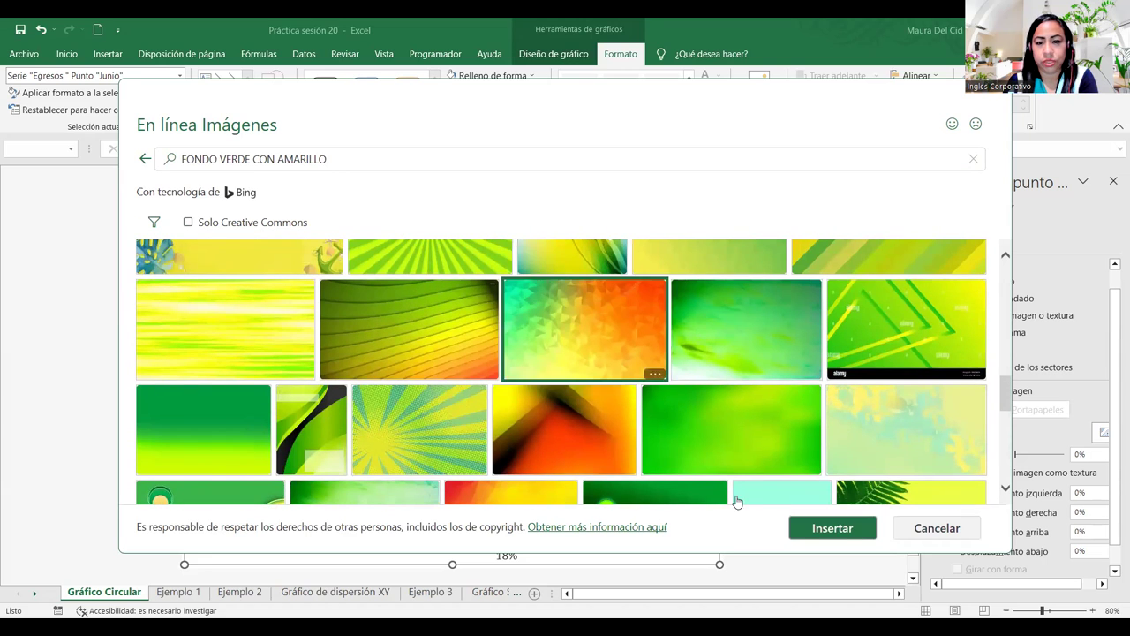
key("Return")
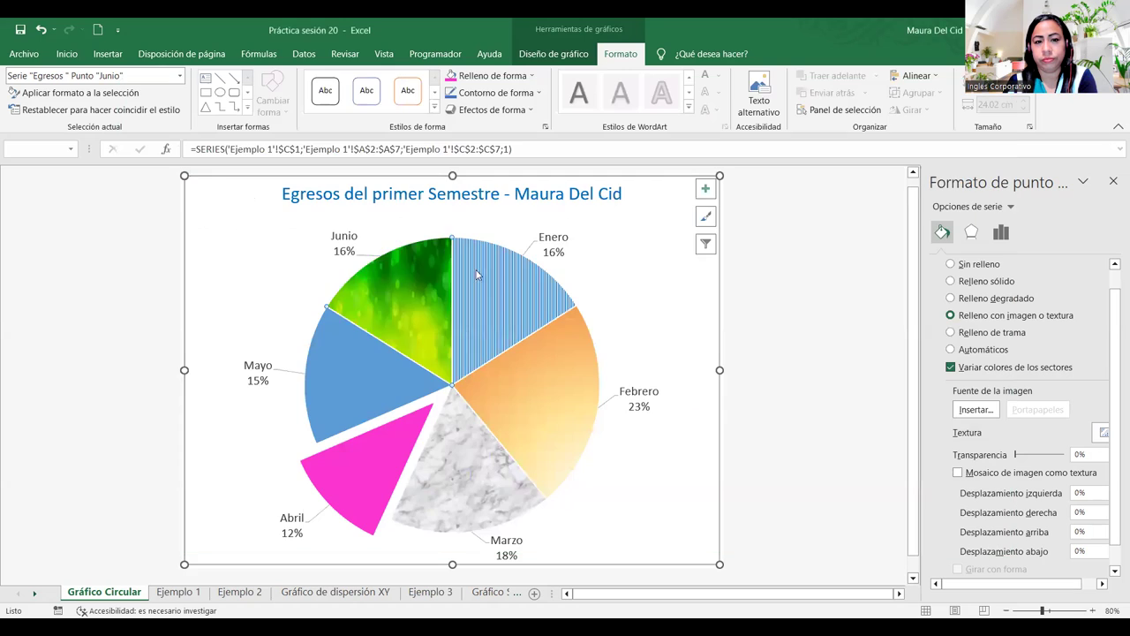
Step: Give the Mayo slice a gradient fill using the orange preset
left_click(345, 395)
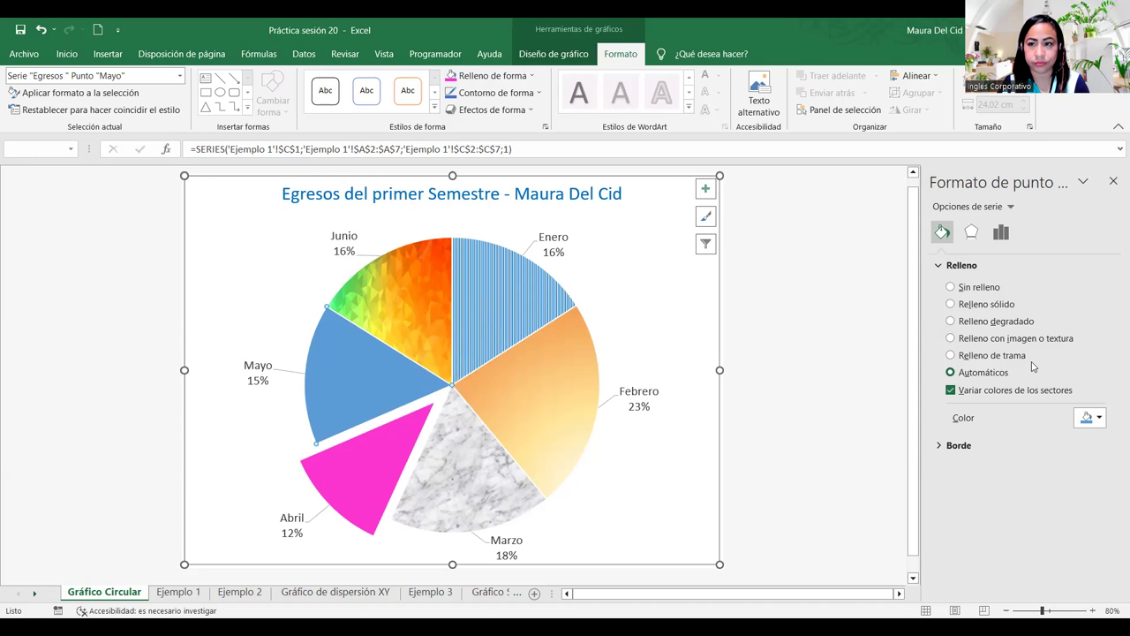
left_click(951, 323)
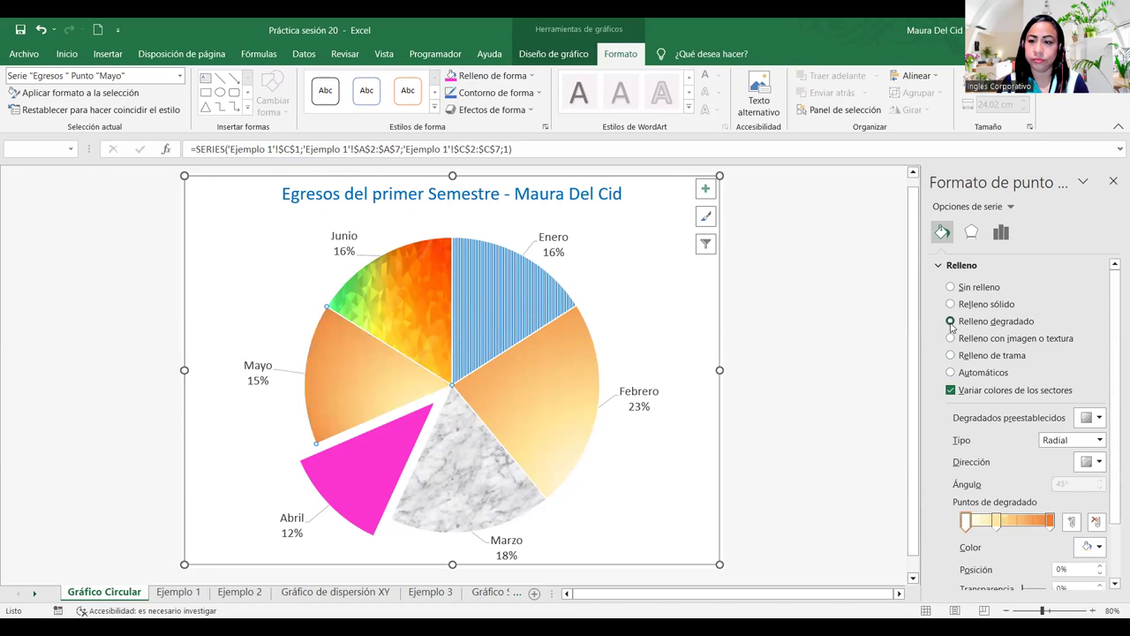
left_click(1094, 417)
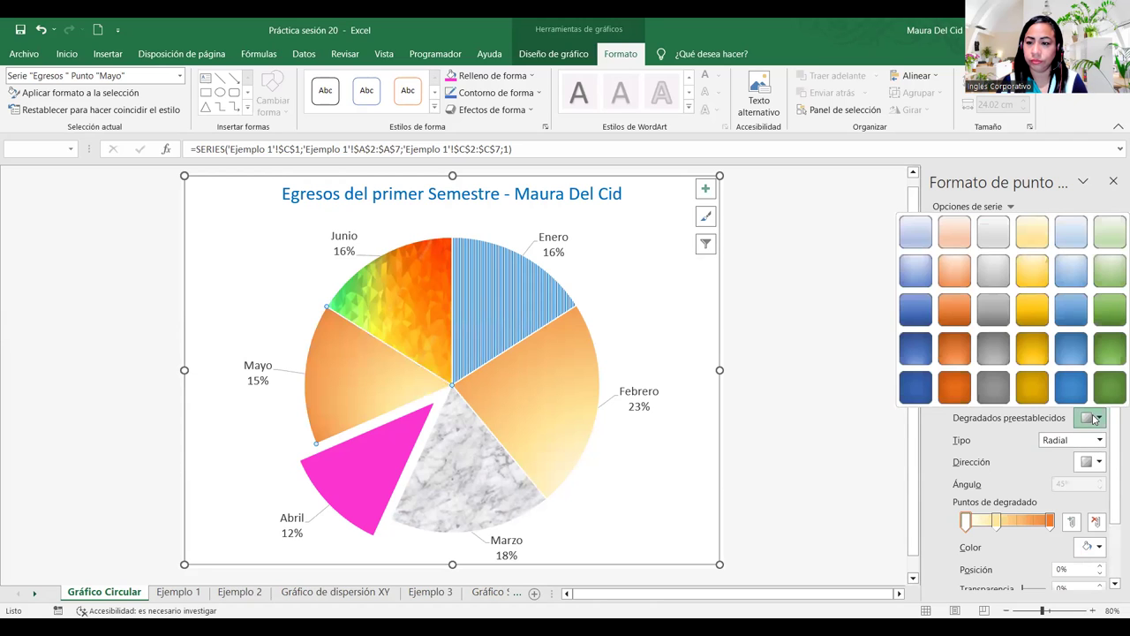
left_click(1093, 418)
left_click(1094, 418)
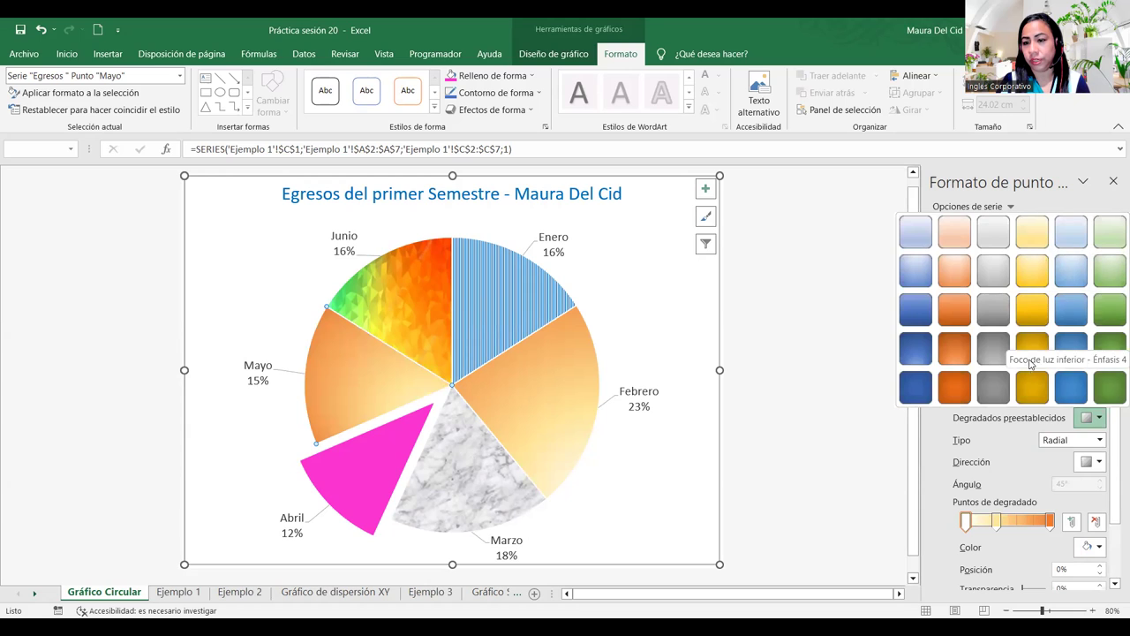
left_click(958, 400)
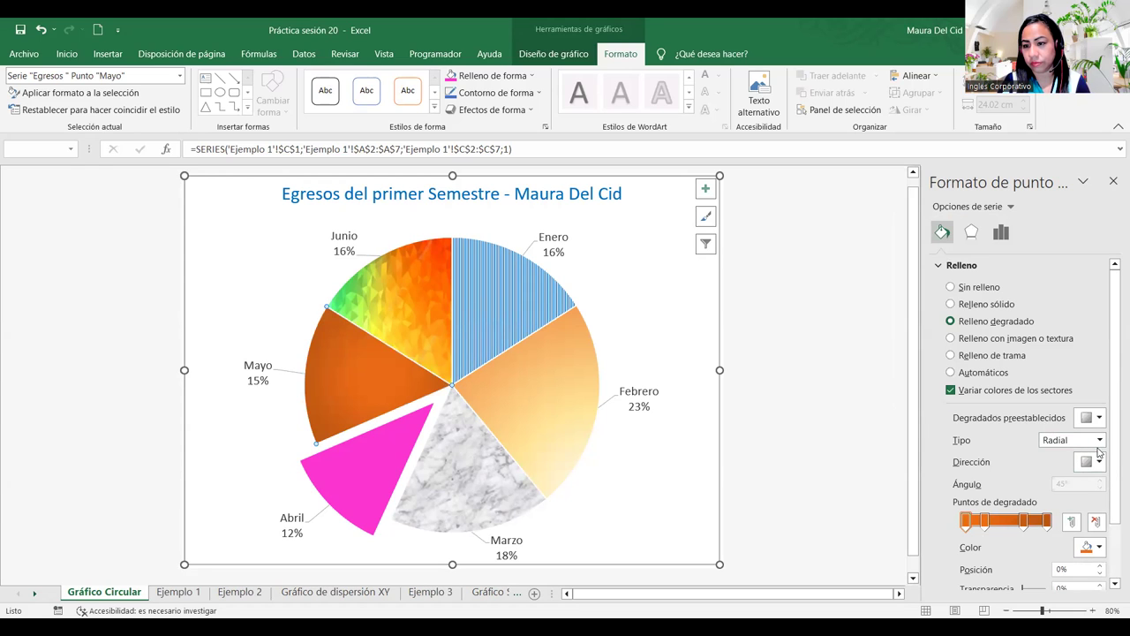
Step: Change Mayo's gradient type to Rectangular, then Path, and select its rightmost stop
left_click(1101, 440)
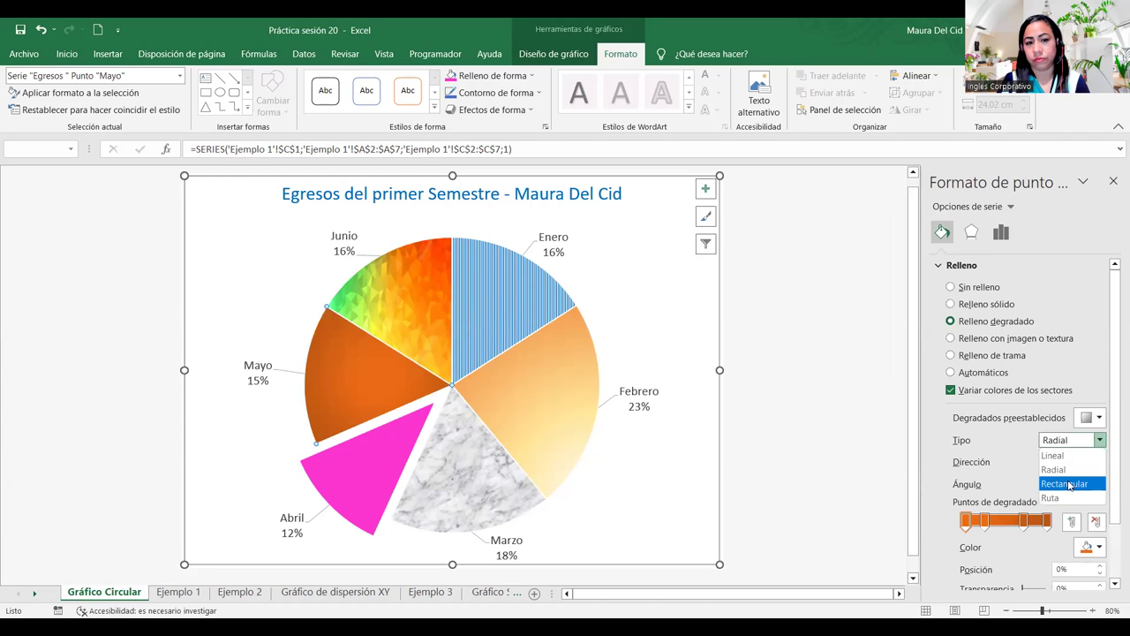
left_click(1070, 485)
left_click(1100, 440)
left_click(1065, 500)
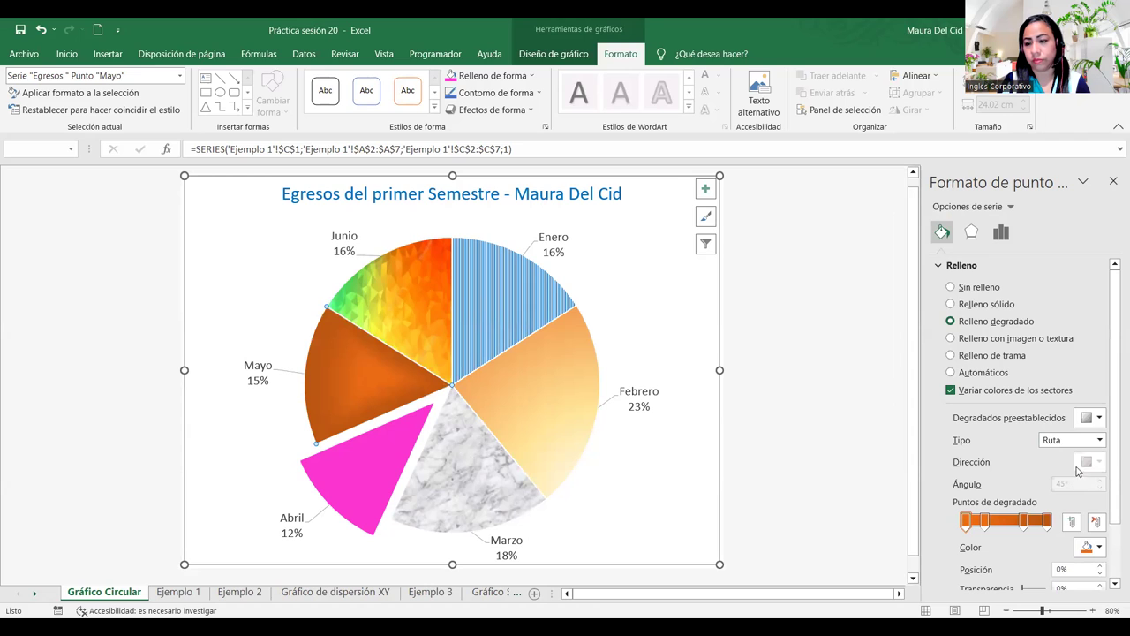
left_click(1047, 521)
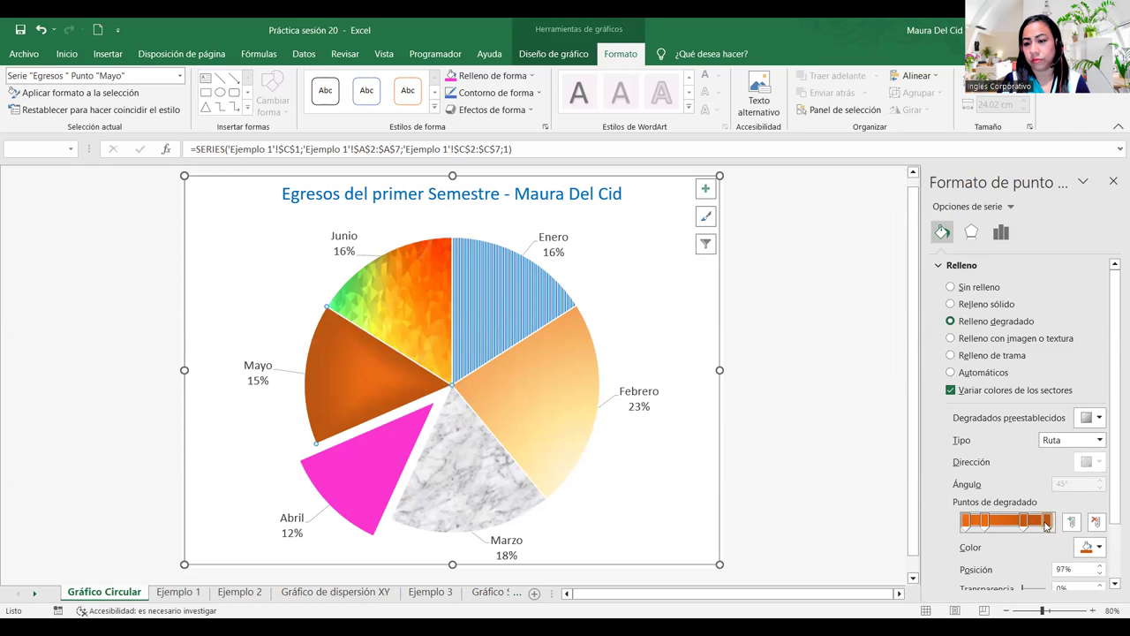
left_click(1100, 550)
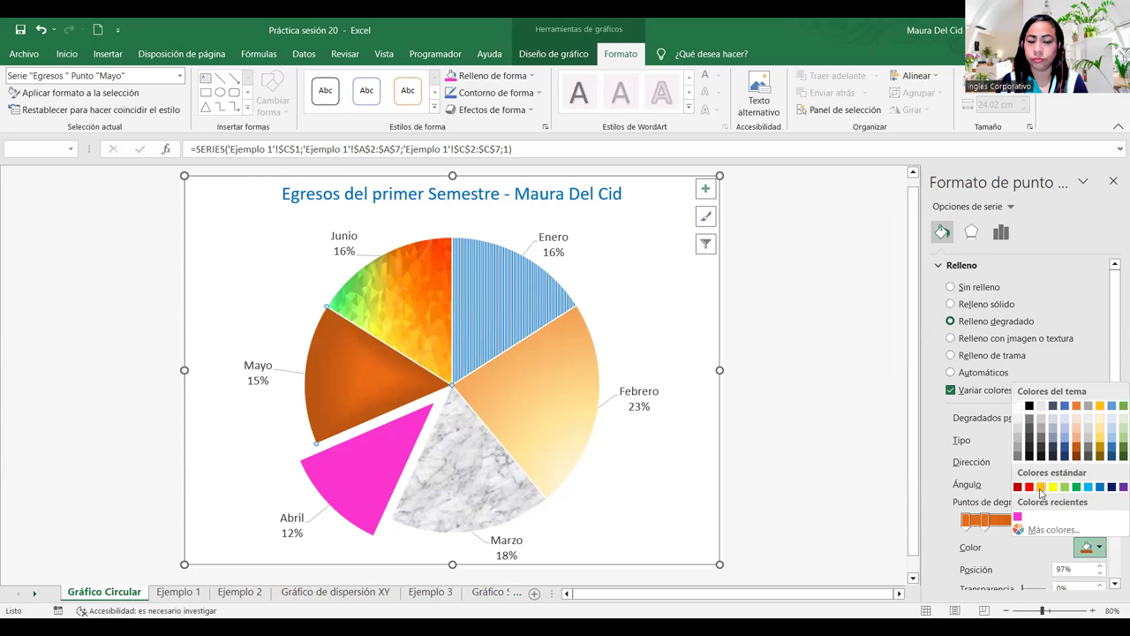
Step: Colour Mayo's right gradient stop green at 69% and the 23% stop green
left_click(1112, 457)
left_click_drag(1050, 521, 1024, 521)
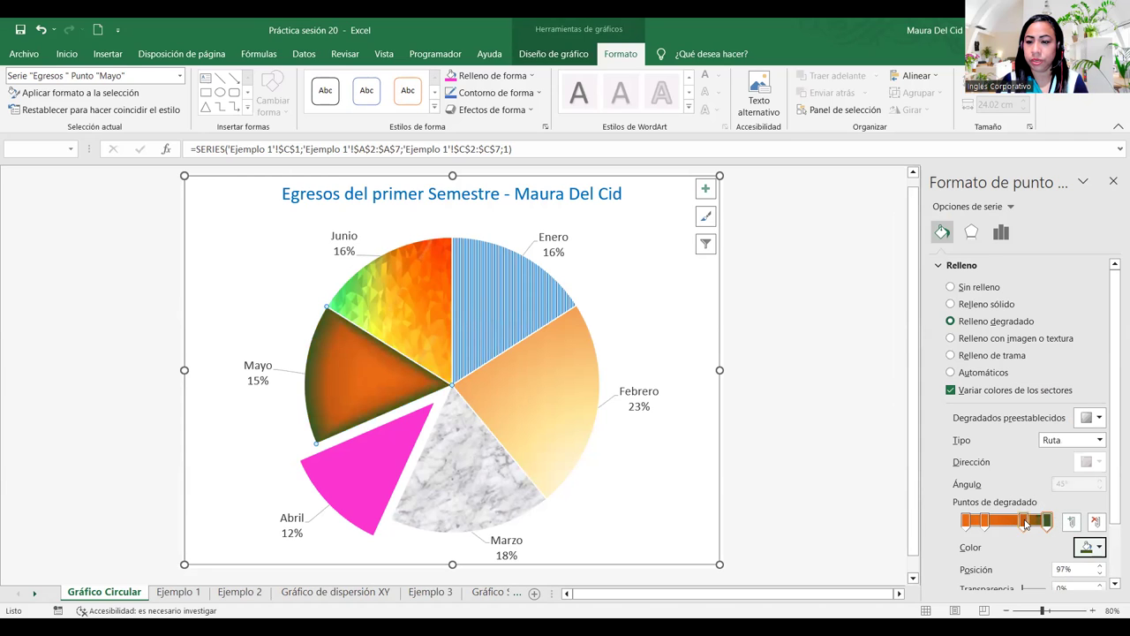
left_click(1100, 547)
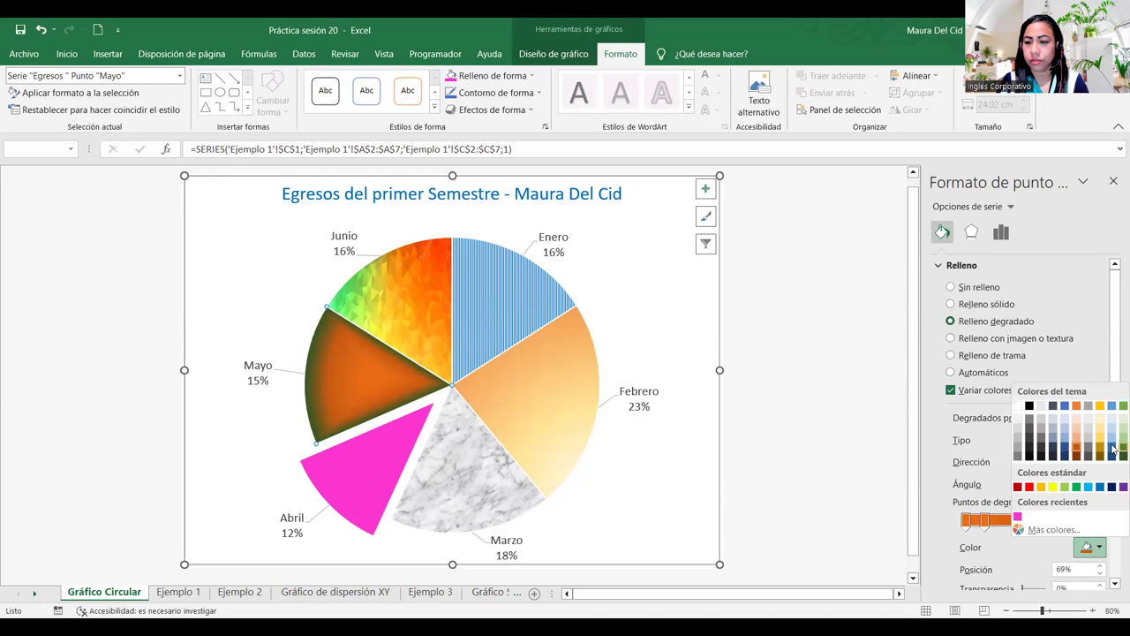
left_click(1113, 442)
left_click(983, 522)
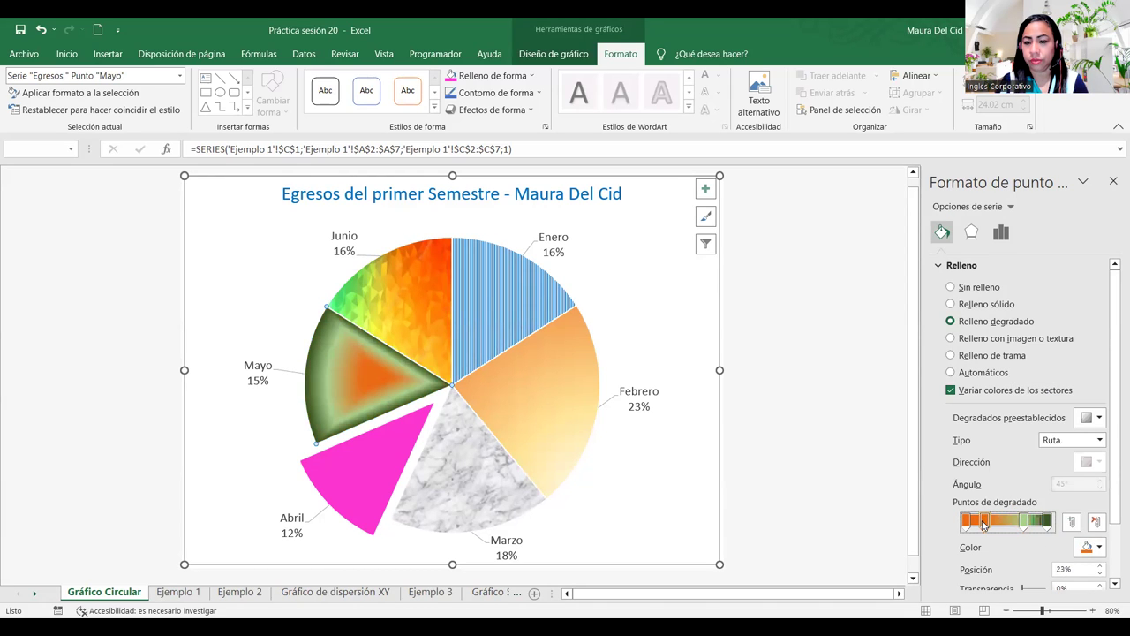
left_click(1100, 547)
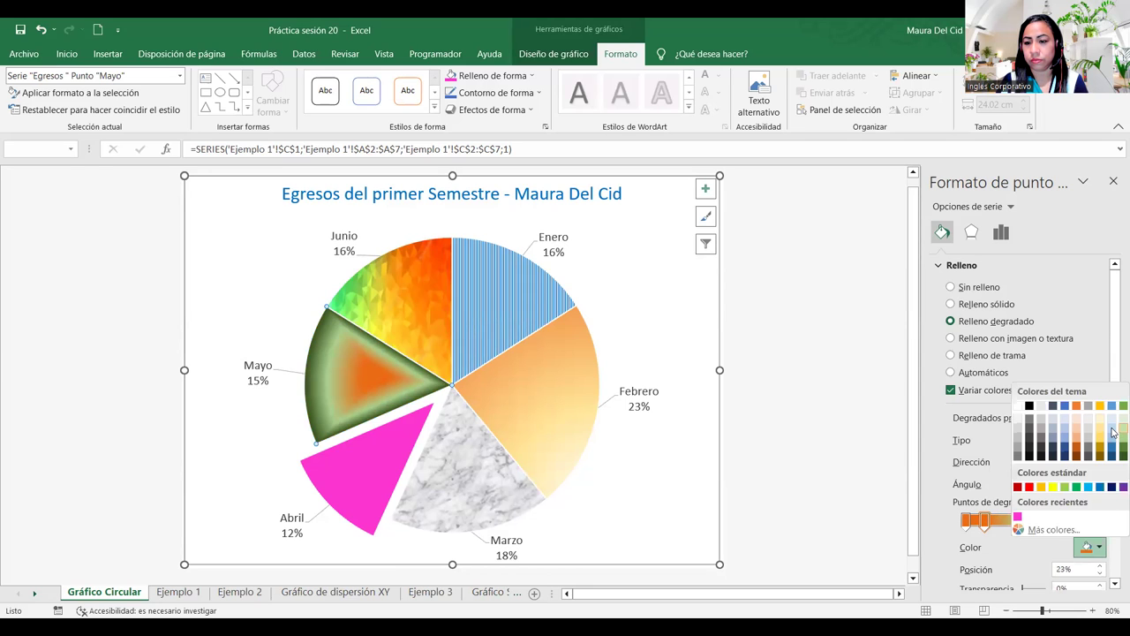
left_click(1112, 431)
Step: Turn the 0% centre stop green and slide stops to around 56%
left_click(964, 522)
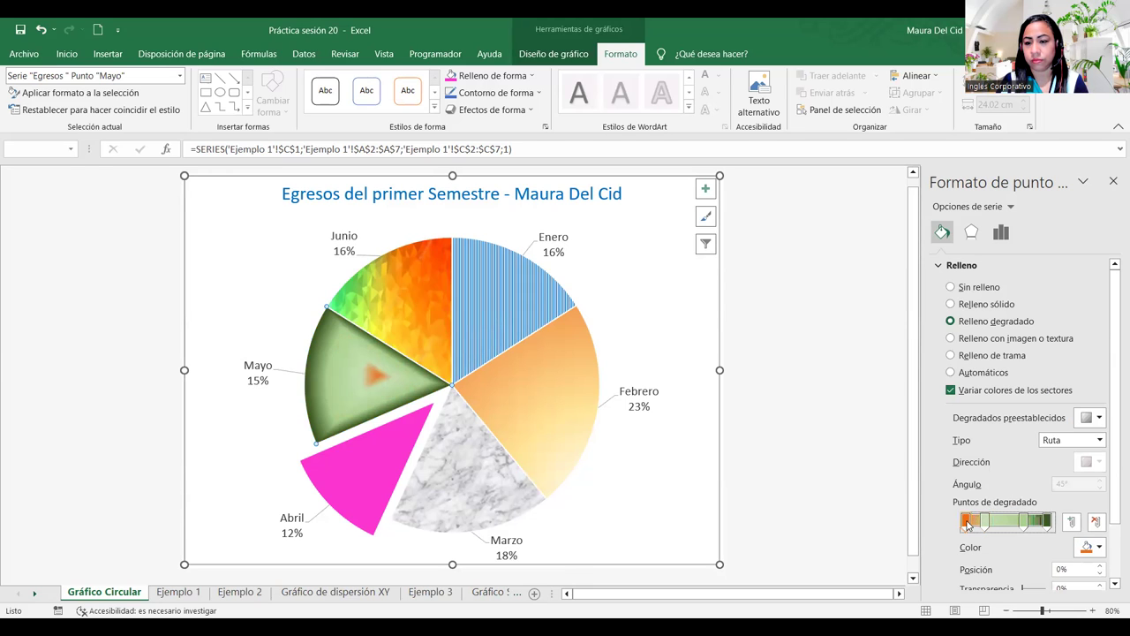
left_click(1100, 547)
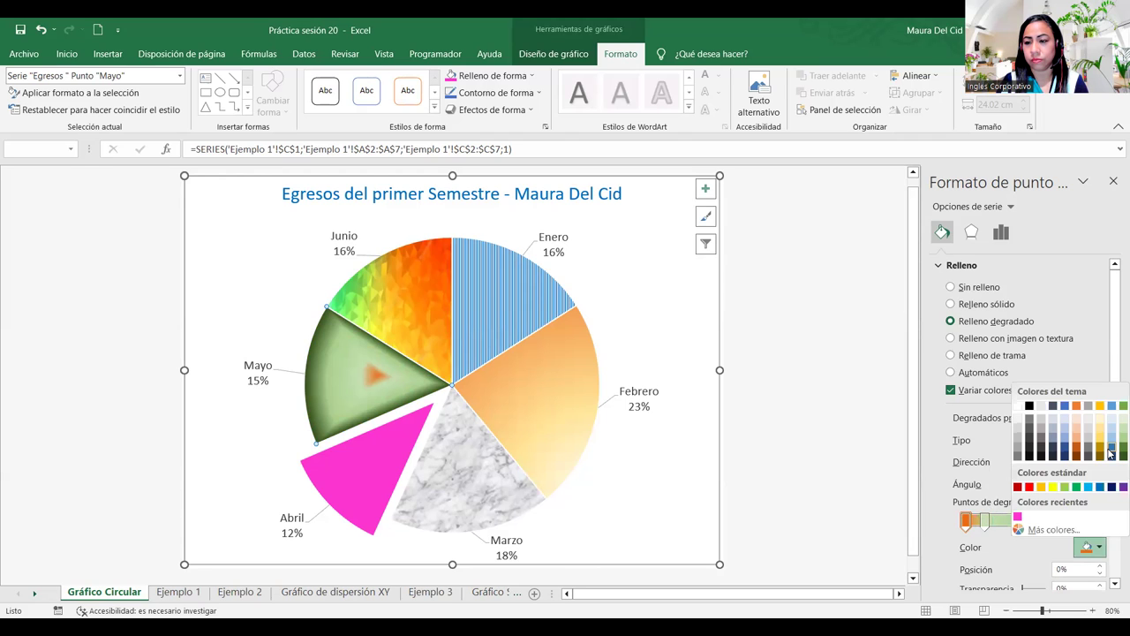
left_click(1111, 425)
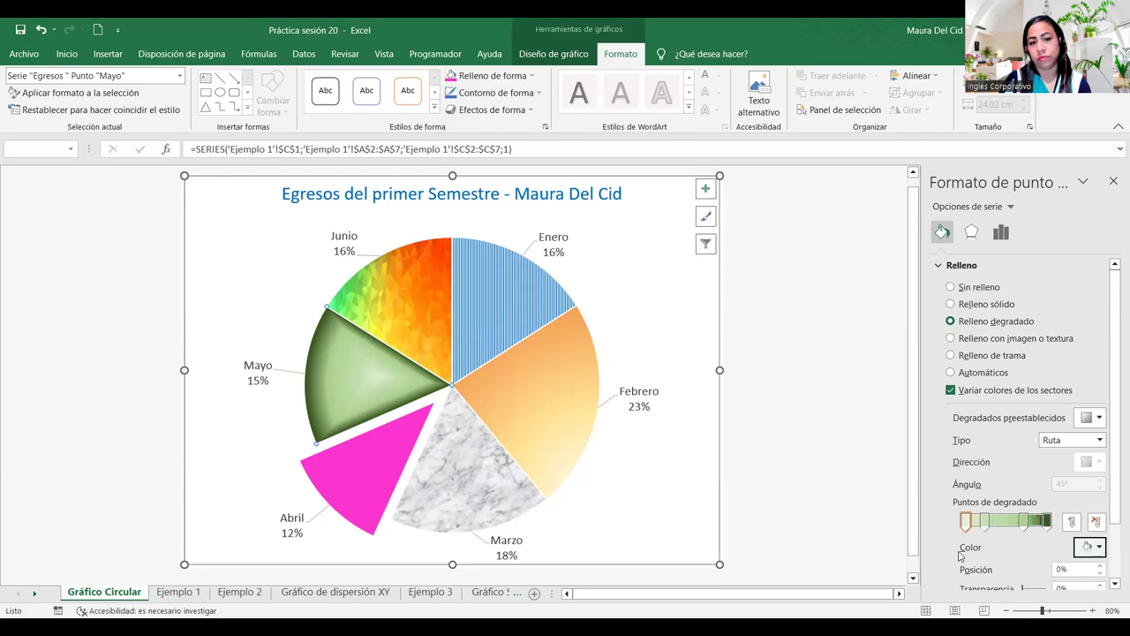
left_click_drag(1026, 522, 1013, 522)
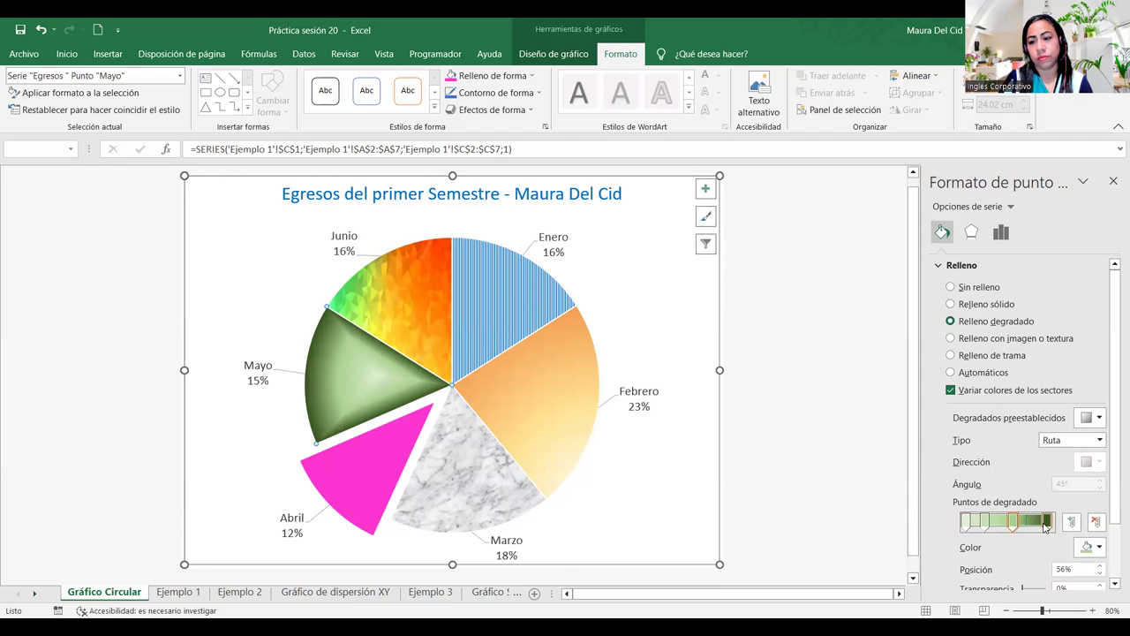
left_click(1050, 523)
mouse_move(1053, 523)
left_mouse_down()
mouse_move(945, 530)
mouse_move(1073, 532)
left_mouse_up()
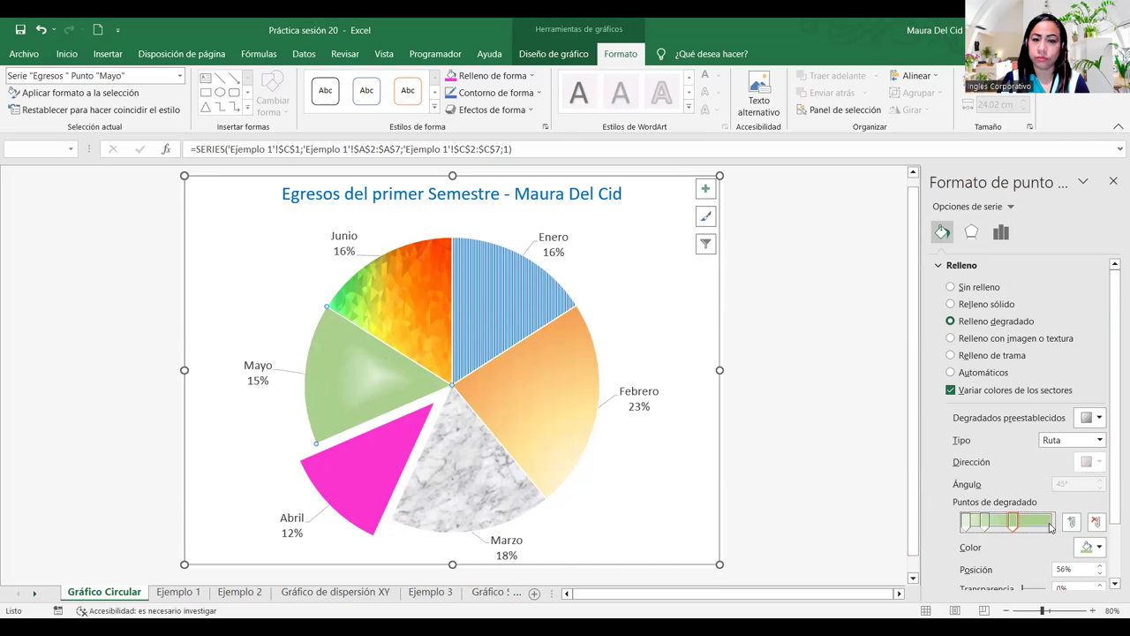
Step: Make the end stop dark green at 100% position with -28% brightness
left_click(1049, 521)
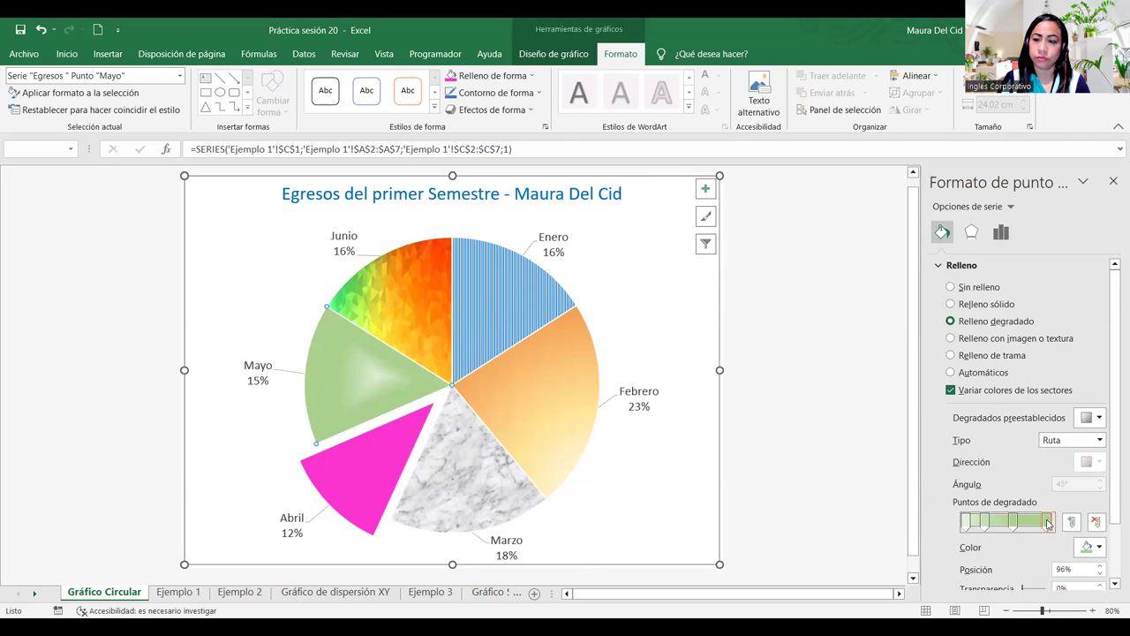
left_click(1098, 547)
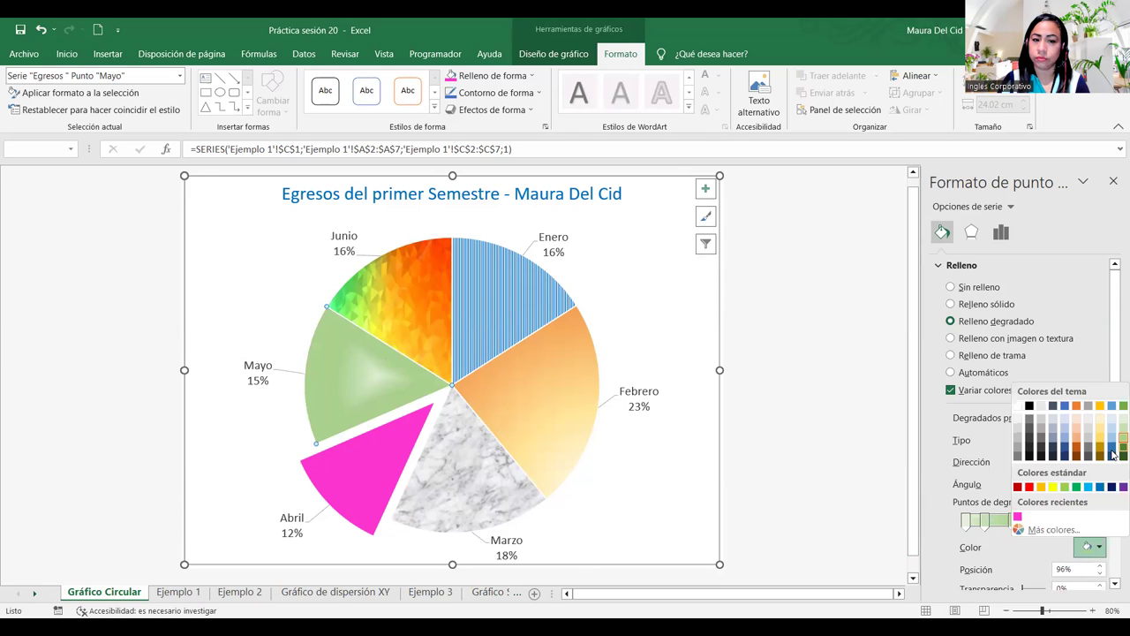
left_click(1112, 454)
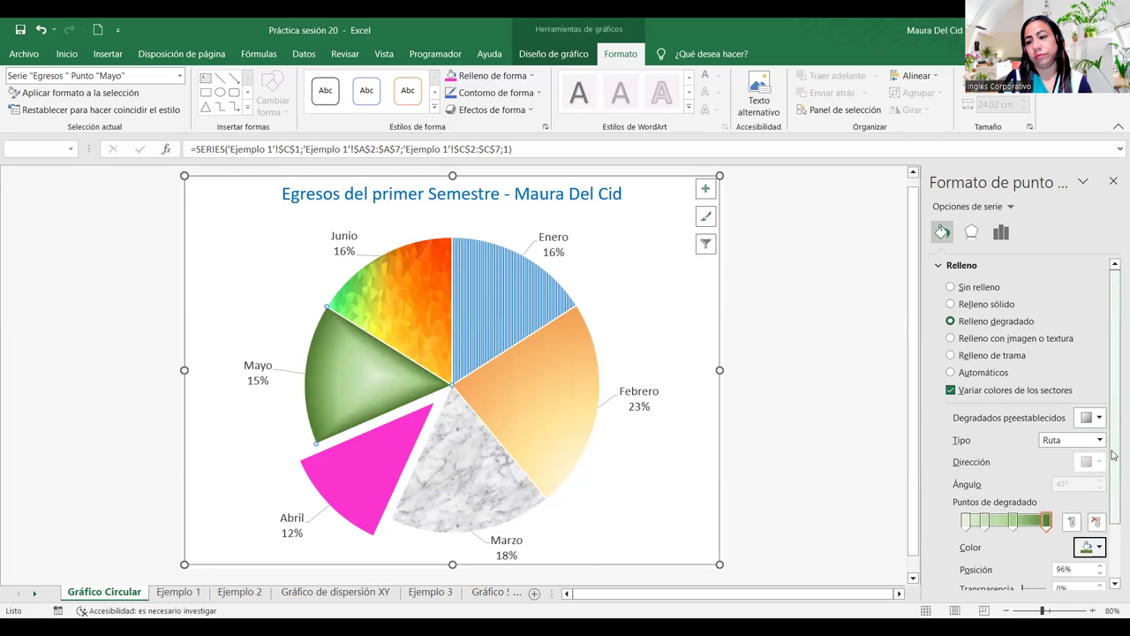
left_click_drag(1111, 490, 1113, 567)
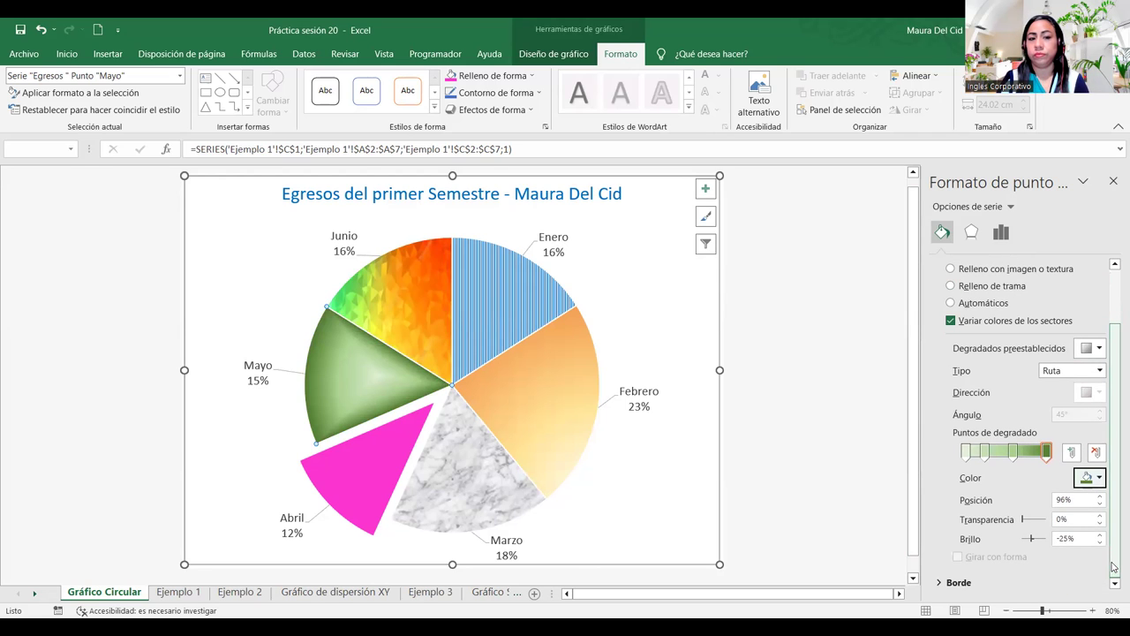
left_click(1100, 503)
left_click(1101, 500)
left_click(1100, 498)
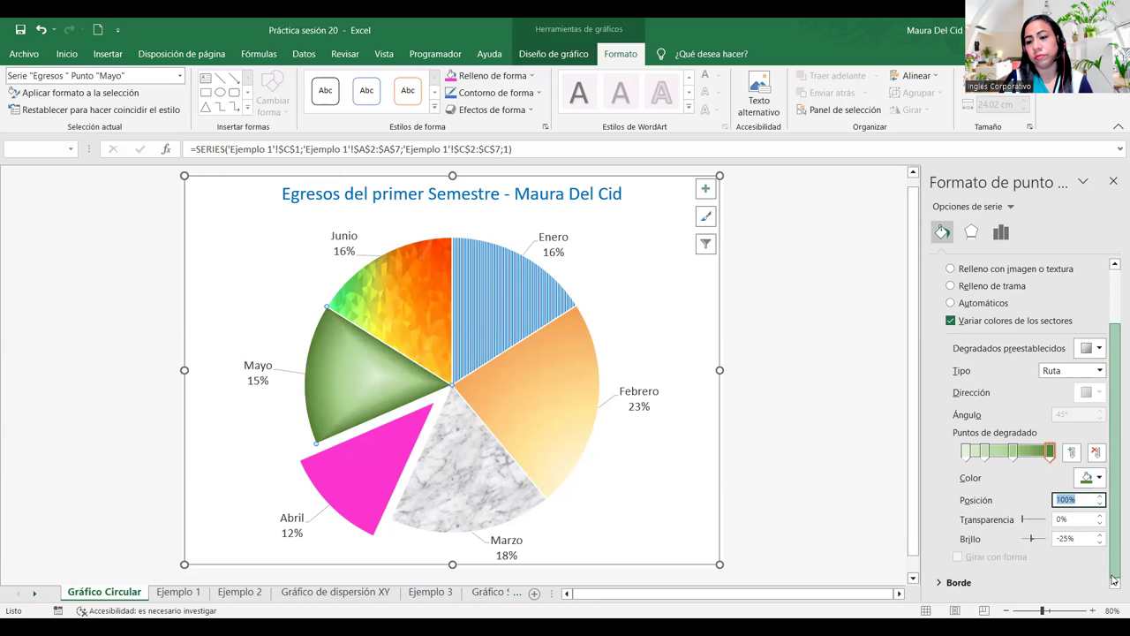
left_click(1100, 542)
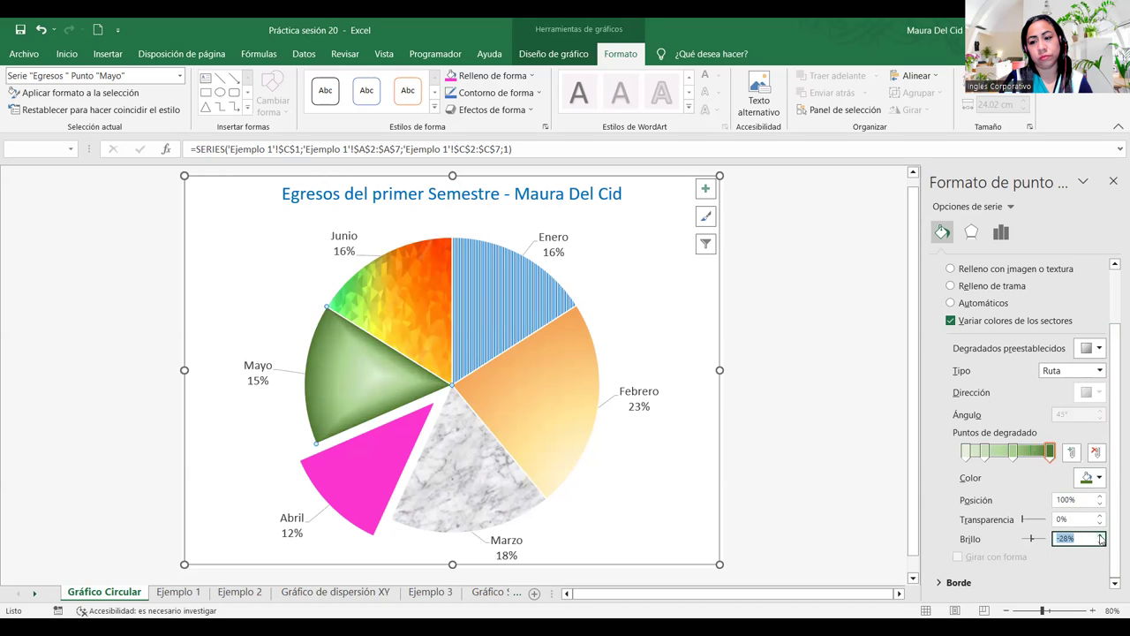
Step: Deselect the Mayo slice and select the chart area to review all six filled slices
left_click(789, 513)
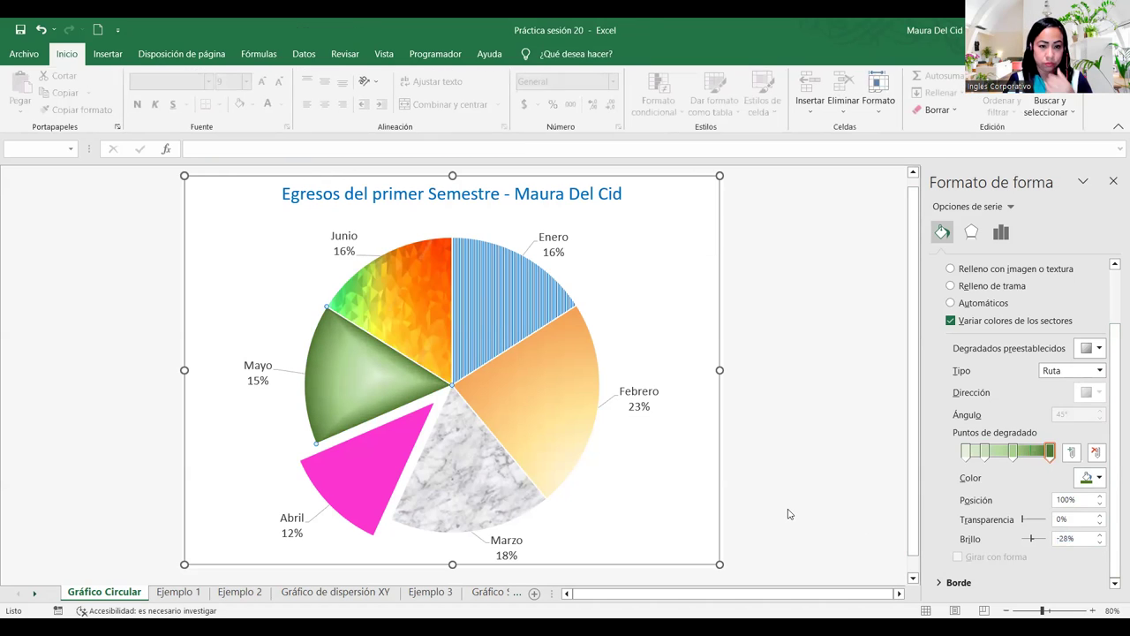
left_click(649, 244)
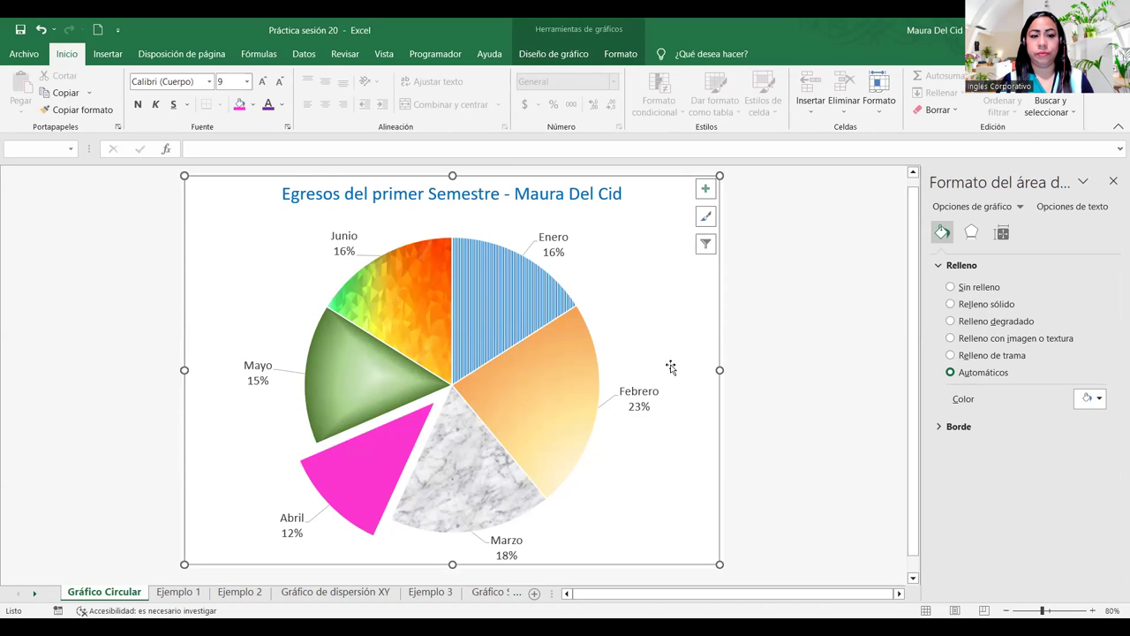
left_click(572, 337)
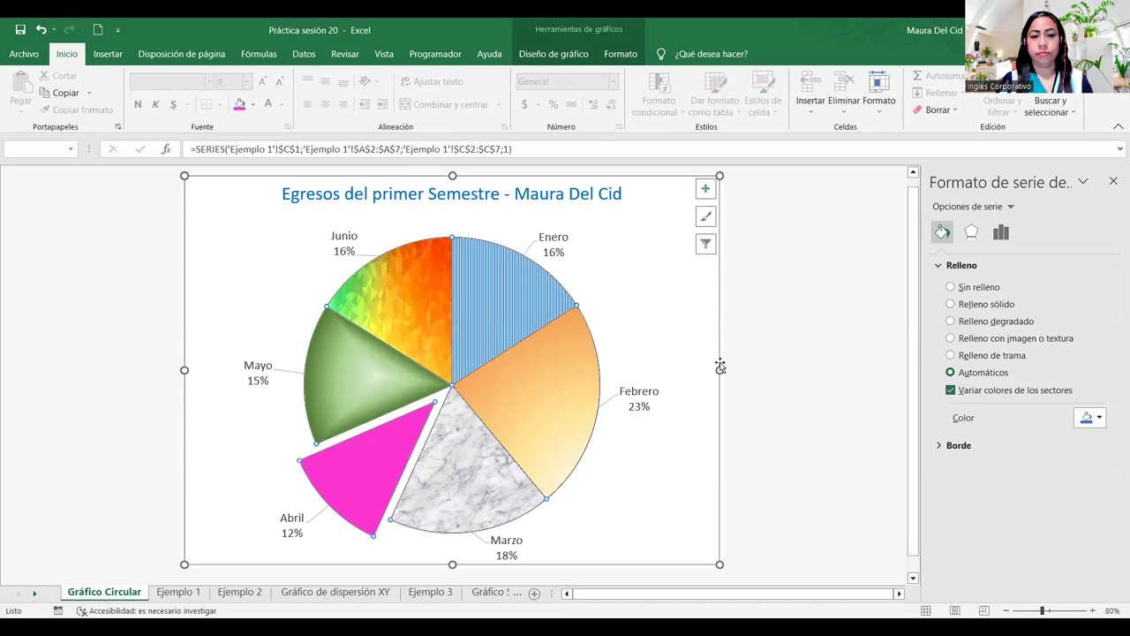
left_click(675, 500)
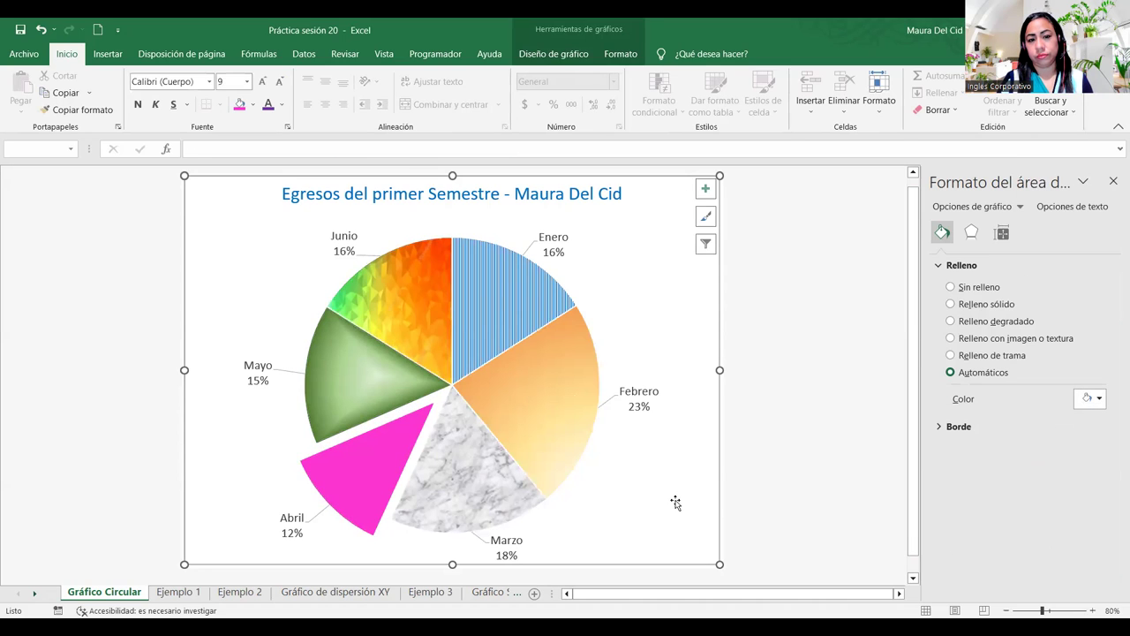
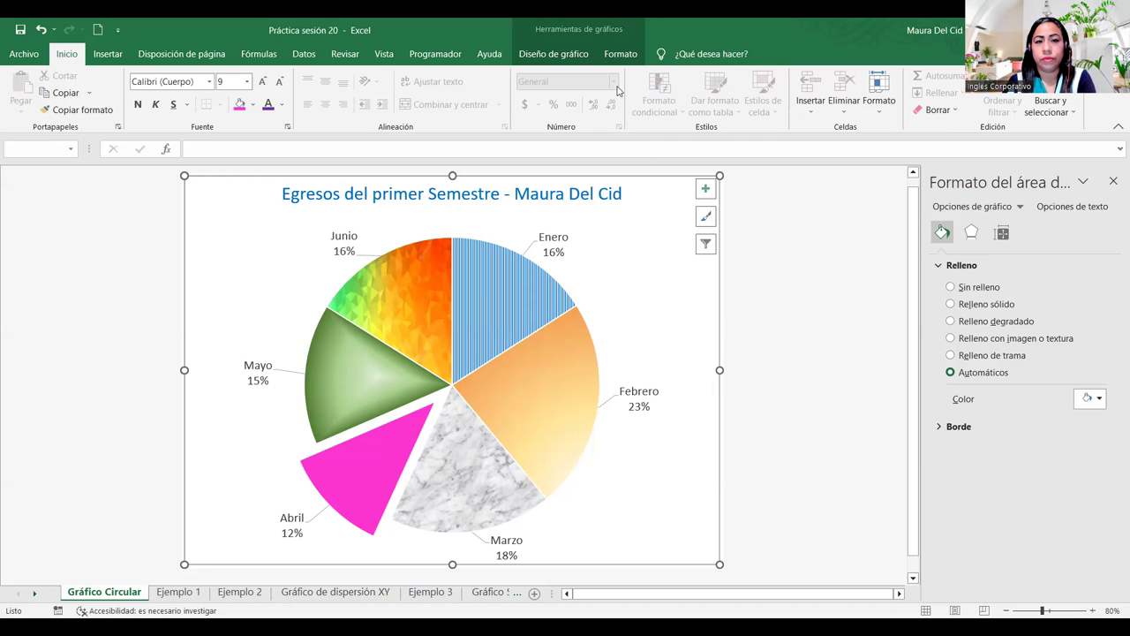
Step: Pick Área del gráfico in the Formato chart elements dropdown, after briefly trying Área de trazado
left_click(621, 55)
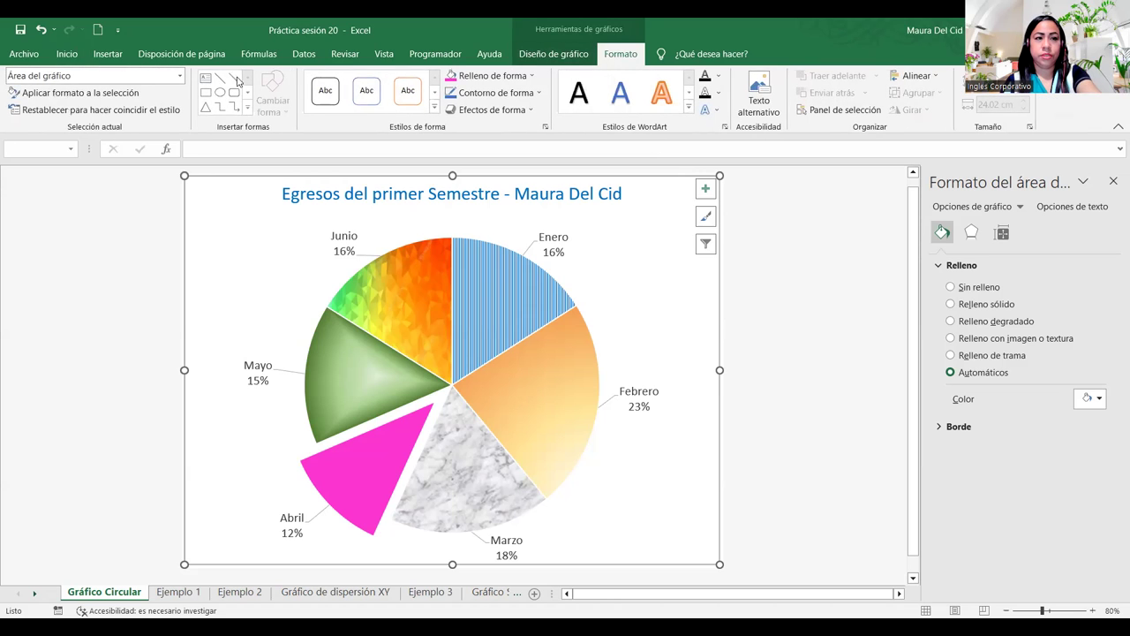
left_click(178, 76)
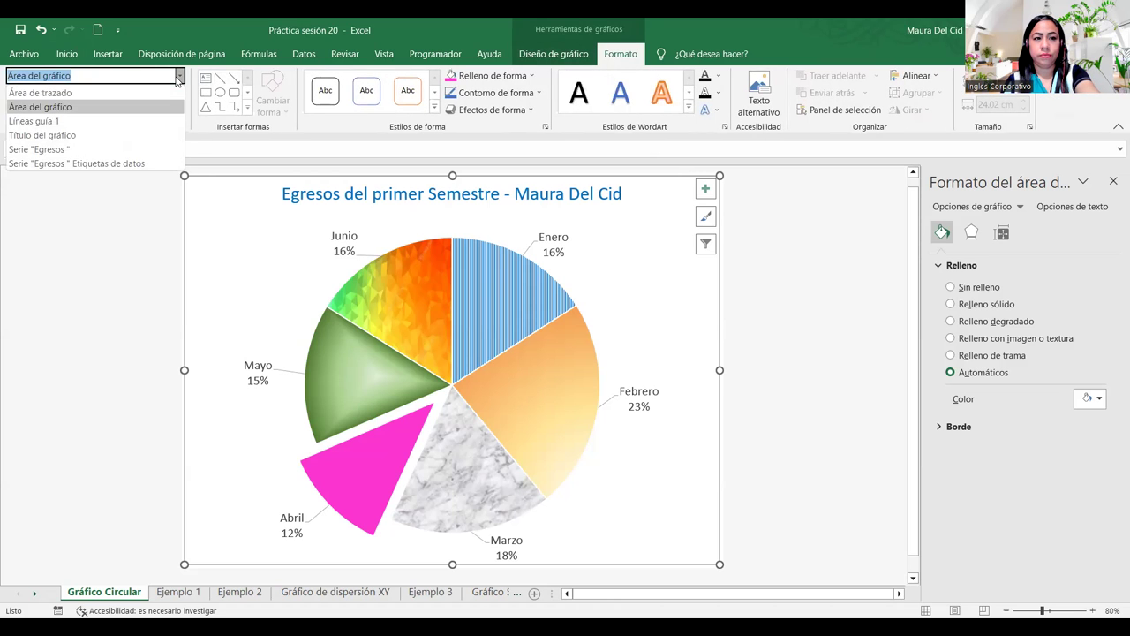
left_click(134, 93)
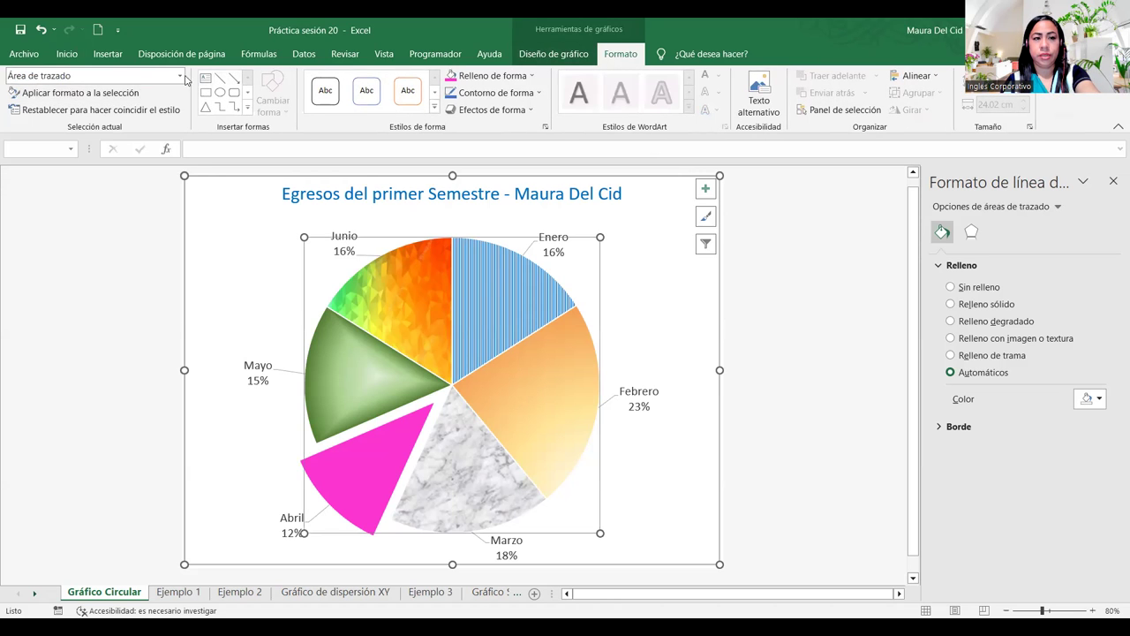
left_click(179, 76)
left_click(141, 106)
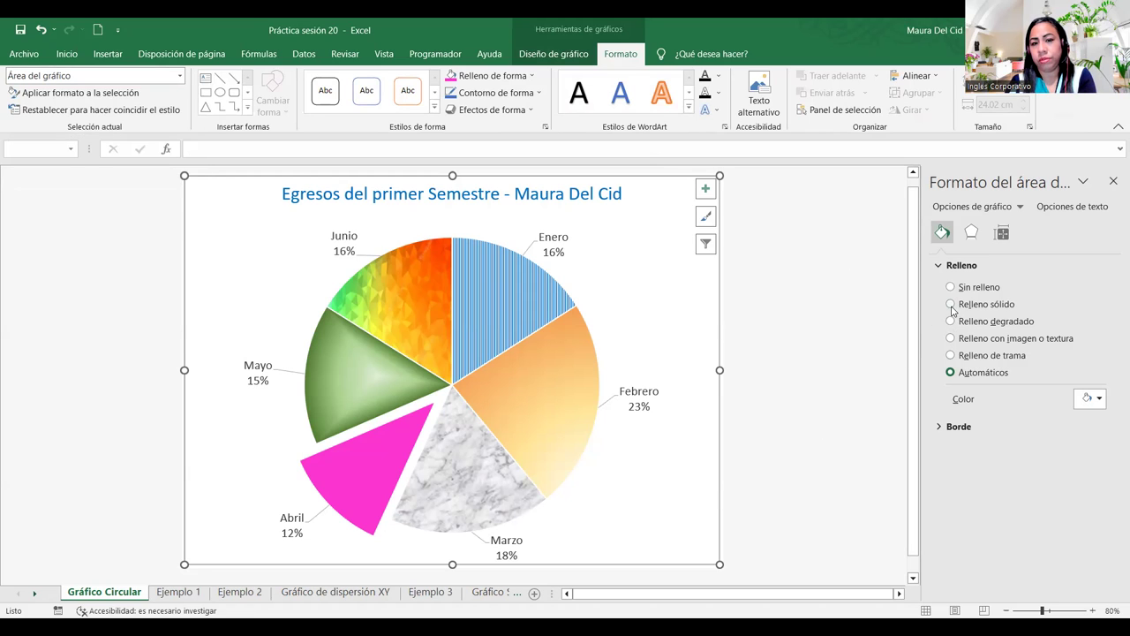
Step: Try solid, gradient, picture and automatic fills on the chart area, ending with Relleno de trama
left_click(951, 304)
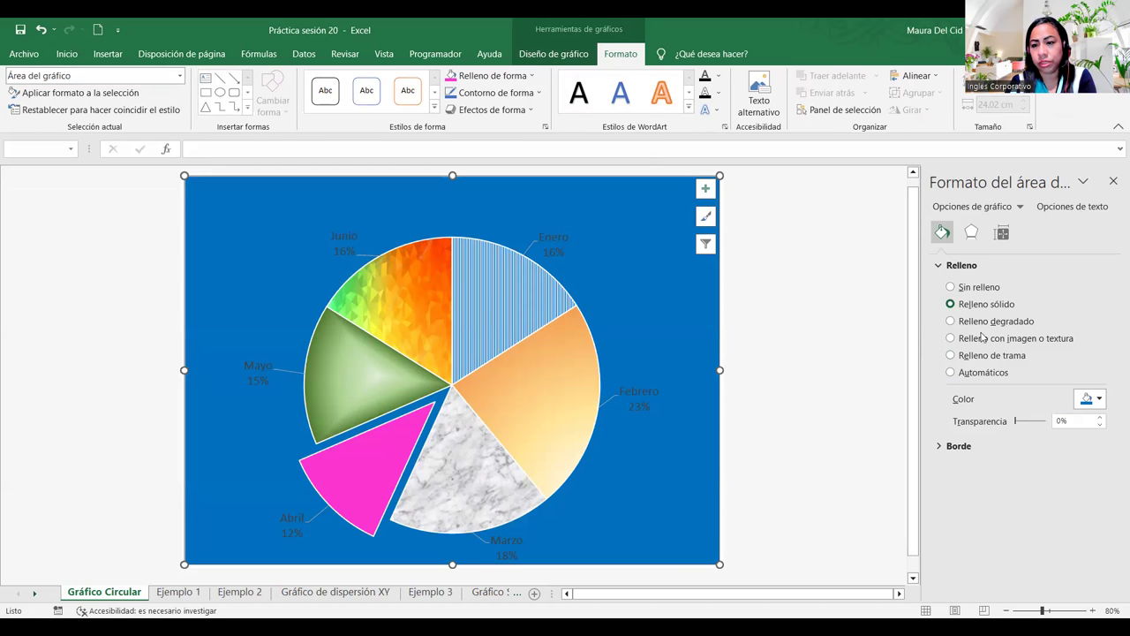
left_click(953, 323)
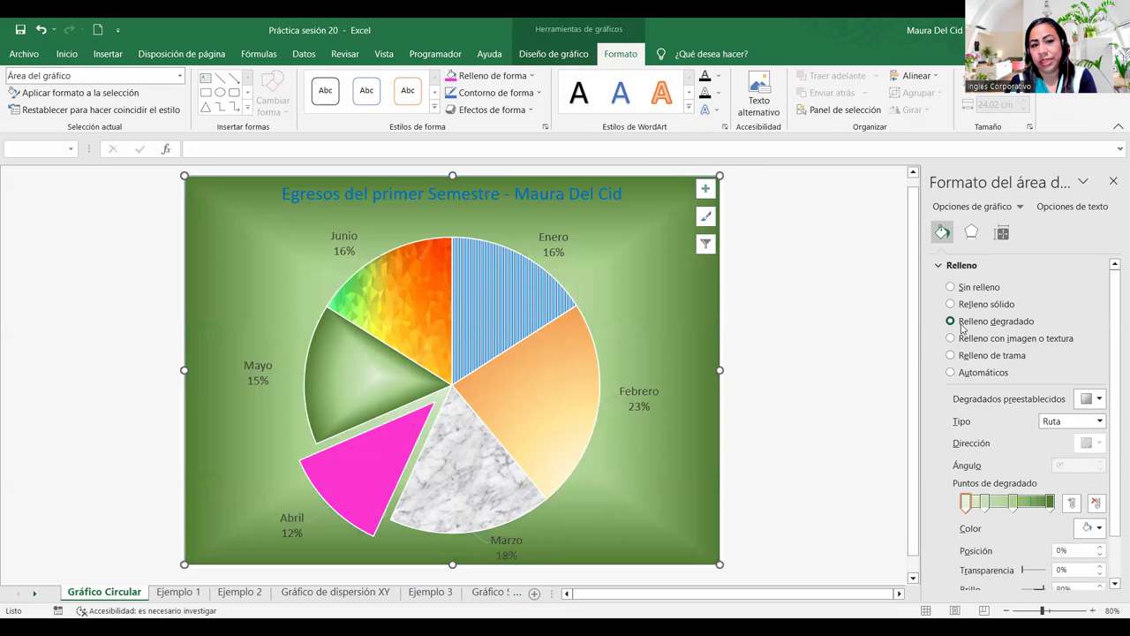
left_click(962, 346)
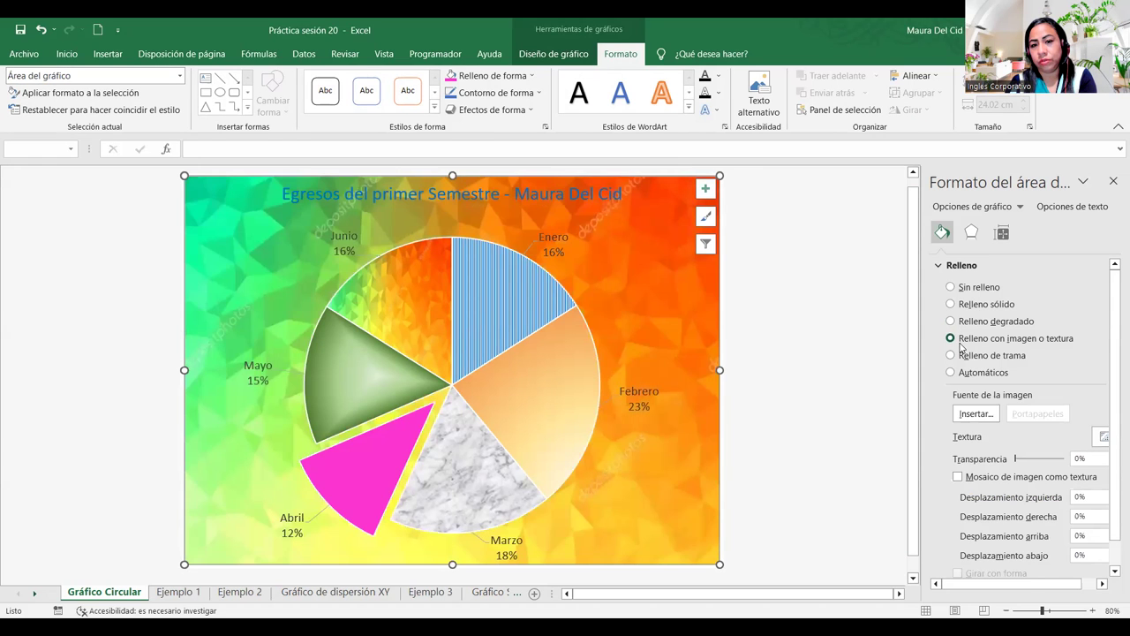
left_click(952, 356)
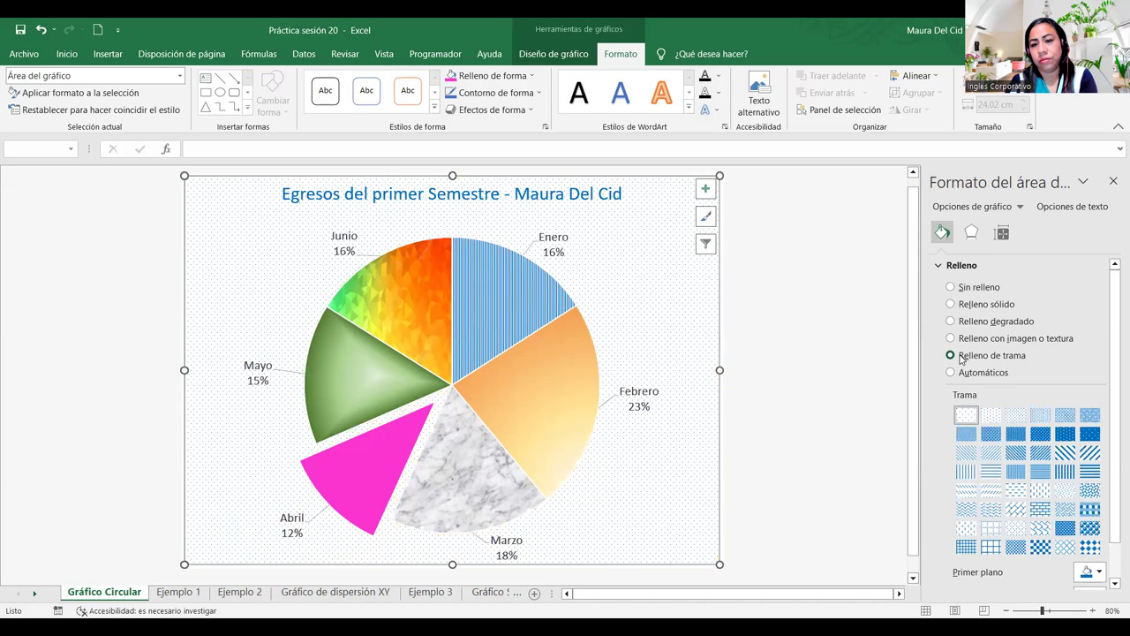
left_click(956, 374)
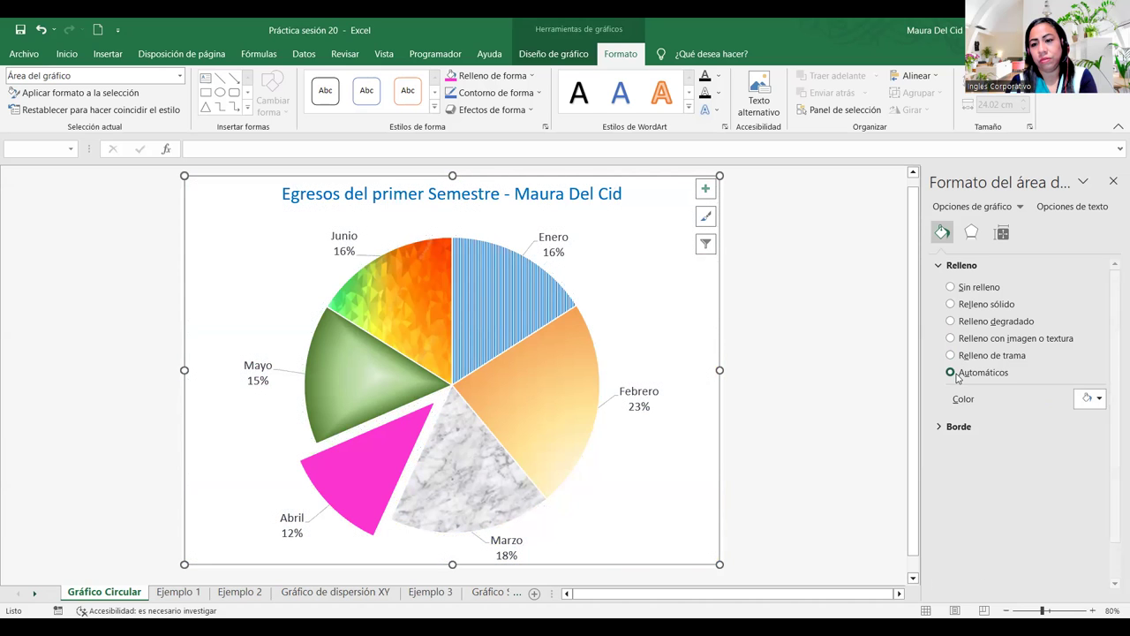
left_click(1099, 399)
left_click(1016, 370)
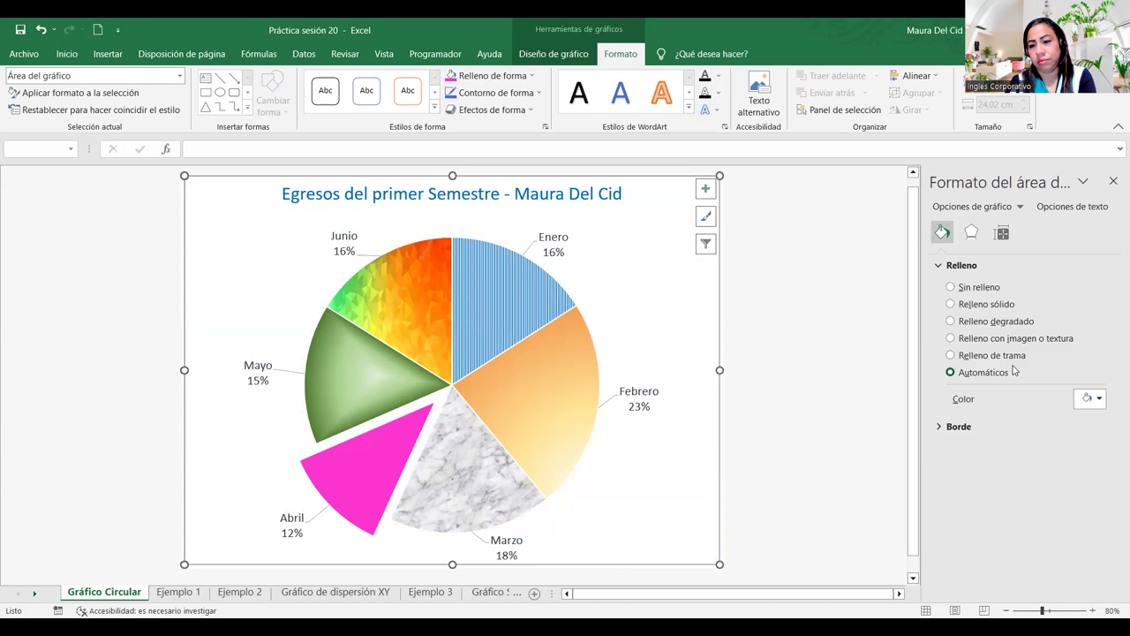
left_click(952, 355)
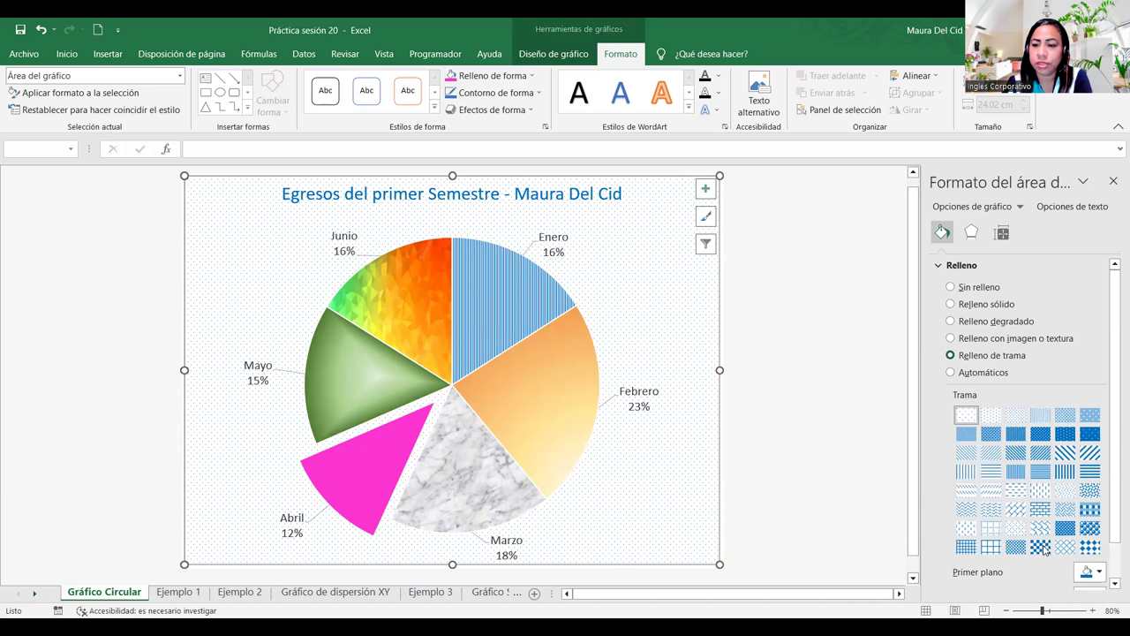
Step: Set a green Primer plano and the wavy horizontal-line pattern for the chart area
left_click(1041, 506)
left_click(1057, 491)
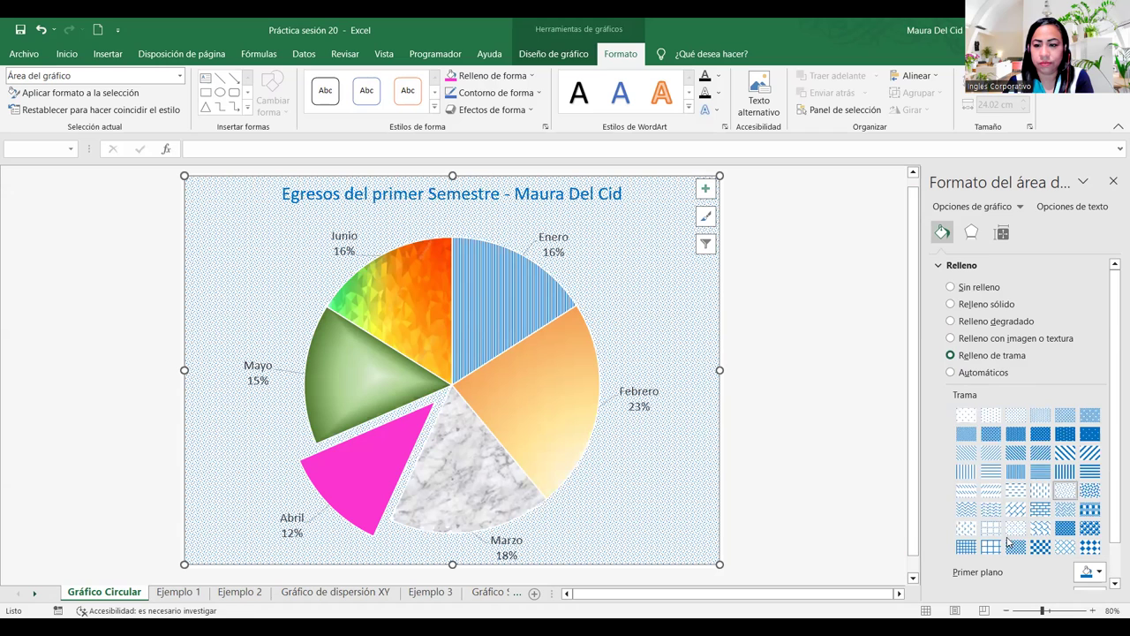
left_click(1098, 575)
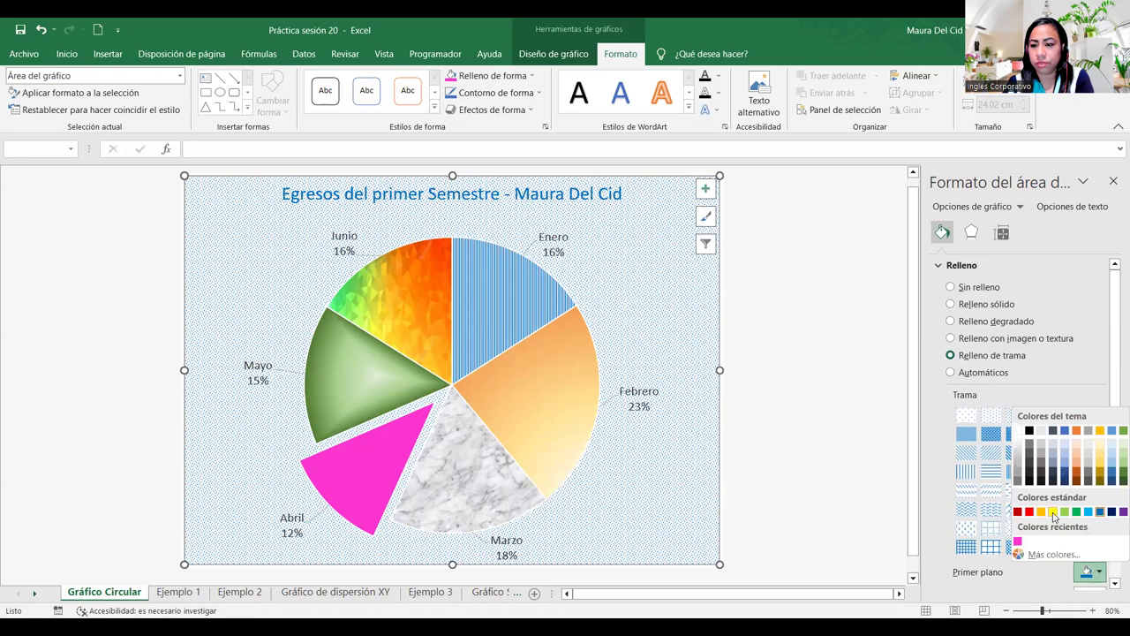
left_click(1064, 513)
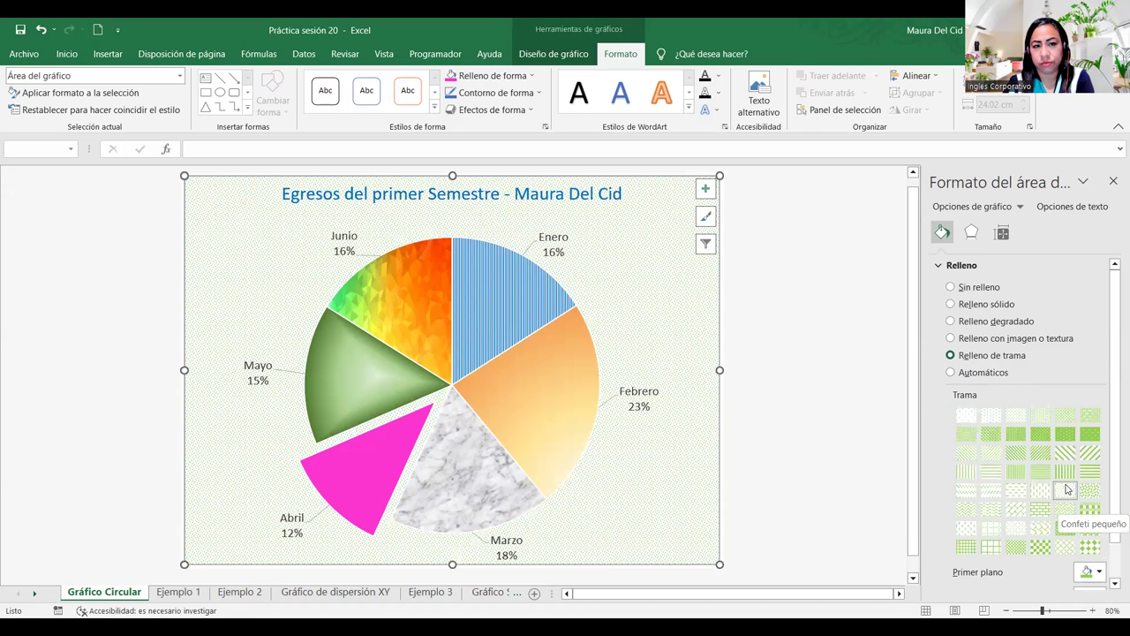
left_click(1035, 489)
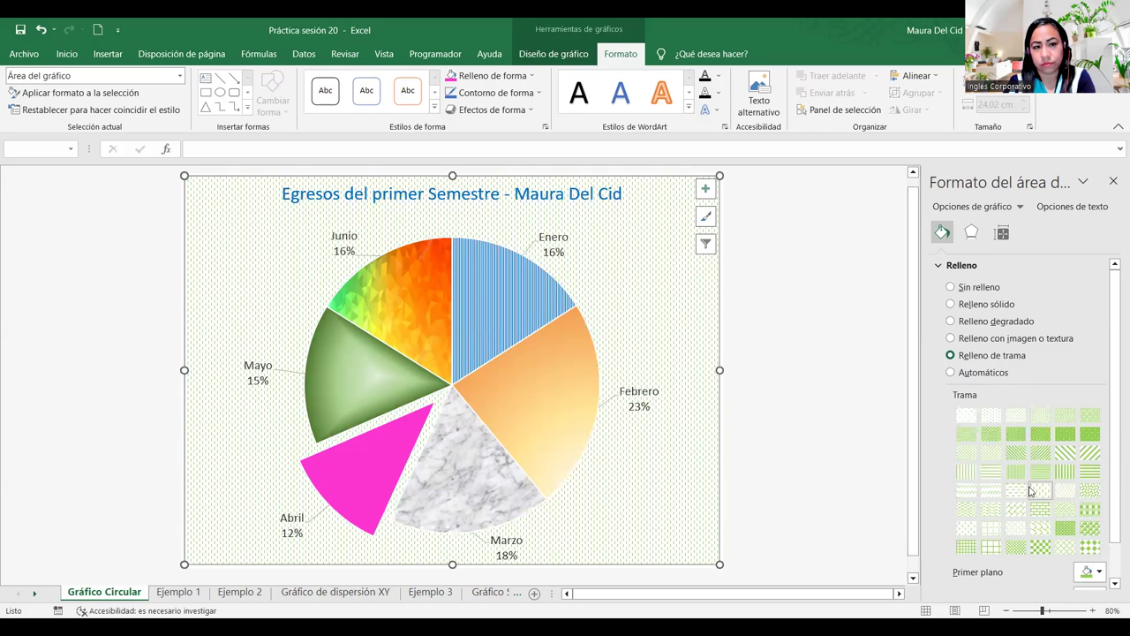
left_click(1011, 495)
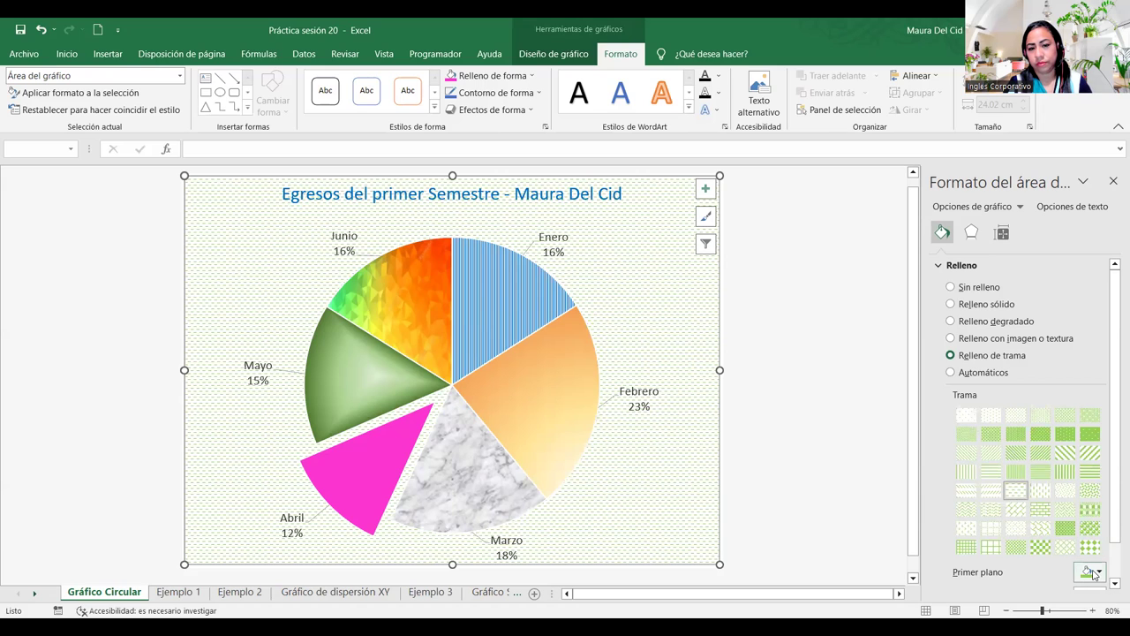
scroll(1094, 567, "down", 1)
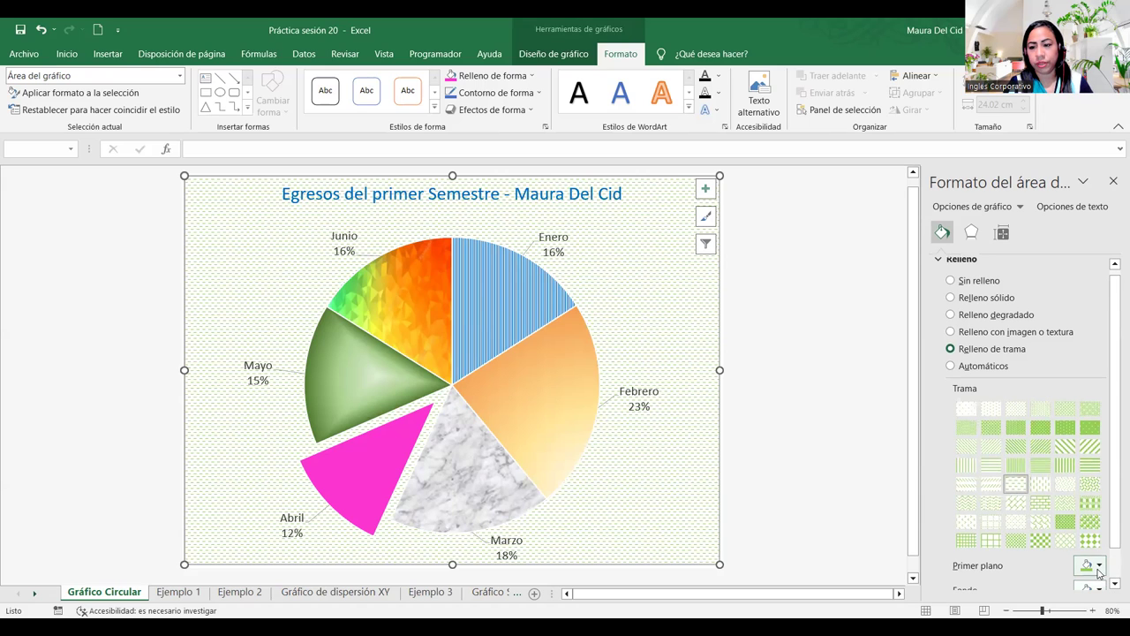
Step: Change the pattern foreground to Purple, then to a custom lighter lilac shade
left_click(1099, 568)
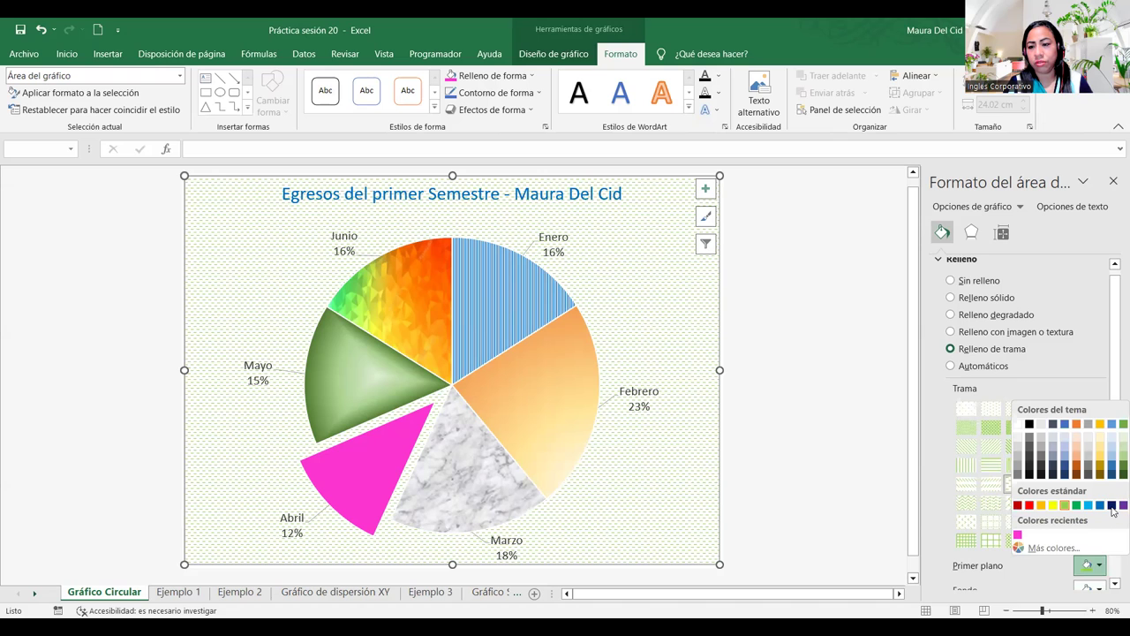
left_click(1123, 505)
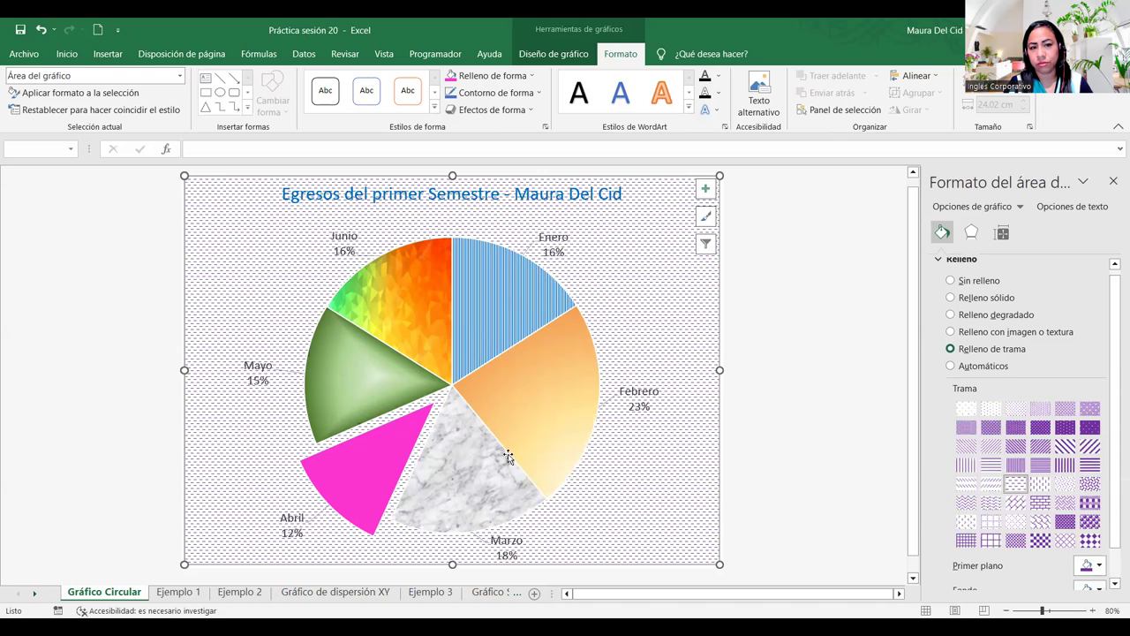
left_click(1095, 566)
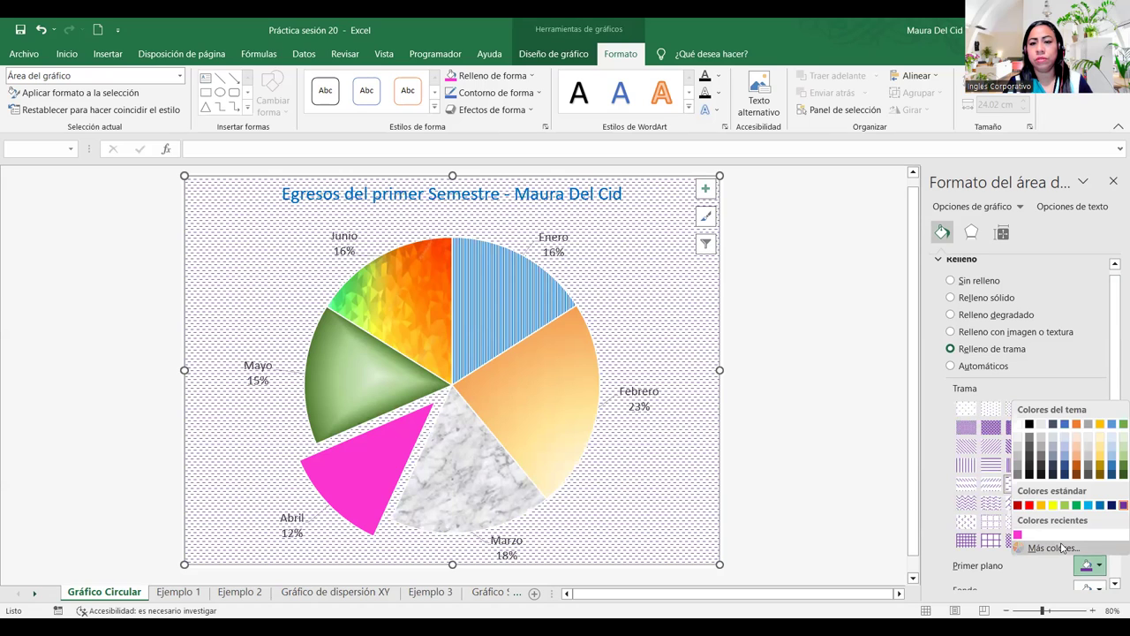
left_click(1062, 548)
left_click(726, 265)
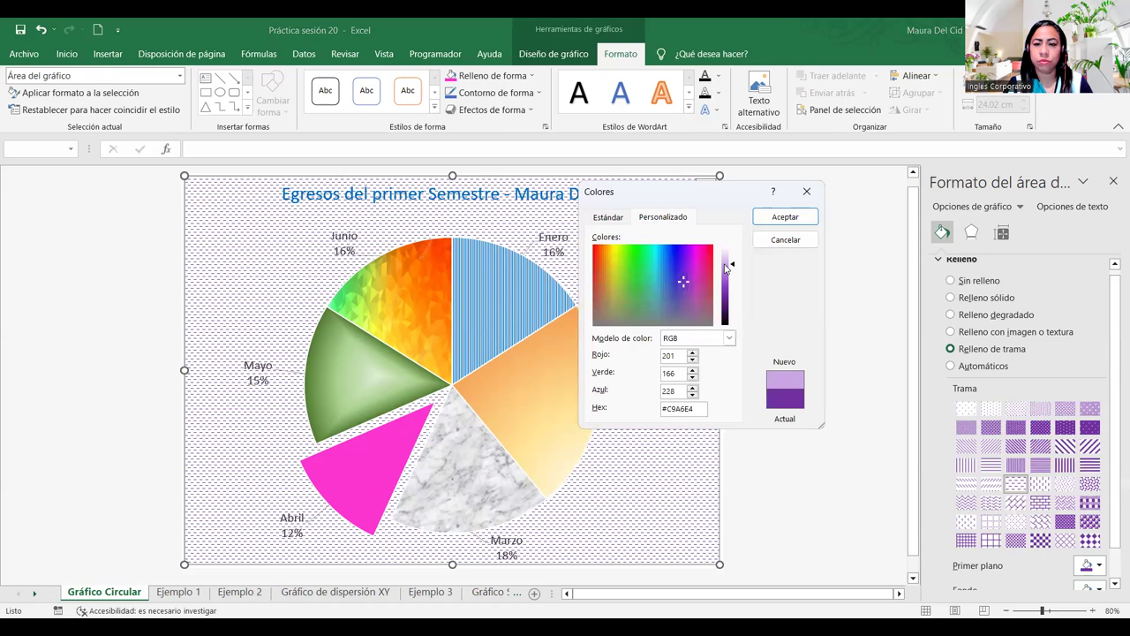
left_click(726, 262)
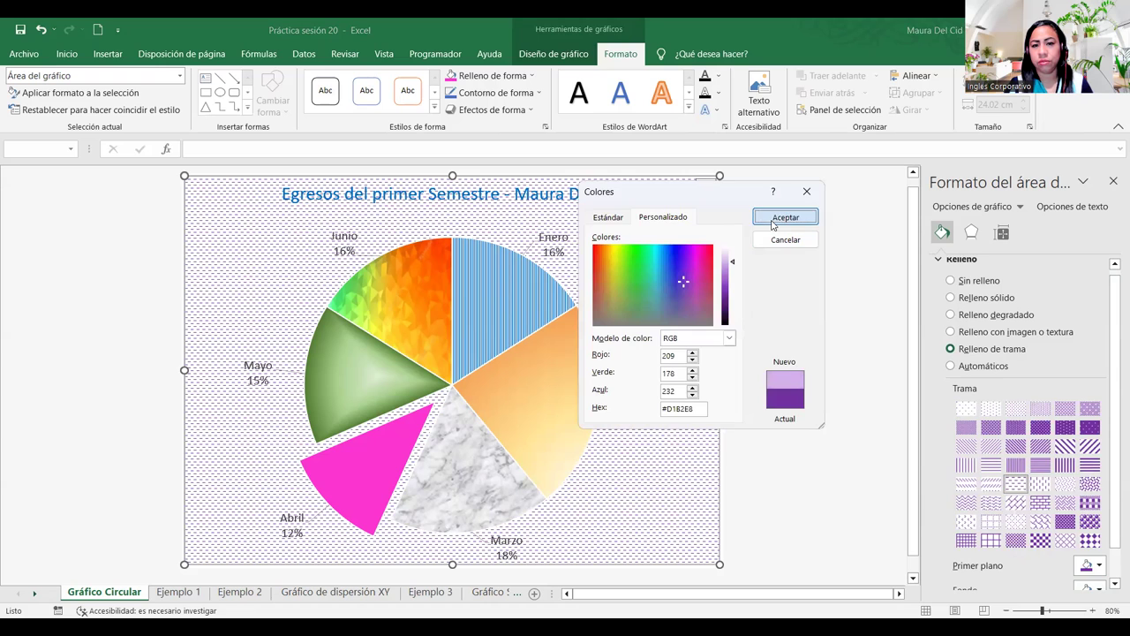
key("Return")
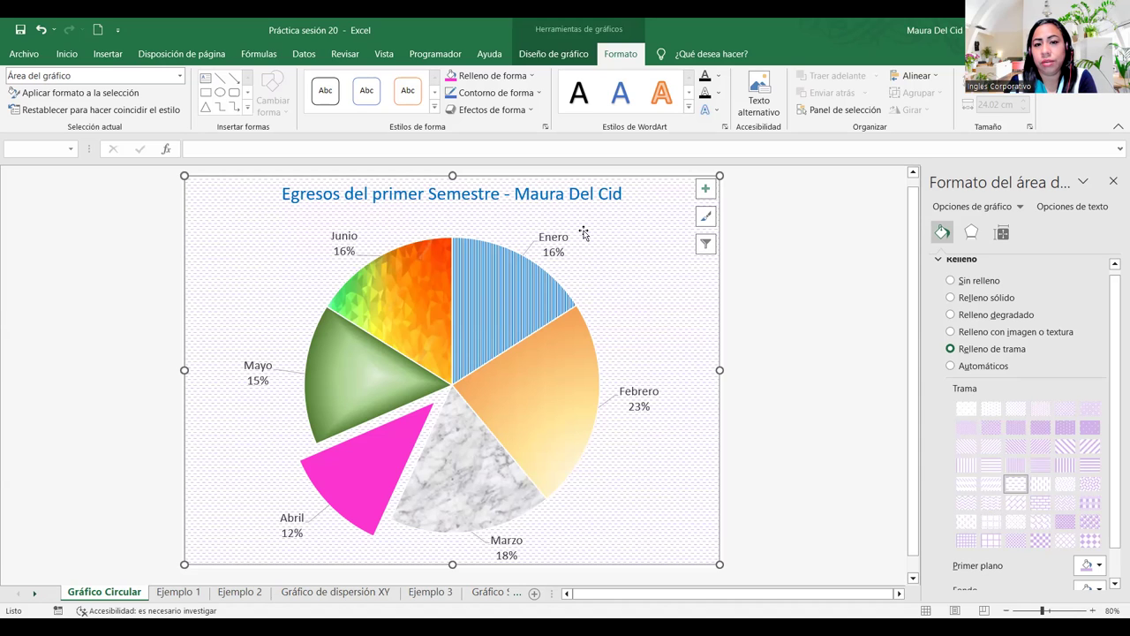
Step: Make the chart title bold at 28 pt so it stays on one line
left_click(578, 196)
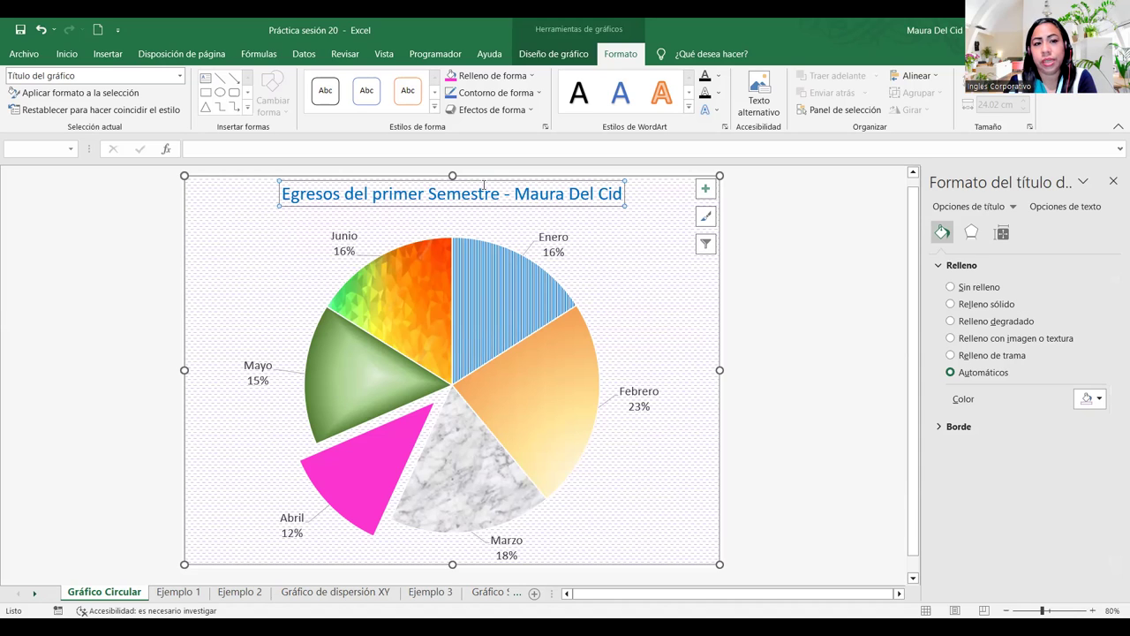
left_click(62, 54)
left_click(139, 106)
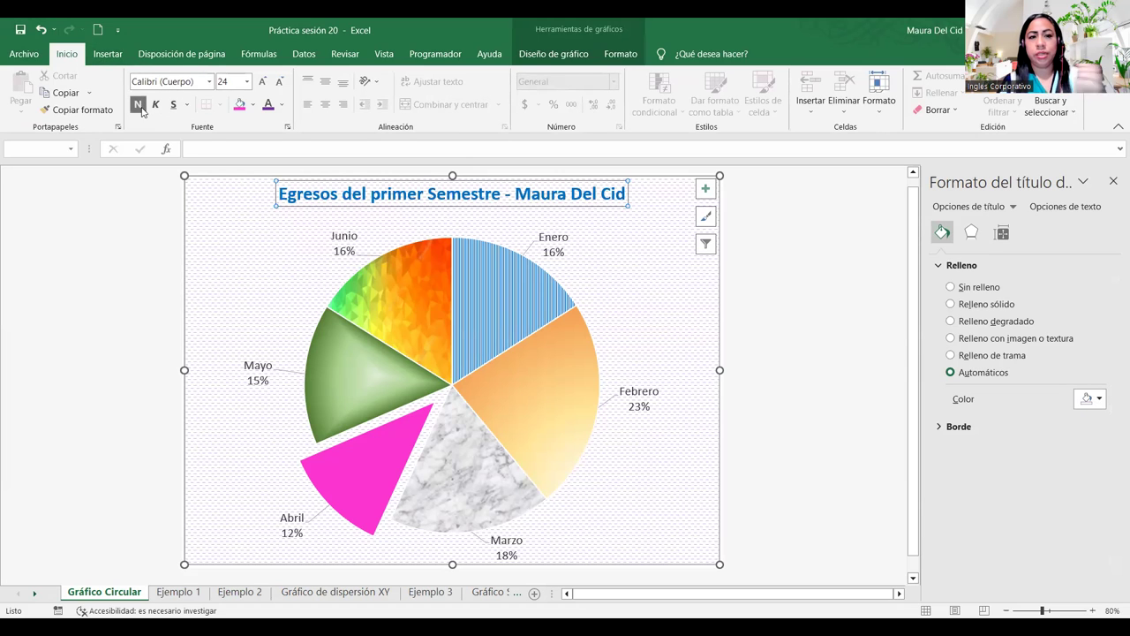
left_click(263, 80)
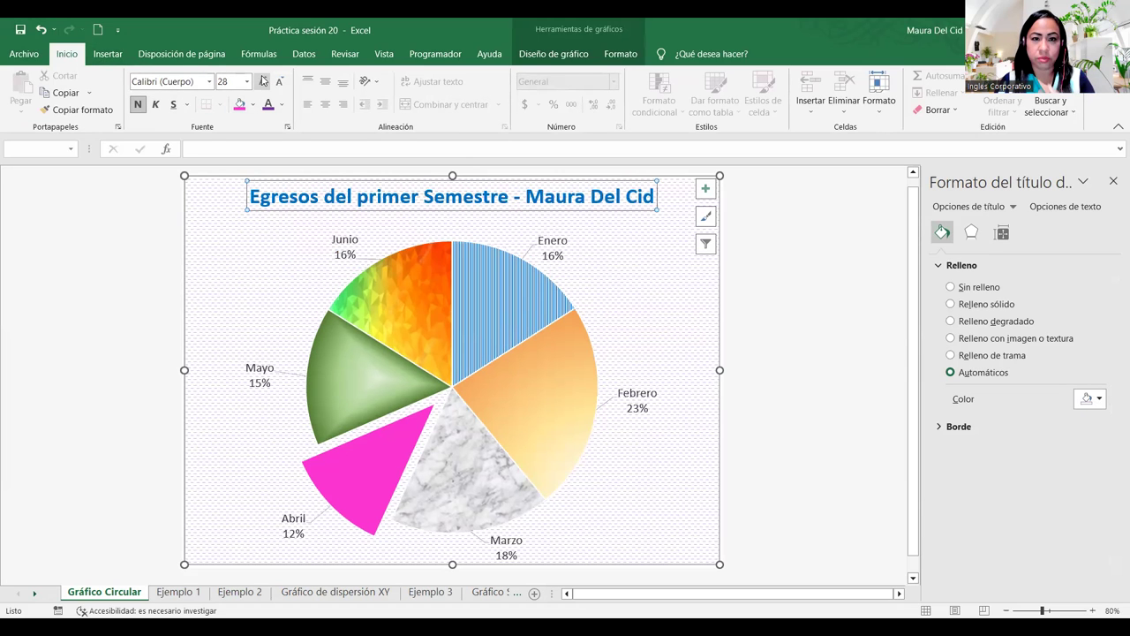
left_click(262, 81)
left_click(279, 80)
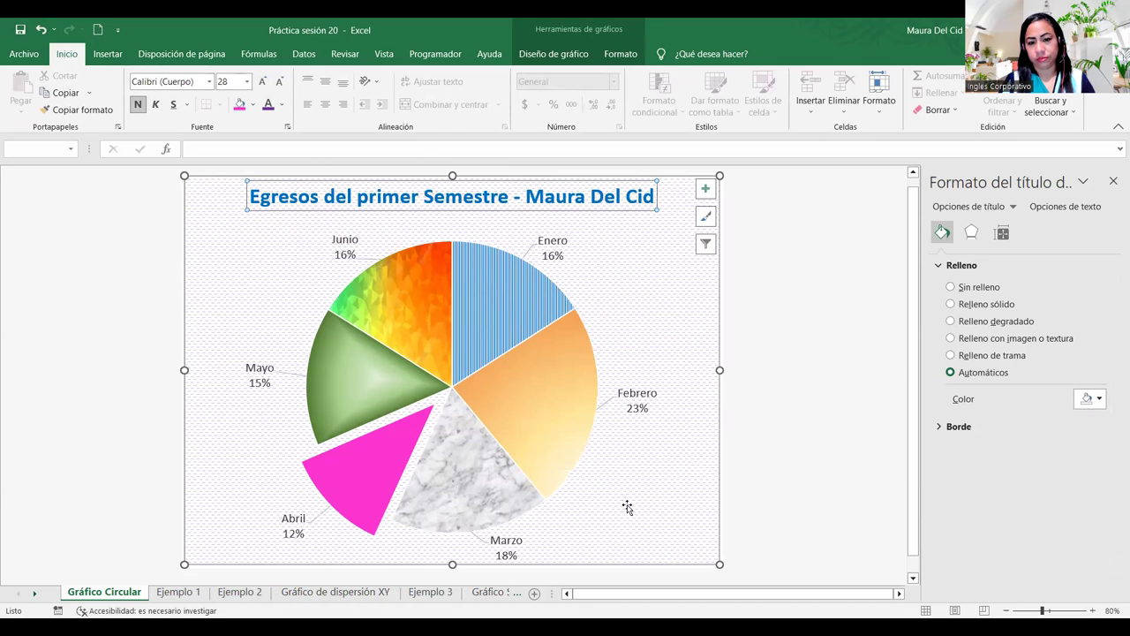
left_click(568, 362)
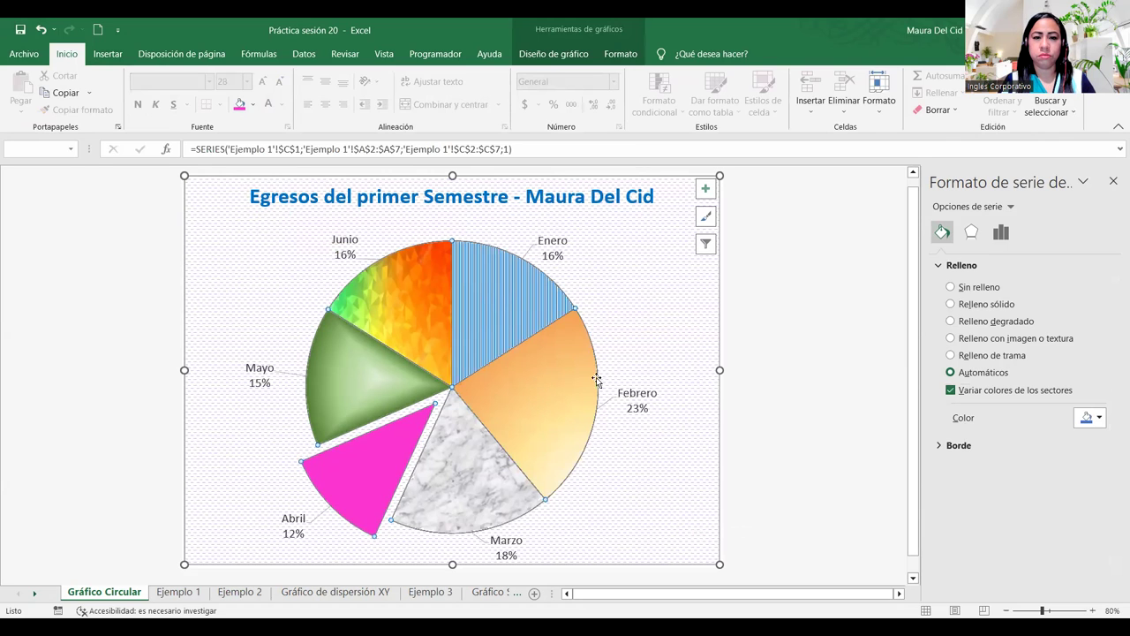
left_click(636, 58)
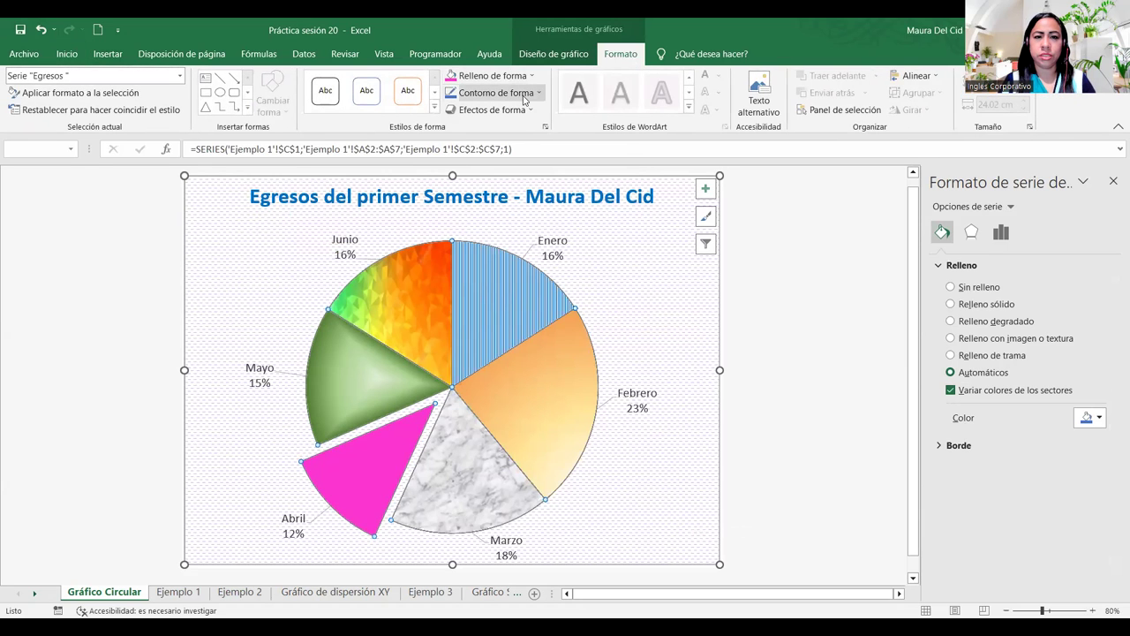
left_click(536, 96)
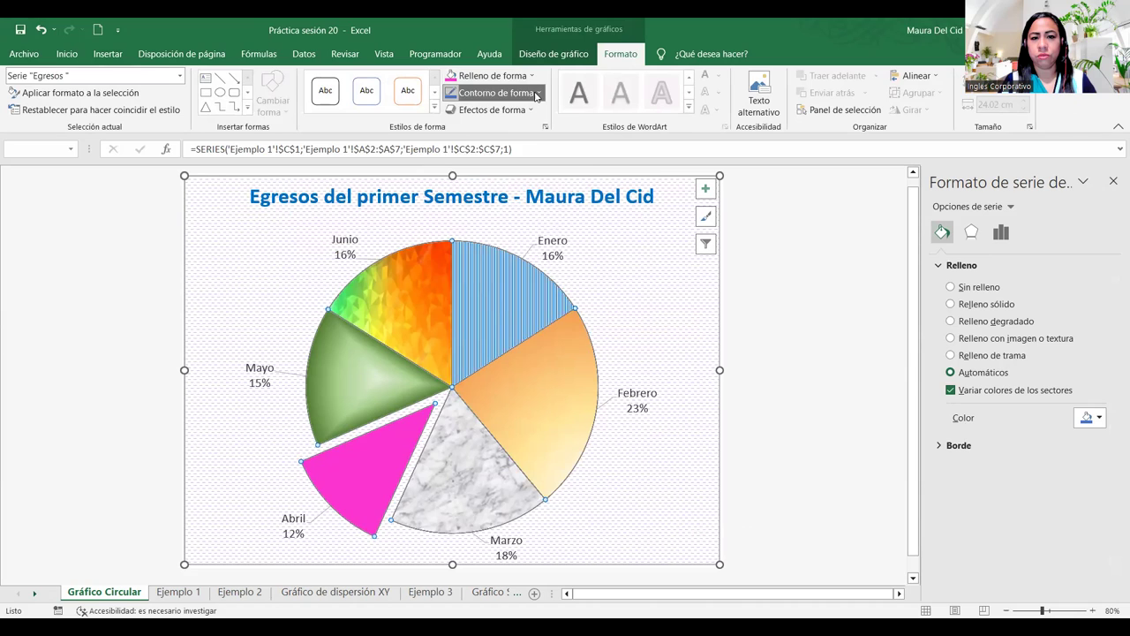
left_click(536, 93)
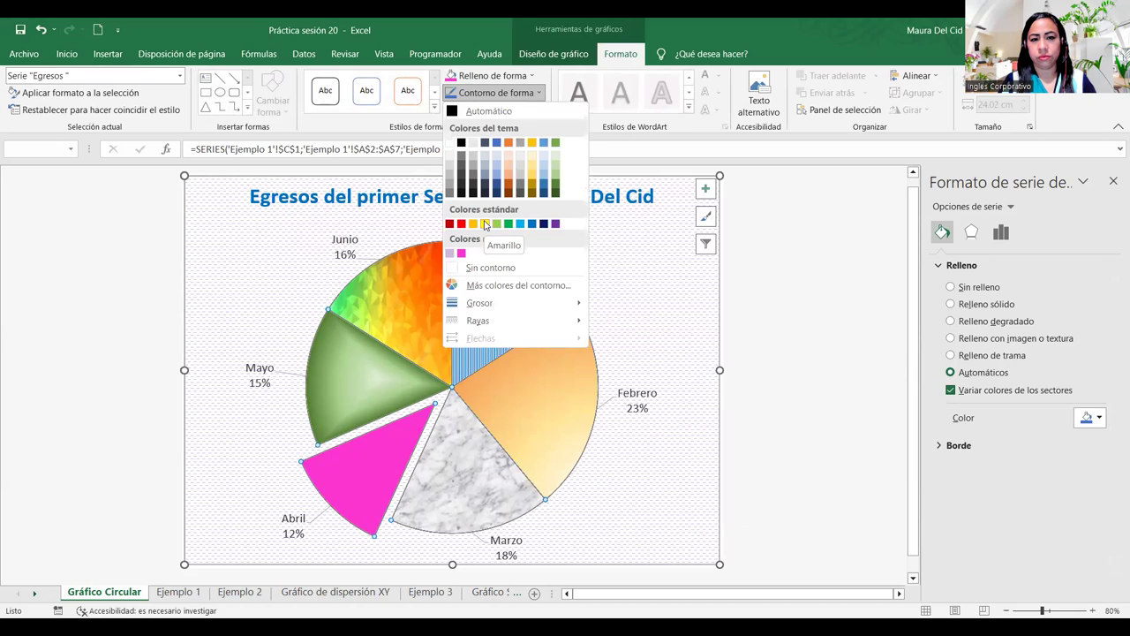
left_click(555, 227)
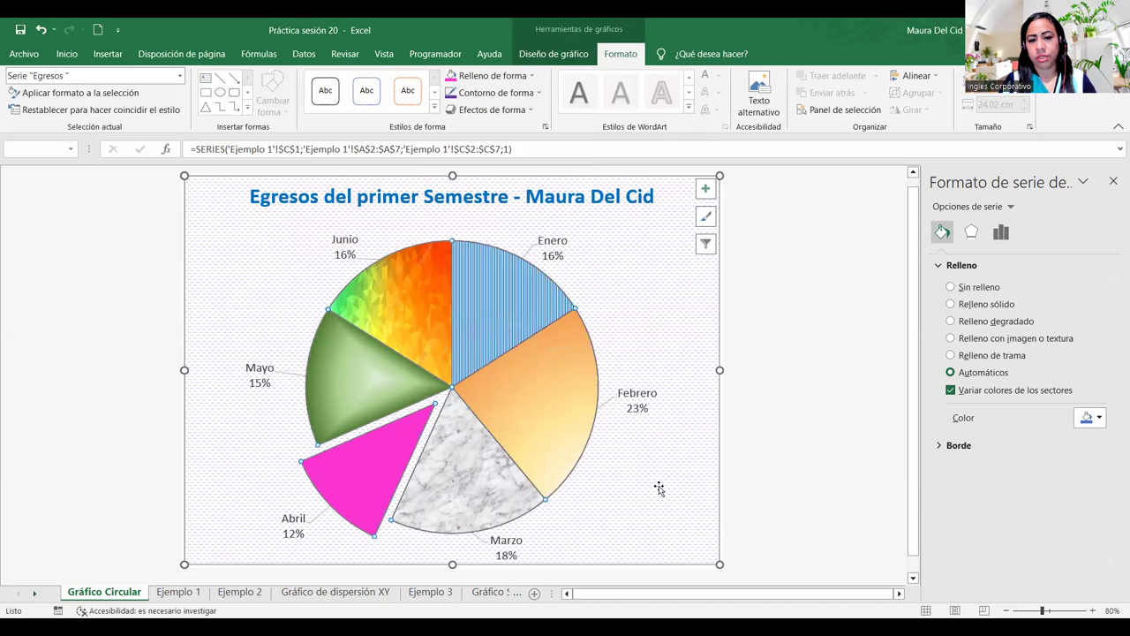
left_click(657, 485)
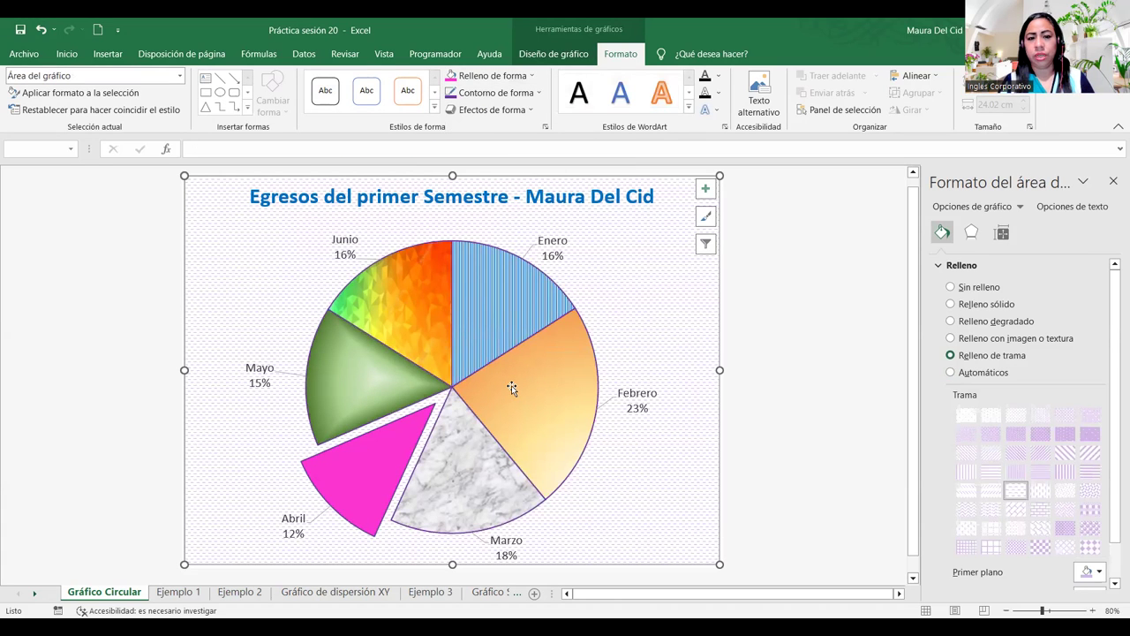
mouse_move(512, 385)
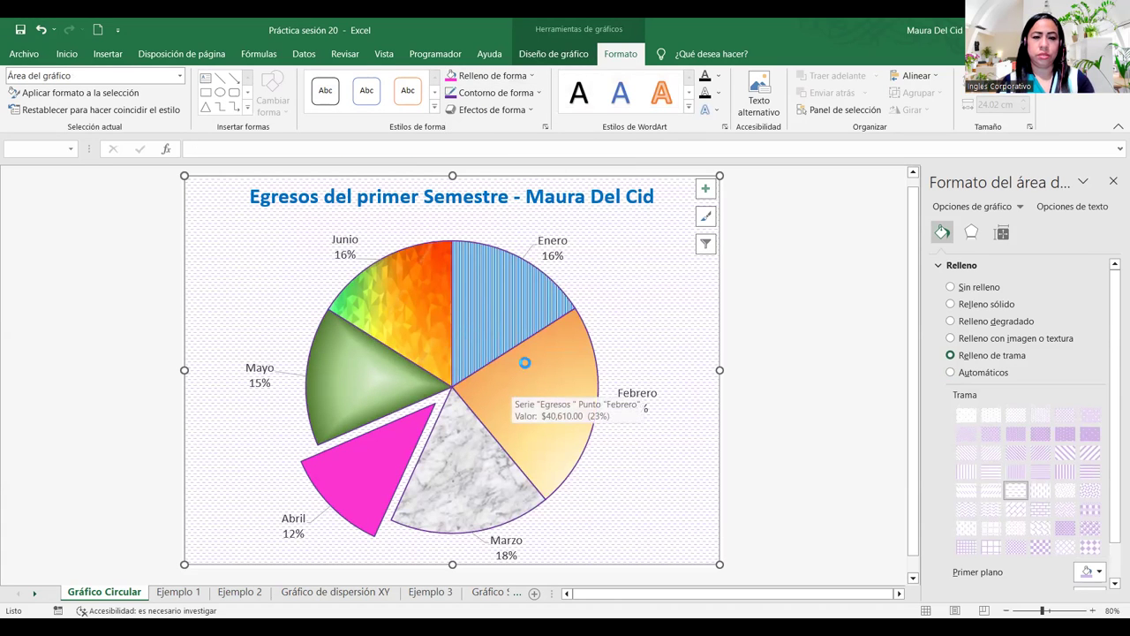
left_click(526, 365)
left_click(649, 339)
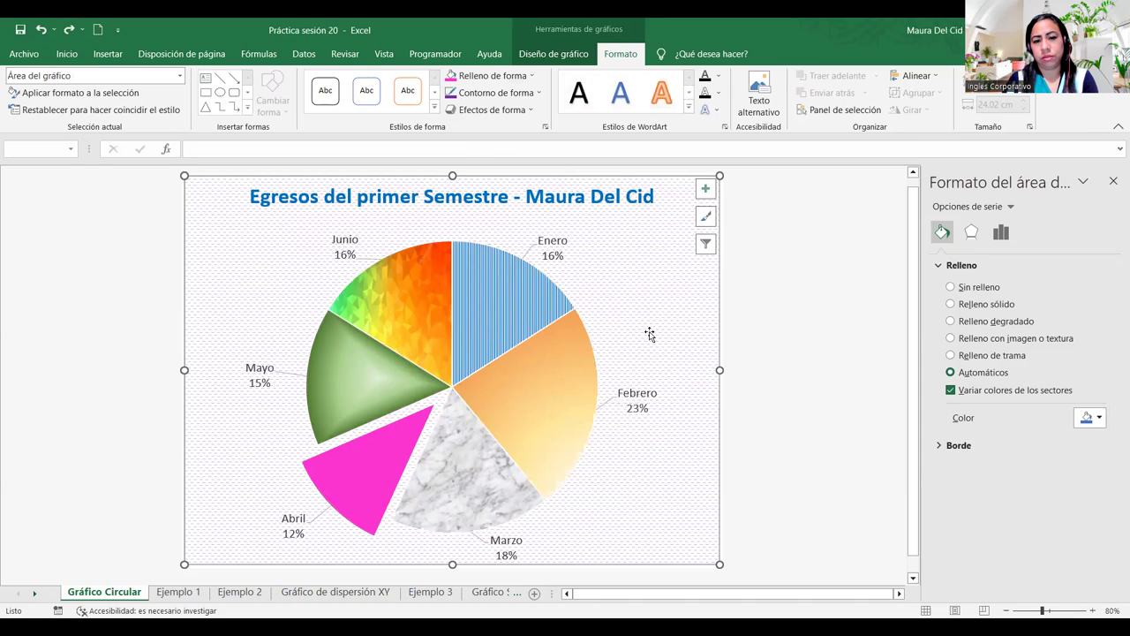
mouse_move(534, 414)
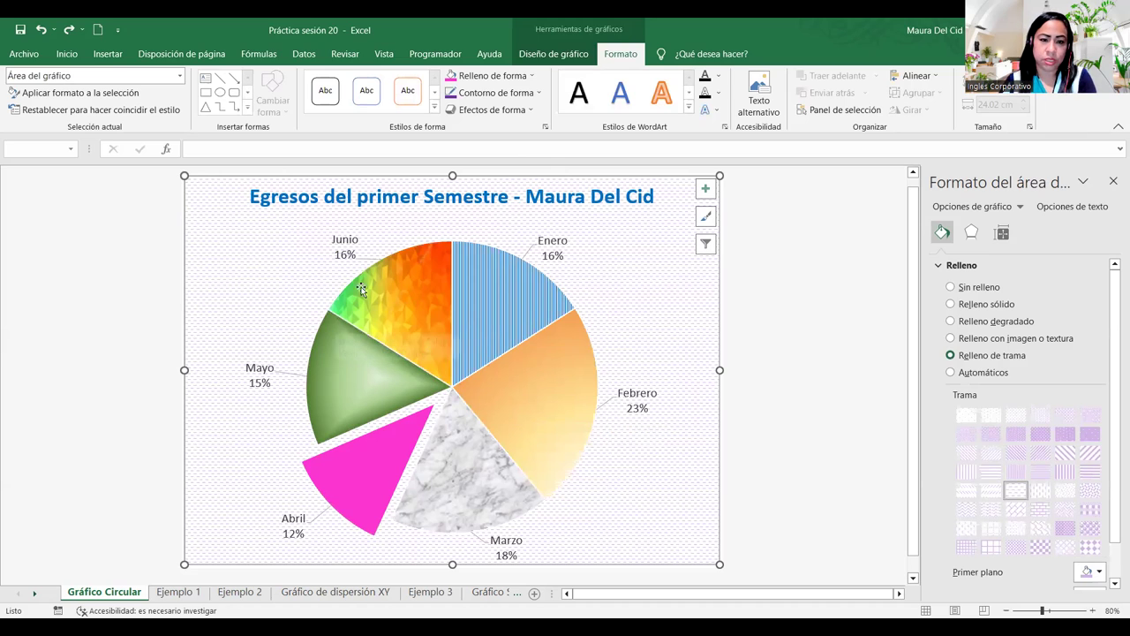
left_click(537, 396)
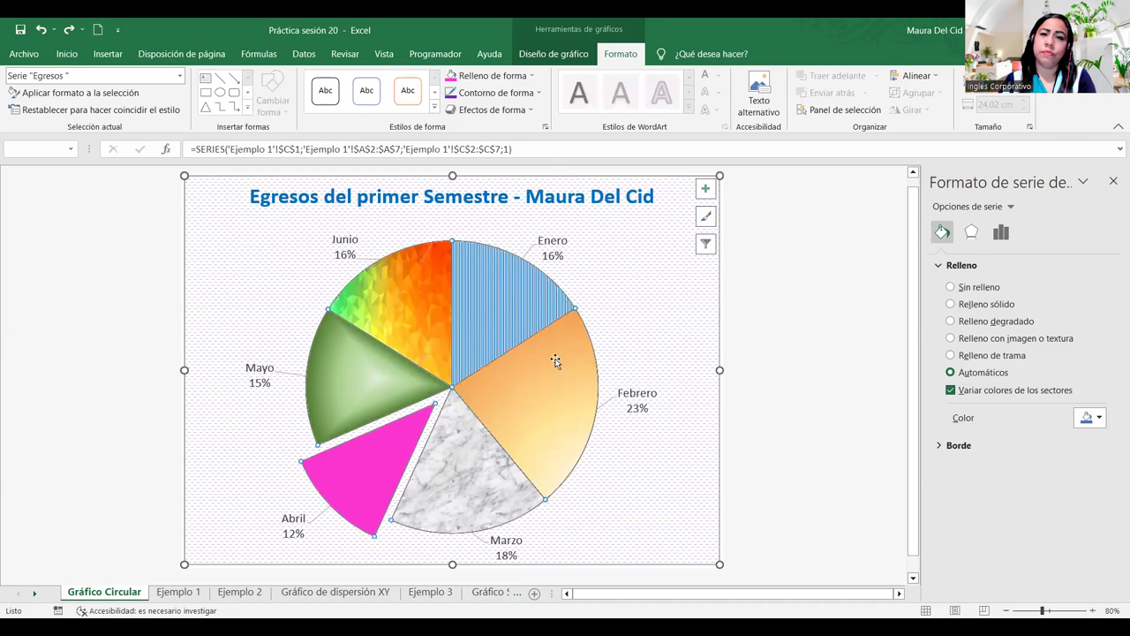
Step: Apply the 3D Preset 1 shape effect to the pie slices after trying Presets 2 and 4
left_click(493, 110)
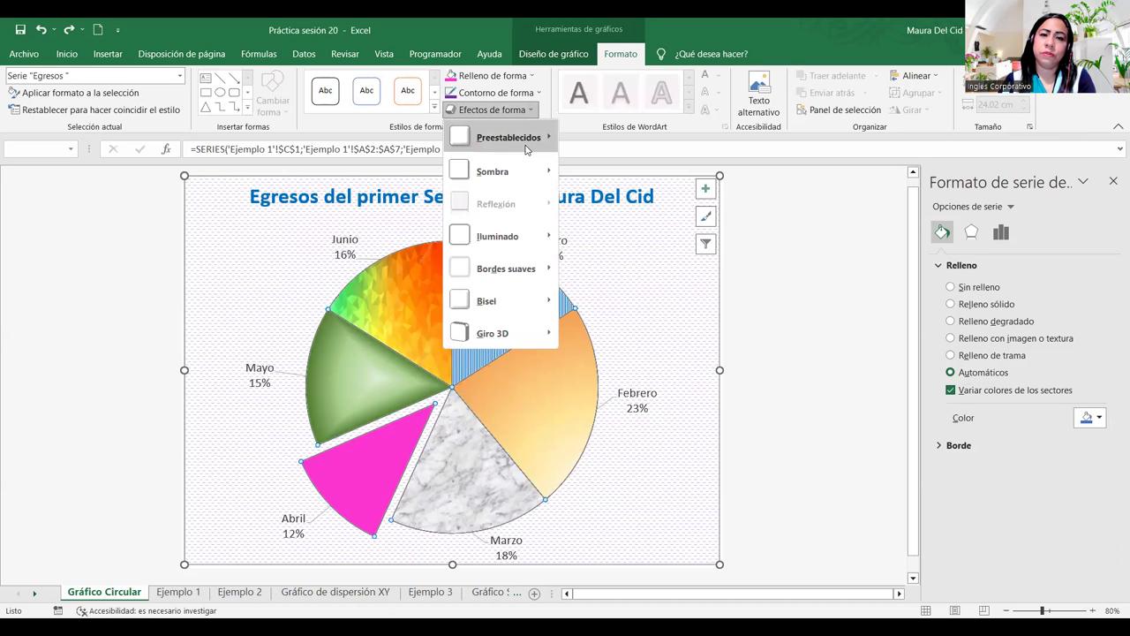
mouse_move(529, 137)
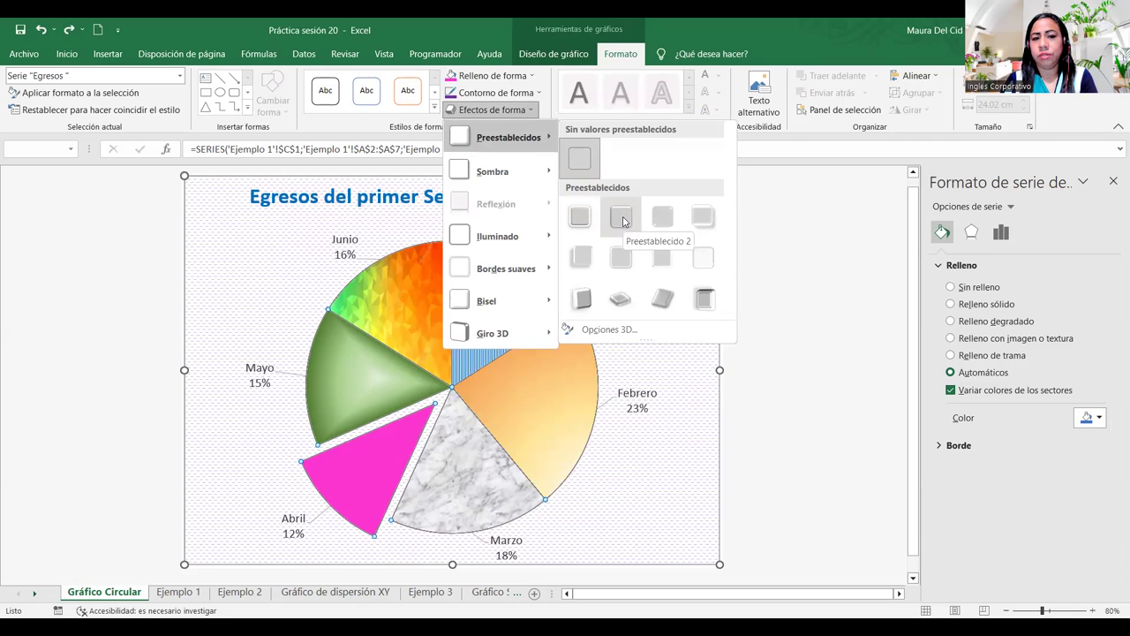
left_click(622, 220)
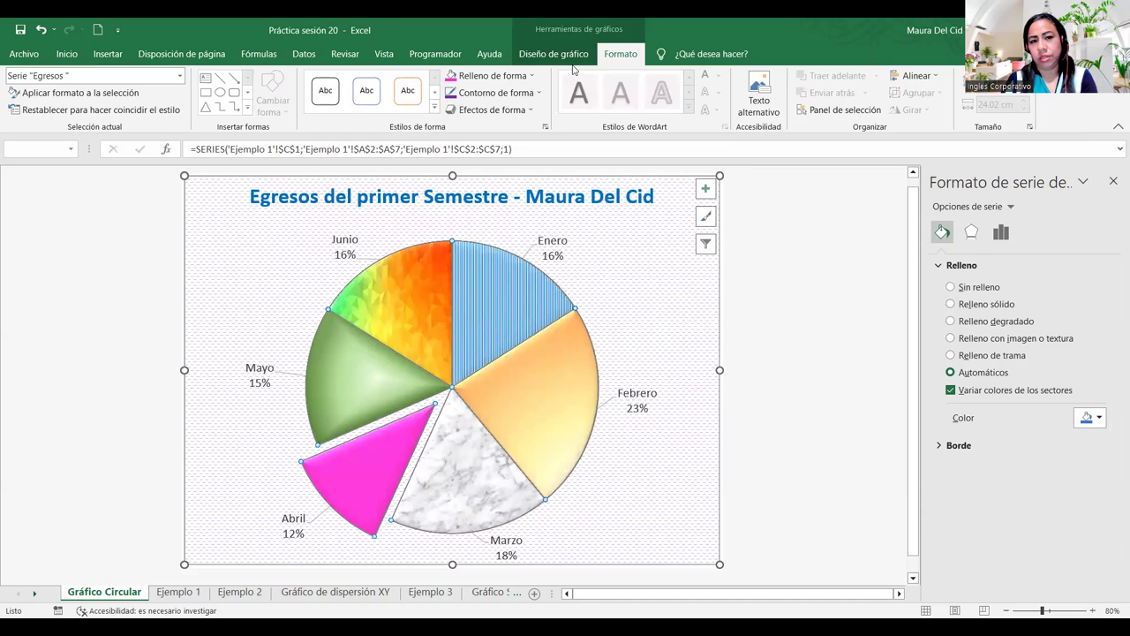
left_click(517, 110)
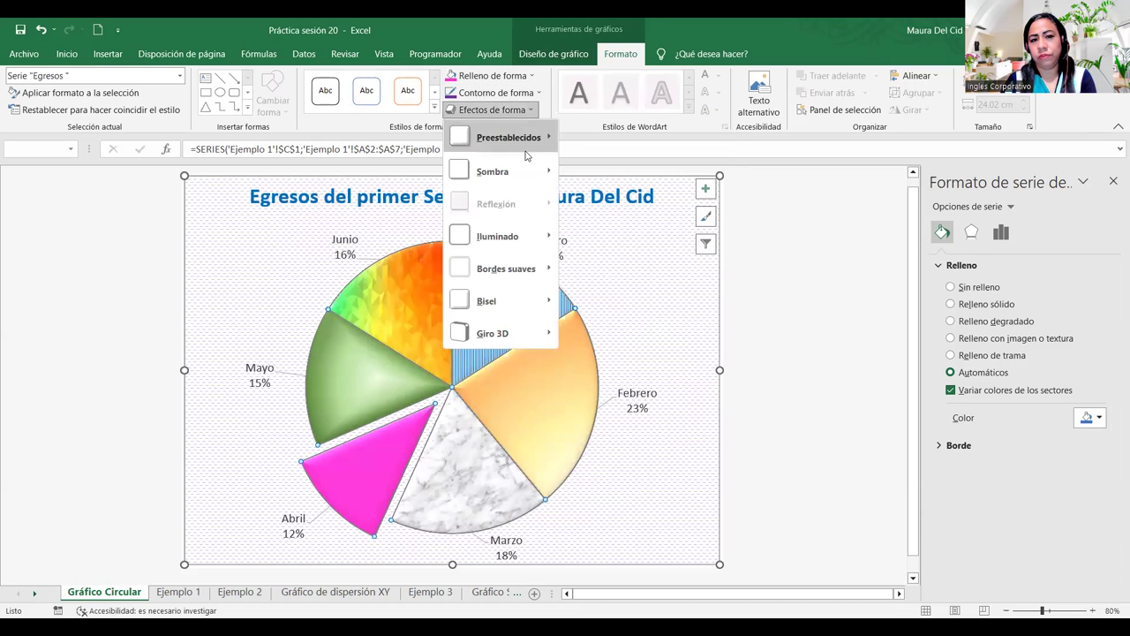
mouse_move(521, 137)
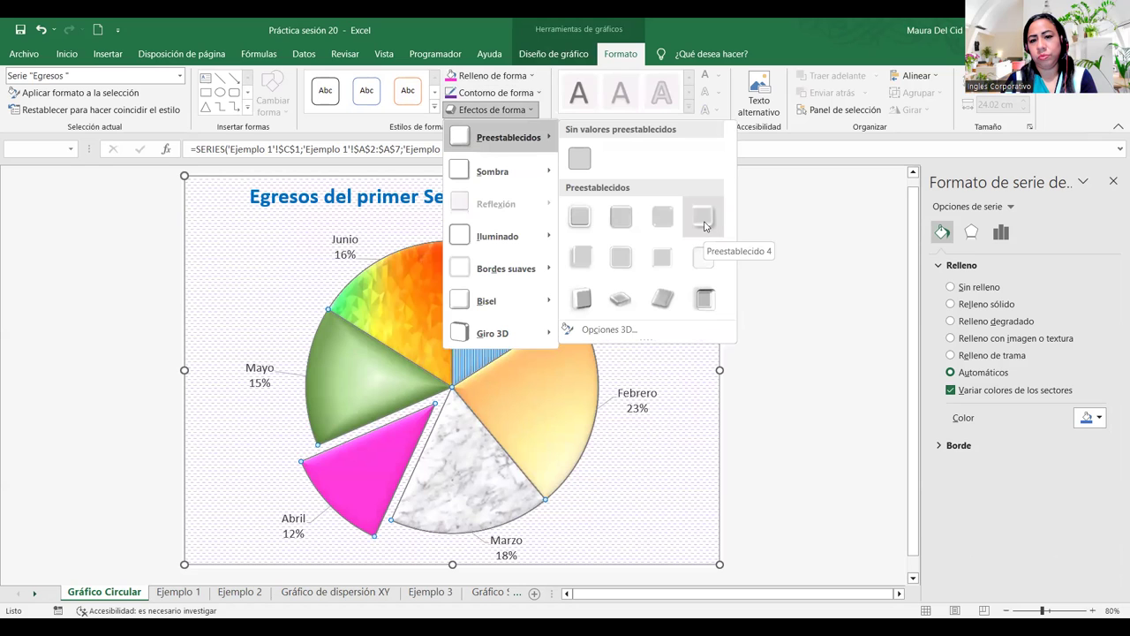
left_click(704, 226)
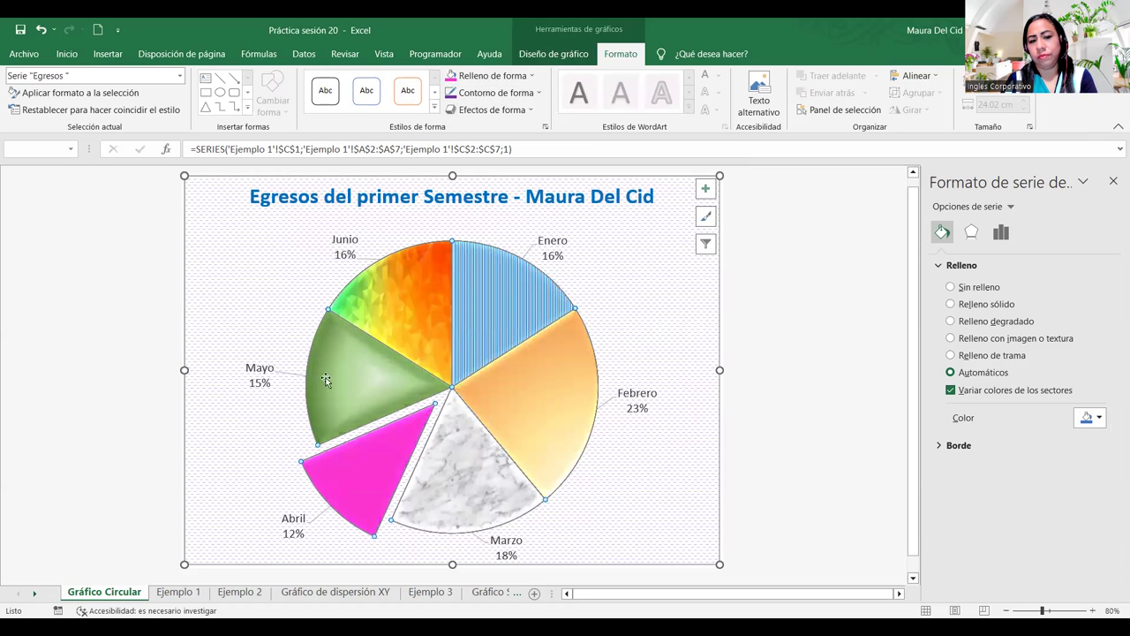
left_click(525, 111)
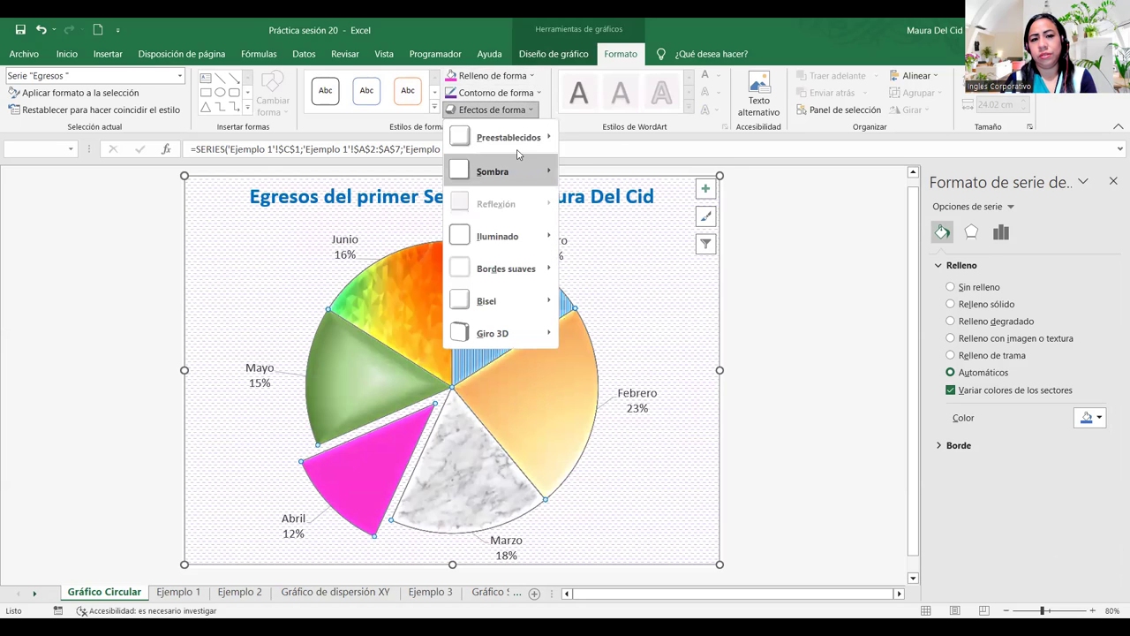
mouse_move(508, 137)
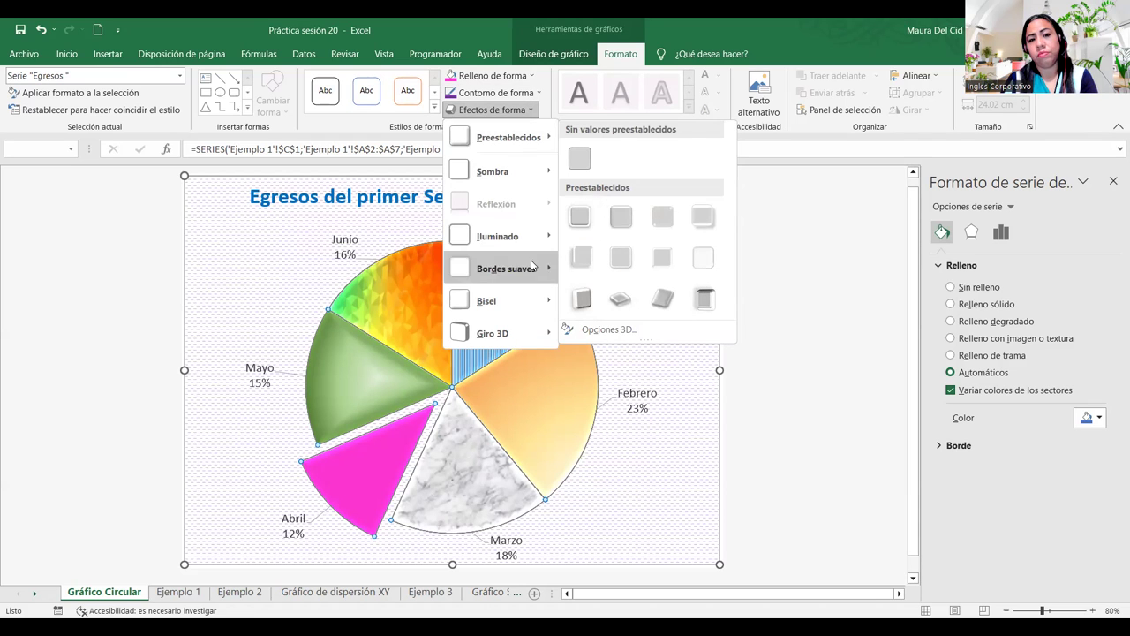
left_click(580, 222)
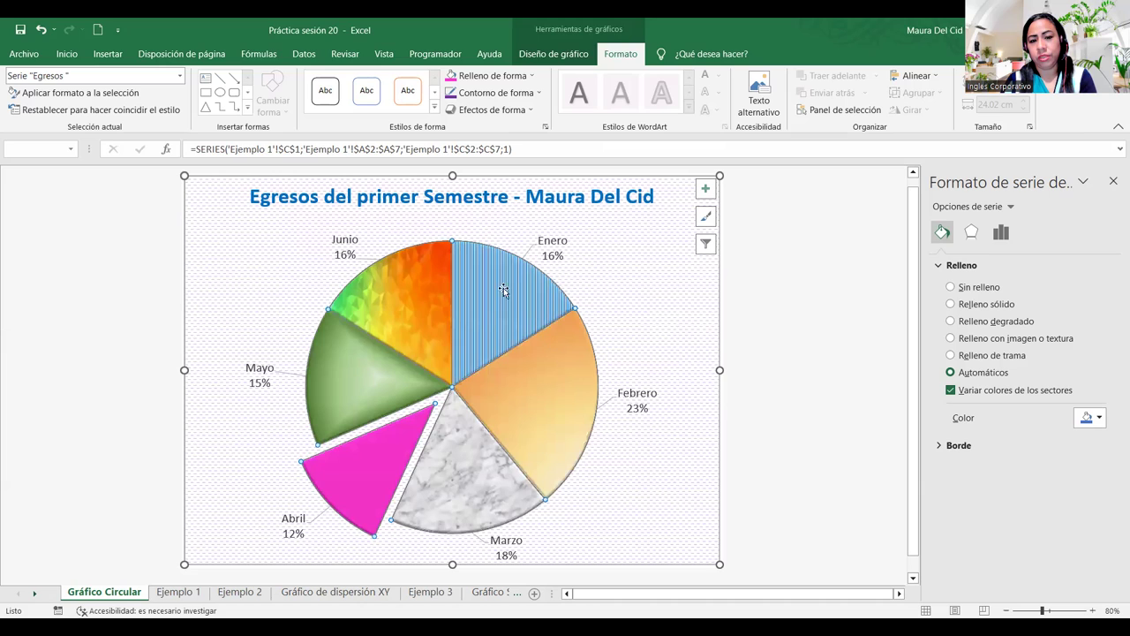
left_click(673, 492)
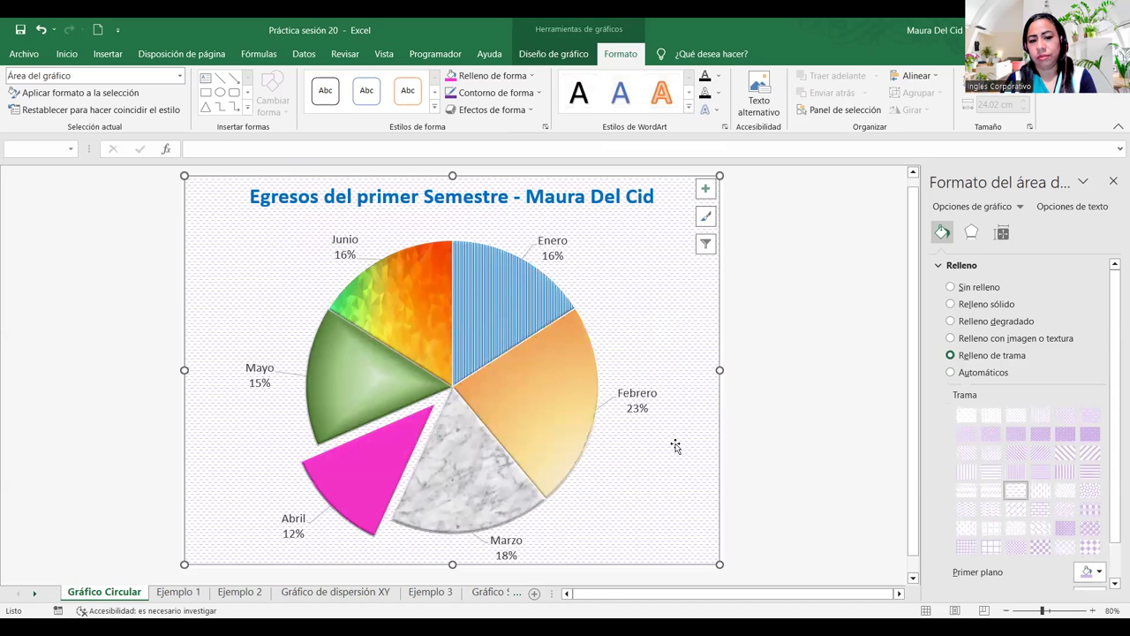
Step: Bold all the month and percentage data labels using Negrita
mouse_move(509, 294)
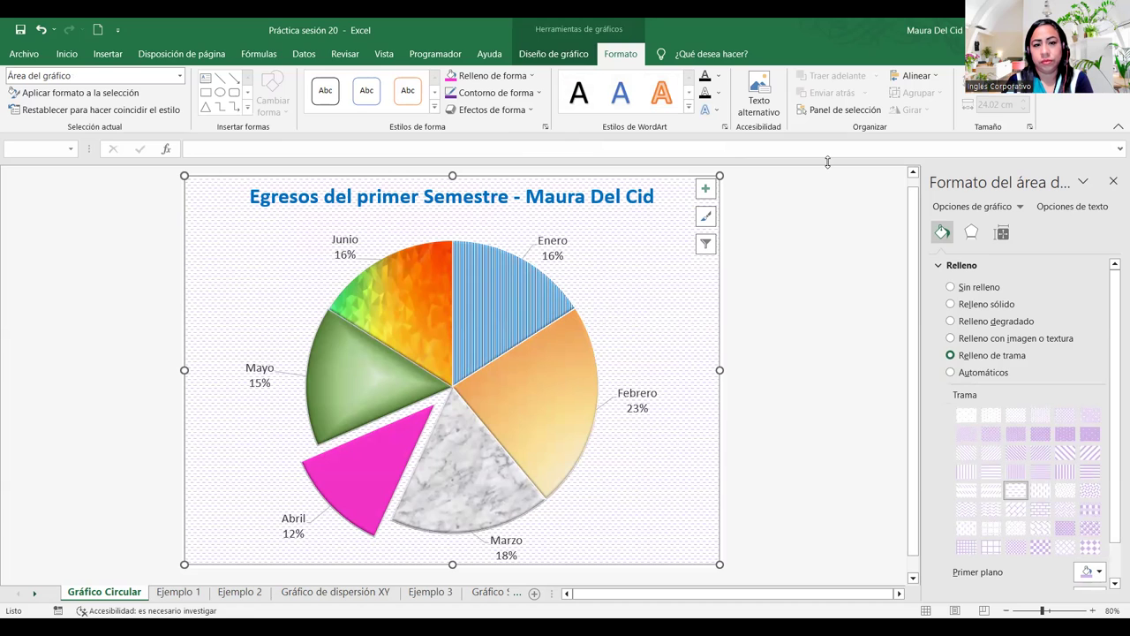
left_click(549, 234)
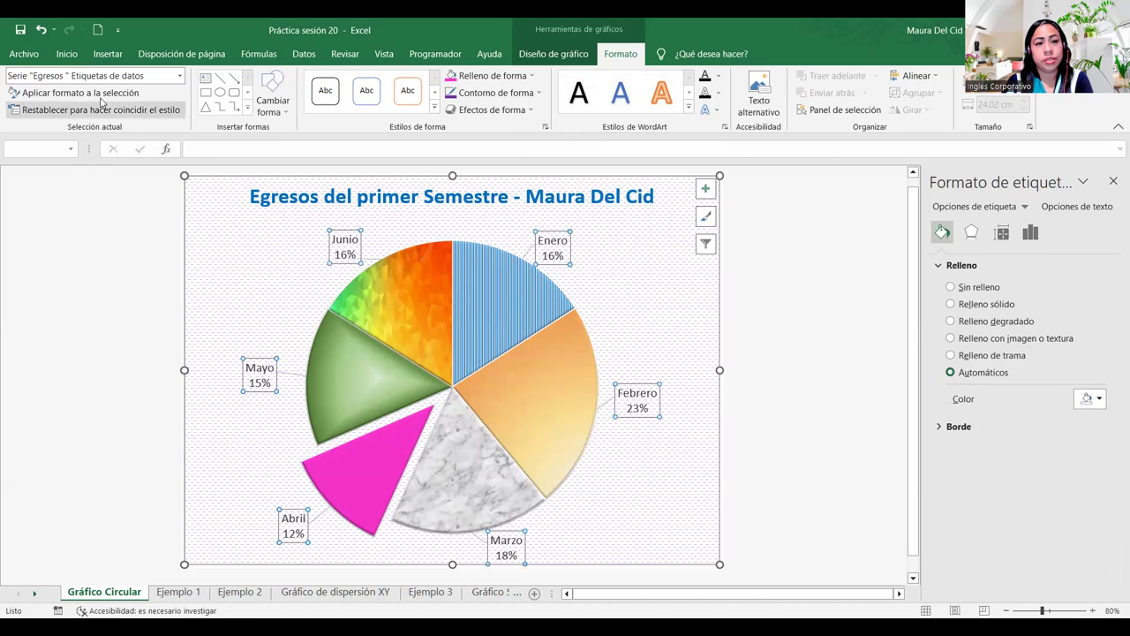
left_click(66, 53)
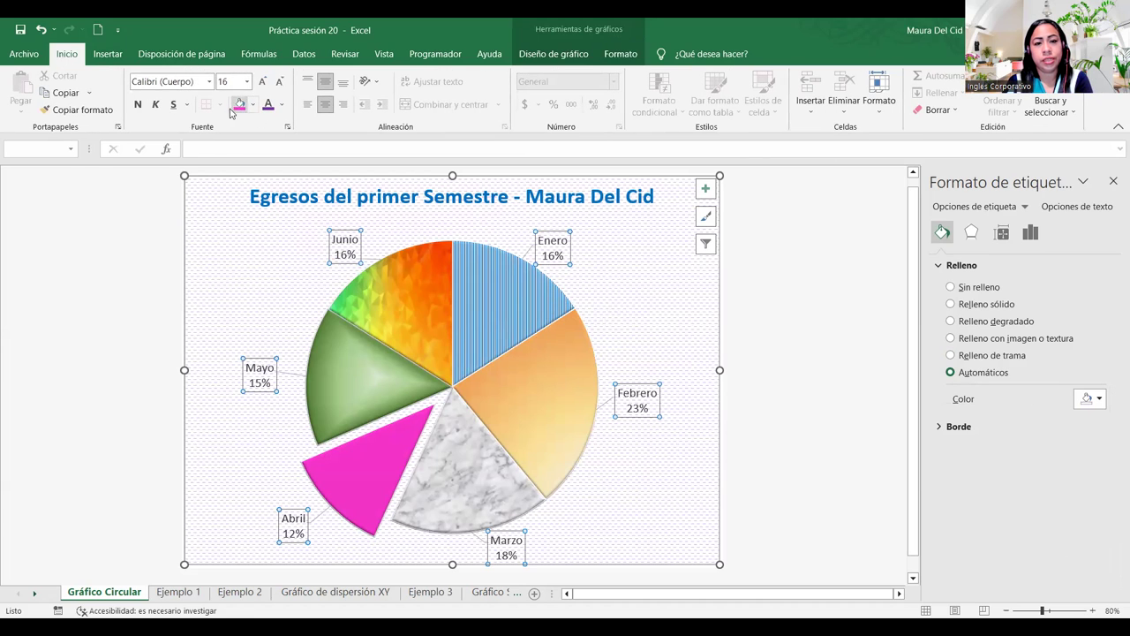
left_click(138, 104)
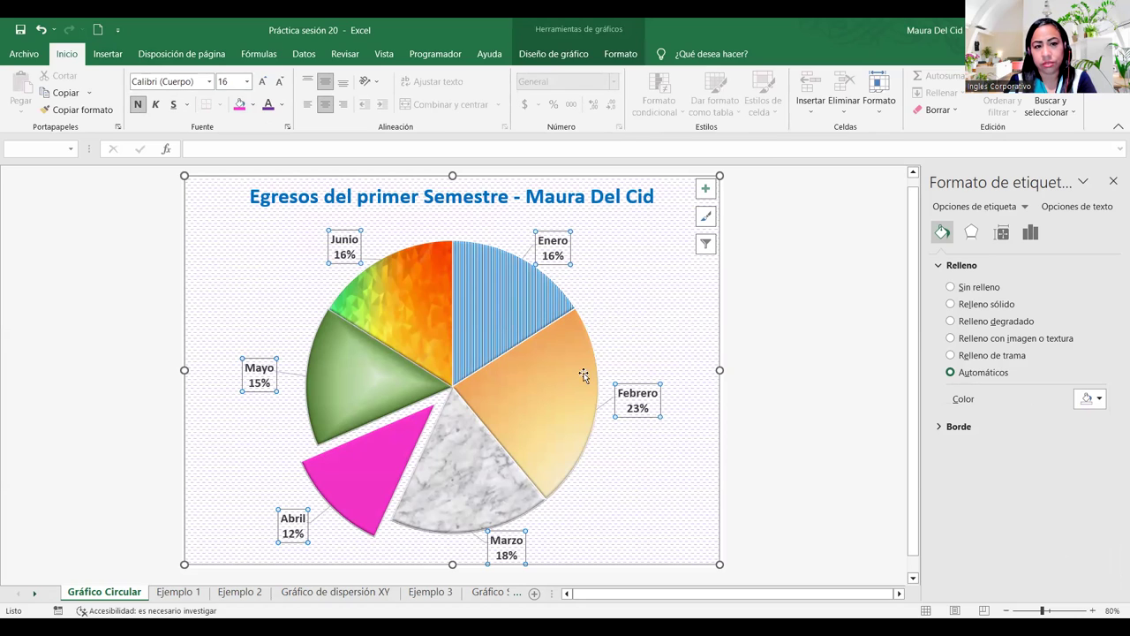
left_click(769, 471)
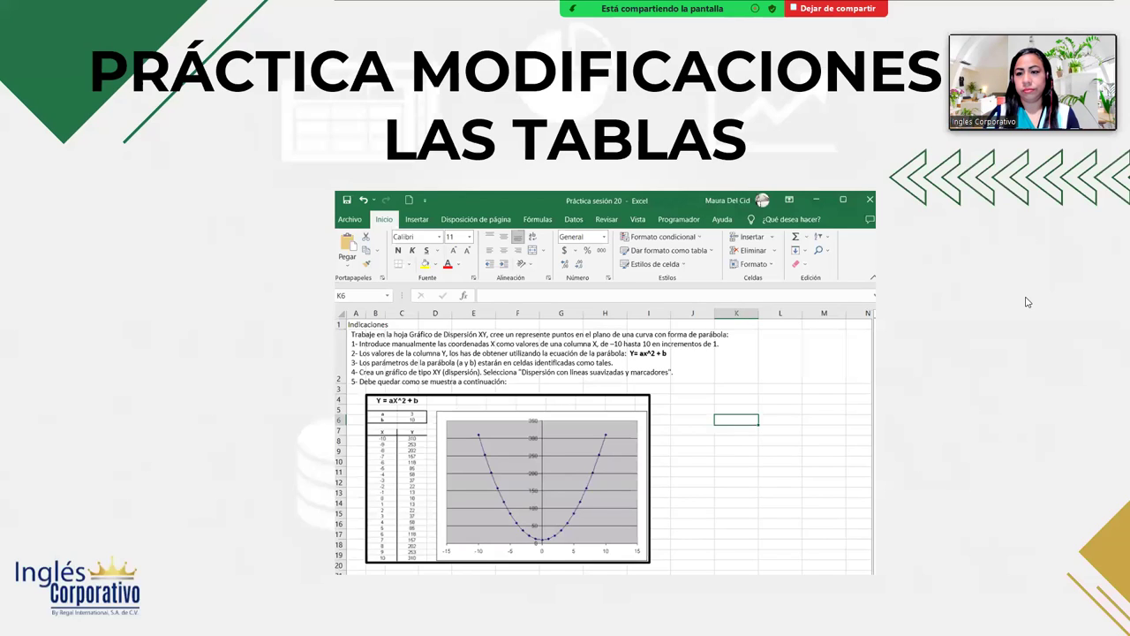
Step: Advance to the 'Cierre y conclusiones' slide and expand the meeting window into gallery view
left_click(1069, 345)
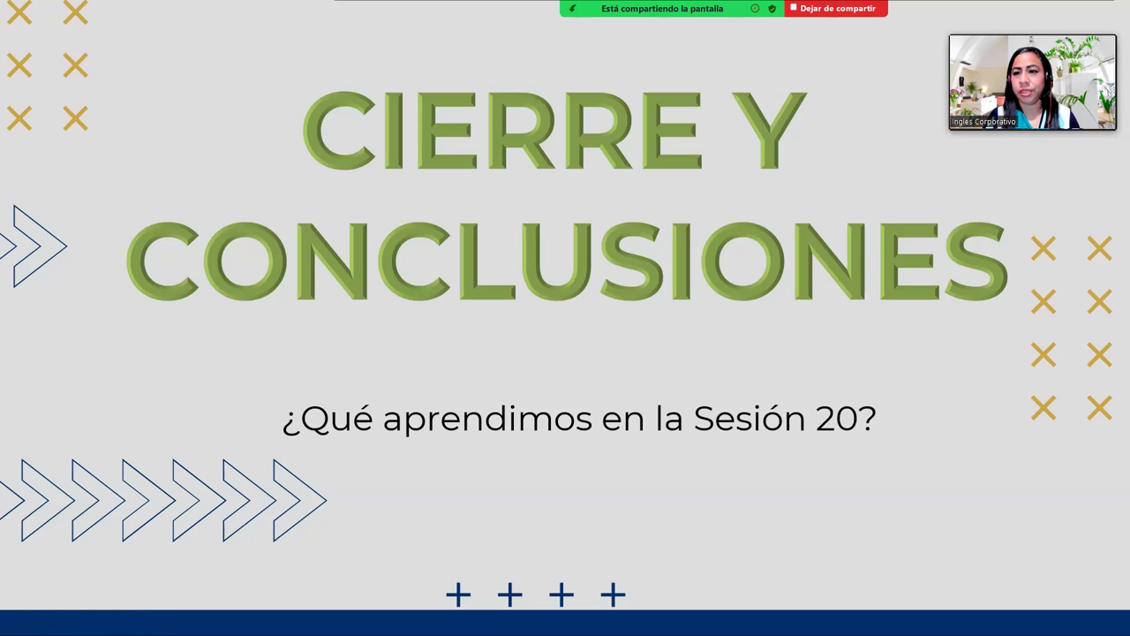
left_click(1114, 39)
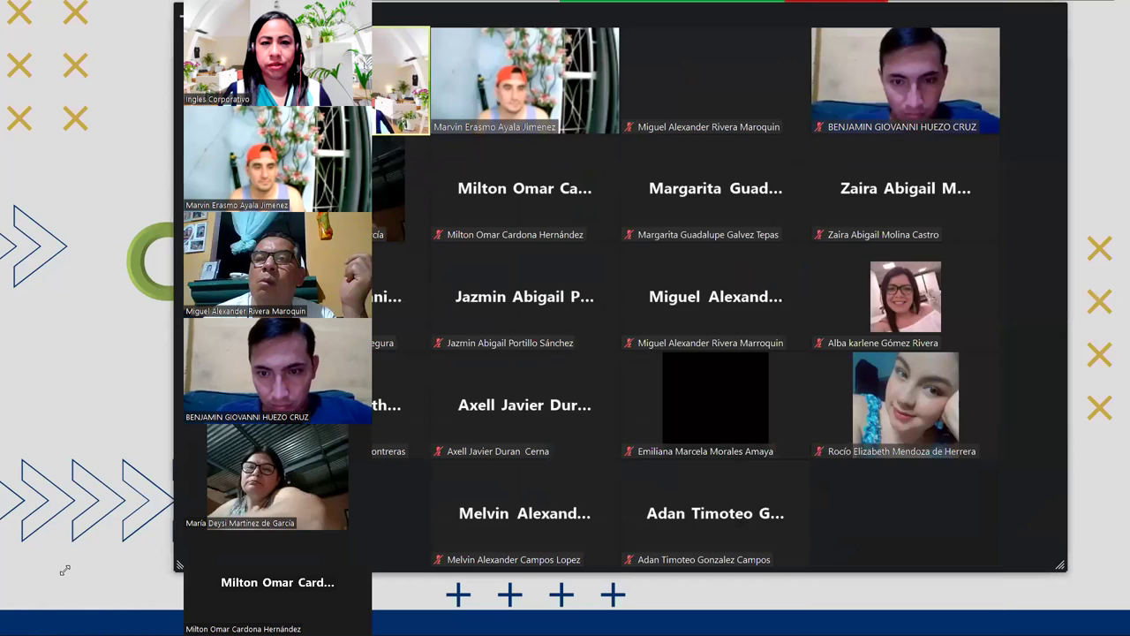
Step: Widen the Zoom gallery window leftward and set the volume to 30
left_click_drag(65, 569, 65, 570)
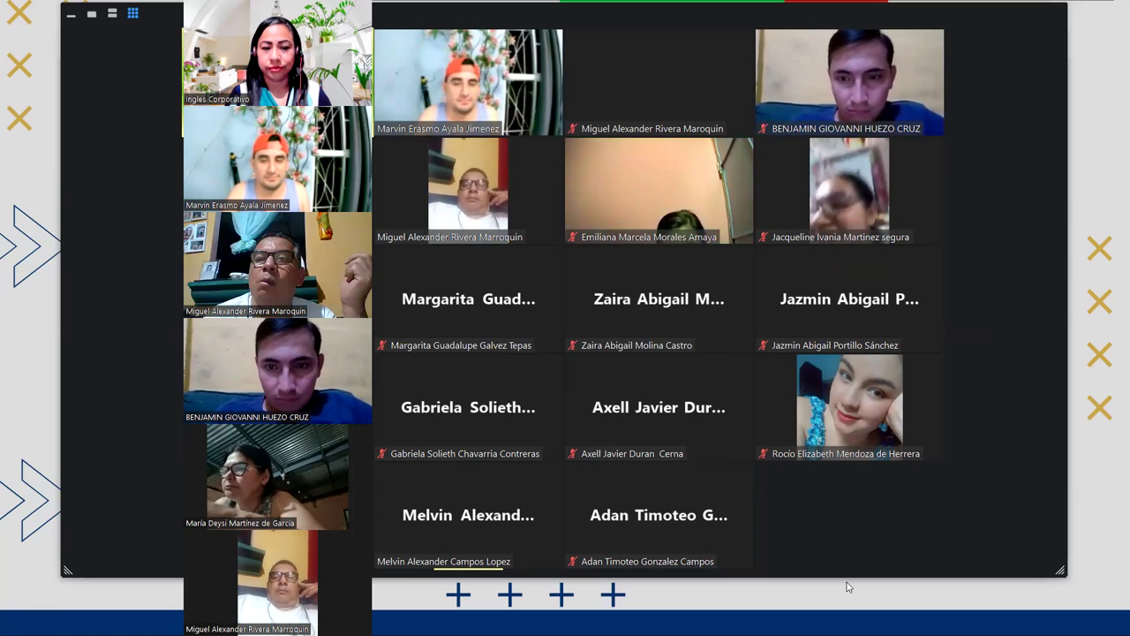
key("XF86AudioLowerVolume")
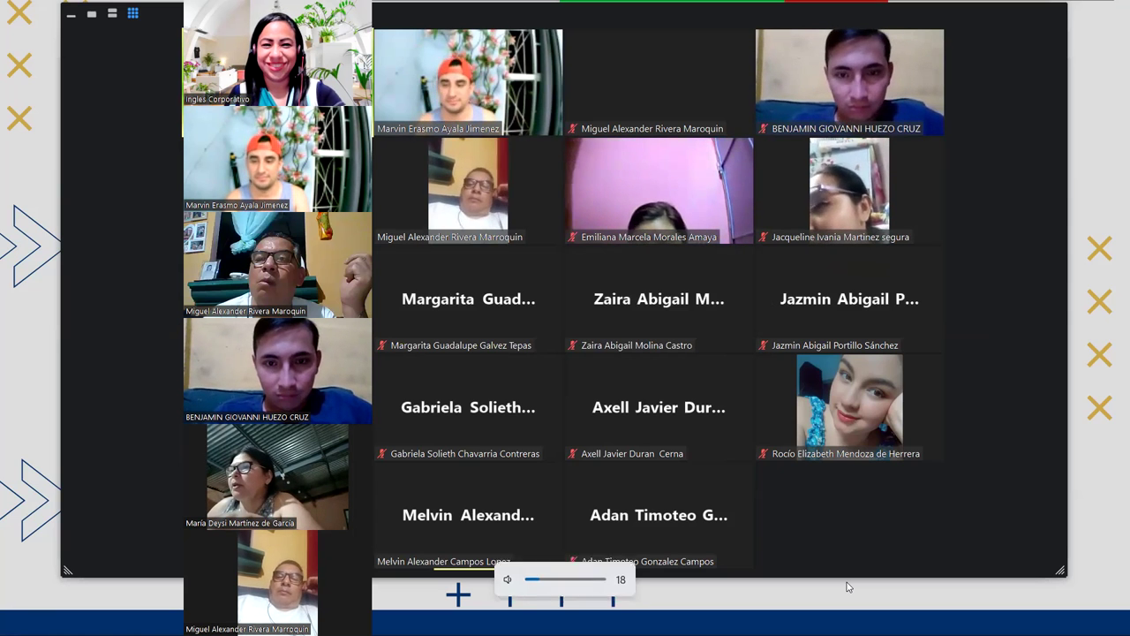
key("XF86AudioRaiseVolume")
key("XF86AudioRaiseVolume")
key("XF86AudioRaiseVolume")
key("XF86AudioRaiseVolume")
key("XF86AudioRaiseVolume")
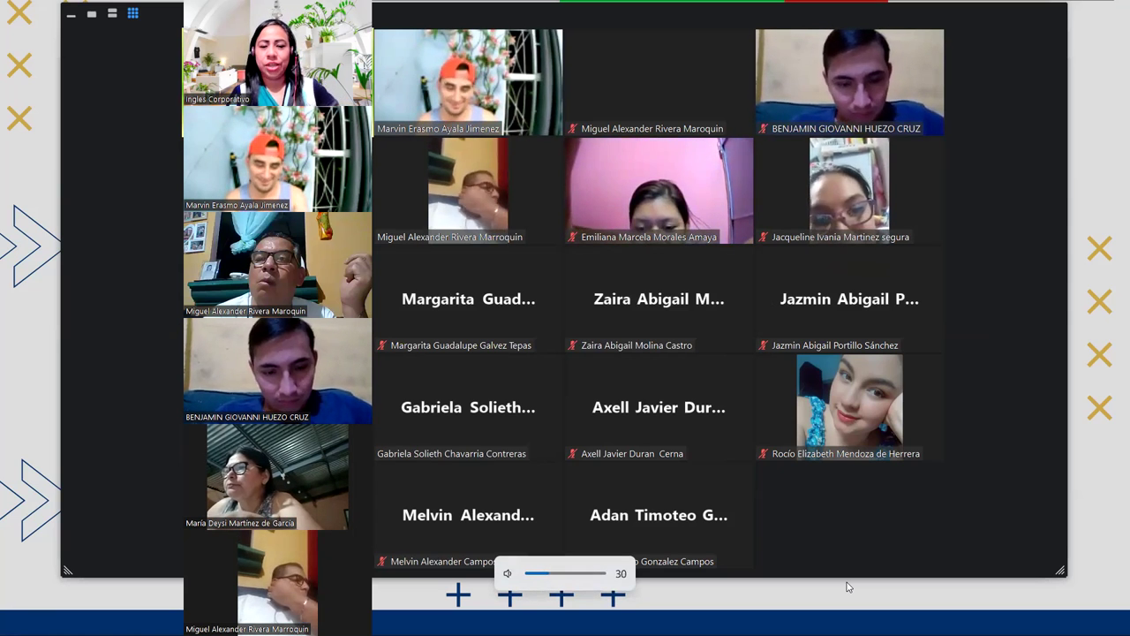